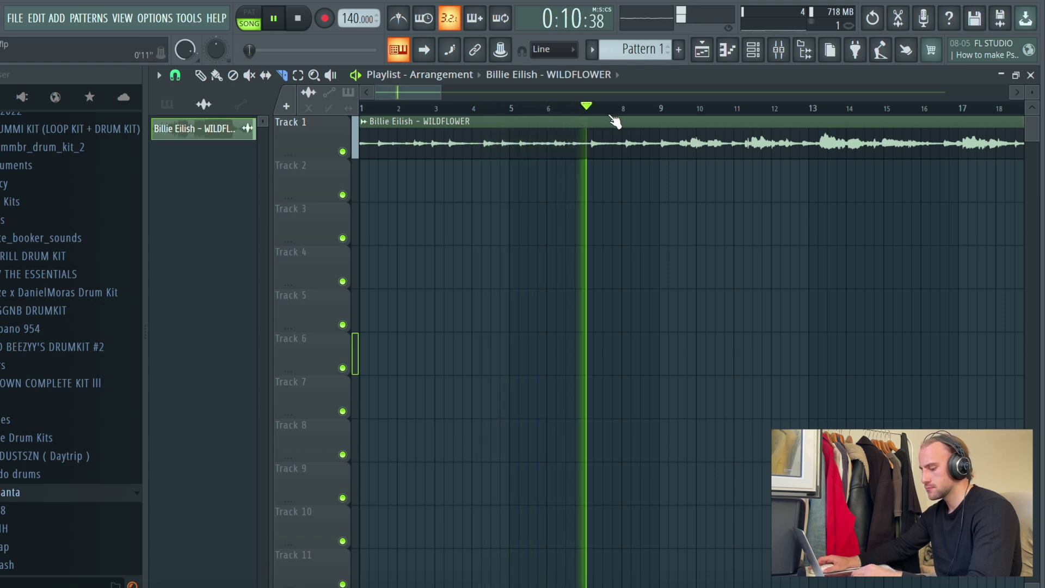
Step: Slice the WILDFLOWER clip just before bar 9, moving the second part to Track 2 and extending the first part to bar 9
{"action": "scroll", "coordinate": [642, 107], "scroll_direction": "up", "scroll_amount": 6}
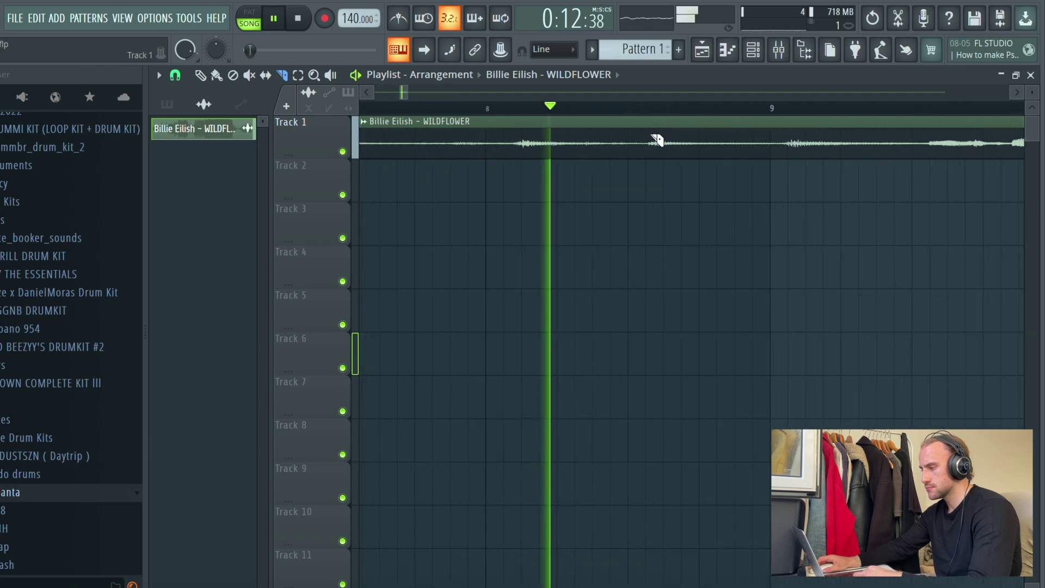
{"action": "scroll", "coordinate": [653, 109], "scroll_direction": "down", "scroll_amount": 8}
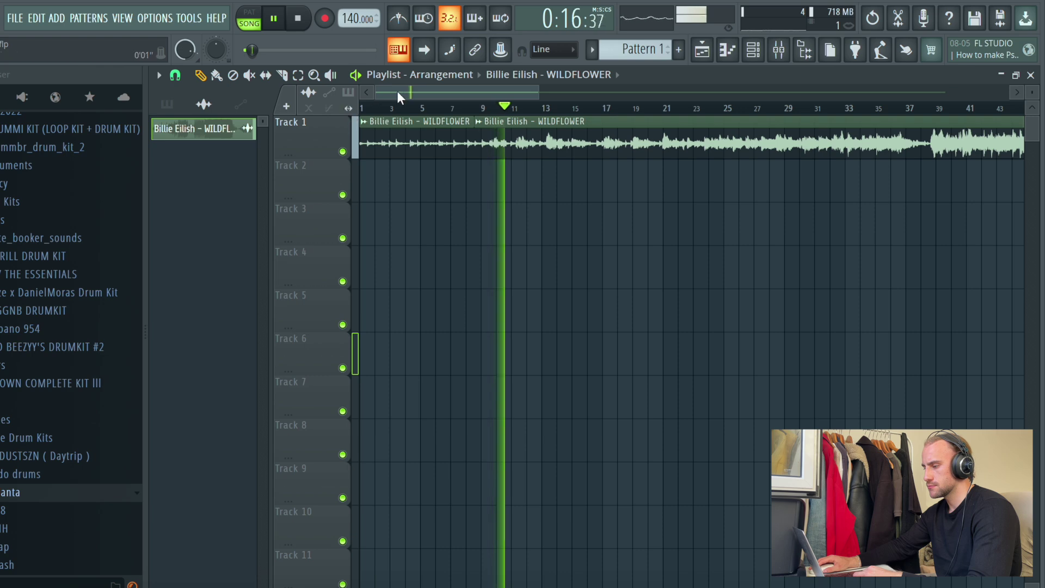
{"action": "left_click_drag", "start_coordinate": [496, 144], "coordinate": [507, 188]}
{"action": "left_click_drag", "start_coordinate": [474, 152], "coordinate": [480, 156]}
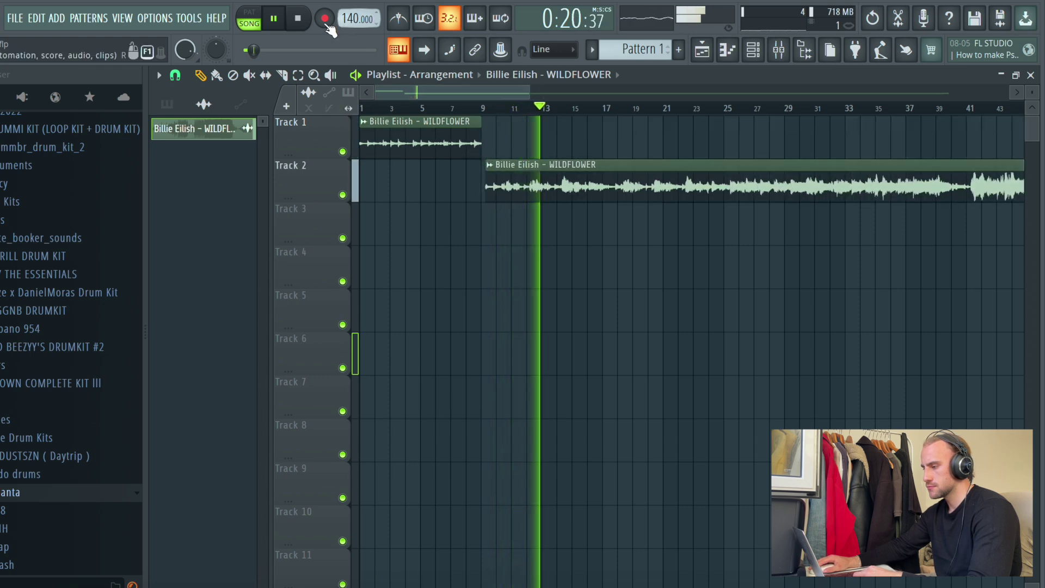
Step: Replace the Track 2 WILDFLOWER clip with one starting exactly at bar 9, and slice it at bar 17
{"action": "scroll", "coordinate": [485, 109], "scroll_direction": "up", "scroll_amount": 10}
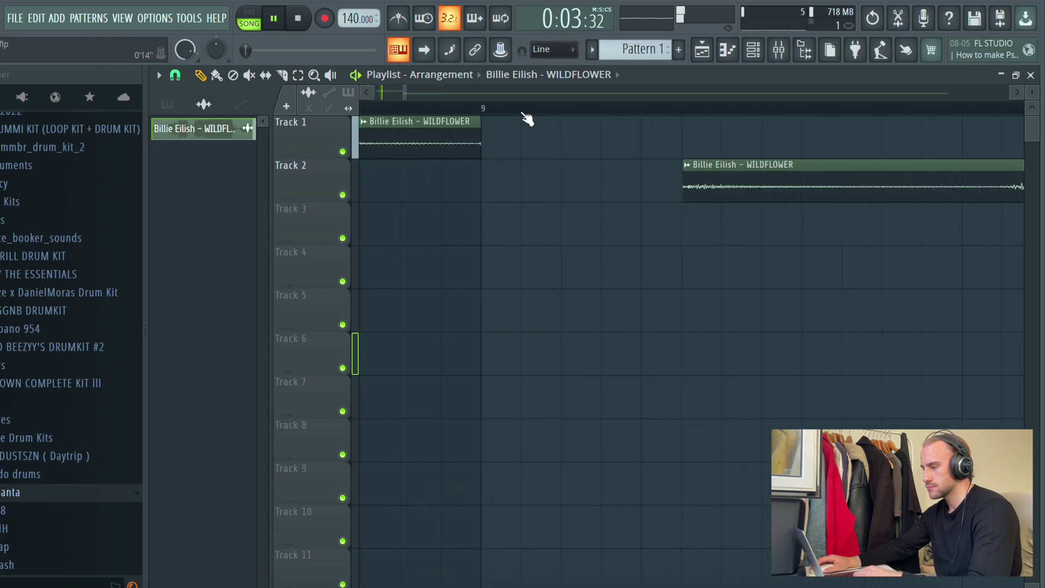
{"action": "scroll", "coordinate": [526, 115], "scroll_direction": "down", "scroll_amount": 10}
{"action": "right_click", "coordinate": [501, 180]}
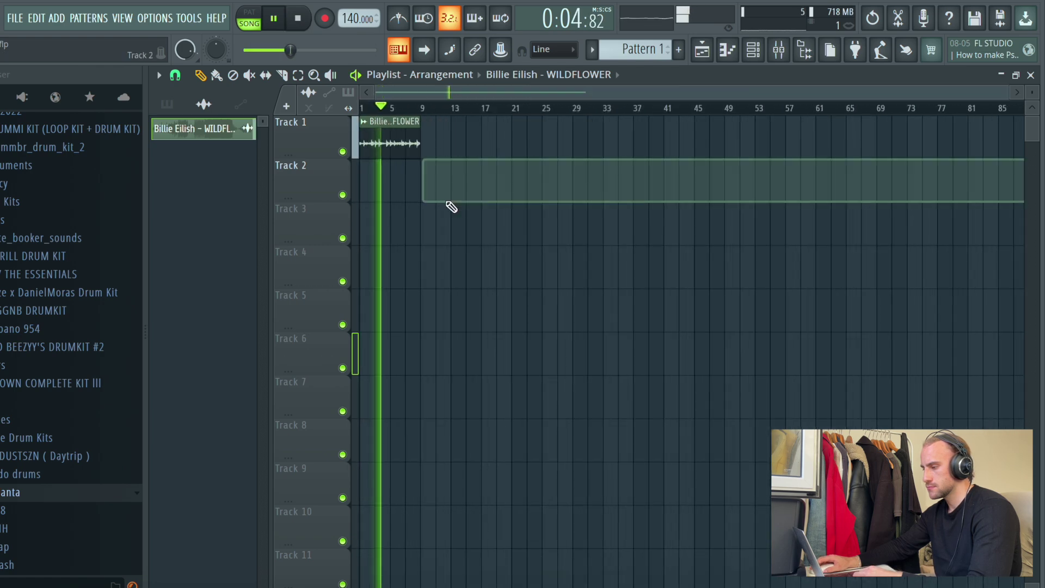
{"action": "left_click", "coordinate": [425, 191]}
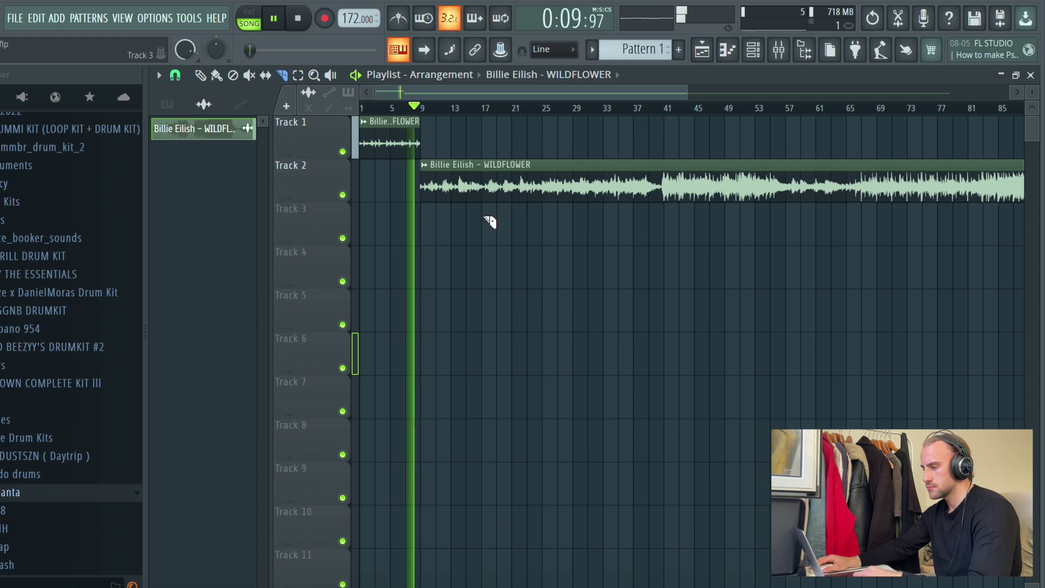
{"action": "double_click", "coordinate": [454, 185]}
{"action": "left_click", "coordinate": [620, 150]}
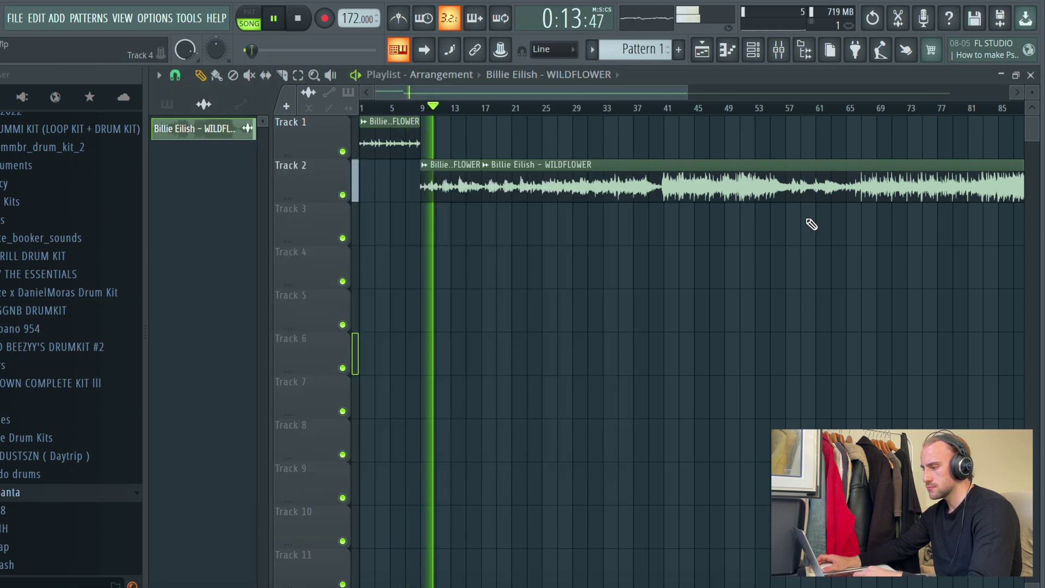
Step: Load FF Pro-Q on mixer Insert 1 with a low-shelf cut at about 60 Hz and a -30 dB high-shelf cut at about 11537 Hz
{"action": "left_click", "coordinate": [779, 51]}
{"action": "key", "text": "space"}
{"action": "left_click", "coordinate": [766, 166]}
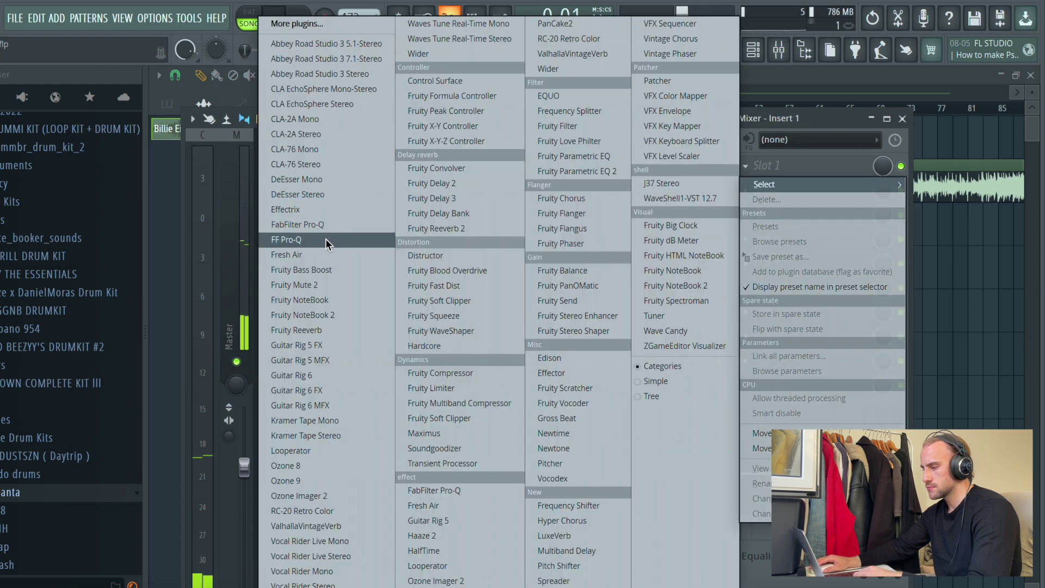
{"action": "left_click", "coordinate": [315, 241]}
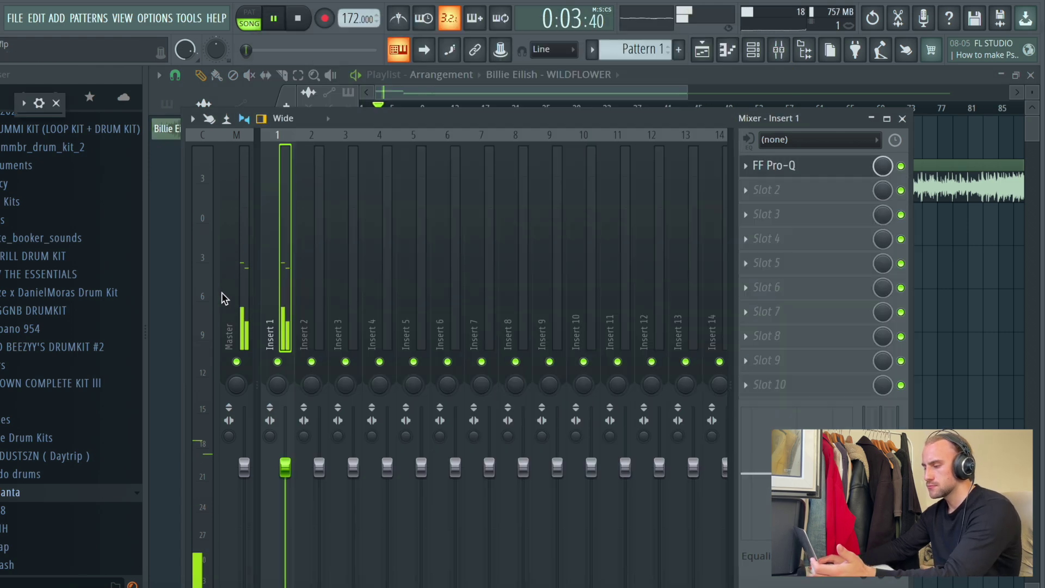
{"action": "left_click_drag", "start_coordinate": [61, 263], "coordinate": [148, 574]}
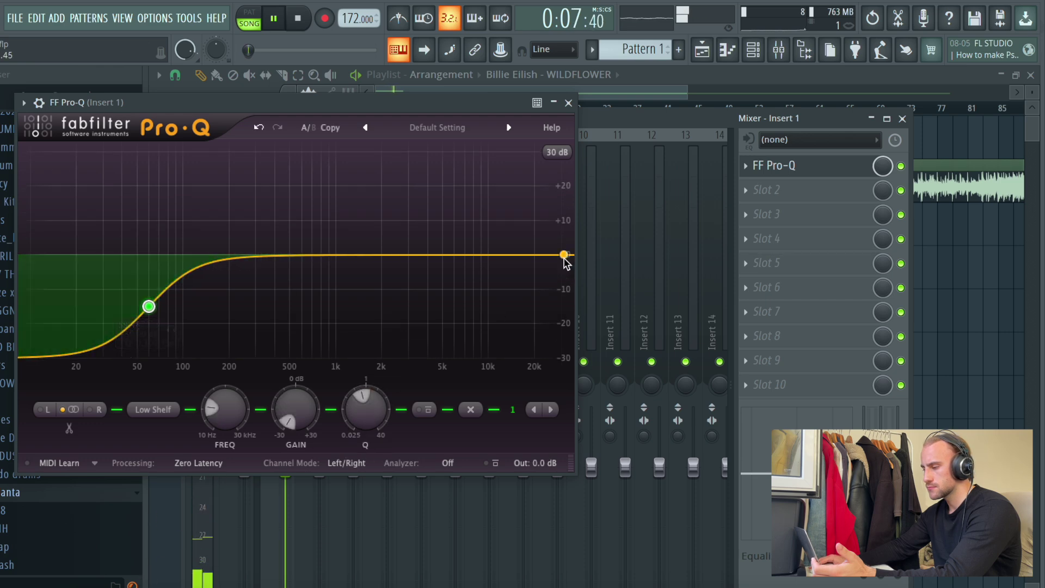
{"action": "left_click_drag", "start_coordinate": [564, 259], "coordinate": [498, 306]}
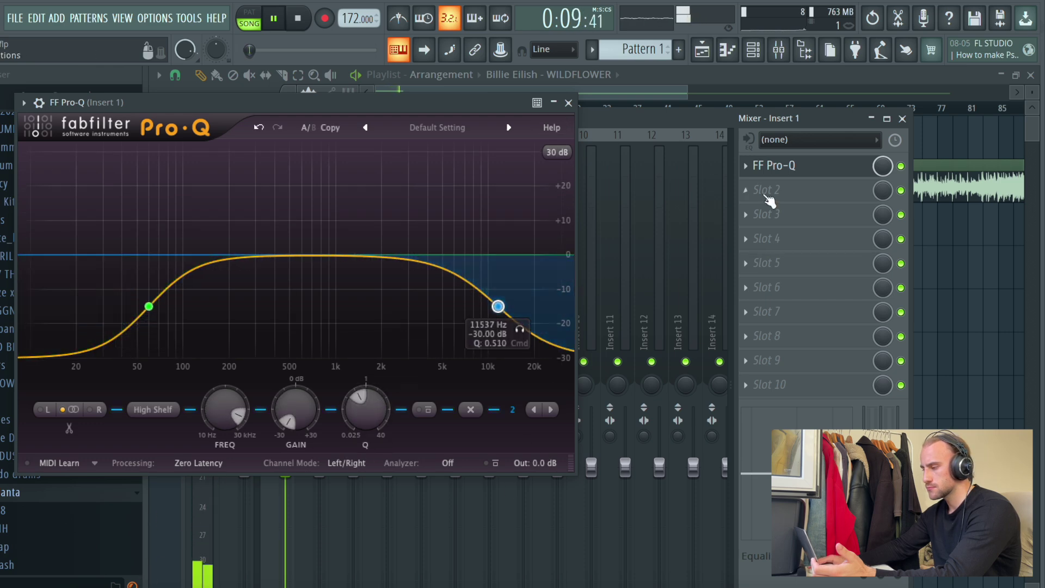
Step: Load RC-20 Retro Color with the Vinyl 1 preset in the second effect slot of Insert 1
{"action": "left_click", "coordinate": [767, 196]}
{"action": "left_click", "coordinate": [324, 512]}
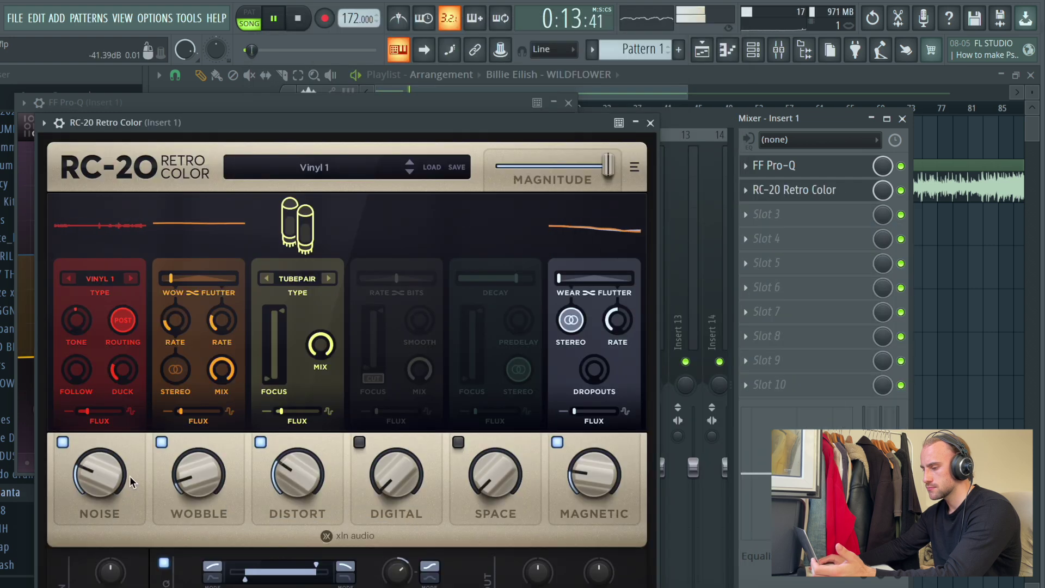
{"action": "left_click", "coordinate": [650, 122]}
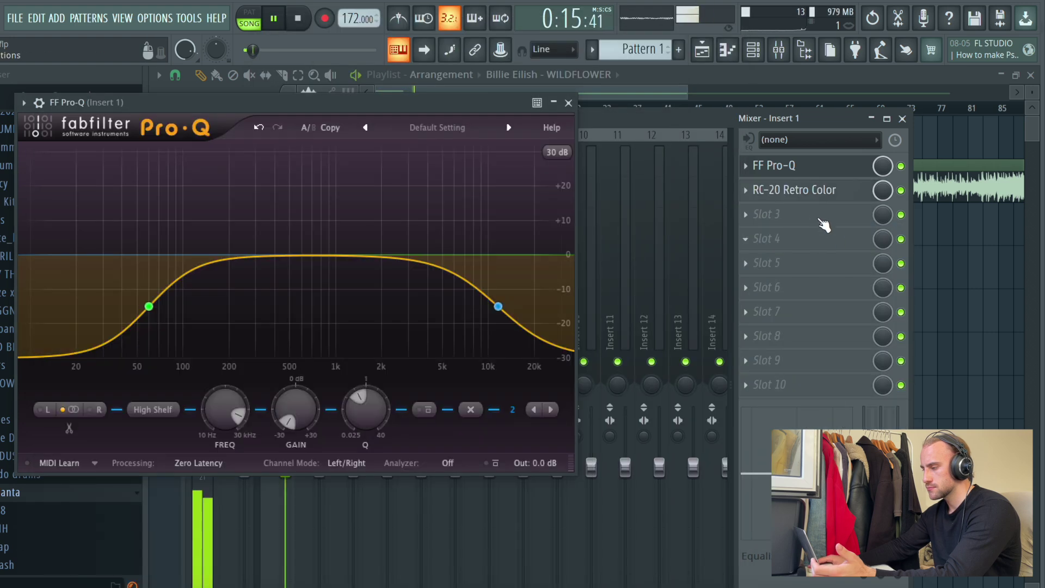
Step: Load ValhallaVintageVerb in the third slot of Insert 1 with Mix 14.5 %, HighCut 3150 Hz and LowCut 480 Hz, and return to the playlist
{"action": "left_click", "coordinate": [773, 214]}
{"action": "left_click", "coordinate": [336, 526]}
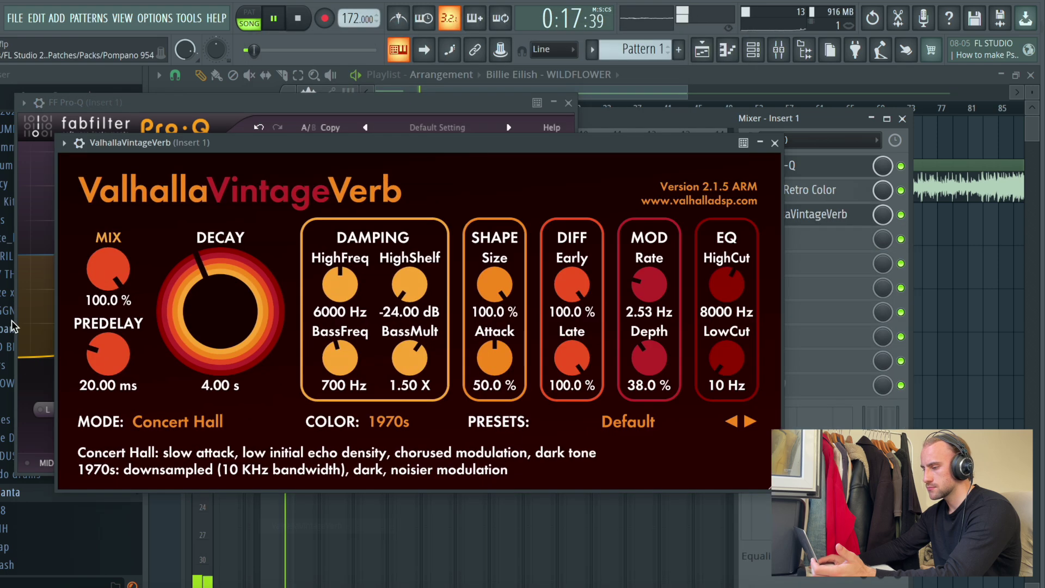
{"action": "left_click_drag", "start_coordinate": [729, 376], "coordinate": [728, 308]}
{"action": "left_click_drag", "start_coordinate": [115, 283], "coordinate": [120, 266]}
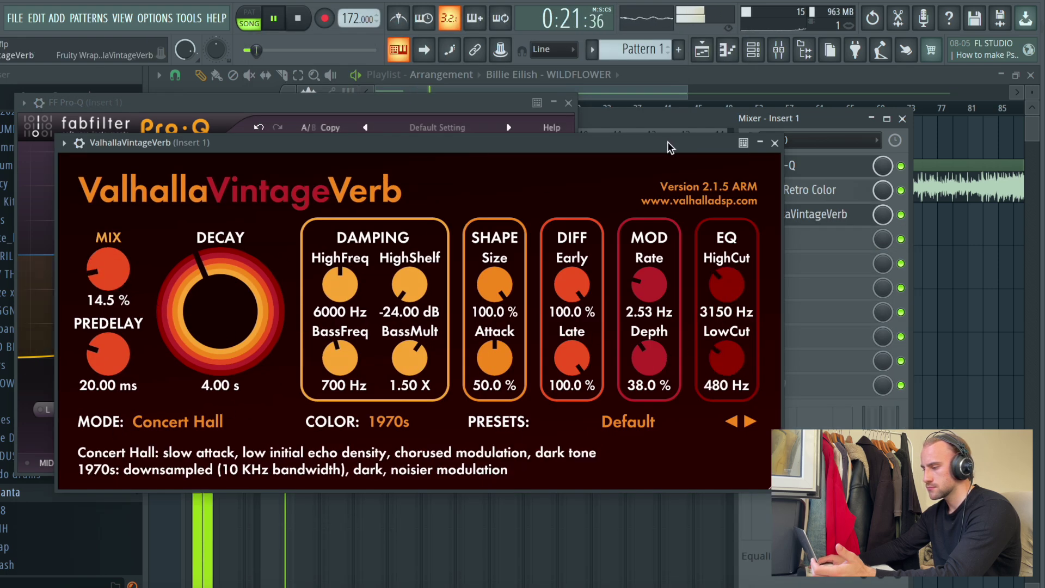
{"action": "left_click", "coordinate": [774, 143]}
{"action": "left_click", "coordinate": [569, 103]}
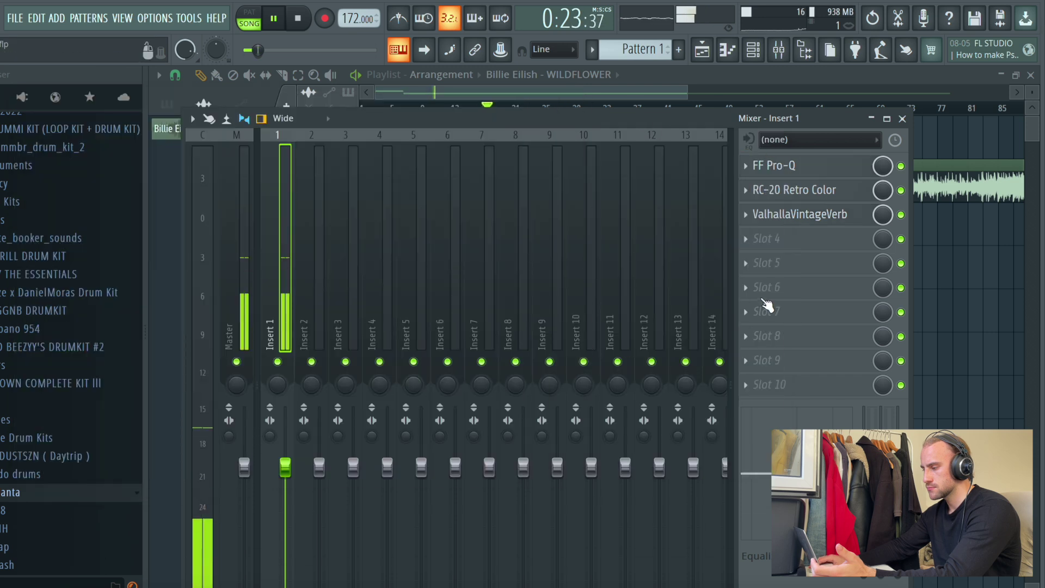
{"action": "key", "text": "F9"}
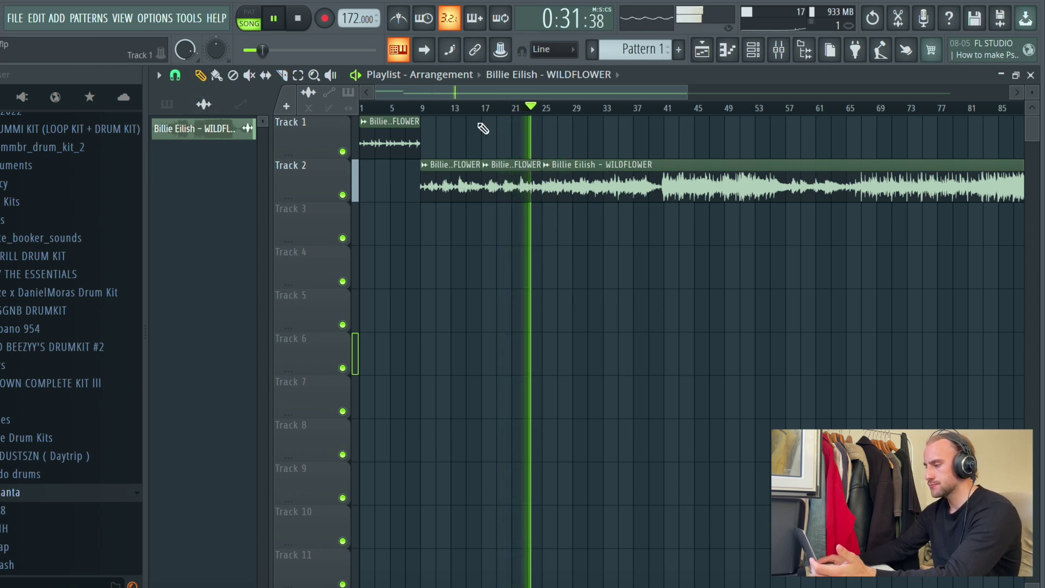
Step: Audition the later sections of the song on Track 2 and delete the remaining clip from bar 25 onward
{"action": "left_click", "coordinate": [604, 107]}
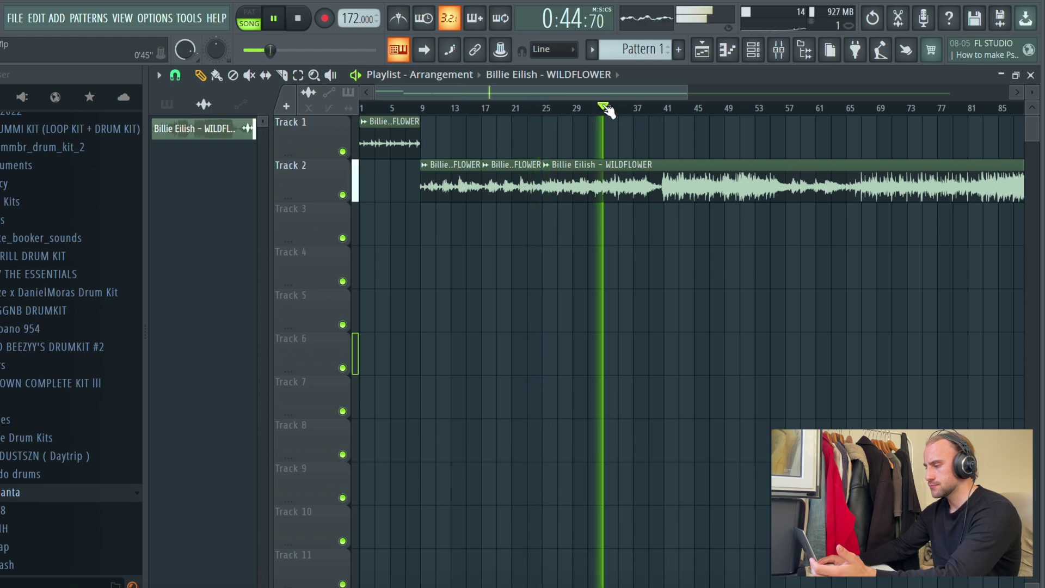
{"action": "left_click", "coordinate": [667, 108]}
{"action": "left_click", "coordinate": [772, 108]}
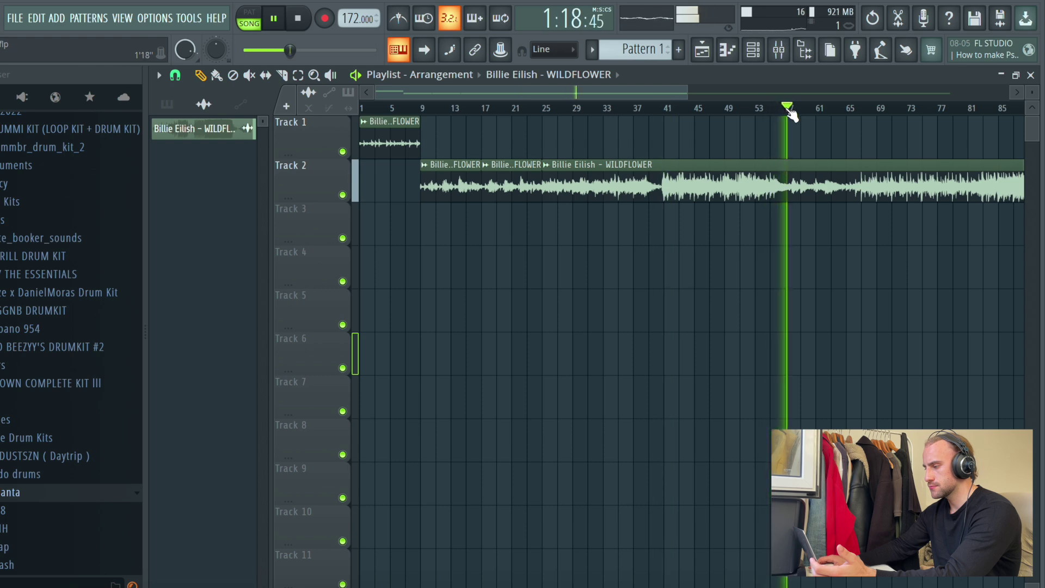
{"action": "scroll", "coordinate": [791, 114], "scroll_direction": "down", "scroll_amount": 3}
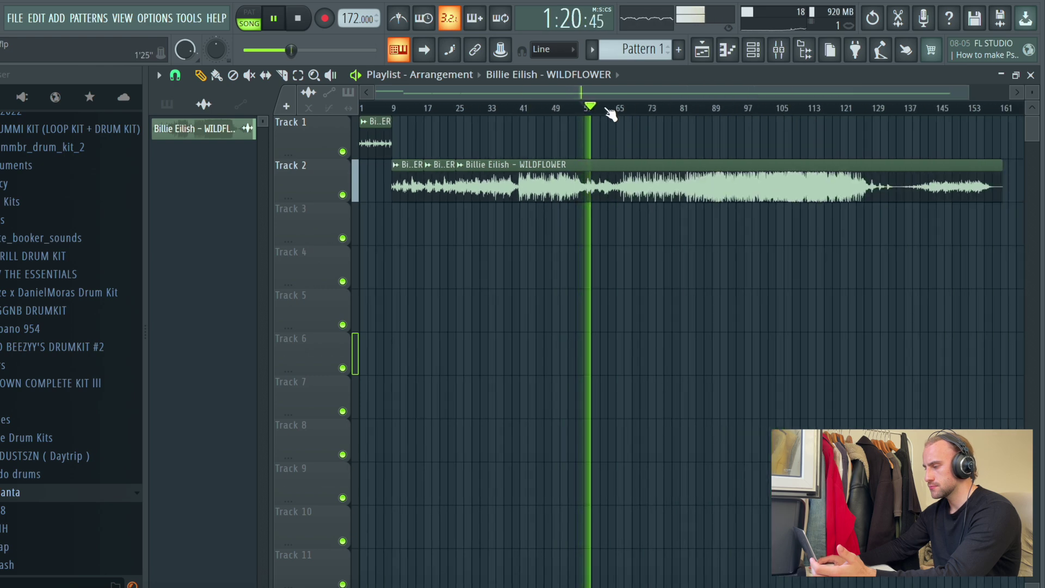
{"action": "left_click_drag", "start_coordinate": [615, 108], "coordinate": [630, 106]}
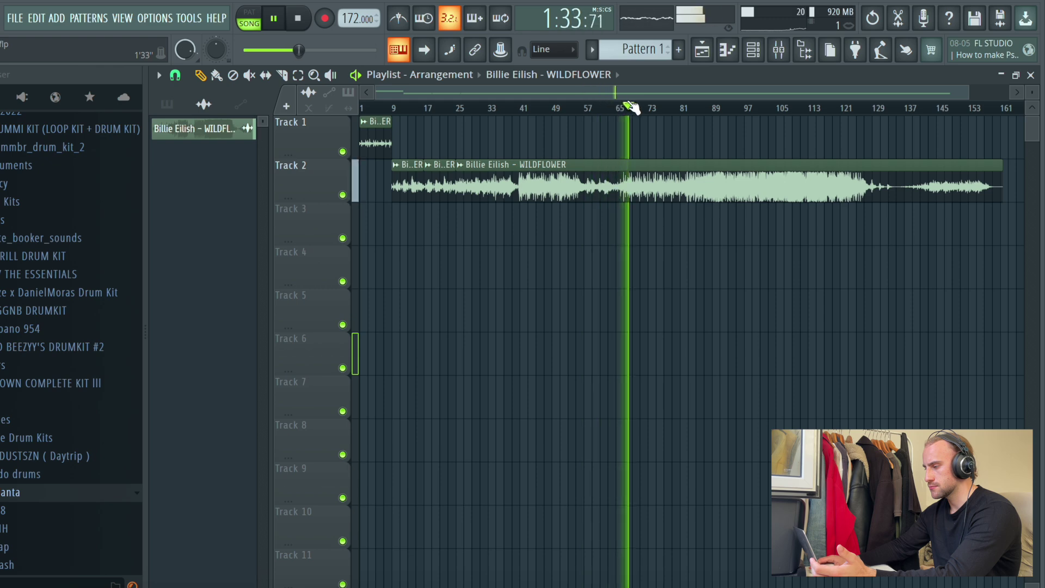
{"action": "left_click", "coordinate": [919, 108]}
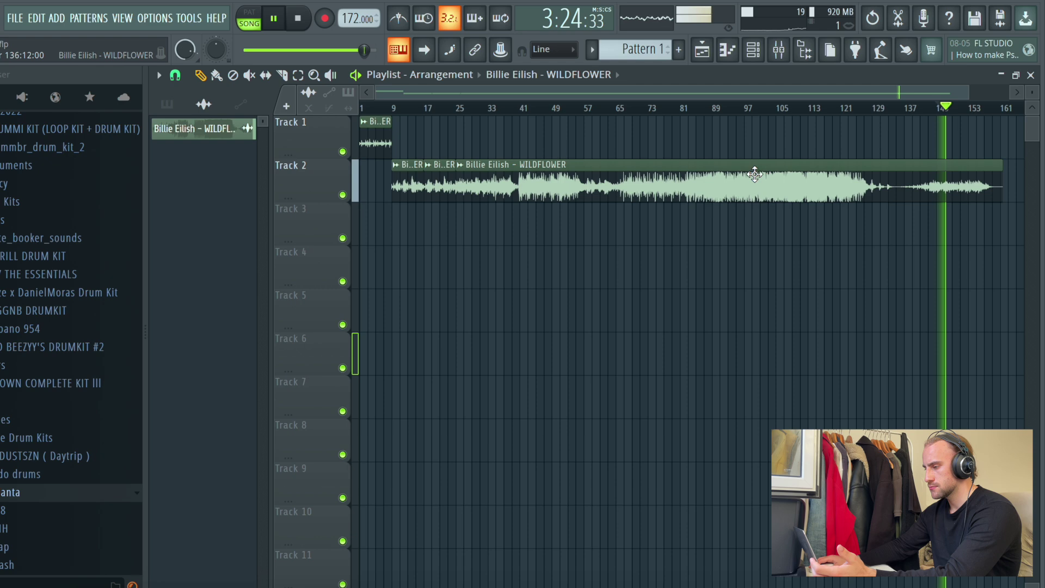
{"action": "right_click", "coordinate": [552, 195]}
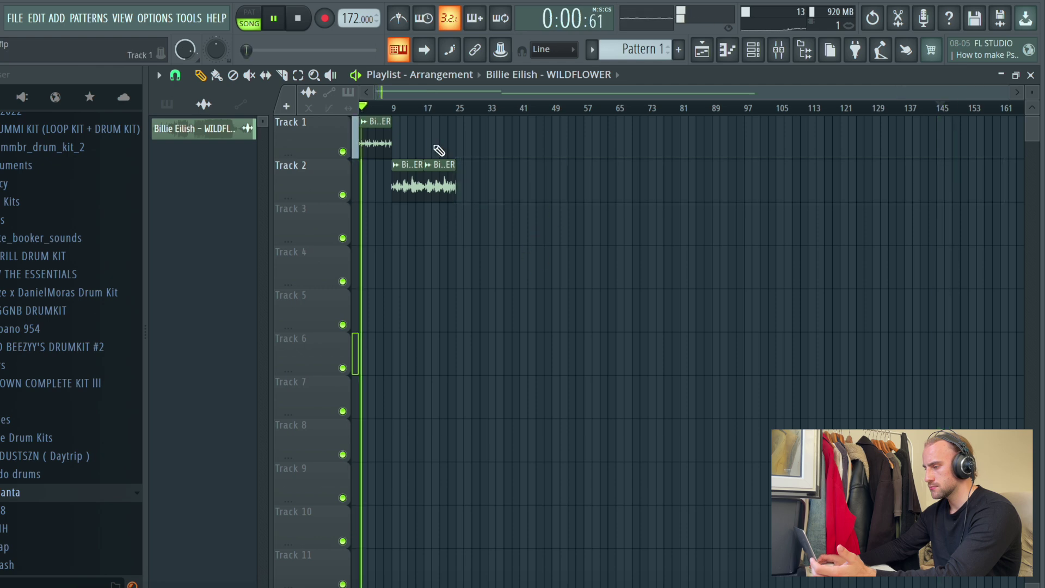
Step: Mute Track 2 and place copies of the eight-bar WILDFLOWER loop on Track 1 at bars 9 and 17
{"action": "scroll", "coordinate": [421, 112], "scroll_direction": "up", "scroll_amount": 5}
{"action": "left_click_drag", "start_coordinate": [442, 93], "coordinate": [422, 94]}
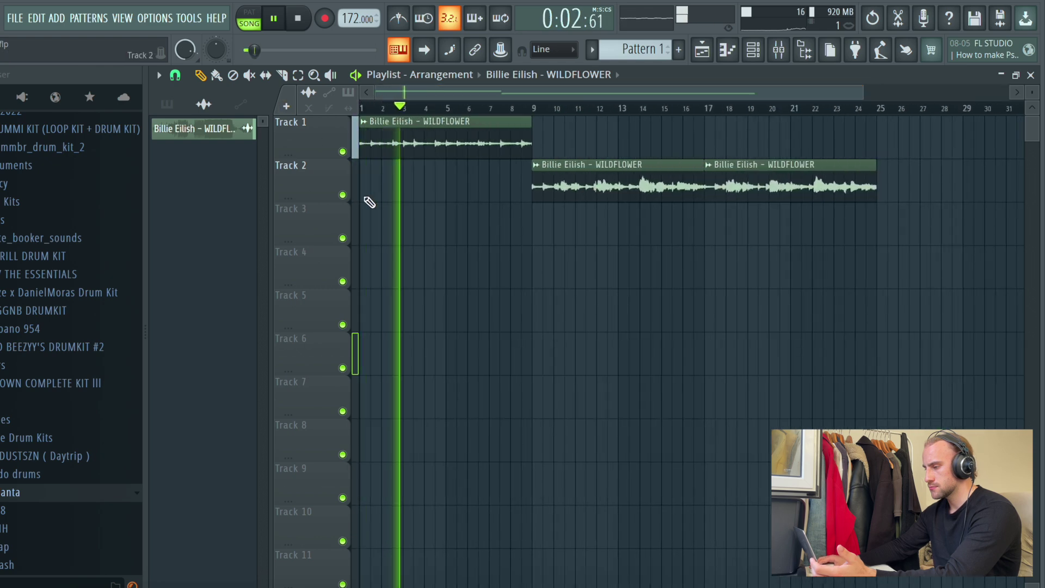
{"action": "left_click", "coordinate": [342, 194]}
{"action": "left_click", "coordinate": [536, 153]}
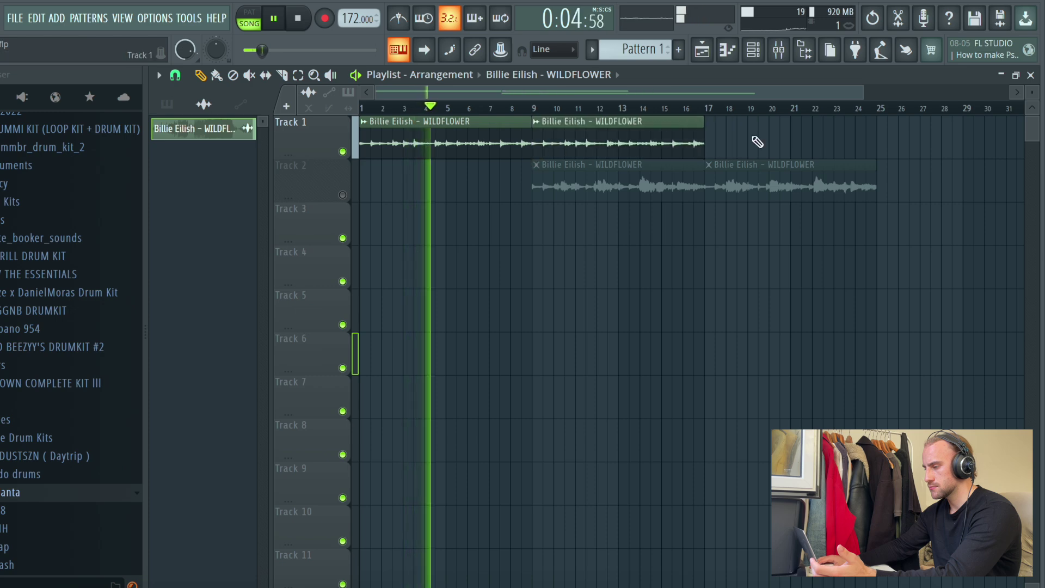
{"action": "left_click", "coordinate": [706, 149]}
Step: Place Pattern 1 clips on Track 3 at bars 1, 9 and 17
{"action": "left_click", "coordinate": [641, 46]}
{"action": "left_click", "coordinate": [376, 229]}
{"action": "left_click", "coordinate": [542, 237]}
{"action": "left_click", "coordinate": [707, 236]}
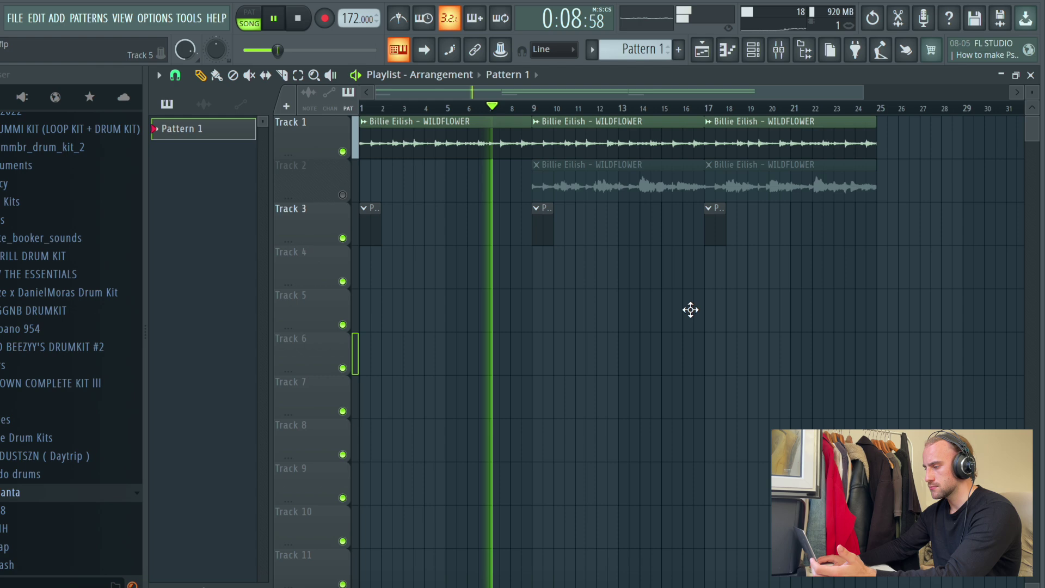
Step: Load the Clap - Gas sample from the drum kit's clap folder into the channel rack as a new channel
{"action": "left_click", "coordinate": [753, 50]}
{"action": "scroll", "coordinate": [87, 327], "scroll_direction": "down", "scroll_amount": 6}
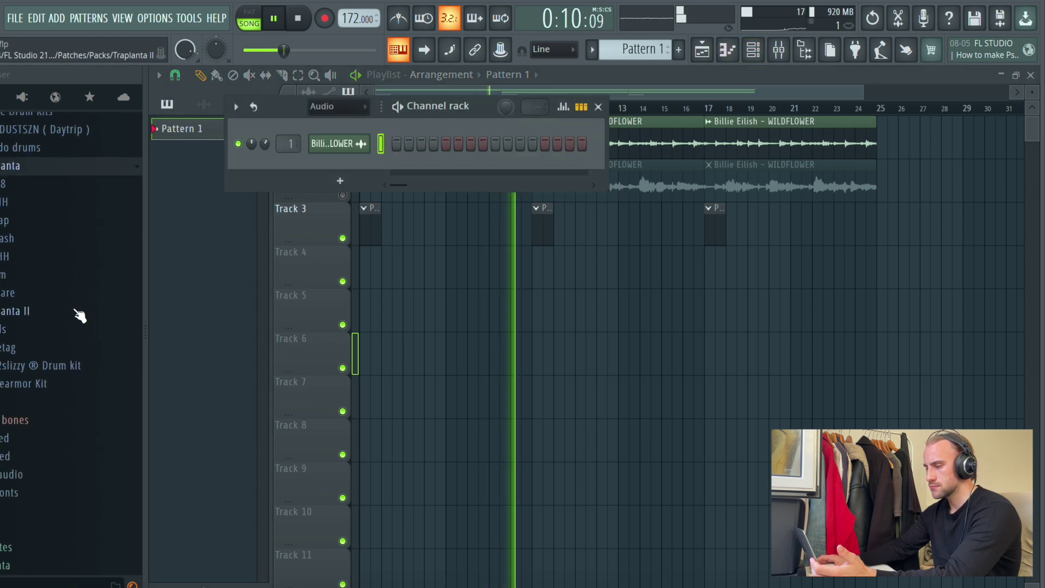
{"action": "left_click", "coordinate": [26, 224]}
{"action": "left_click", "coordinate": [33, 291]}
{"action": "left_click_drag", "start_coordinate": [279, 207], "coordinate": [305, 174]}
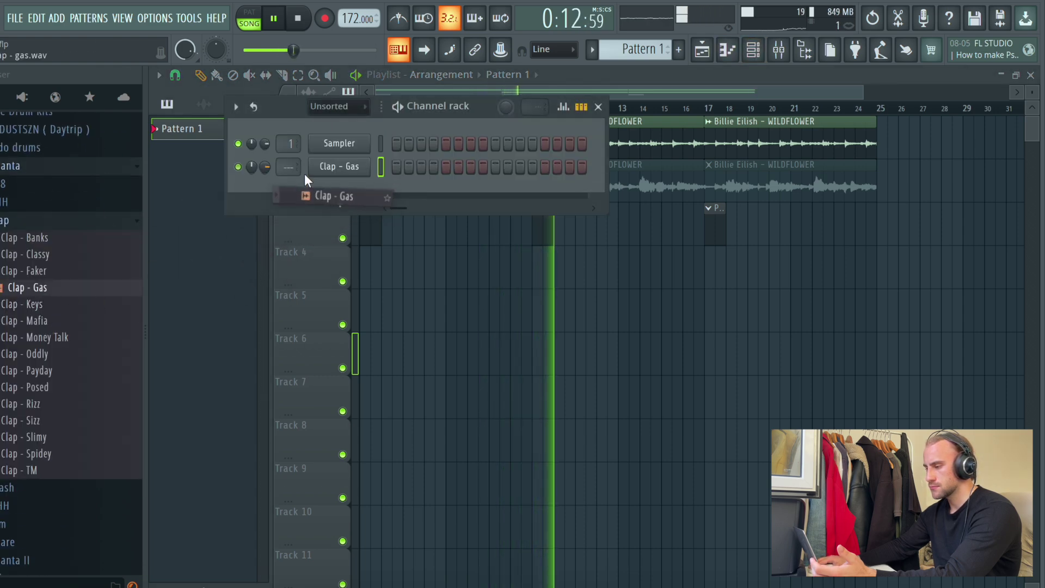
Step: Add C5 notes for Clap - Gas on beat 3 of bars 1 to 4 and duplicate them across bars 5 to 8
{"action": "right_click", "coordinate": [359, 166]}
{"action": "left_click", "coordinate": [429, 164]}
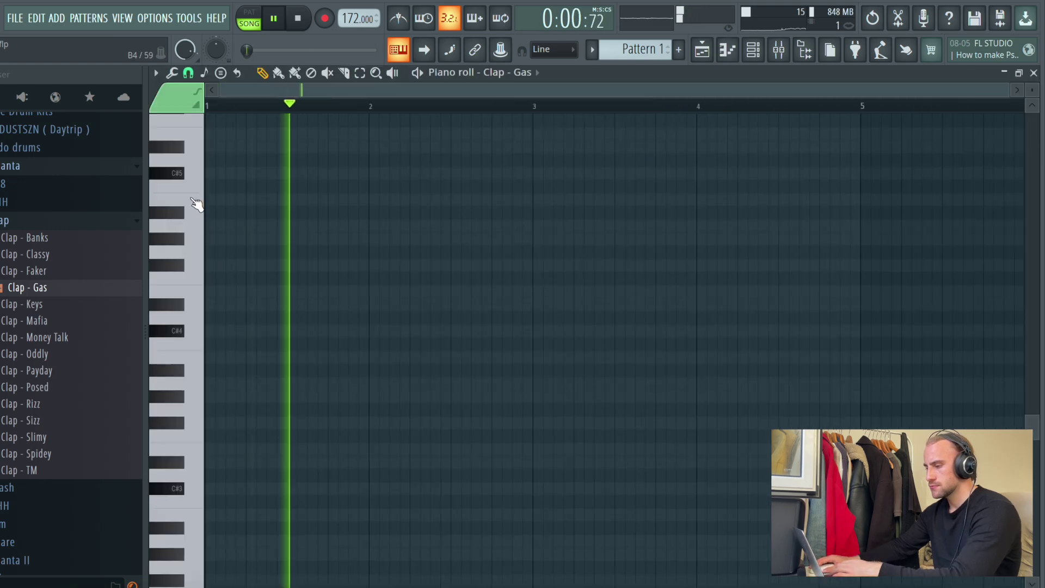
{"action": "left_click", "coordinate": [457, 186]}
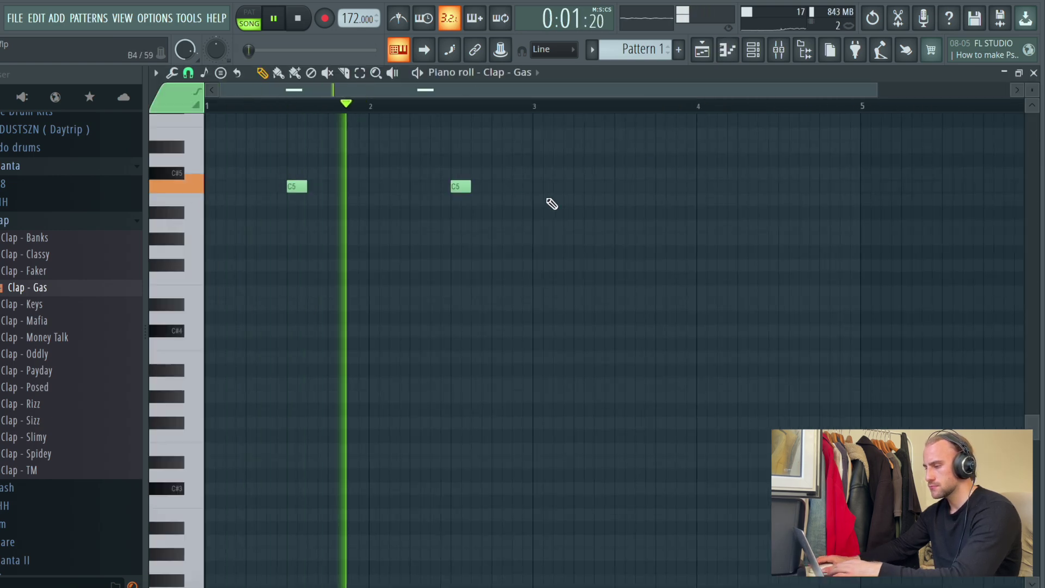
{"action": "left_click", "coordinate": [618, 186]}
{"action": "left_click", "coordinate": [780, 186]}
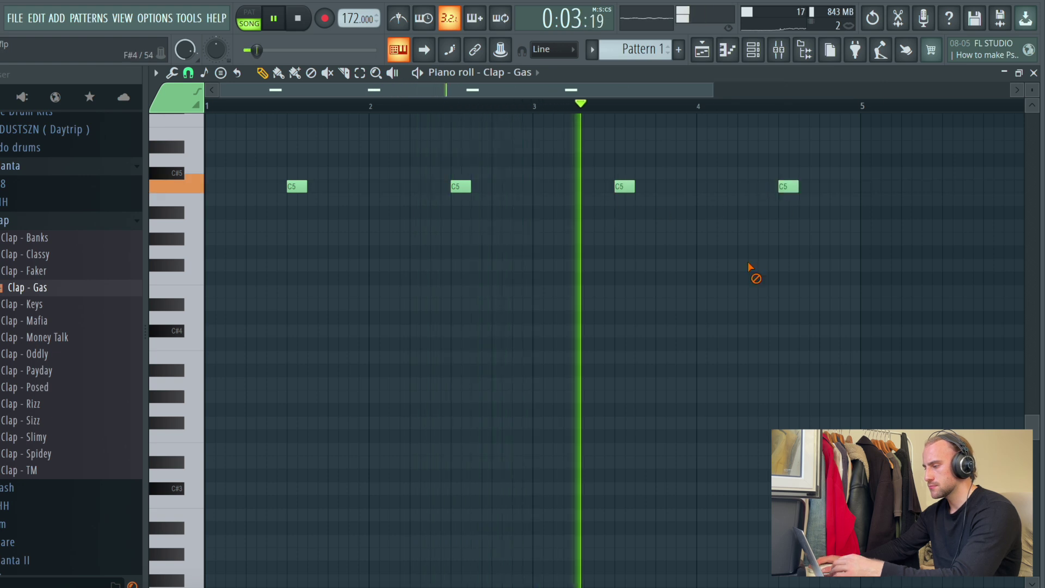
{"action": "left_click_drag", "start_coordinate": [446, 186], "coordinate": [587, 180]}
{"action": "left_click", "coordinate": [588, 107], "text": "ctrl"}
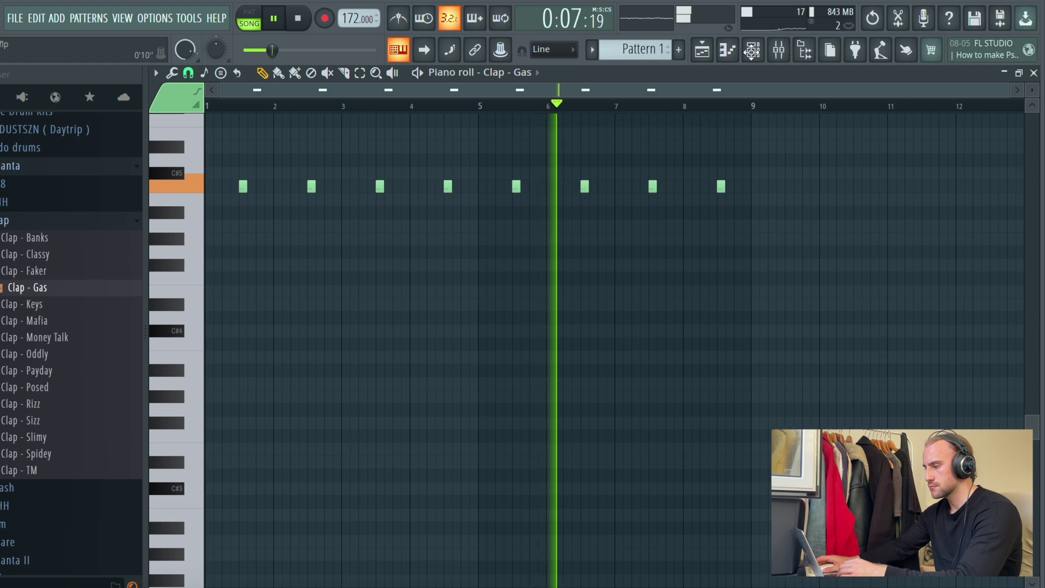
Step: Audition the closed hi-hats, load CHH - Flowerboy into the channel rack and fill every fourth step of its channel
{"action": "left_click", "coordinate": [755, 51]}
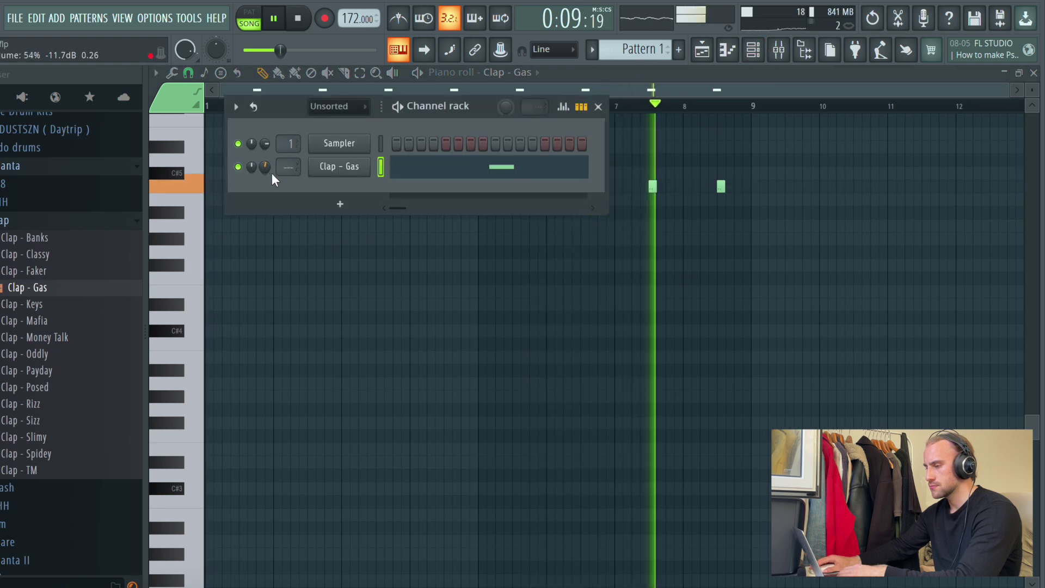
{"action": "left_click", "coordinate": [30, 220]}
{"action": "left_click", "coordinate": [16, 202]}
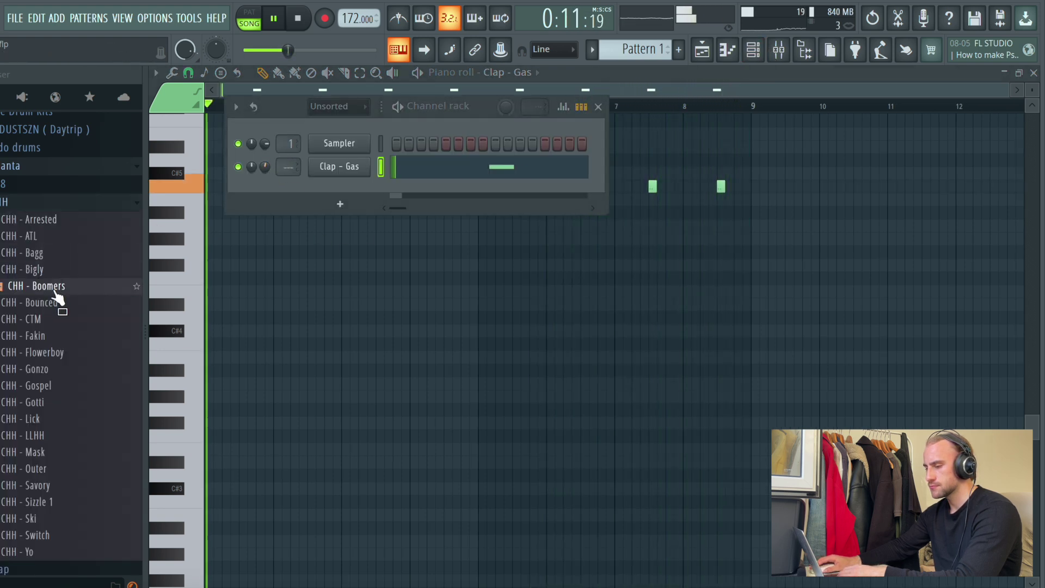
{"action": "left_click", "coordinate": [54, 236]}
{"action": "left_click", "coordinate": [43, 219]}
{"action": "left_click", "coordinate": [68, 353]}
{"action": "left_click", "coordinate": [79, 336]}
{"action": "left_click", "coordinate": [76, 352]}
{"action": "left_click_drag", "start_coordinate": [77, 354], "coordinate": [330, 196]}
{"action": "right_click", "coordinate": [330, 194]}
{"action": "left_click", "coordinate": [543, 252]}
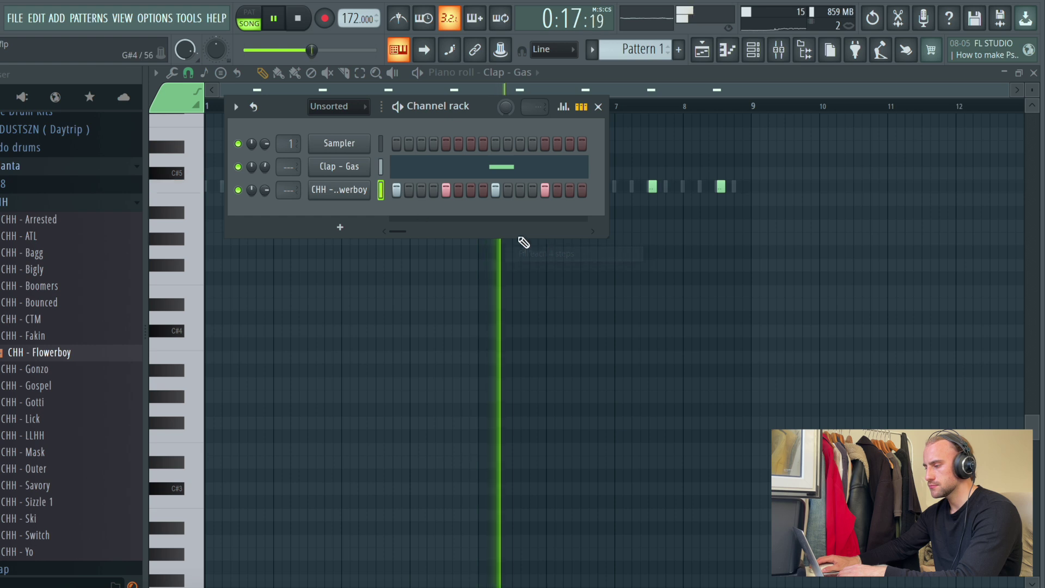
Step: Fill every second step of the CHH - Flowerboy channel and set its sample's fade-out to 30%
{"action": "right_click", "coordinate": [344, 194]}
{"action": "left_click", "coordinate": [549, 239]}
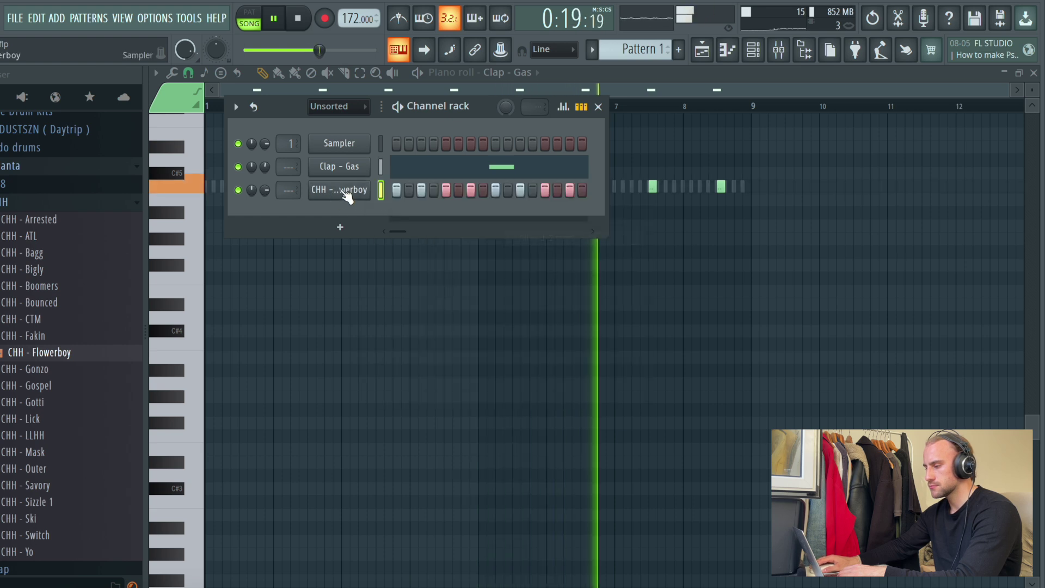
{"action": "left_click", "coordinate": [333, 191]}
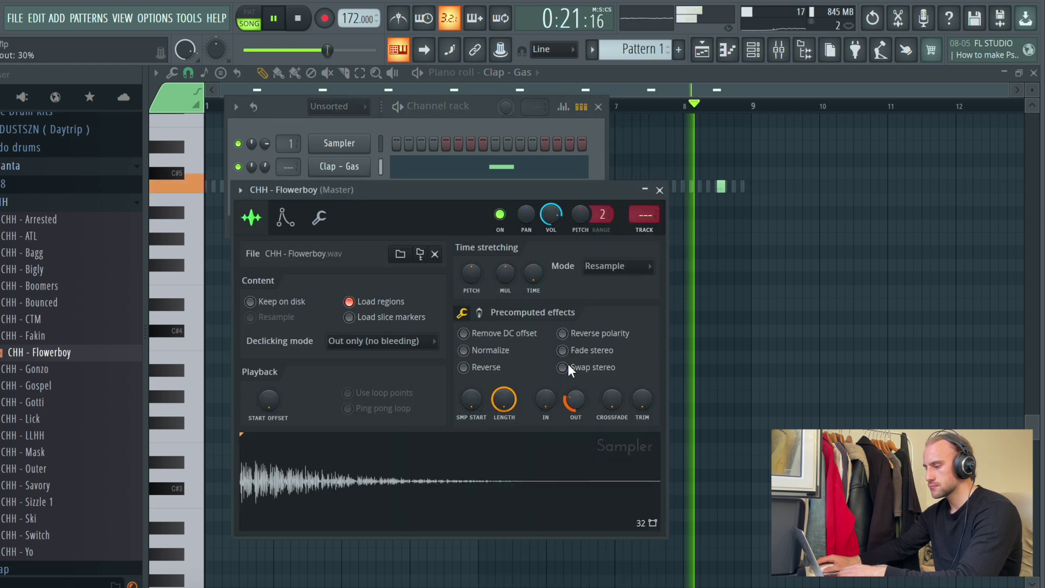
{"action": "left_click", "coordinate": [659, 190]}
Step: Open the CHH - Flowerboy pattern in the piano roll, showing bars 1 to 6 up close
{"action": "right_click", "coordinate": [357, 189]}
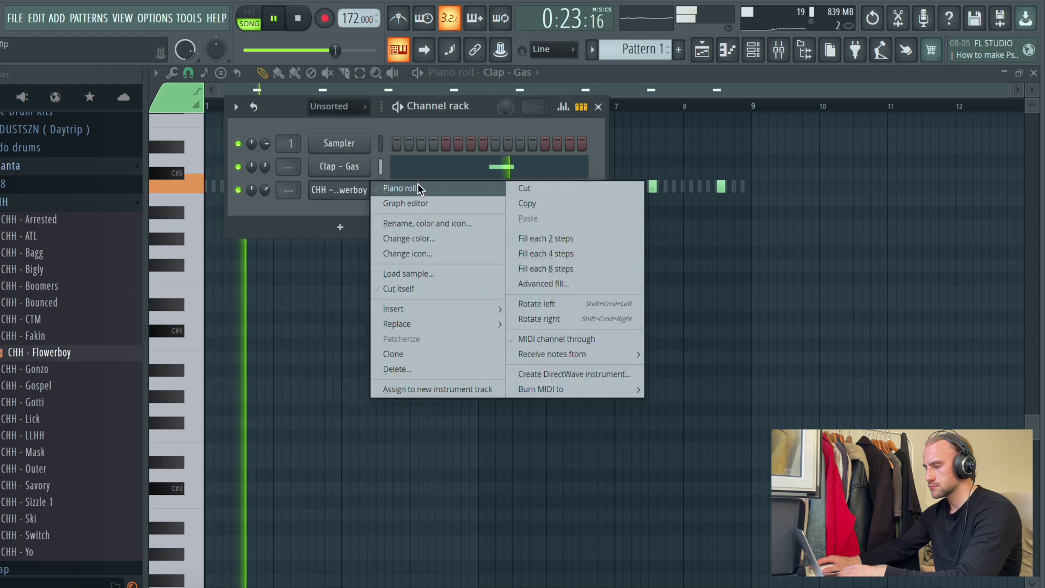
{"action": "left_click", "coordinate": [419, 187]}
{"action": "scroll", "coordinate": [306, 114], "scroll_direction": "up", "scroll_amount": 4}
{"action": "left_click_drag", "start_coordinate": [303, 91], "coordinate": [102, 99]}
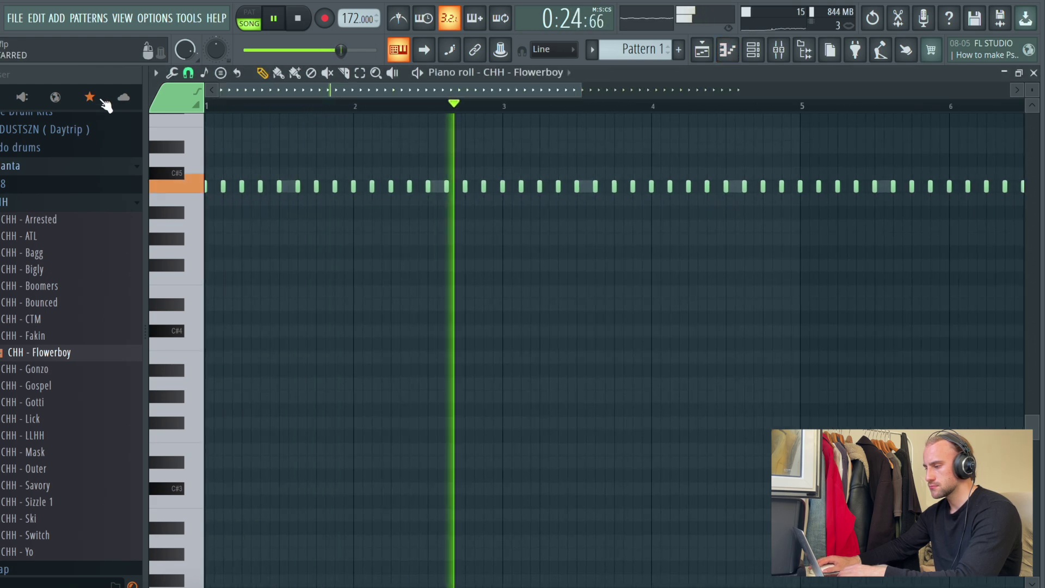
{"action": "left_click", "coordinate": [193, 76]}
{"action": "left_click", "coordinate": [194, 76]}
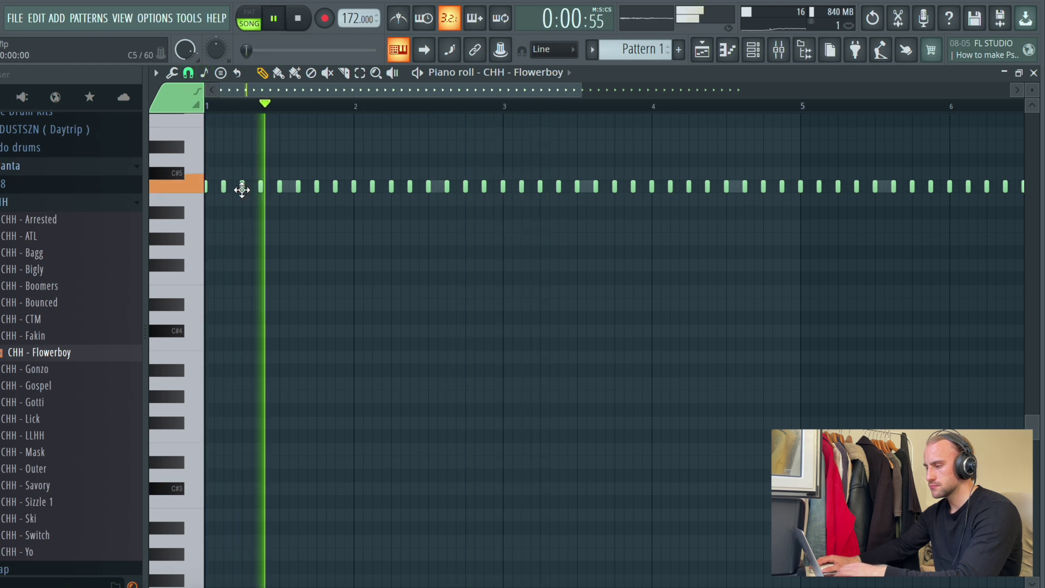
Step: Try extra C5 hi-hat notes at the end of bar 1 and on beat 2 of bar 2 during playback
{"action": "key", "text": "space"}
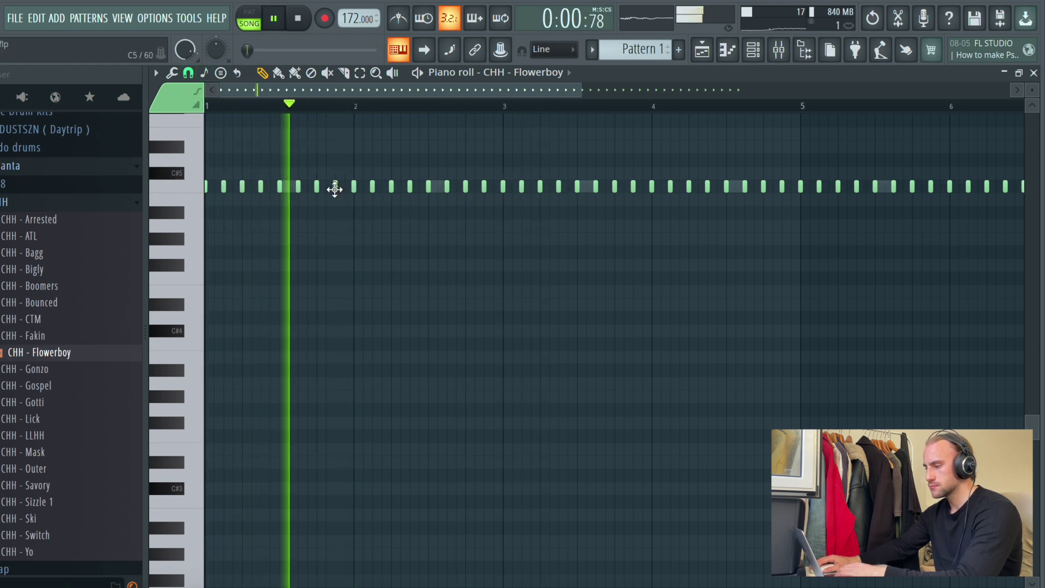
{"action": "left_click", "coordinate": [344, 188]}
{"action": "right_click", "coordinate": [347, 191]}
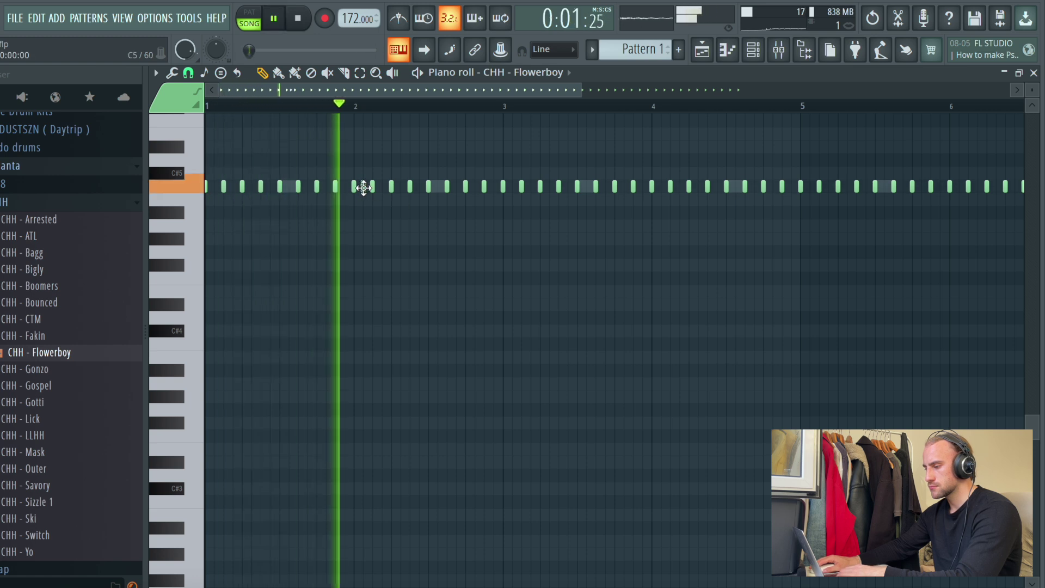
{"action": "left_click", "coordinate": [400, 186]}
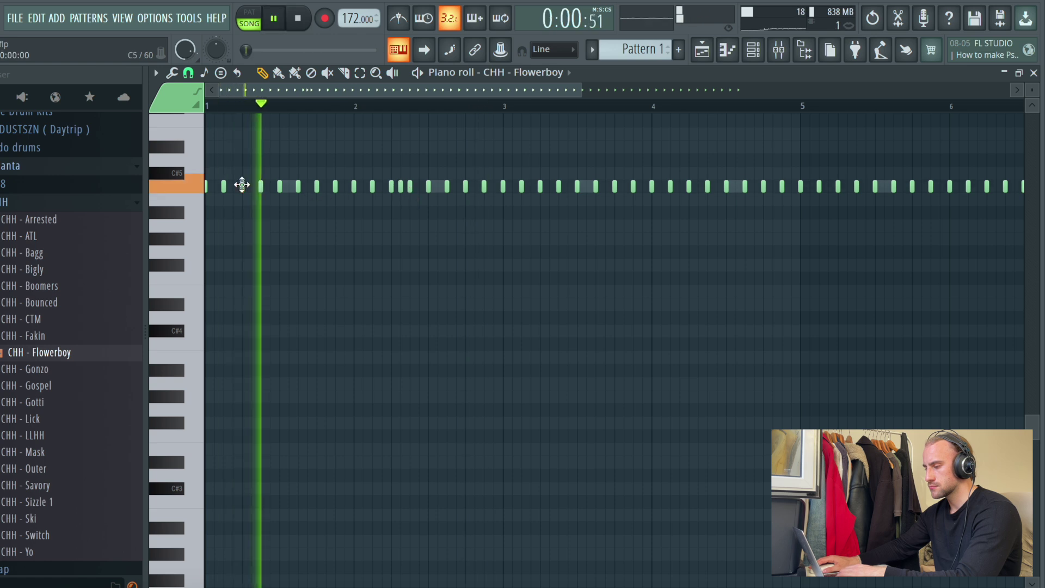
{"action": "key", "text": "space"}
{"action": "key", "text": "space"}
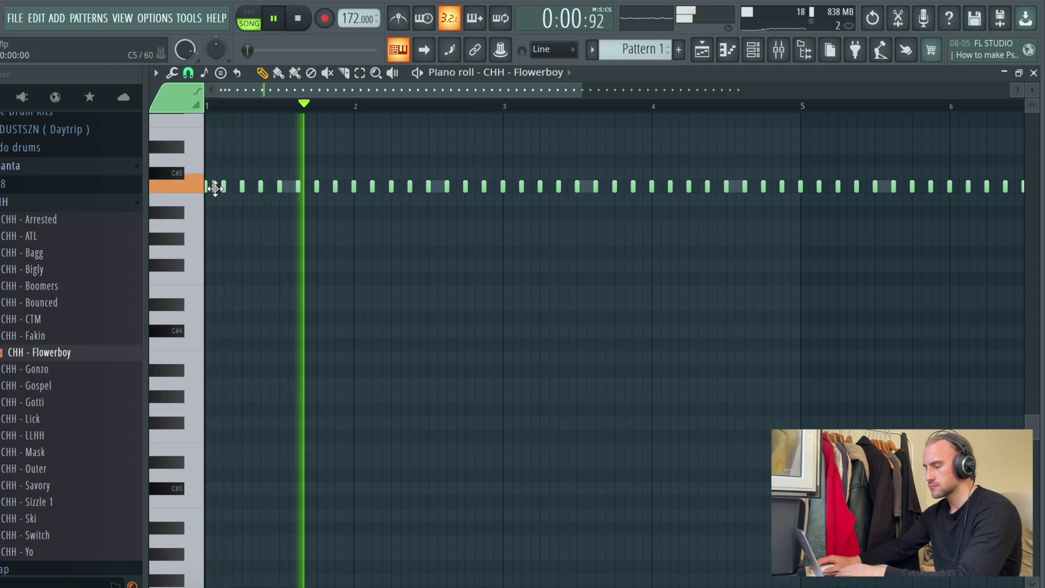
Step: Add extra C5 hi-hats in beat 4 of bars 2, 6 and 8, and a faster roll ending bar 4 with 1/4 step snap
{"action": "left_click", "coordinate": [475, 187]}
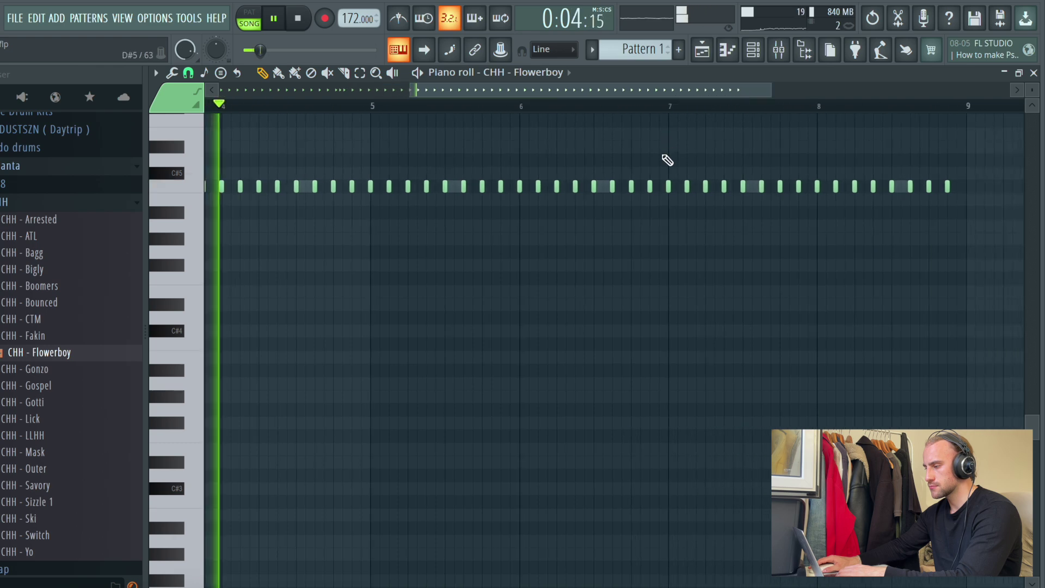
{"action": "scroll", "coordinate": [297, 112], "scroll_direction": "up", "scroll_amount": 3}
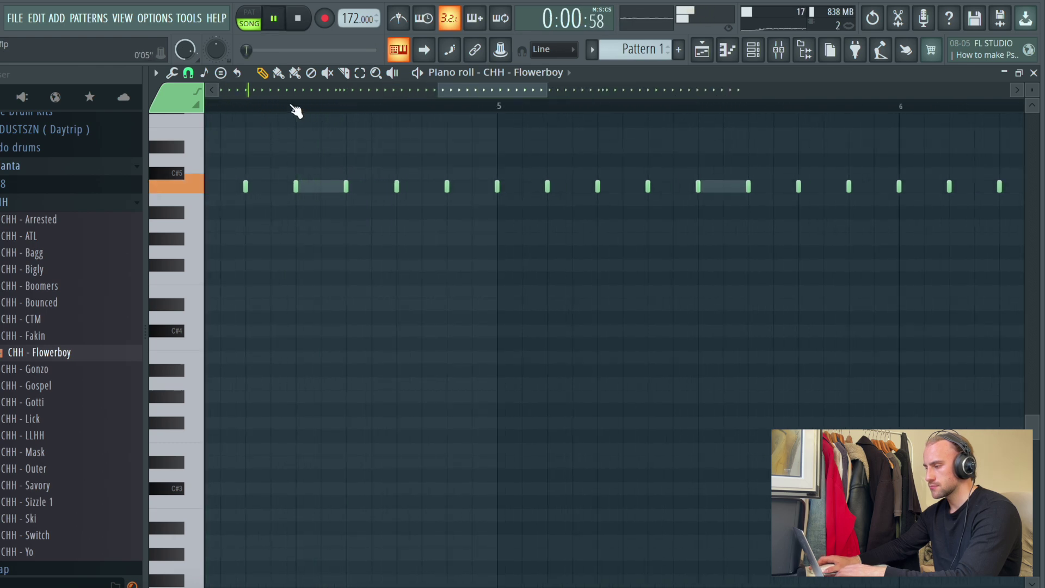
{"action": "left_click", "coordinate": [189, 73]}
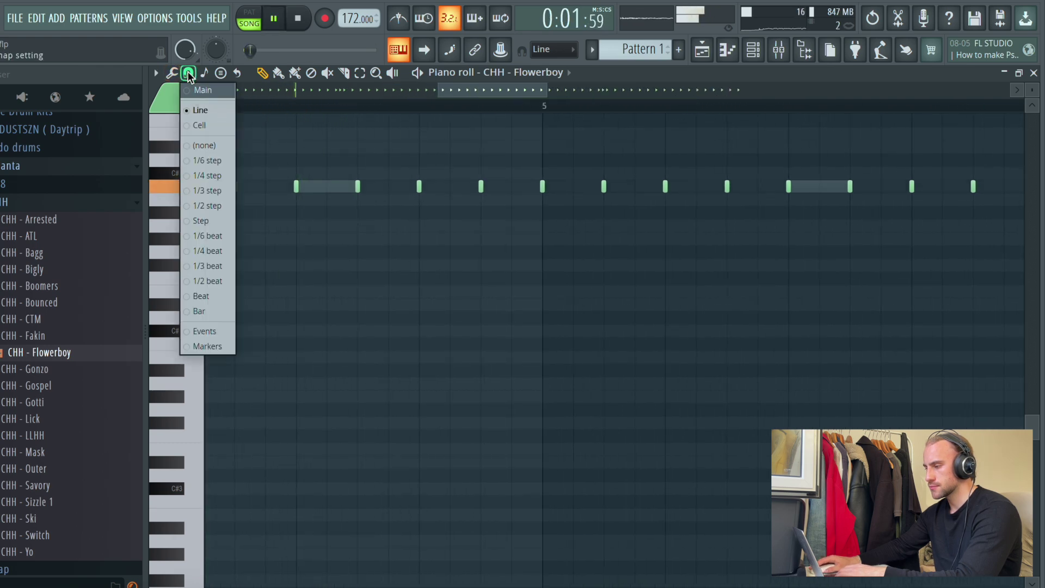
{"action": "left_click", "coordinate": [208, 176]}
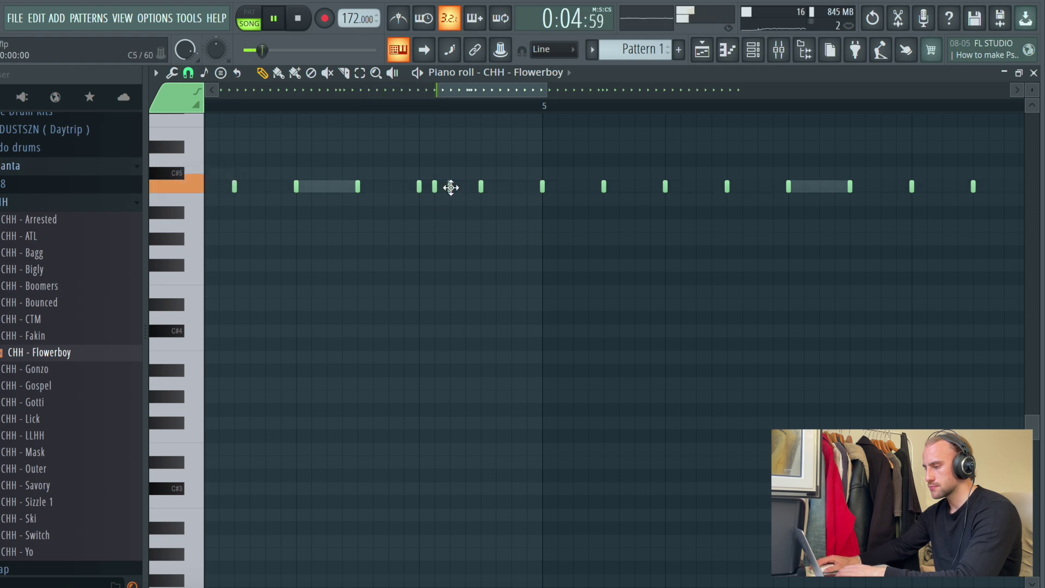
{"action": "left_click", "coordinate": [762, 94]}
{"action": "left_click_drag", "start_coordinate": [762, 100], "coordinate": [722, 110]}
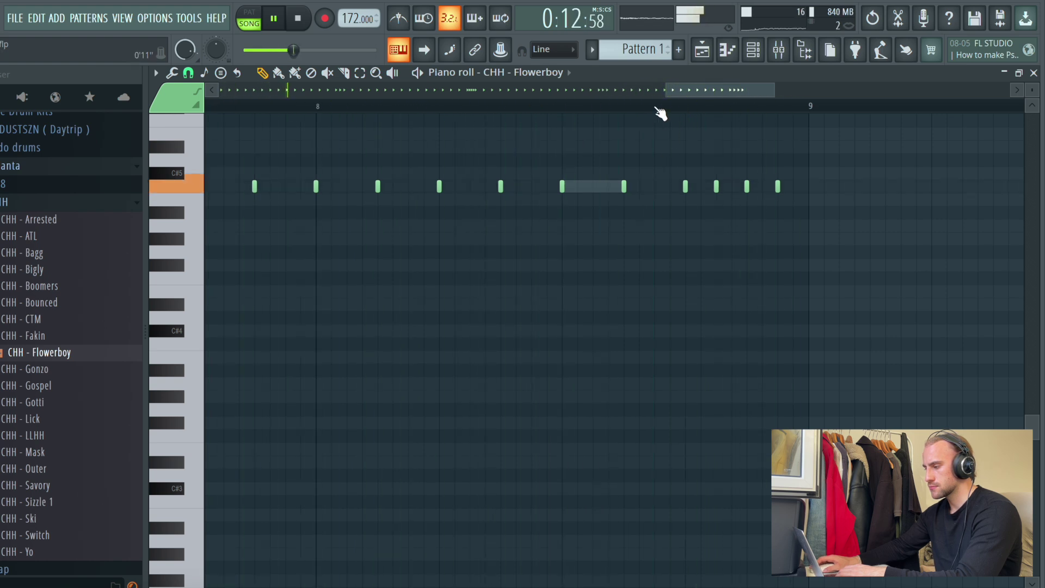
{"action": "scroll", "coordinate": [661, 114], "scroll_direction": "down", "scroll_amount": 5}
Step: Load the Rim - Foreign sample from the Traplanta kit's rim folder into the channel rack as a new channel
{"action": "left_click", "coordinate": [753, 50]}
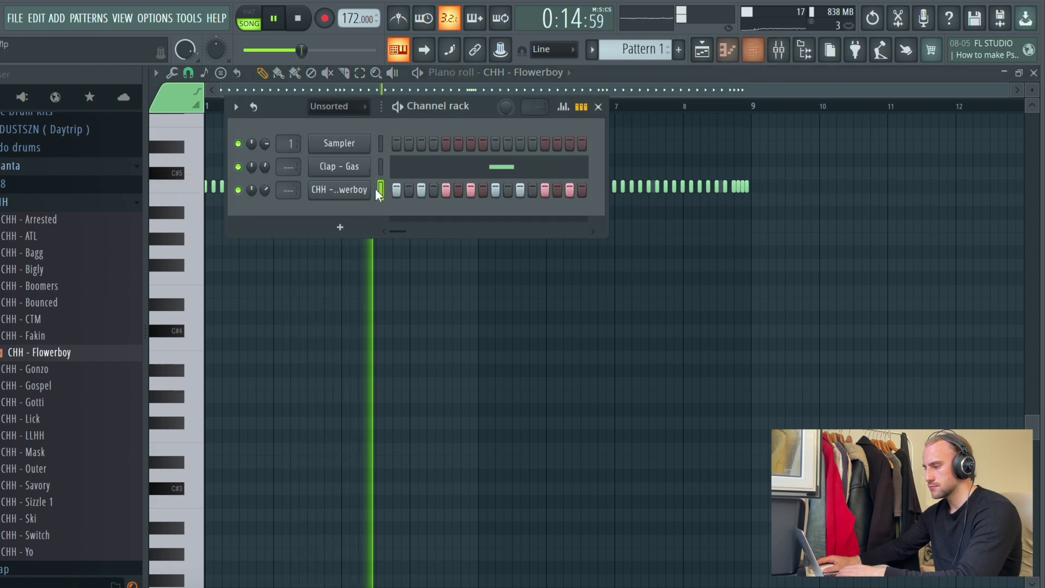
{"action": "left_click", "coordinate": [65, 435]}
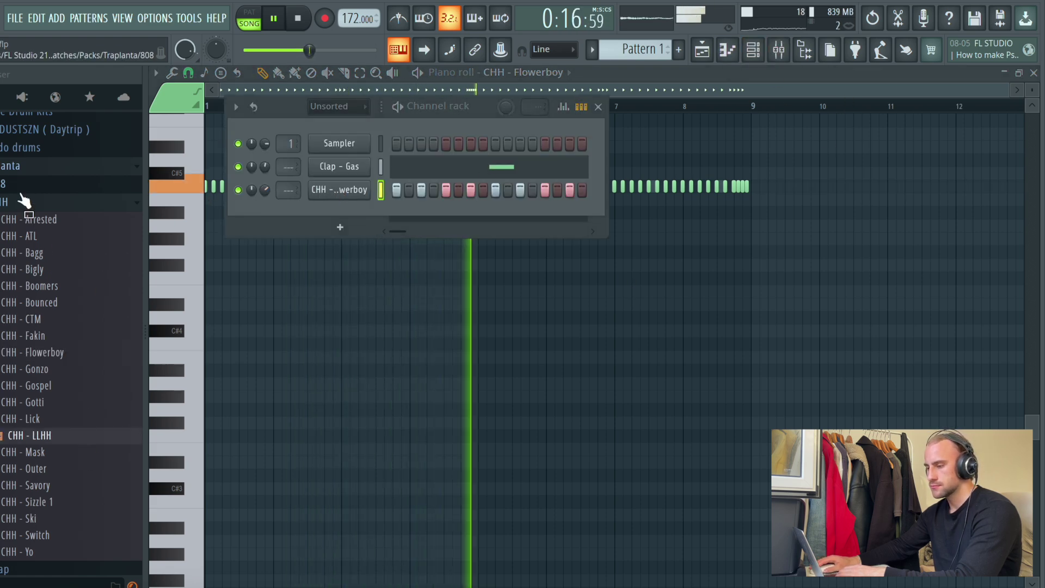
{"action": "left_click", "coordinate": [24, 201]}
{"action": "left_click", "coordinate": [28, 239]}
{"action": "left_click", "coordinate": [29, 271]}
{"action": "left_click", "coordinate": [27, 238]}
{"action": "left_click", "coordinate": [27, 275]}
{"action": "left_click", "coordinate": [40, 292]}
{"action": "left_click_drag", "start_coordinate": [78, 385], "coordinate": [343, 240]}
Step: Add C5 notes for Rim - Foreign near the end of bar 1 and just after the starts of bars 2 and 6
{"action": "right_click", "coordinate": [348, 213]}
{"action": "left_click", "coordinate": [423, 214]}
{"action": "key", "text": "space"}
{"action": "key", "text": "space"}
{"action": "left_click", "coordinate": [281, 187]}
{"action": "left_click", "coordinate": [264, 186]}
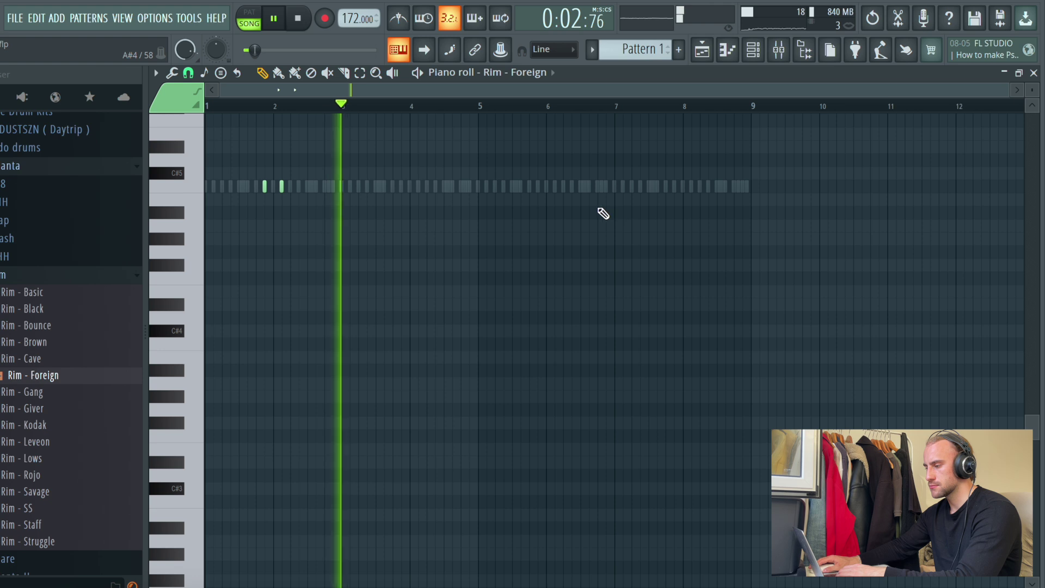
{"action": "left_click", "coordinate": [555, 186]}
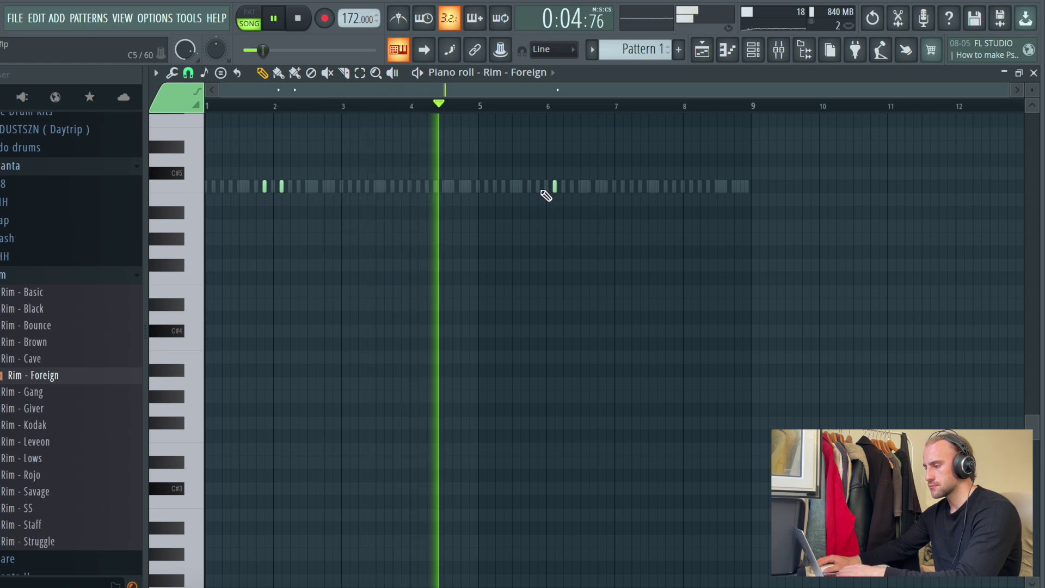
Step: Load the Snare - Man sample from the Traplanta kit's snare folder into the channel rack as a new channel
{"action": "left_click", "coordinate": [753, 49]}
{"action": "left_click", "coordinate": [77, 272]}
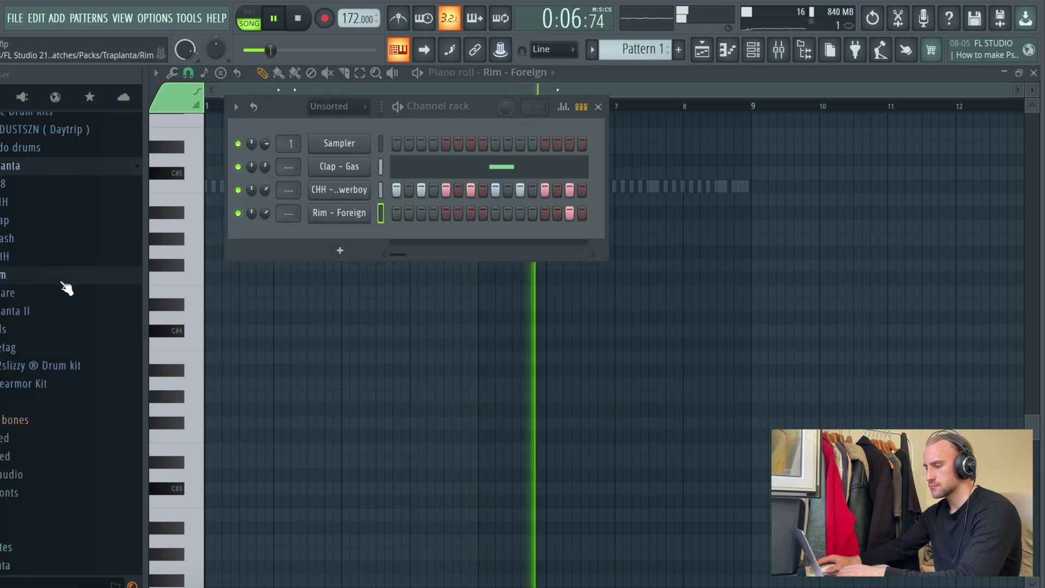
{"action": "left_click", "coordinate": [54, 294]}
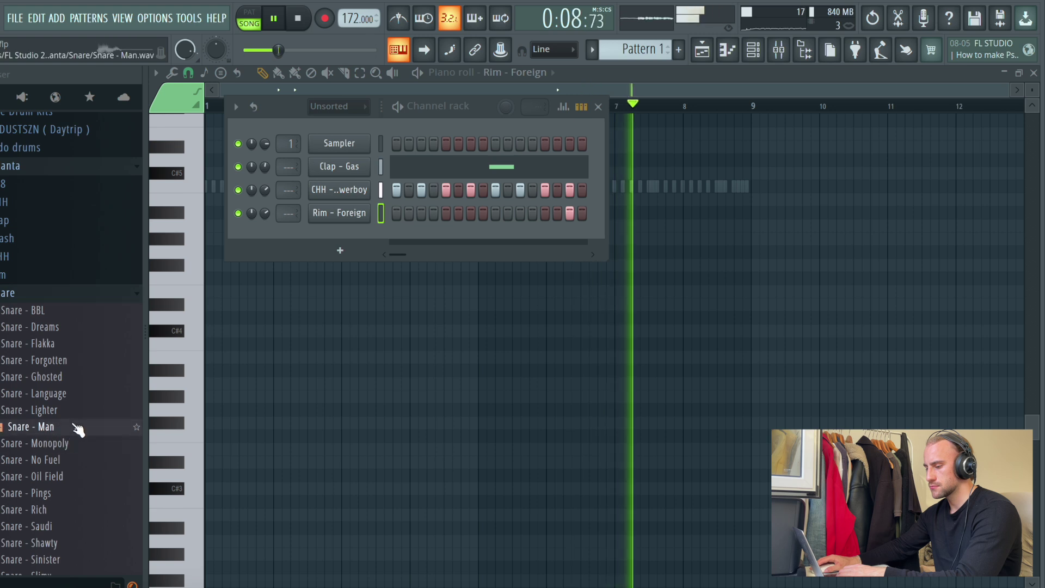
{"action": "left_click_drag", "start_coordinate": [77, 426], "coordinate": [329, 250]}
Step: Add two C5 notes for Snare - Man in beat 4 of bar 8 in the piano roll
{"action": "right_click", "coordinate": [338, 240]}
{"action": "left_click", "coordinate": [402, 235]}
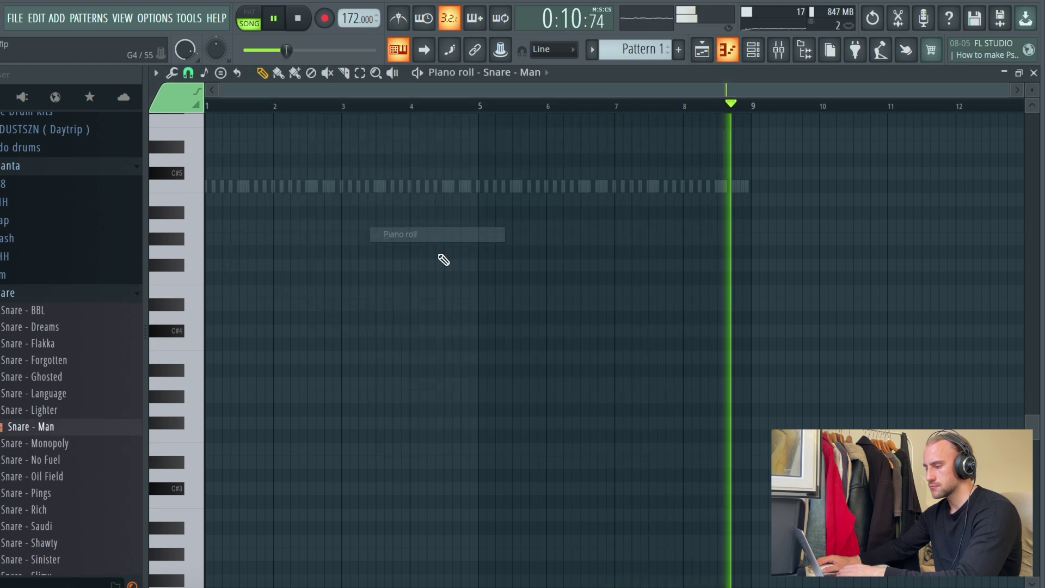
{"action": "left_click", "coordinate": [735, 187]}
{"action": "left_click", "coordinate": [743, 188]}
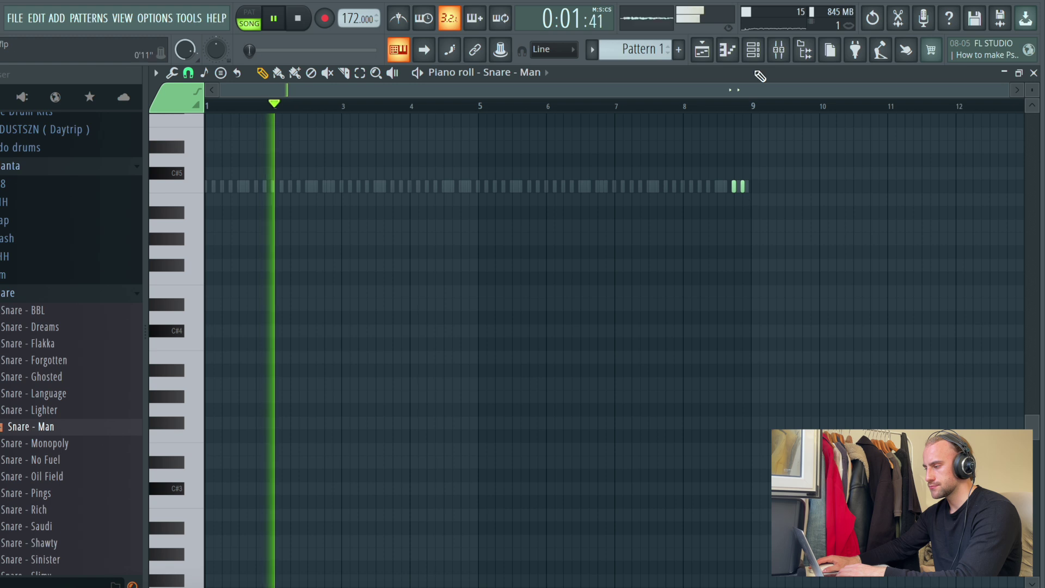
Step: Add another C5 note for Snare - Man near the end of bar 2
{"action": "left_click", "coordinate": [752, 49]}
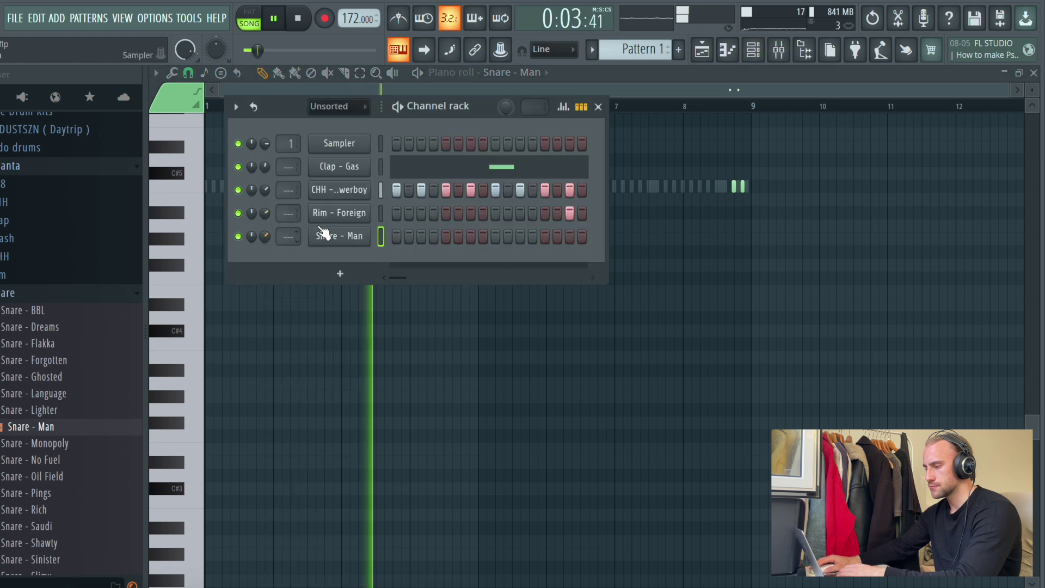
{"action": "right_click", "coordinate": [504, 308]}
{"action": "key", "text": "space"}
{"action": "key", "text": "space"}
{"action": "right_click", "coordinate": [255, 189]}
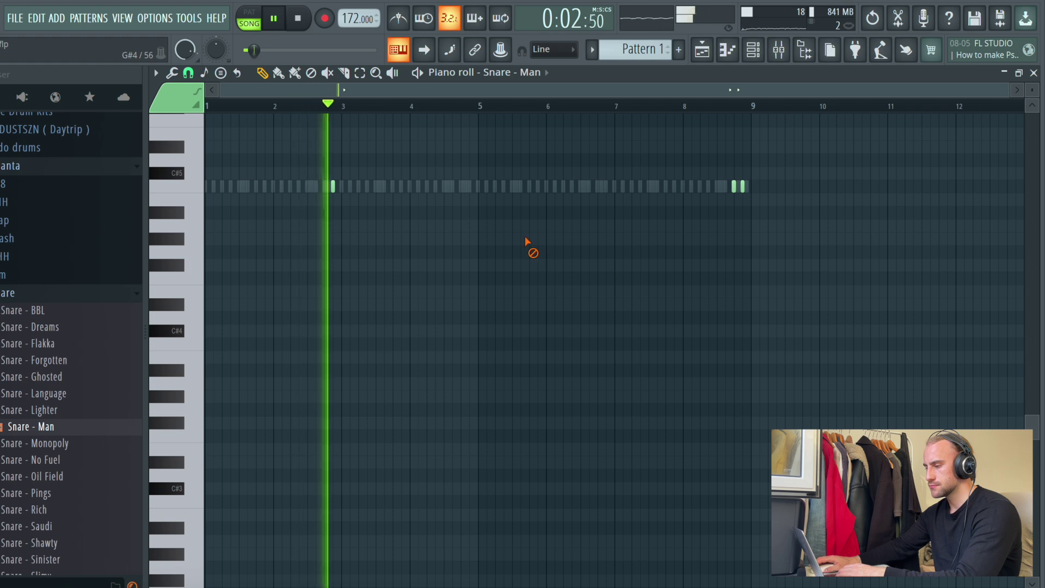
Step: Load the Snare - Ghosted sample into the channel rack as a new channel below Snare - Man
{"action": "key", "text": "F6"}
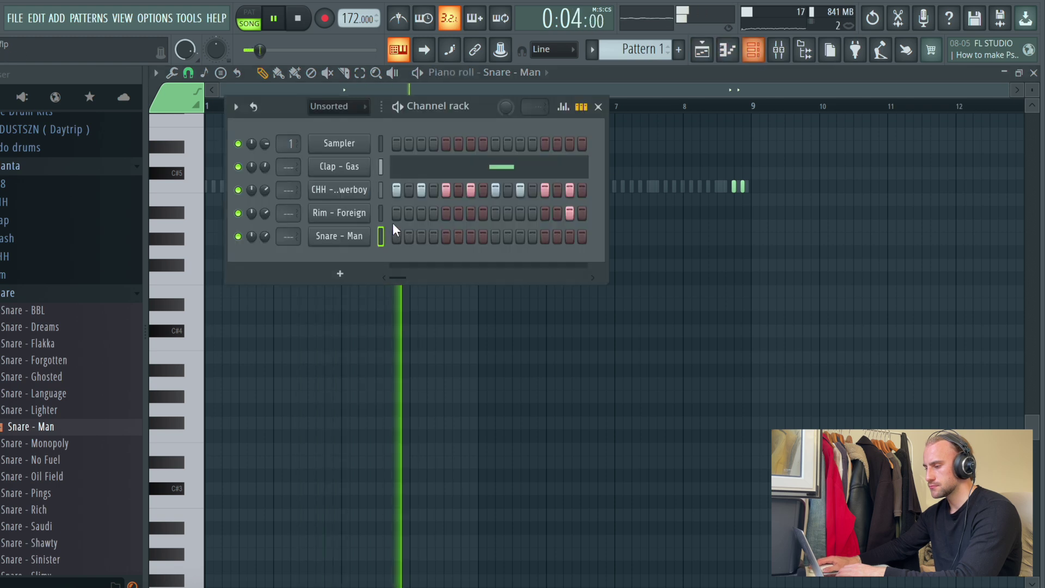
{"action": "left_click", "coordinate": [64, 377]}
{"action": "left_click_drag", "start_coordinate": [325, 240], "coordinate": [375, 263]}
Step: Set the piano roll snap to 1/3 step and add C5 notes for Snare - Ghosted over the hi-hat roll in bar 4
{"action": "scroll", "coordinate": [468, 115], "scroll_direction": "up", "scroll_amount": 6}
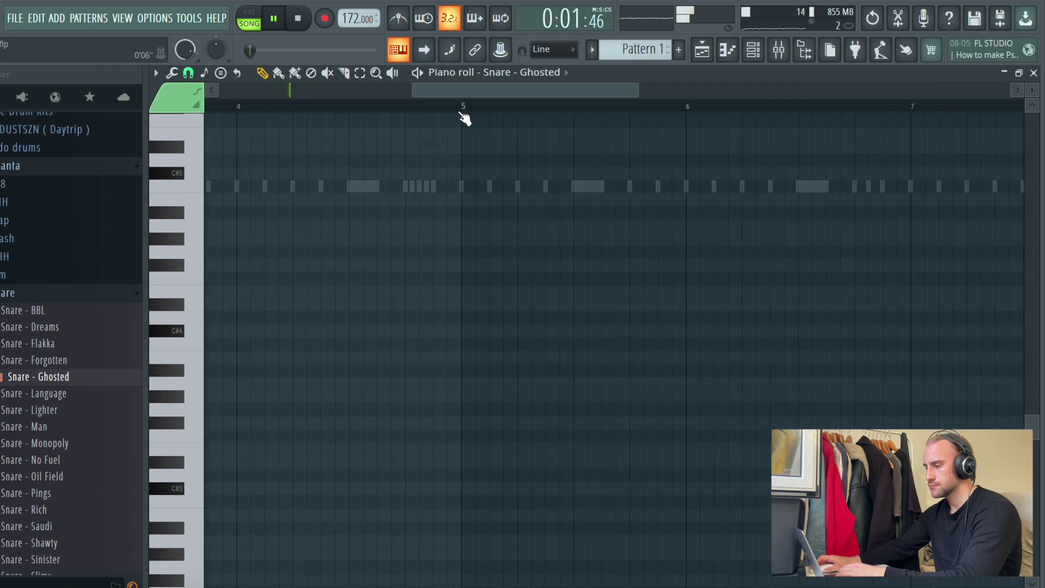
{"action": "left_click", "coordinate": [188, 73]}
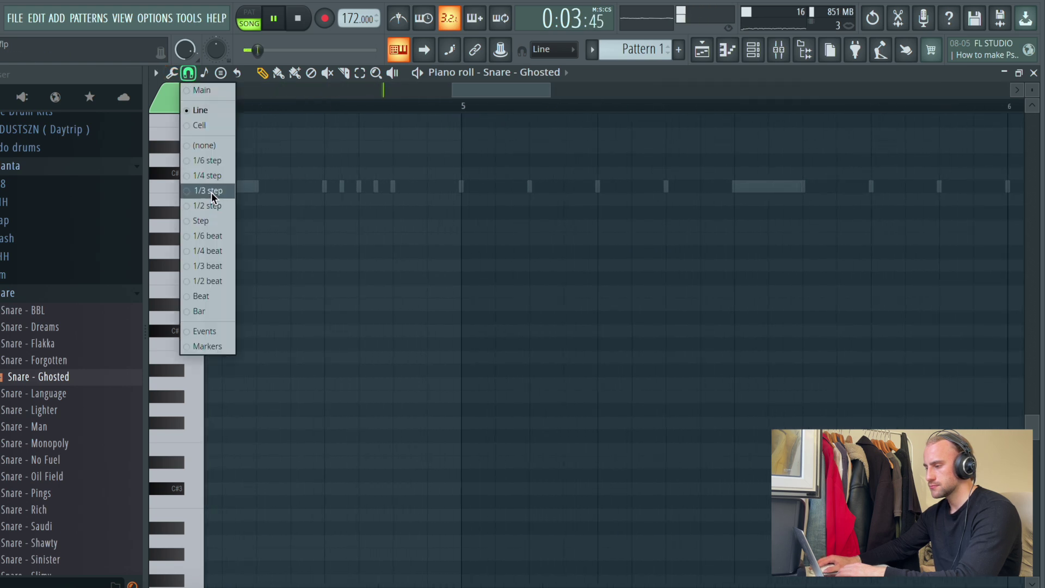
{"action": "left_click", "coordinate": [211, 191]}
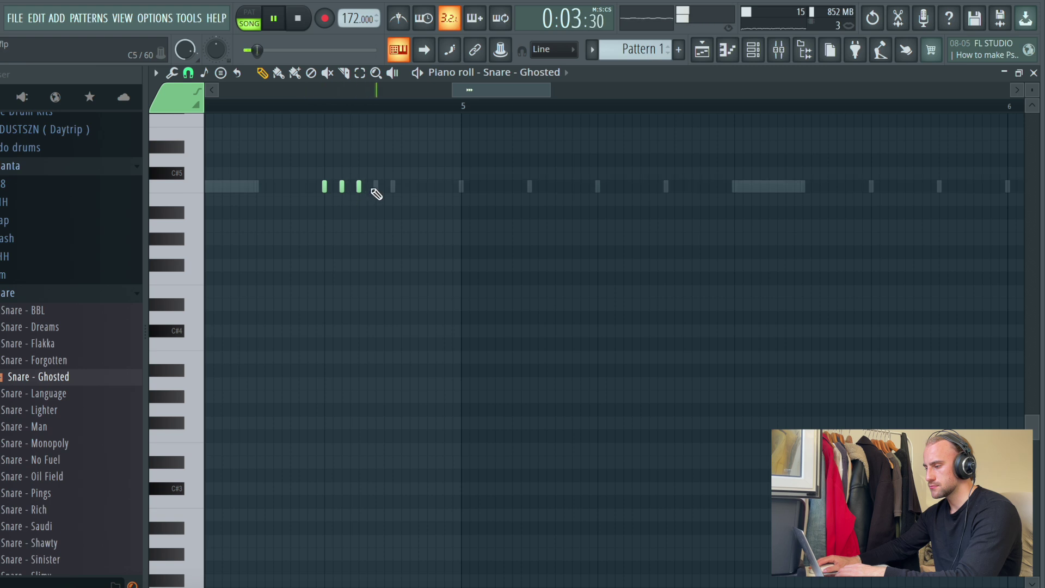
Step: Lower the Snare - Ghosted channel volume and open the Crash folder of the Traplanta II kit
{"action": "left_click", "coordinate": [753, 51]}
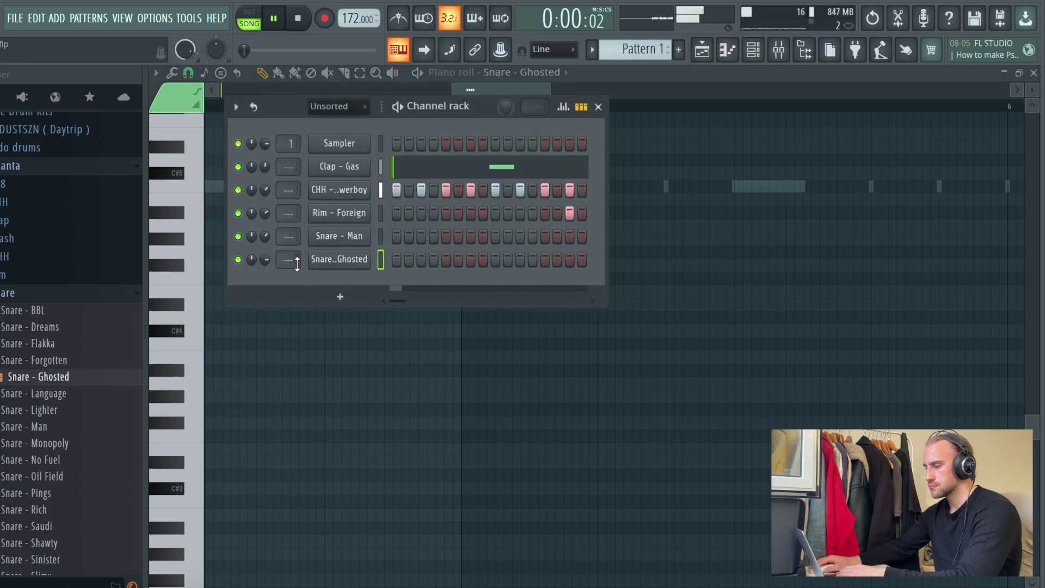
{"action": "scroll", "coordinate": [59, 373], "scroll_direction": "down", "scroll_amount": 3}
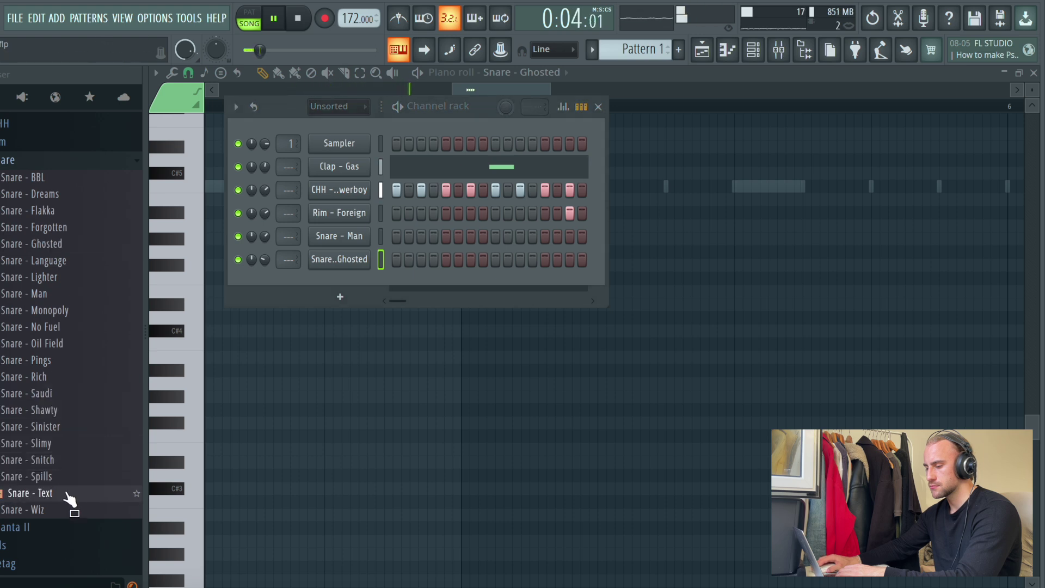
{"action": "scroll", "coordinate": [48, 291], "scroll_direction": "up", "scroll_amount": 3}
{"action": "left_click", "coordinate": [7, 298]}
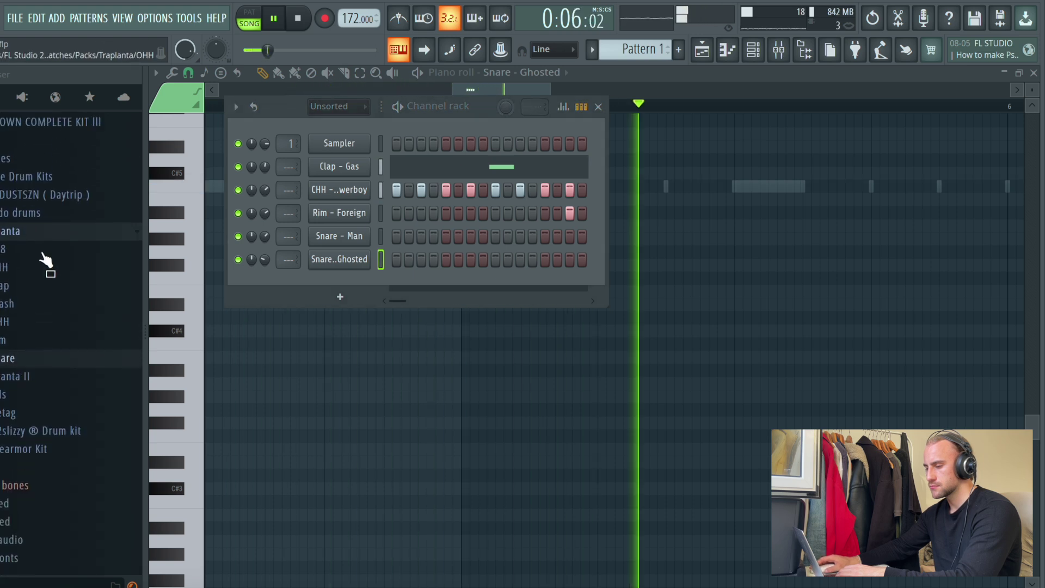
{"action": "left_click", "coordinate": [26, 234]}
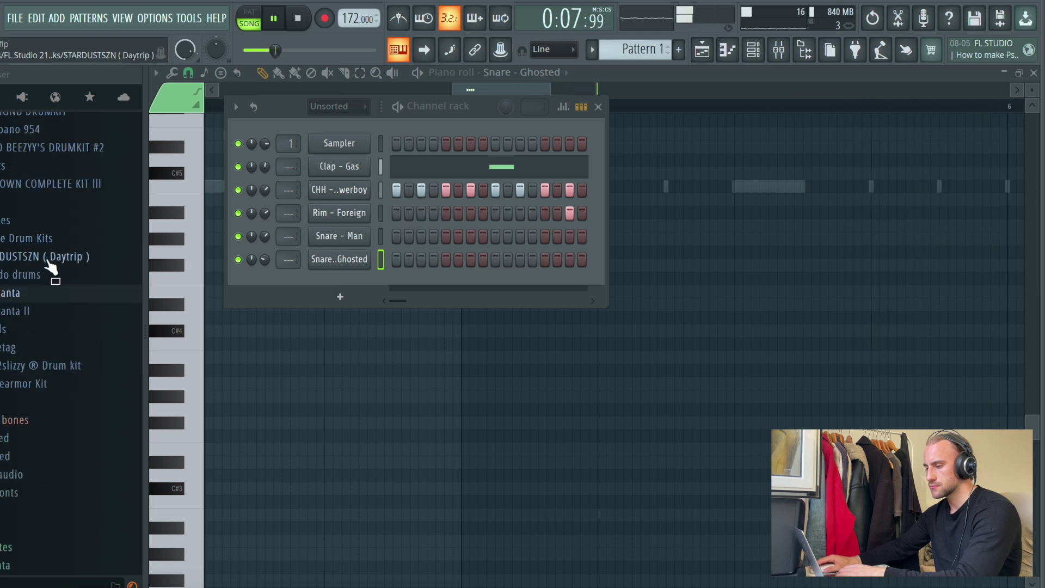
{"action": "left_click", "coordinate": [38, 317]}
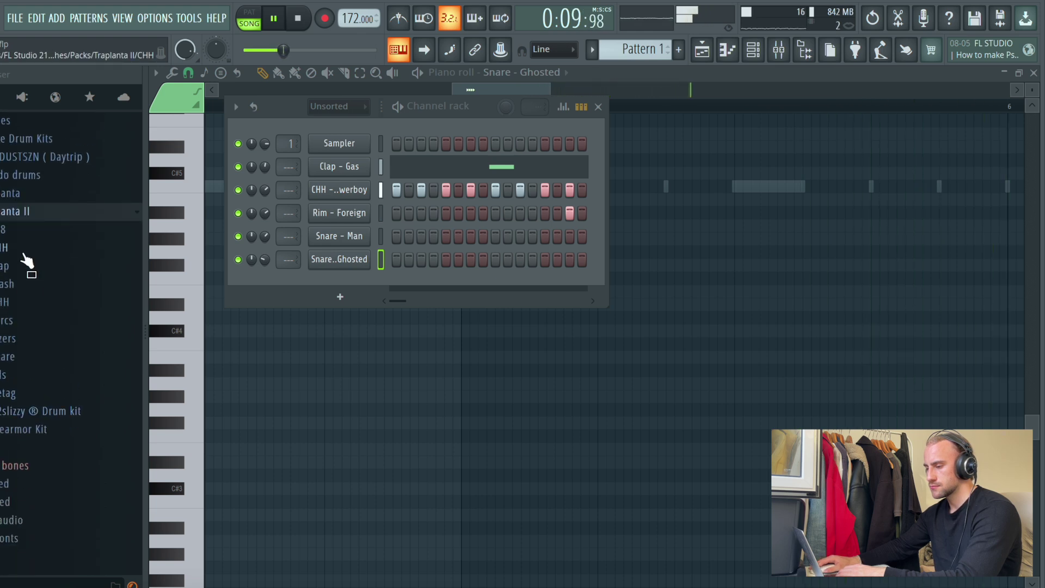
{"action": "left_click", "coordinate": [24, 282]}
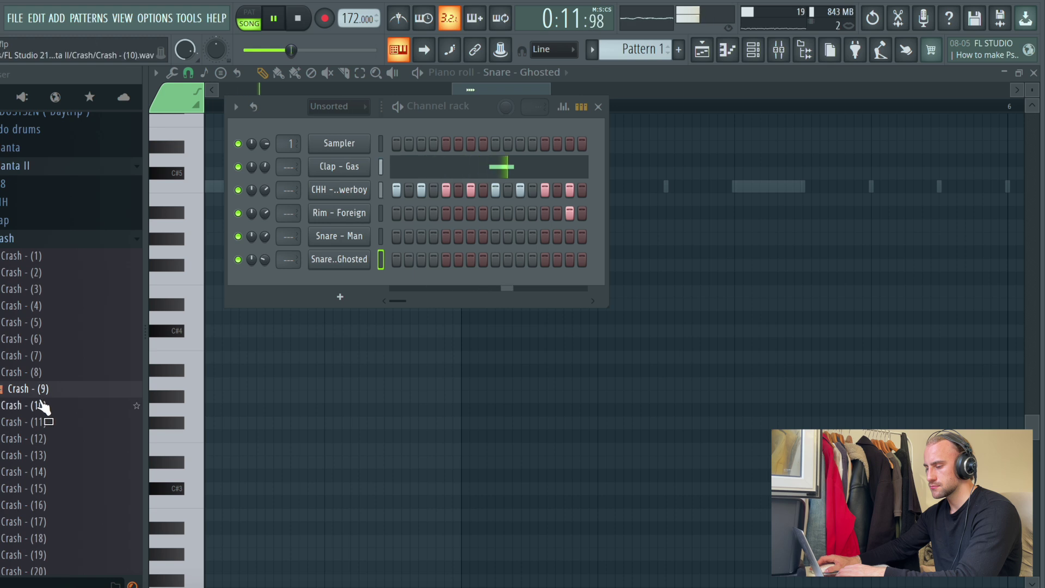
Step: Audition the numbered crash samples in the Traplanta II Crash folder
{"action": "scroll", "coordinate": [49, 433], "scroll_direction": "down", "scroll_amount": 2}
{"action": "scroll", "coordinate": [61, 452], "scroll_direction": "down", "scroll_amount": 2}
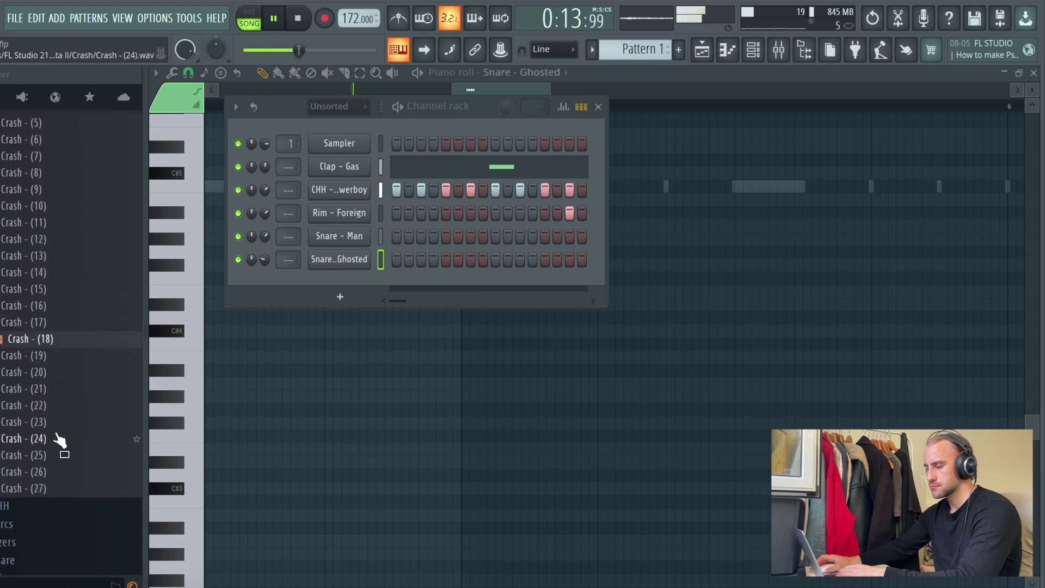
{"action": "left_click", "coordinate": [58, 410]}
{"action": "left_click", "coordinate": [58, 424]}
{"action": "left_click", "coordinate": [57, 442]}
{"action": "left_click", "coordinate": [58, 459]}
{"action": "left_click", "coordinate": [56, 477]}
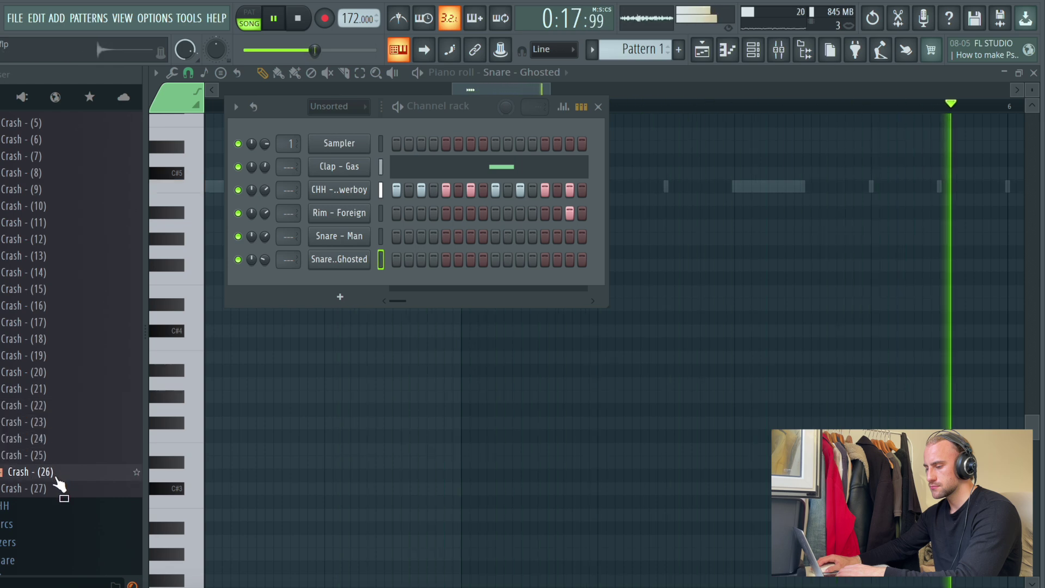
Step: Load Crash - (9) as a new channel below Snare - Ghosted and place a C5 note at the start of bar 1
{"action": "scroll", "coordinate": [61, 202], "scroll_direction": "up", "scroll_amount": 3}
{"action": "left_click", "coordinate": [56, 193]}
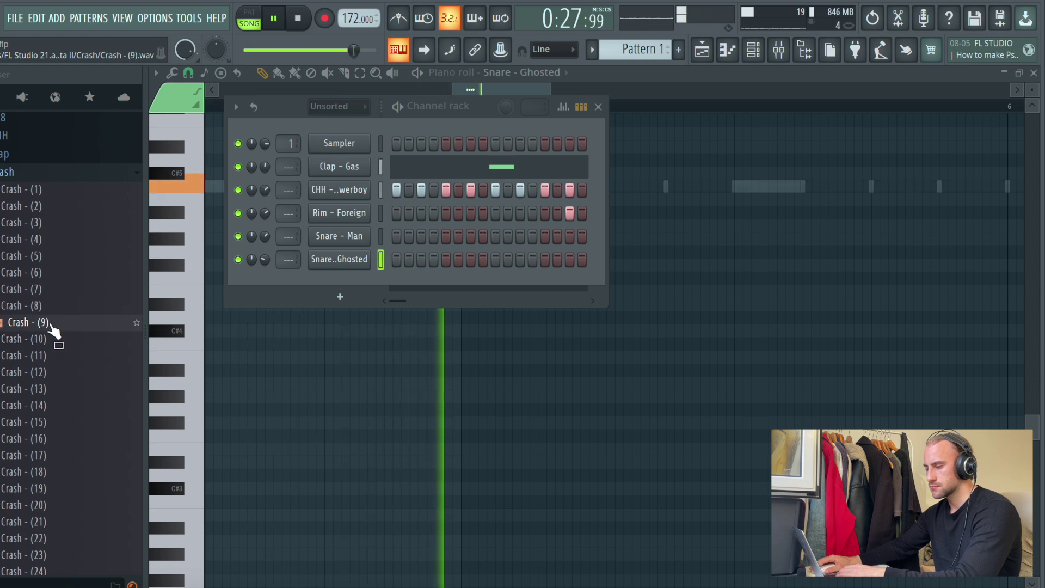
{"action": "left_click_drag", "start_coordinate": [319, 289], "coordinate": [320, 290]}
{"action": "right_click", "coordinate": [364, 281]}
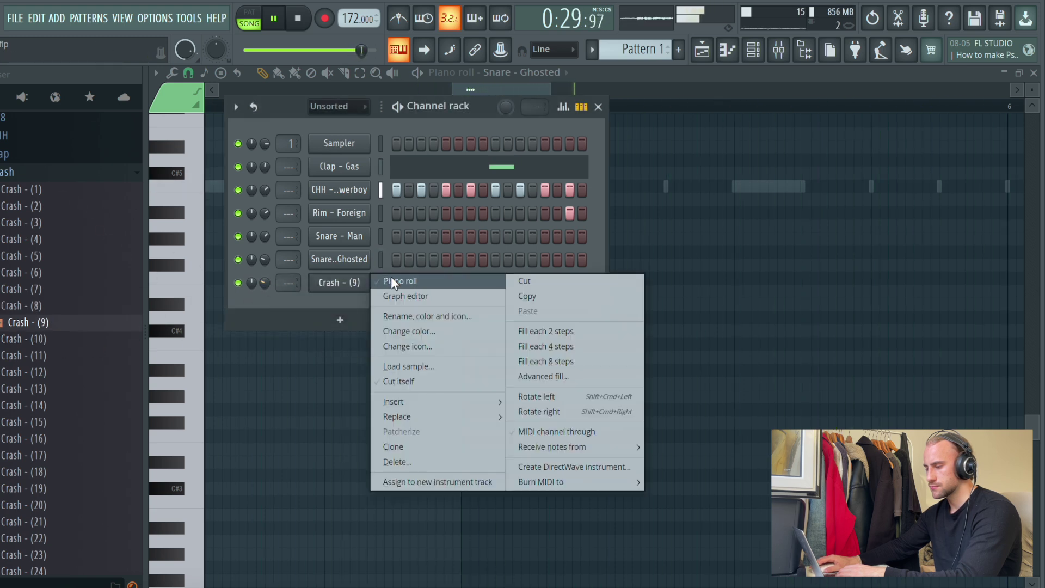
{"action": "left_click", "coordinate": [386, 277]}
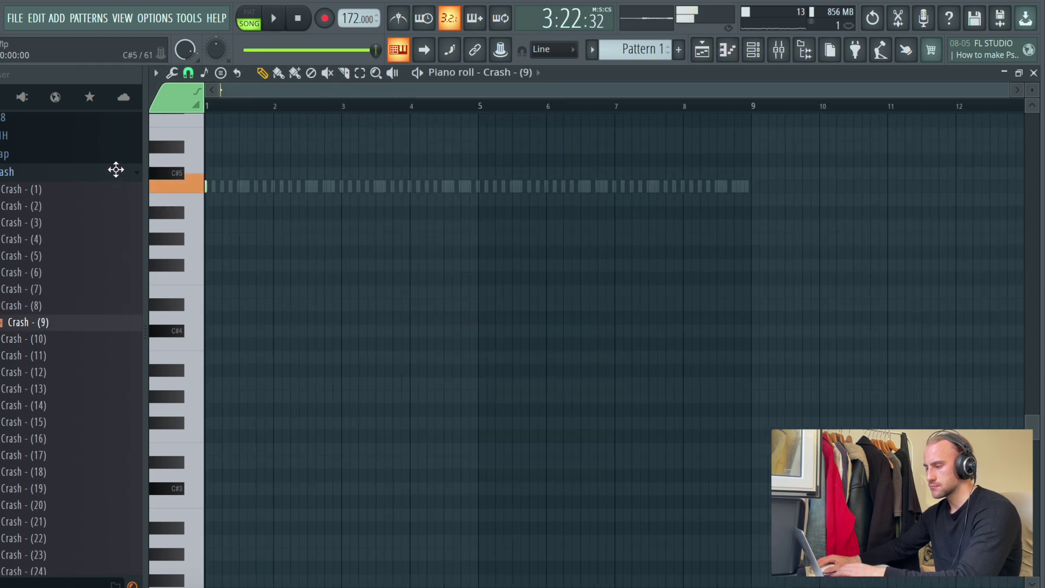
Step: Set the Crash - (9) channel volume to about 22% and collapse the Traplanta II kit
{"action": "left_click", "coordinate": [753, 49]}
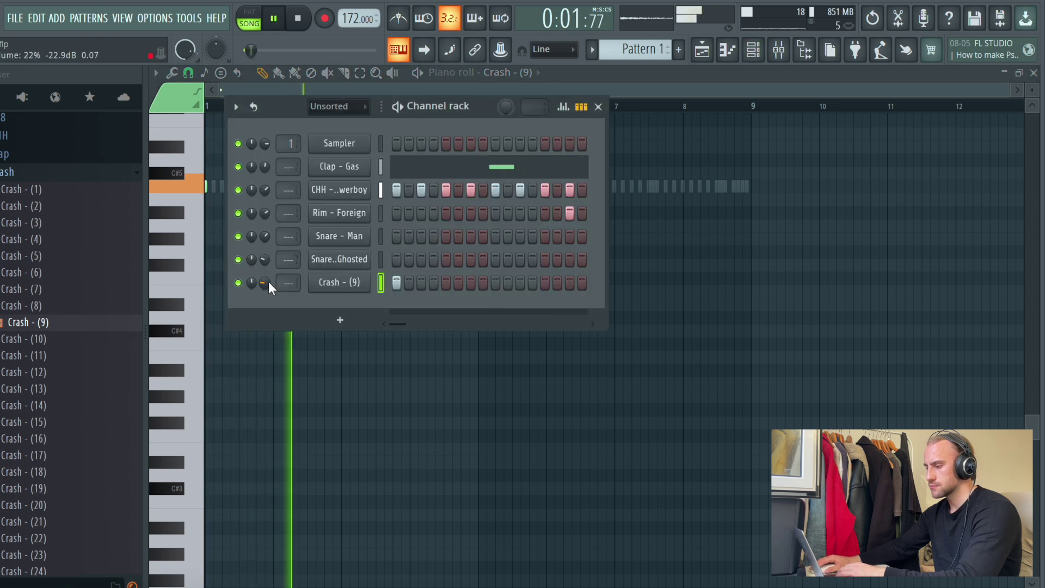
{"action": "scroll", "coordinate": [32, 283], "scroll_direction": "up", "scroll_amount": 2}
{"action": "left_click", "coordinate": [17, 273]}
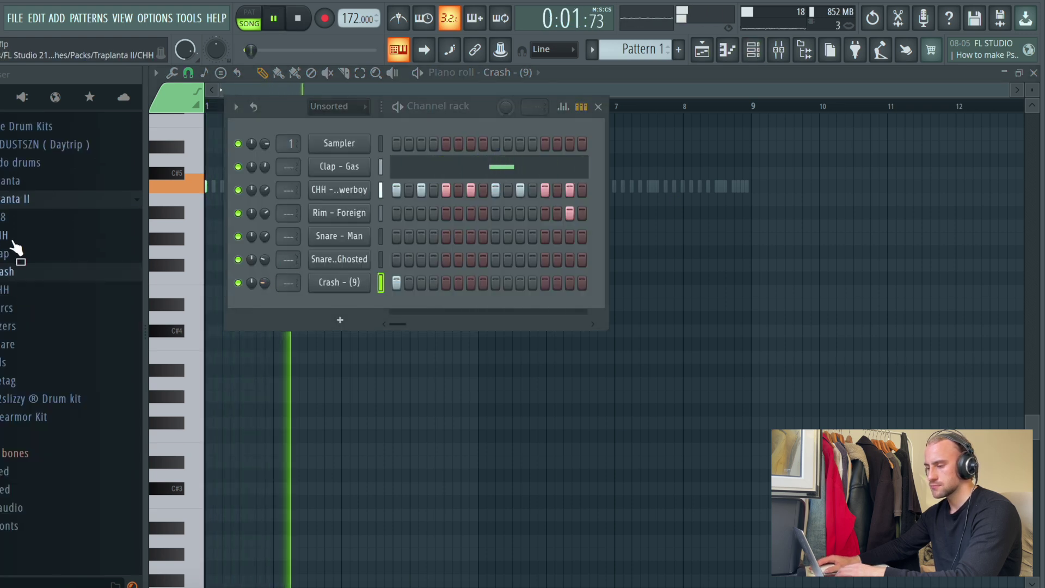
{"action": "scroll", "coordinate": [22, 326], "scroll_direction": "up", "scroll_amount": 2}
{"action": "scroll", "coordinate": [19, 251], "scroll_direction": "up", "scroll_amount": 8}
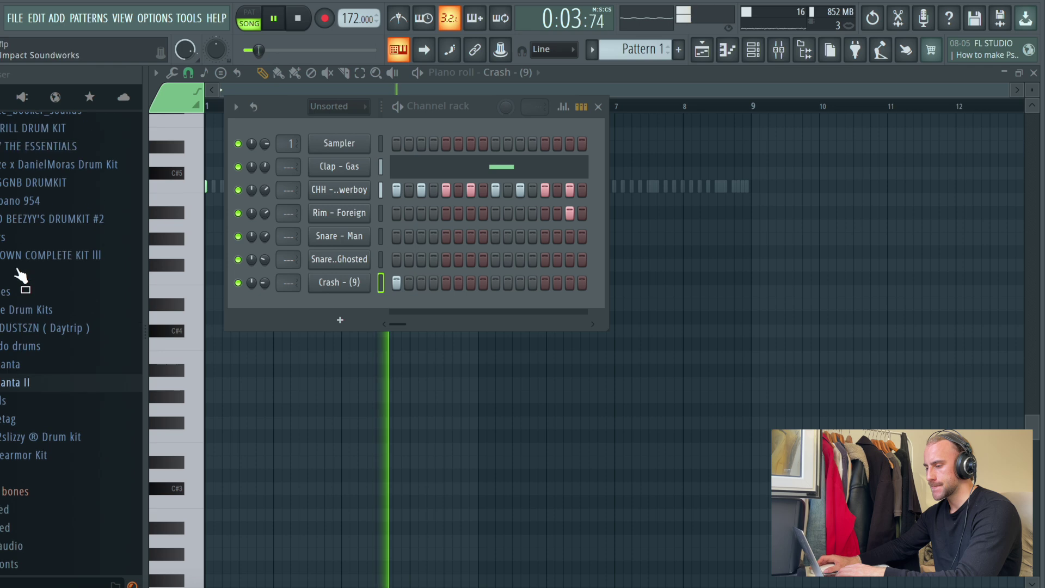
Step: Load OTEHAT 8 from THE ESSENTIALS kit as a new channel below Crash - (9) and open its piano roll
{"action": "left_click", "coordinate": [23, 291]}
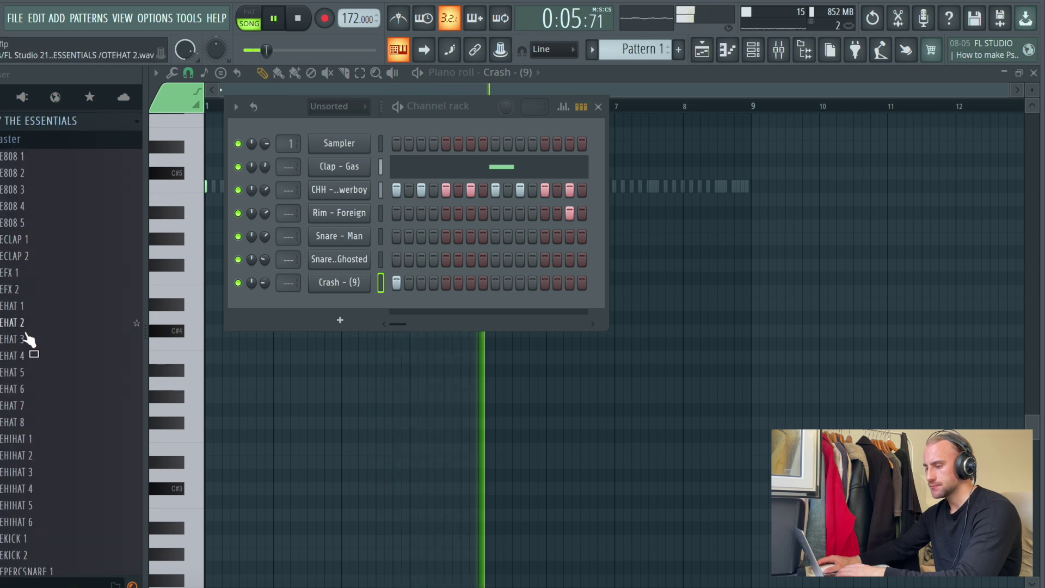
{"action": "left_click", "coordinate": [31, 389]}
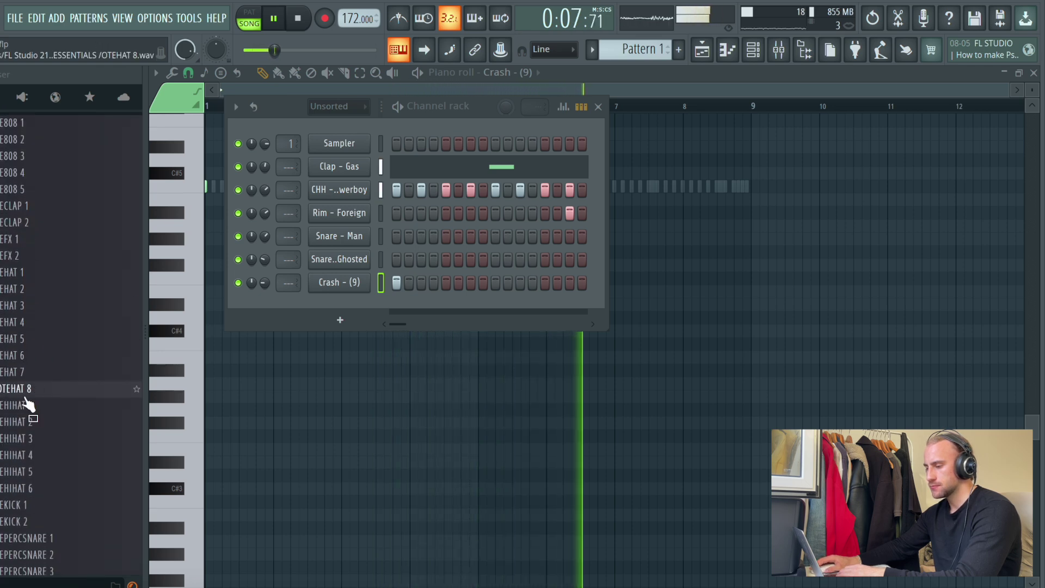
{"action": "left_click_drag", "start_coordinate": [318, 330], "coordinate": [340, 320]}
{"action": "right_click", "coordinate": [356, 307]}
{"action": "left_click", "coordinate": [402, 303]}
{"action": "key", "text": "space"}
{"action": "key", "text": "space"}
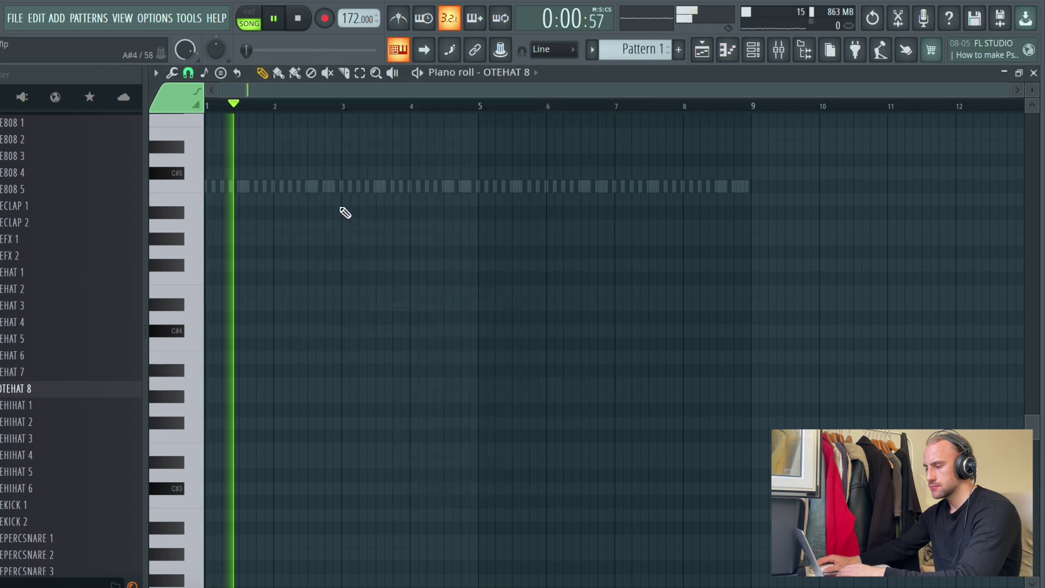
Step: Add a C5 note for OTEHAT 8 on beat 2 of bar 2 and play it back
{"action": "left_click", "coordinate": [293, 188]}
{"action": "right_click", "coordinate": [352, 245]}
{"action": "key", "text": "space"}
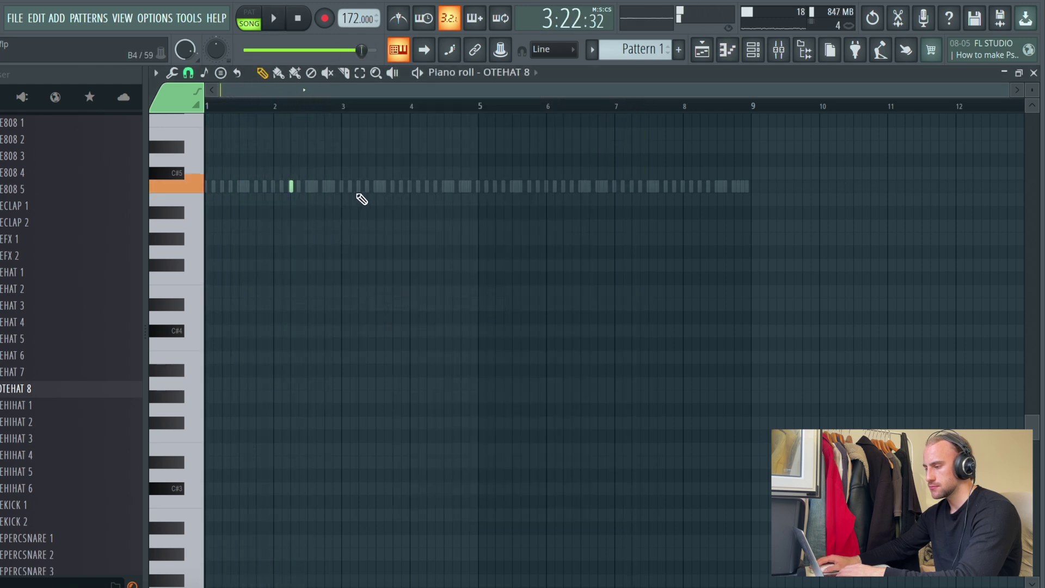
{"action": "key", "text": "space"}
{"action": "left_click", "coordinate": [321, 188]}
{"action": "left_click", "coordinate": [339, 188]}
{"action": "right_click", "coordinate": [348, 196]}
{"action": "right_click", "coordinate": [339, 188]}
{"action": "key", "text": "space"}
{"action": "key", "text": "space"}
{"action": "right_click", "coordinate": [322, 188]}
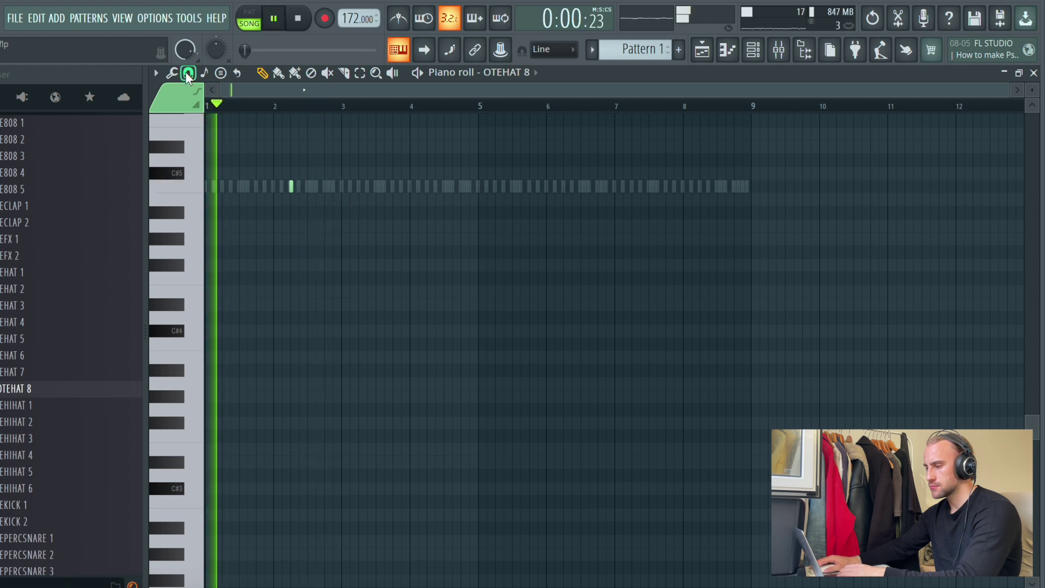
Step: Lengthen the OTEHAT 8 note in bar 2 and add matching C5 notes in that bar's second half and around the start of bar 3
{"action": "key", "text": "space"}
{"action": "key", "text": "space"}
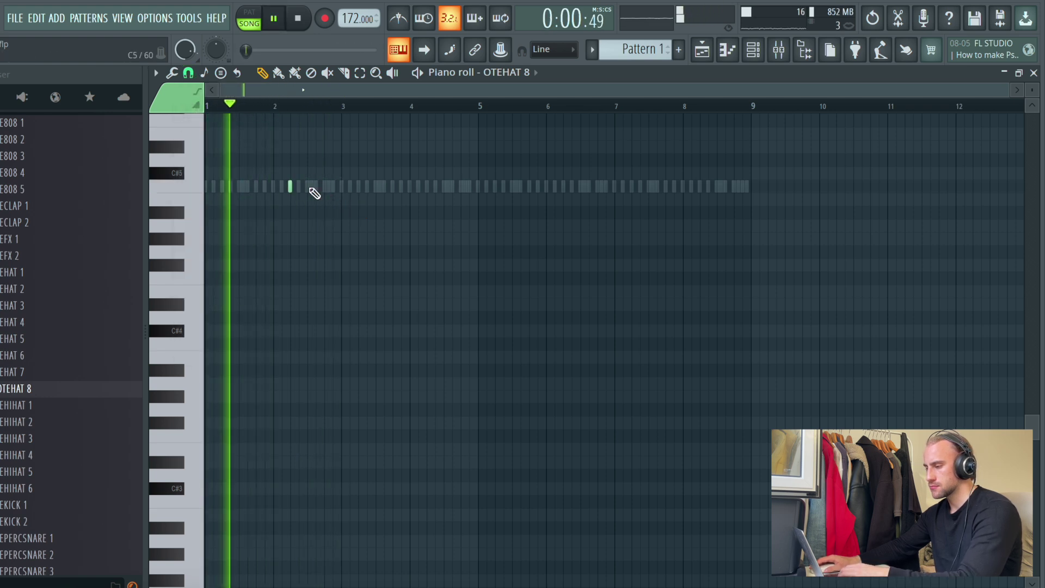
{"action": "key", "text": "space"}
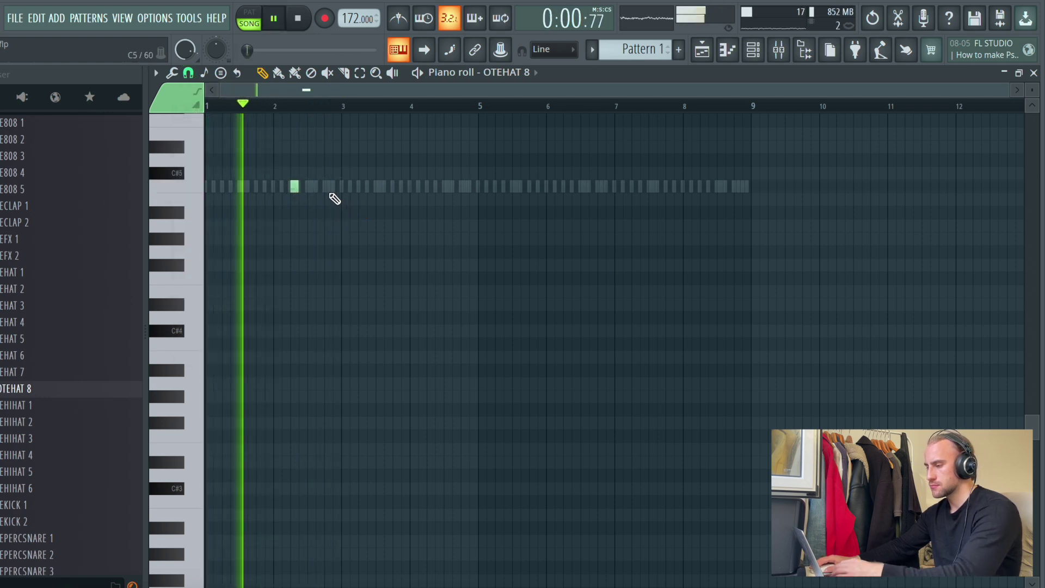
{"action": "left_click", "coordinate": [323, 187]}
{"action": "left_click", "coordinate": [343, 187]}
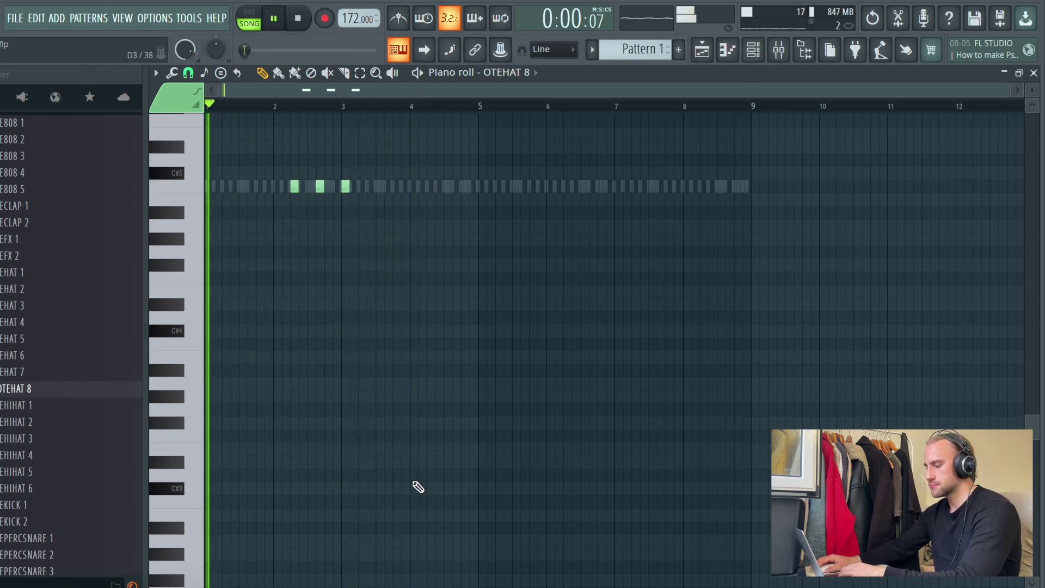
Step: Enlarge the velocity lane and lower the velocities of the second and third OTEHAT 8 notes, with the second one the quietest
{"action": "left_click_drag", "start_coordinate": [351, 585], "coordinate": [352, 287]}
{"action": "key", "text": "space"}
{"action": "key", "text": "space"}
{"action": "left_click", "coordinate": [316, 495]}
{"action": "left_click", "coordinate": [342, 408]}
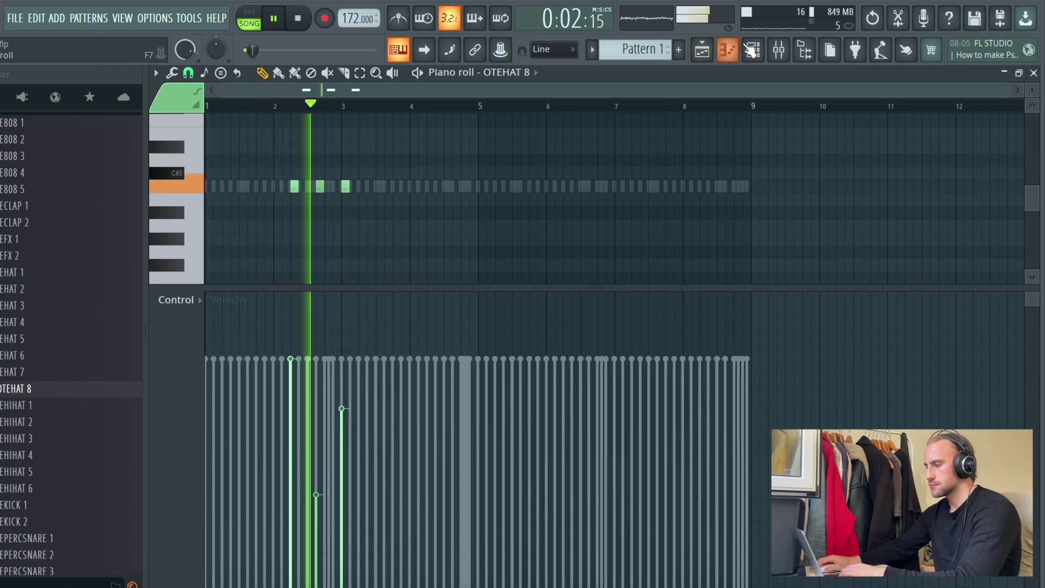
Step: Lower the OTEHAT 8 channel volume and add another C5 note for it on beat 2 of bar 6
{"action": "key", "text": "F6"}
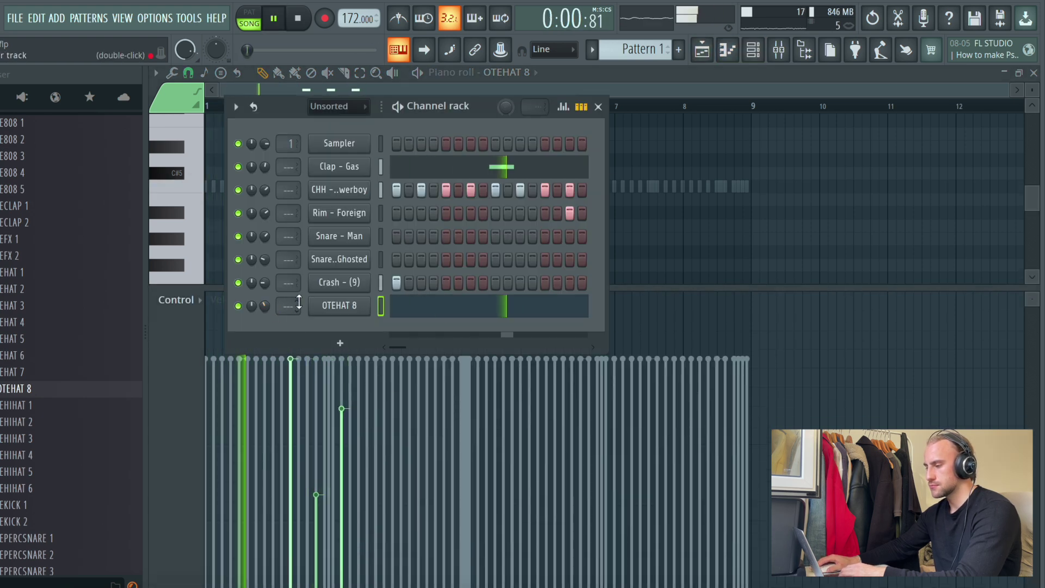
{"action": "key", "text": "F6"}
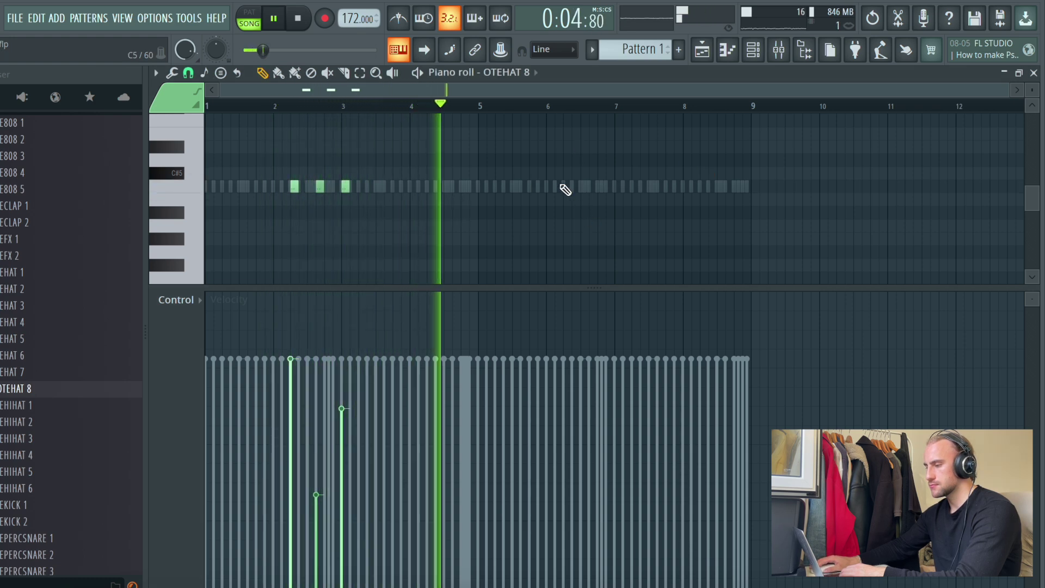
{"action": "left_click", "coordinate": [753, 50]}
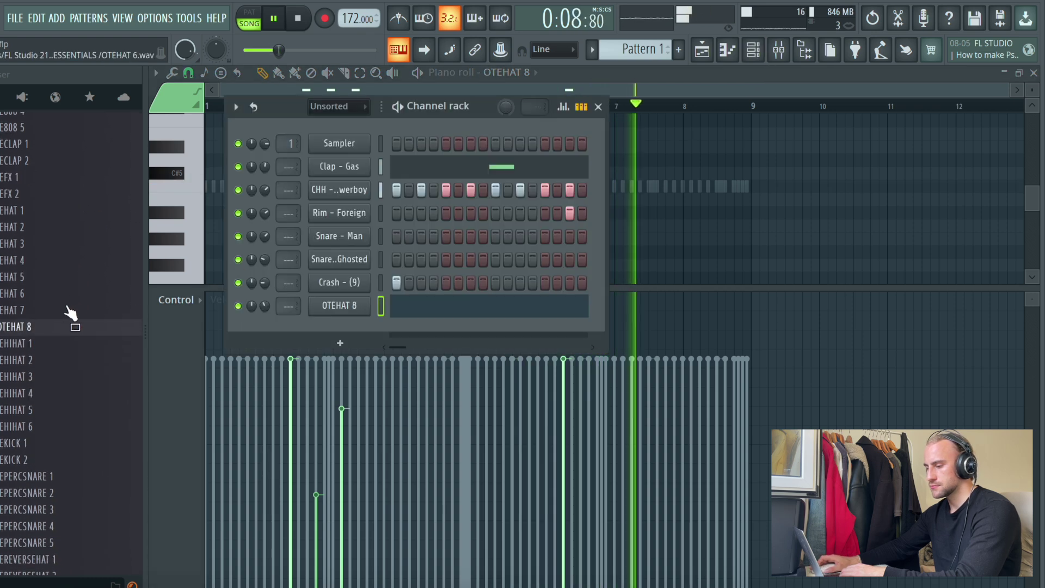
Step: Audition the rim, shaker, snap and snare samples in THE ESSENTIALS kit
{"action": "scroll", "coordinate": [55, 362], "scroll_direction": "down", "scroll_amount": 3}
{"action": "scroll", "coordinate": [57, 444], "scroll_direction": "down", "scroll_amount": 2}
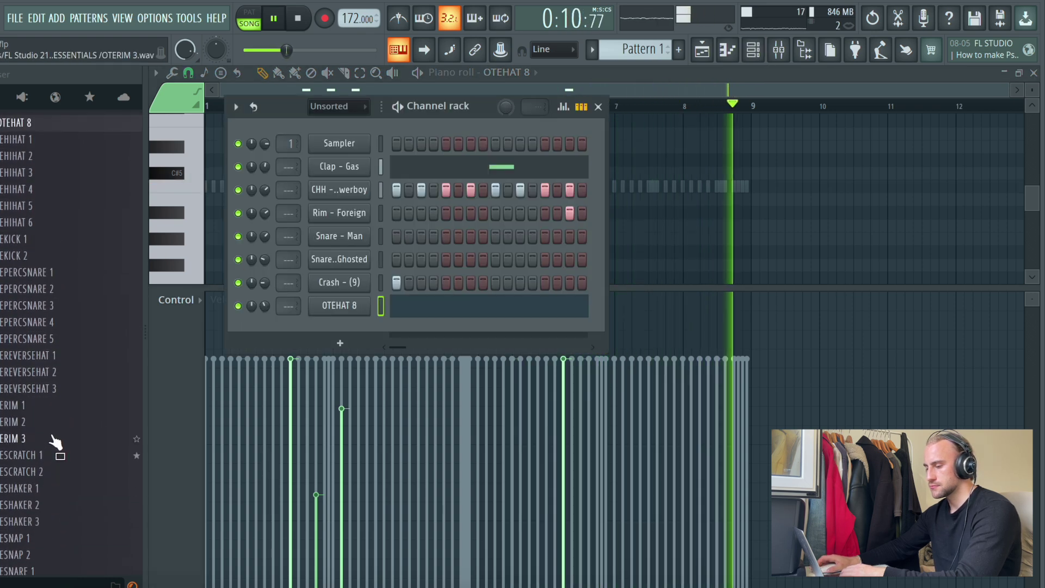
{"action": "left_click", "coordinate": [56, 438]}
{"action": "scroll", "coordinate": [58, 430], "scroll_direction": "down", "scroll_amount": 1}
{"action": "scroll", "coordinate": [52, 430], "scroll_direction": "down", "scroll_amount": 2}
{"action": "left_click", "coordinate": [54, 437]}
{"action": "left_click", "coordinate": [57, 408]}
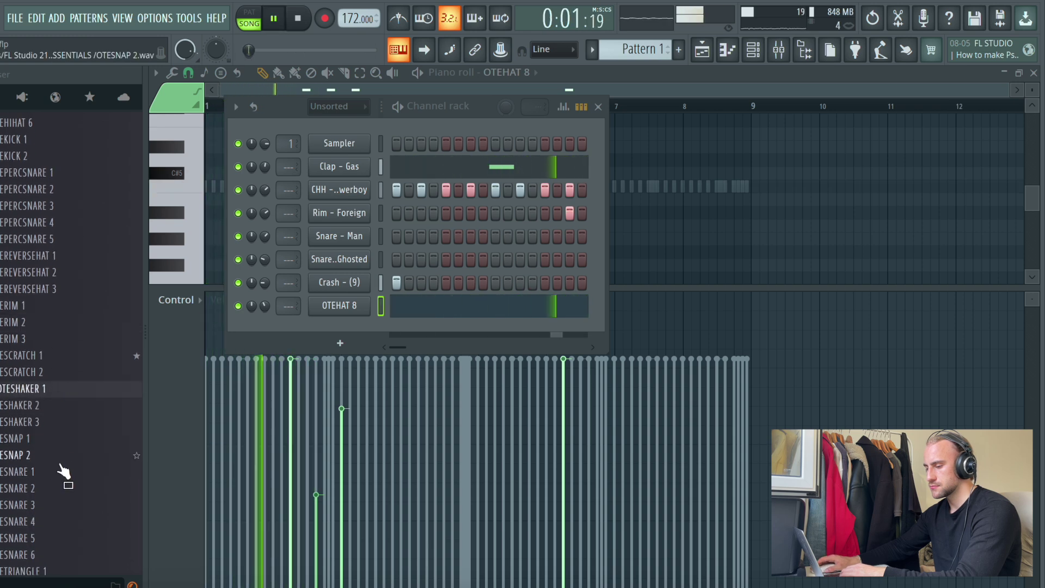
{"action": "scroll", "coordinate": [64, 465], "scroll_direction": "down", "scroll_amount": 2}
{"action": "scroll", "coordinate": [62, 447], "scroll_direction": "up", "scroll_amount": 1}
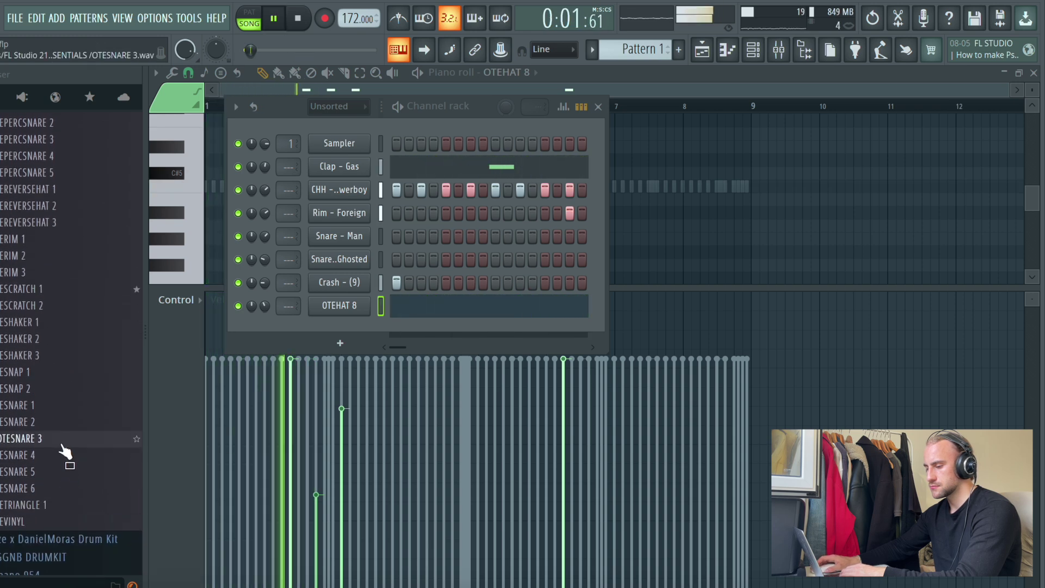
{"action": "scroll", "coordinate": [54, 390], "scroll_direction": "up", "scroll_amount": 4}
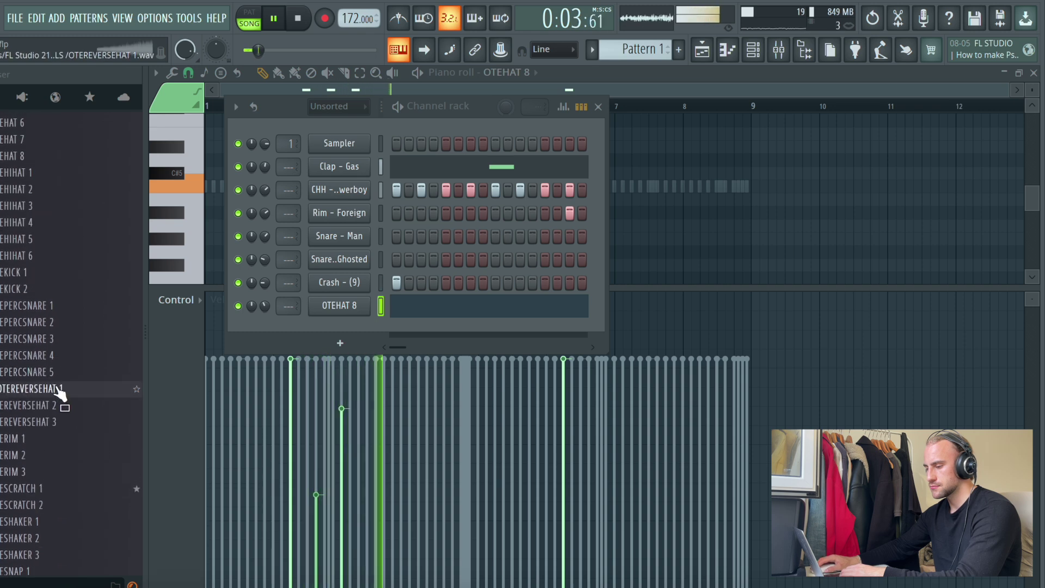
Step: Load OTEREVERSEHAT 2 as a new channel below OTEHAT 8 and open its piano roll
{"action": "left_click", "coordinate": [54, 404]}
{"action": "left_click", "coordinate": [55, 424]}
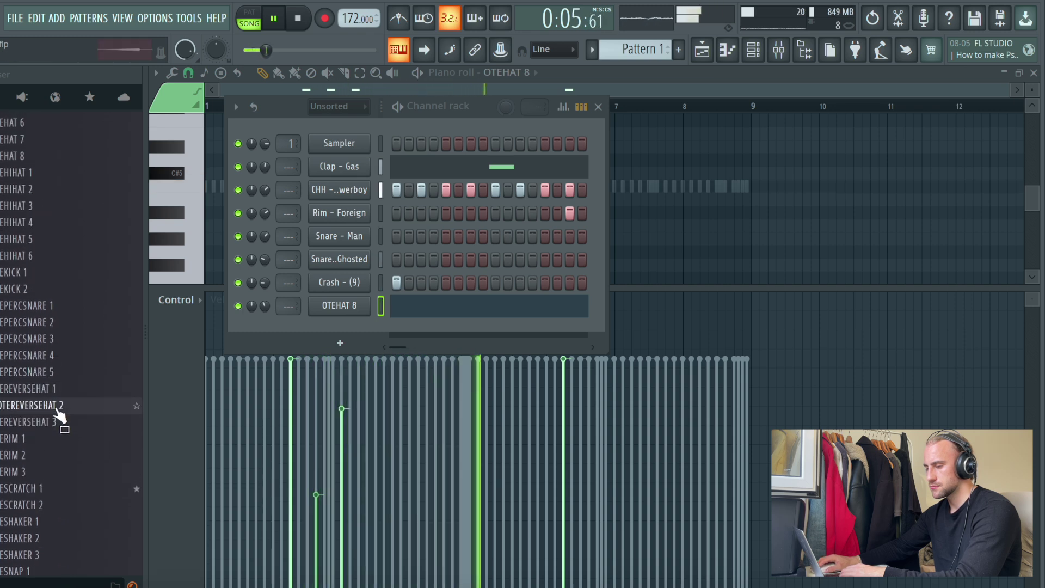
{"action": "left_click_drag", "start_coordinate": [347, 328], "coordinate": [348, 327]}
{"action": "right_click", "coordinate": [348, 326]}
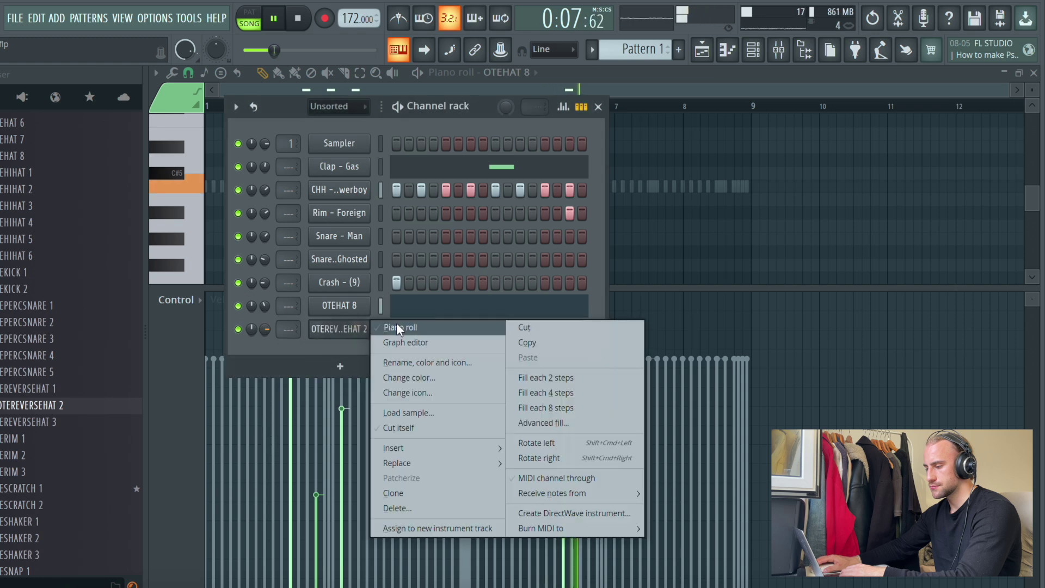
{"action": "left_click", "coordinate": [413, 327]}
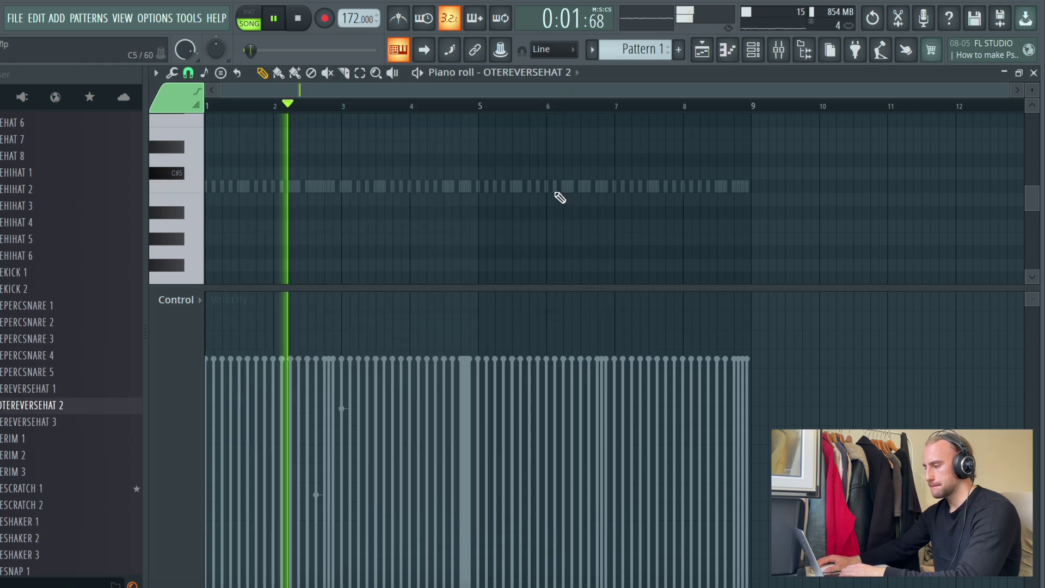
Step: Add a one-beat C5 note for OTEREVERSEHAT 2 on beat 4 of bar 6 and return to the channel rack
{"action": "left_click", "coordinate": [601, 186]}
{"action": "left_click_drag", "start_coordinate": [618, 192], "coordinate": [614, 189]}
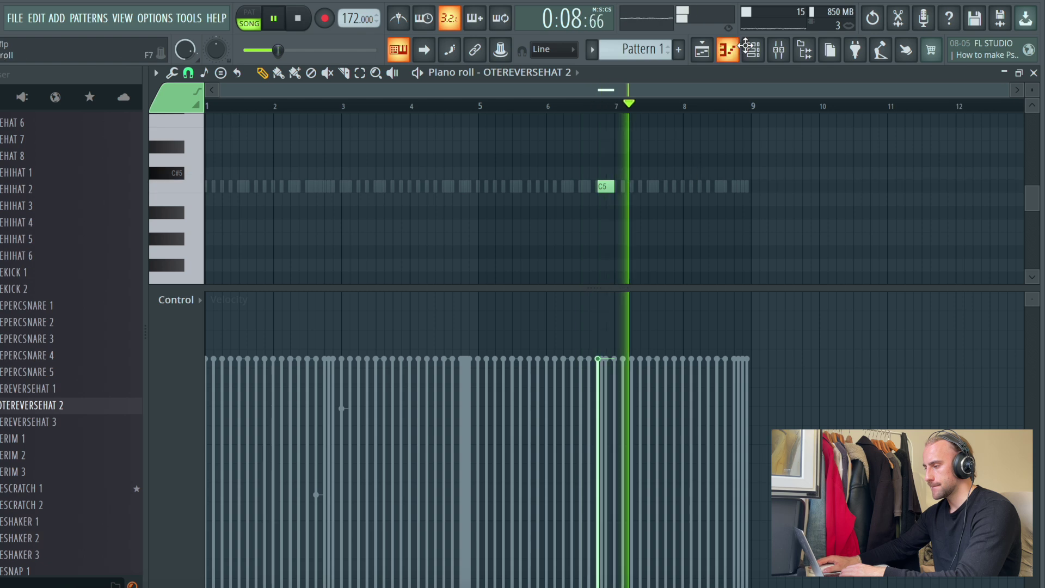
{"action": "left_click", "coordinate": [748, 48]}
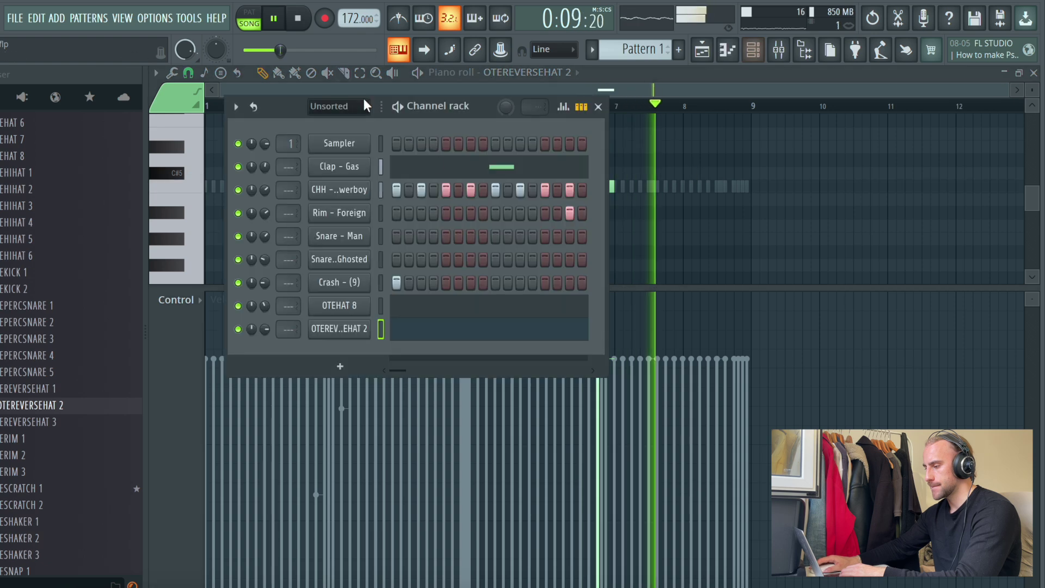
Step: Load OTE808 2 as a new channel below OTEREVERSEHAT 2 and review its sample, envelope and miscellaneous settings
{"action": "key", "text": "space"}
{"action": "scroll", "coordinate": [24, 229], "scroll_direction": "up", "scroll_amount": 5}
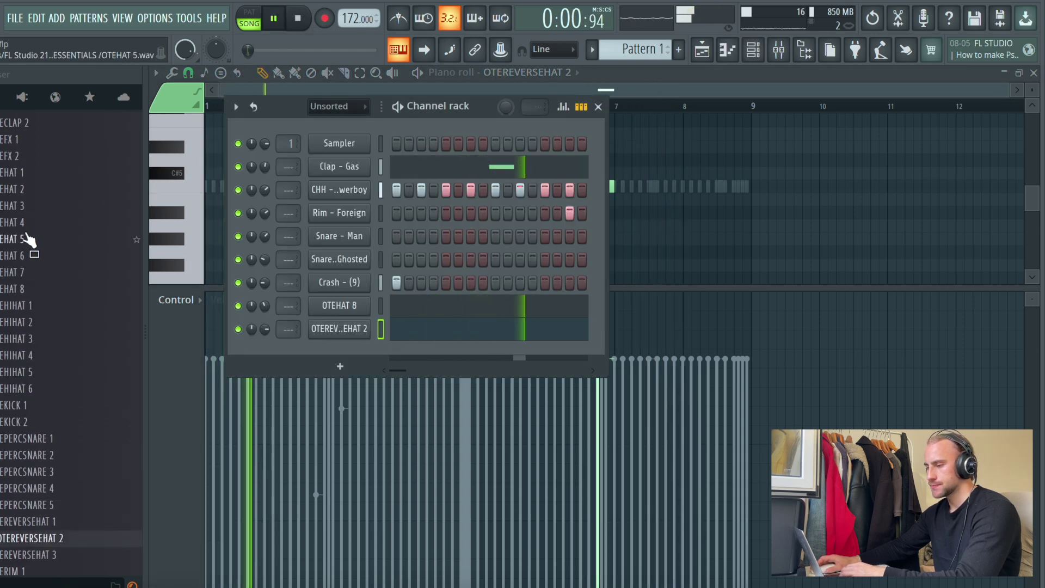
{"action": "left_click_drag", "start_coordinate": [30, 173], "coordinate": [284, 348]}
{"action": "left_click", "coordinate": [365, 354]}
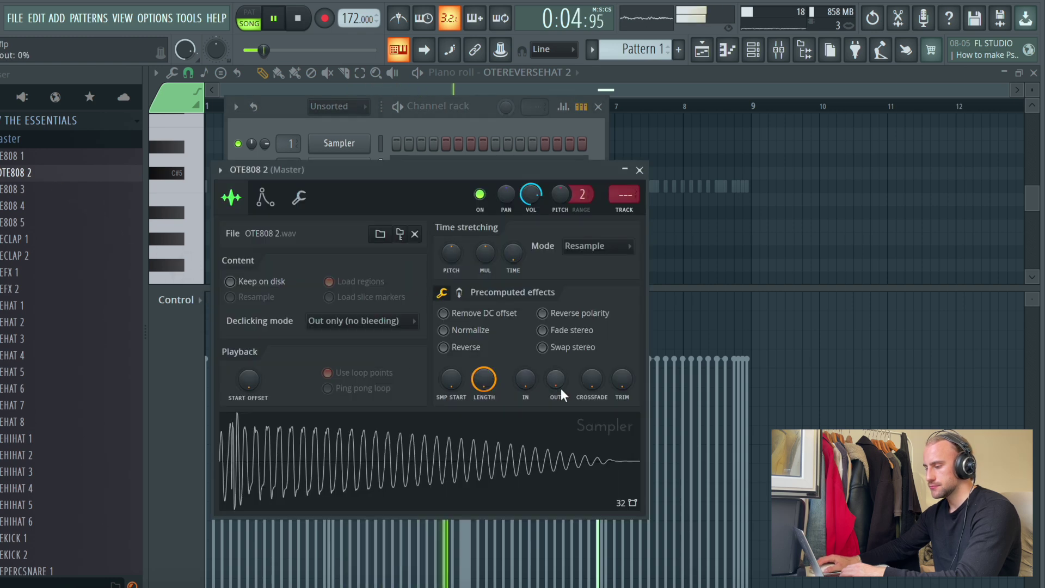
{"action": "left_click", "coordinate": [265, 197]}
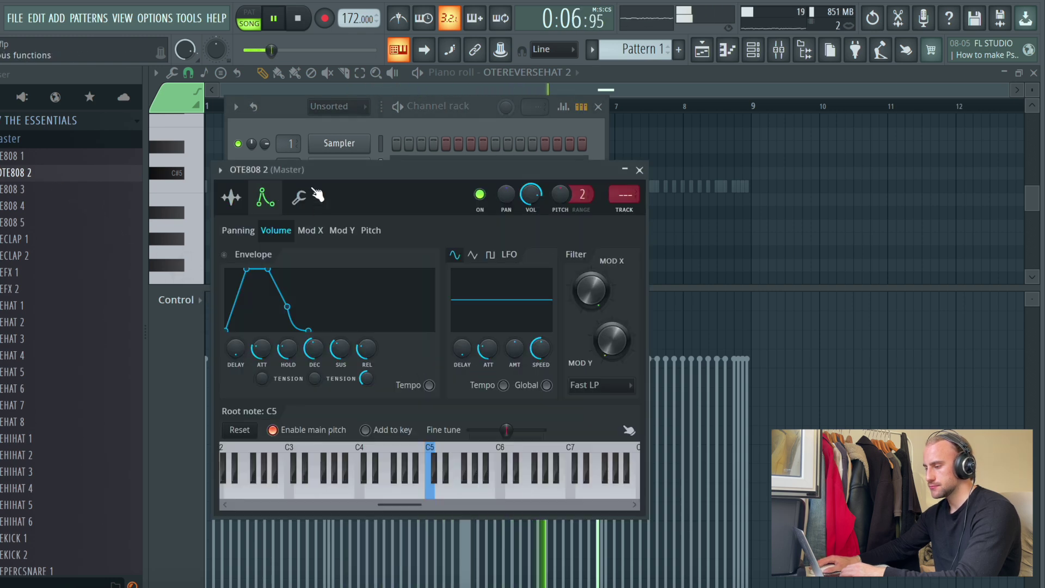
{"action": "left_click", "coordinate": [299, 197]}
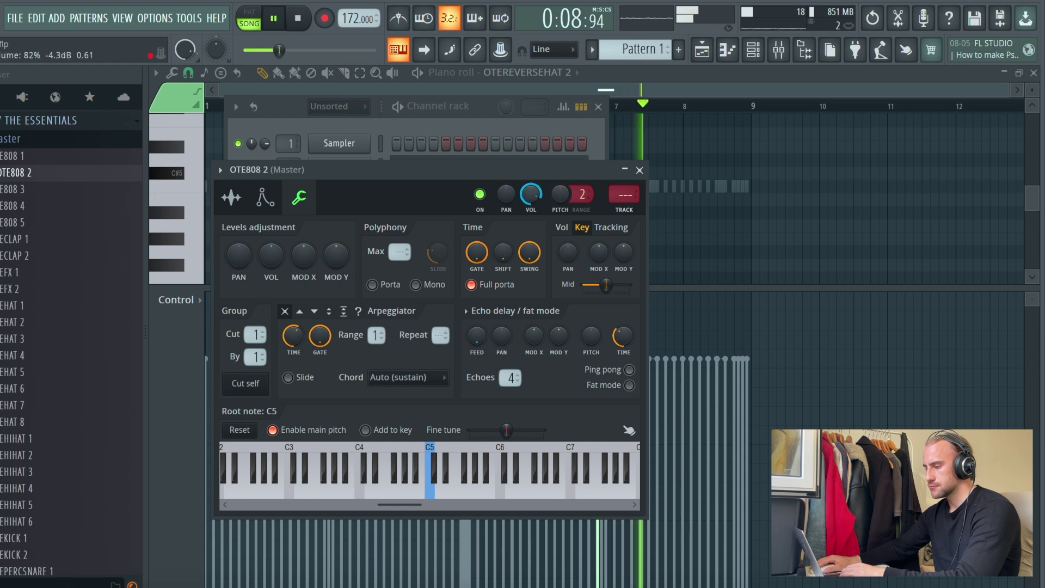
{"action": "left_click", "coordinate": [639, 170]}
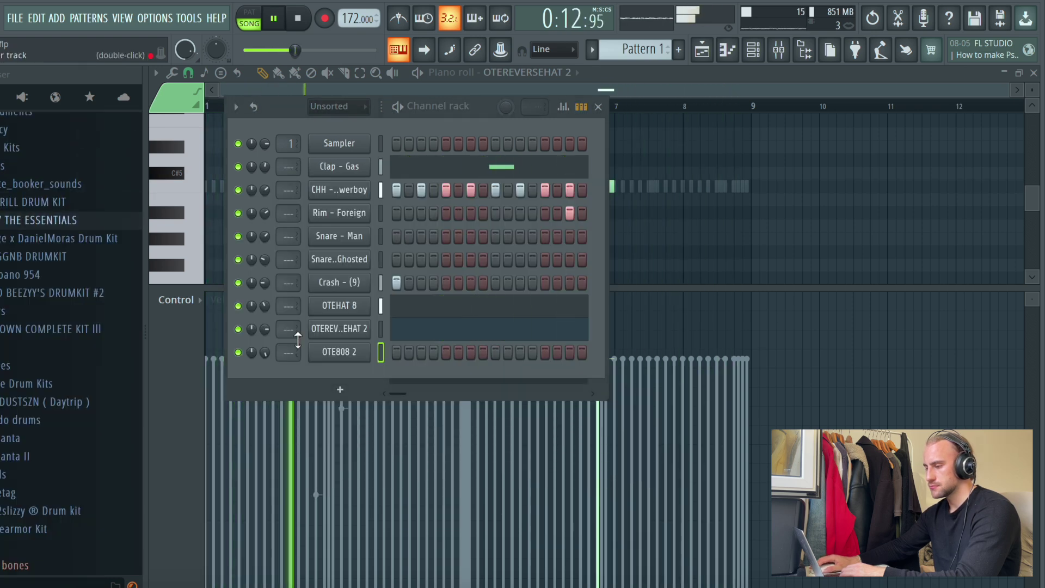
Step: Restart playback with the WILDFLOWER clip's settings open, switch to Mixed In Key Live to analyse the key, and close the clip settings
{"action": "key", "text": "F6"}
{"action": "left_click", "coordinate": [702, 49]}
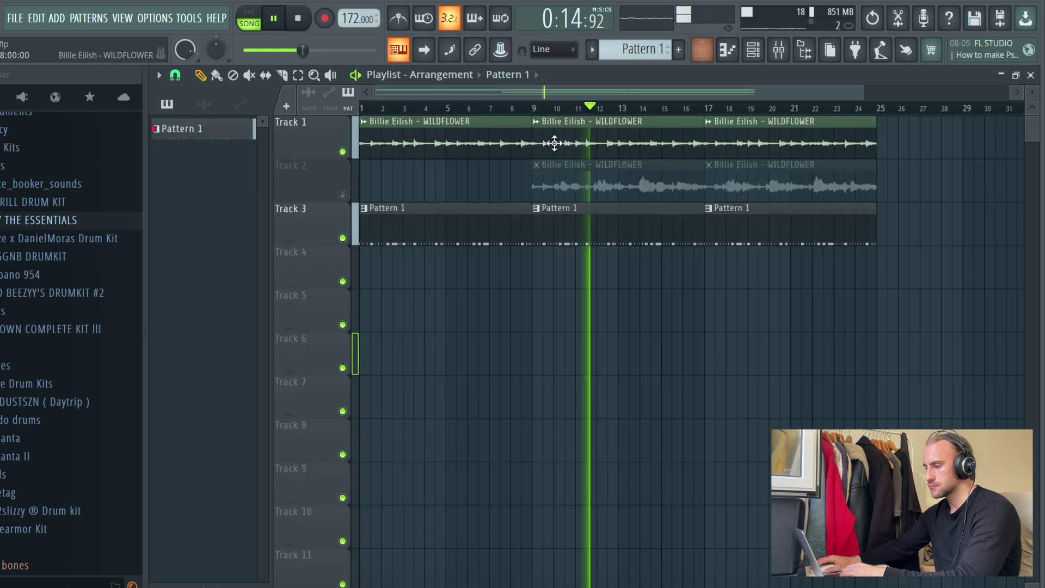
{"action": "left_click", "coordinate": [15, 18]}
{"action": "left_click", "coordinate": [48, 90]}
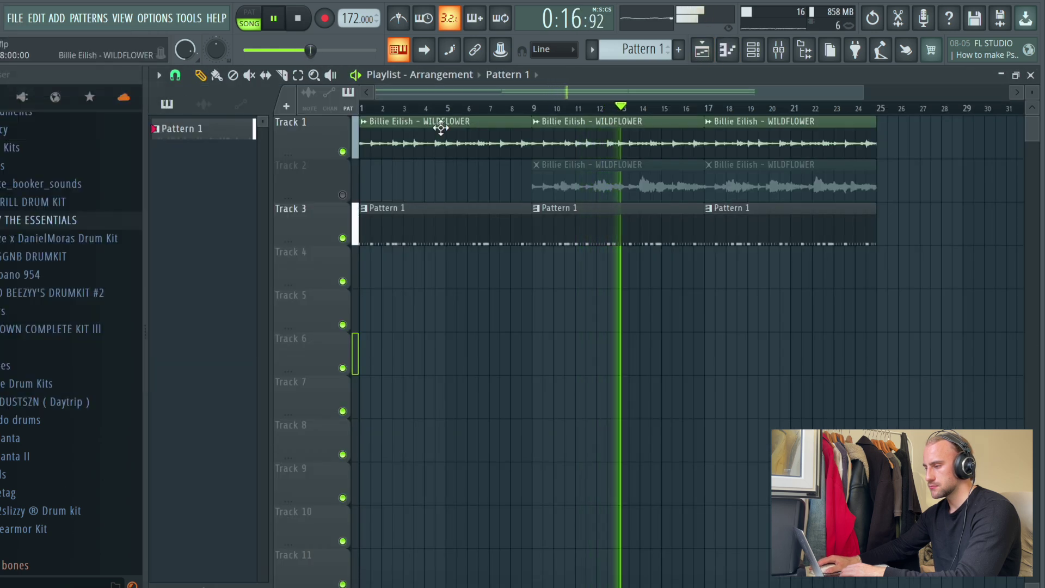
{"action": "double_click", "coordinate": [441, 129]}
{"action": "key", "text": "space"}
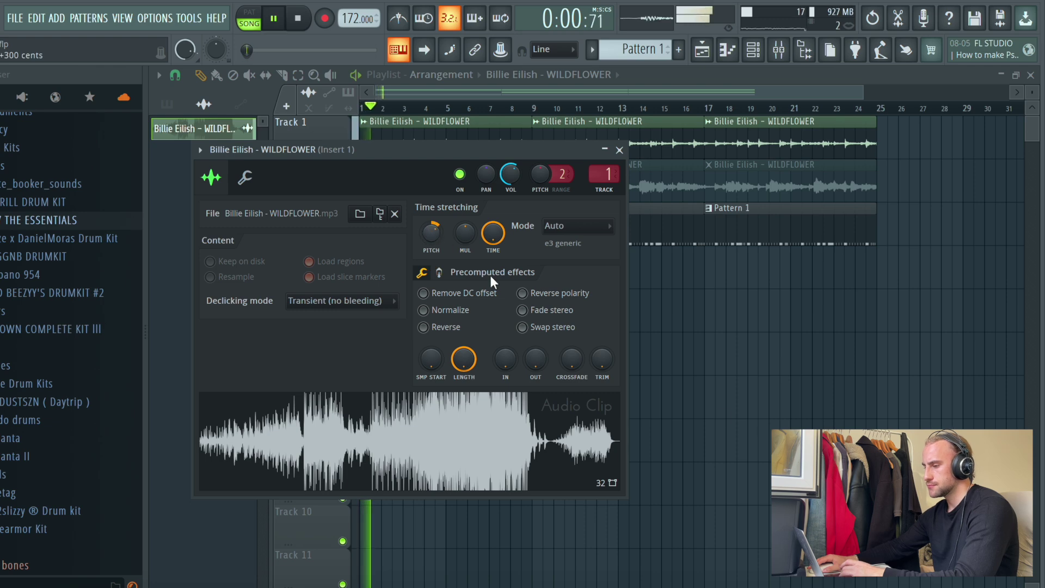
{"action": "left_click", "coordinate": [317, 587]}
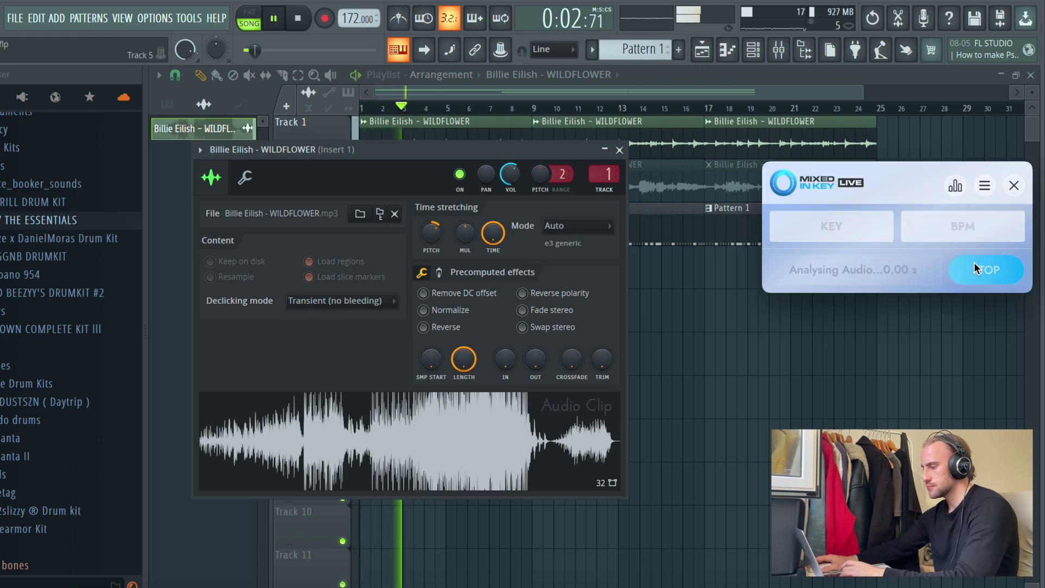
{"action": "left_click", "coordinate": [618, 150]}
Step: Stamp a one-bar Minor Natural (Aeolian) scale from A4 at bar 1 in the Sampler channel's piano roll and enlarge the note area
{"action": "key", "text": "F6"}
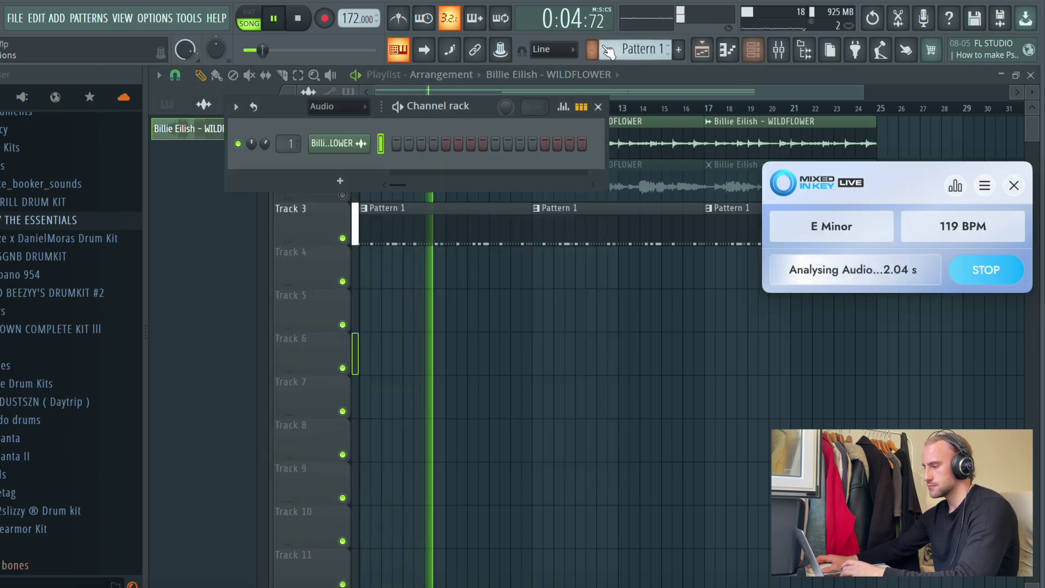
{"action": "right_click", "coordinate": [372, 139]}
{"action": "left_click", "coordinate": [410, 142]}
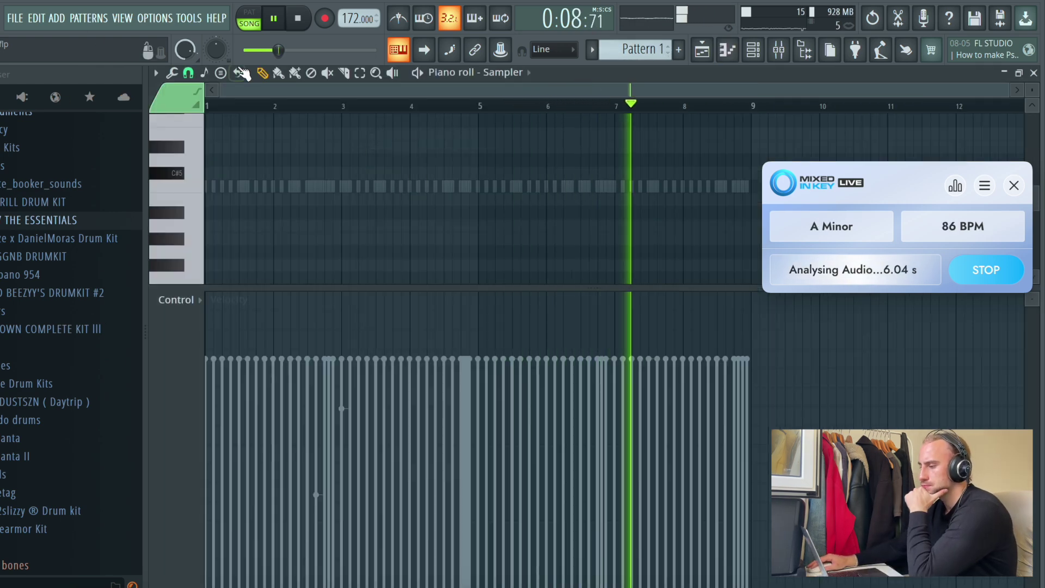
{"action": "left_click", "coordinate": [220, 72]}
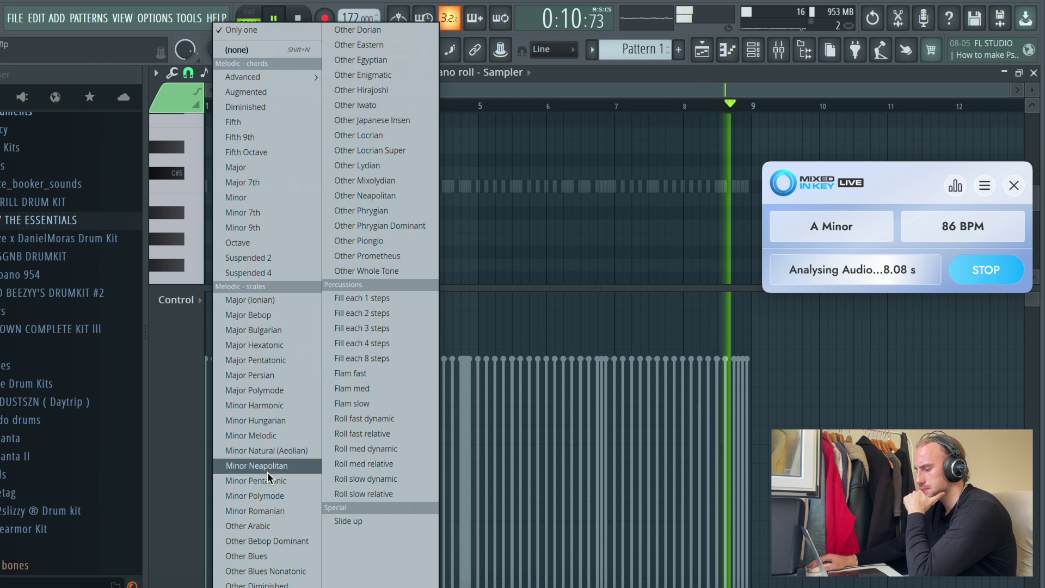
{"action": "left_click", "coordinate": [276, 450]}
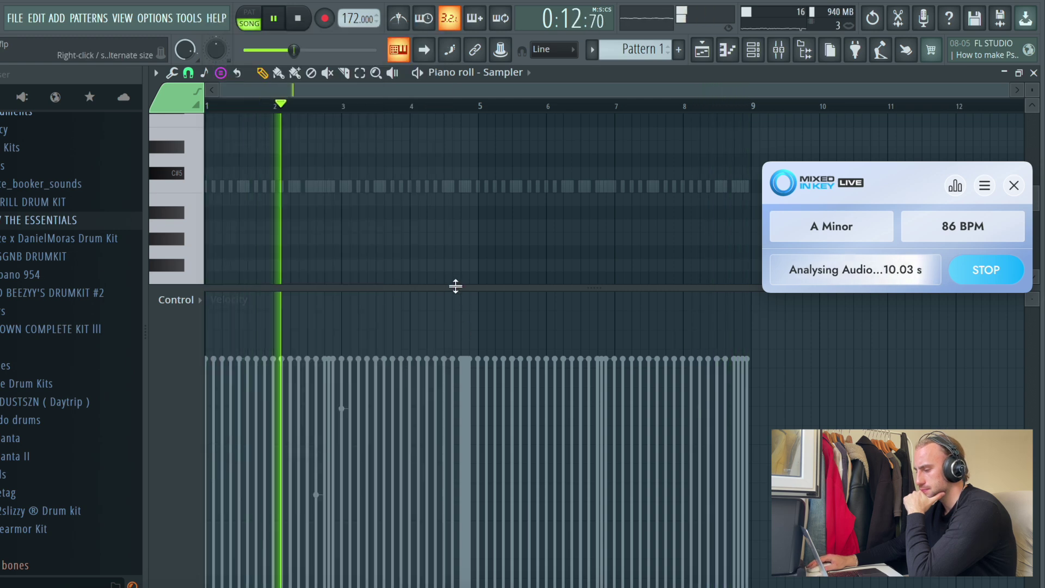
{"action": "left_click_drag", "start_coordinate": [213, 249], "coordinate": [271, 276]}
{"action": "scroll", "coordinate": [408, 298], "scroll_direction": "up", "scroll_amount": 3}
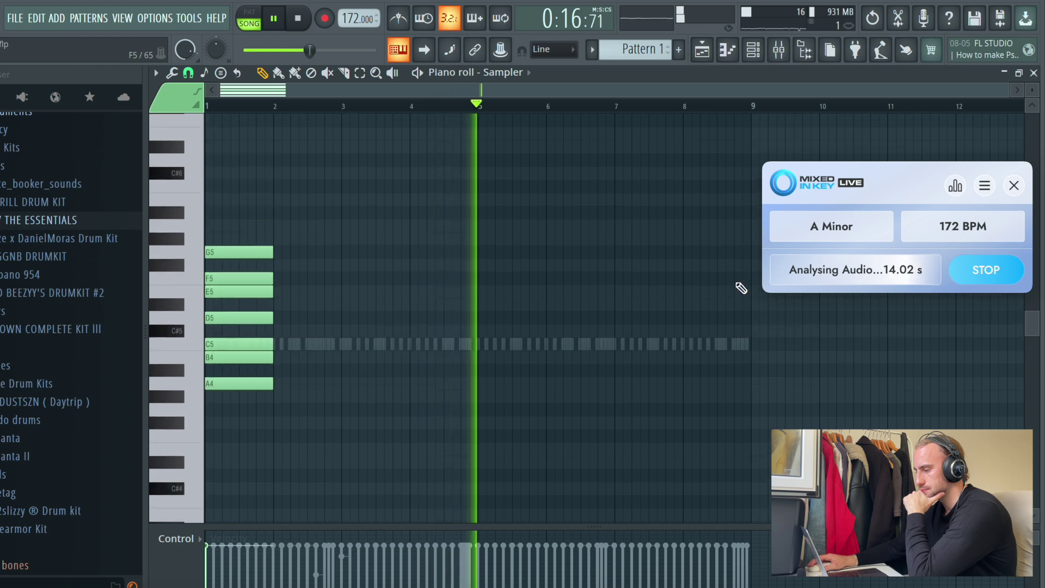
Step: Stop the key analysis, close Mixed In Key Live and return to the channel rack
{"action": "left_click", "coordinate": [984, 273]}
{"action": "left_click", "coordinate": [1012, 184]}
{"action": "left_click", "coordinate": [753, 50]}
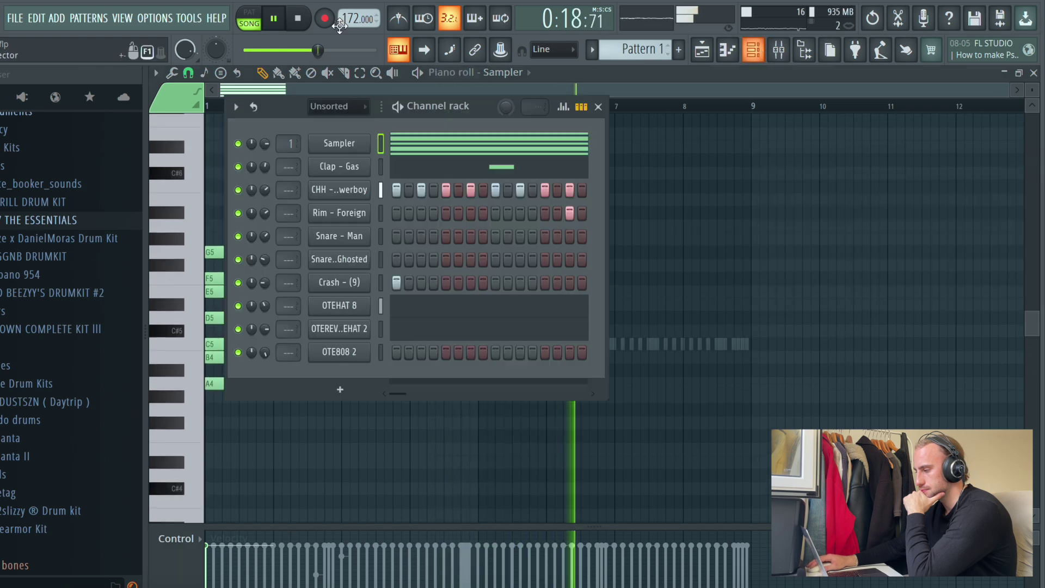
Step: Add a Purity instrument channel and load the Vintage EP 2 preset from its Piano category
{"action": "left_click", "coordinate": [85, 21]}
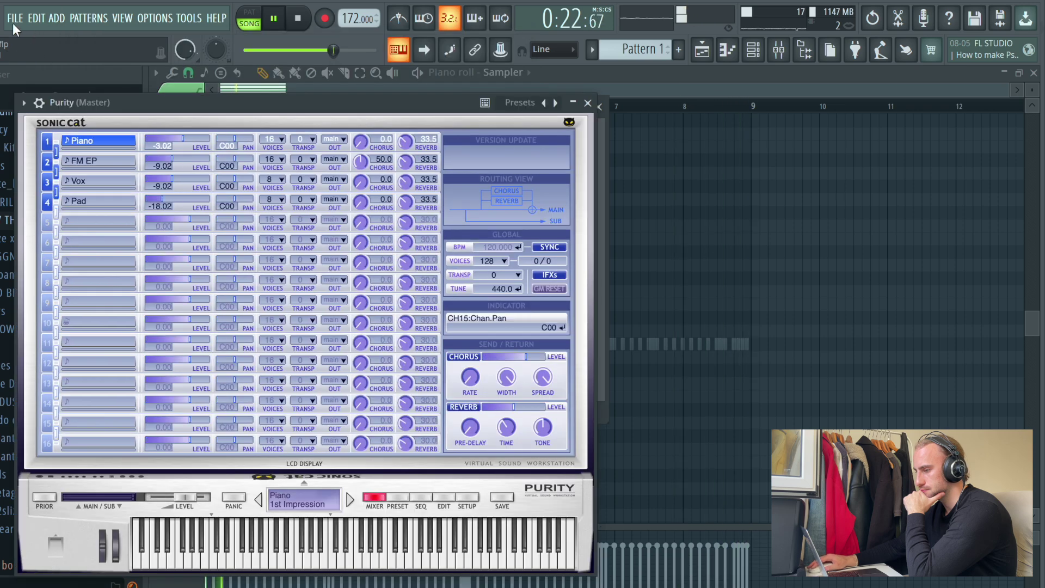
{"action": "left_click", "coordinate": [15, 19]}
{"action": "left_click", "coordinate": [25, 87]}
{"action": "left_click", "coordinate": [398, 497]}
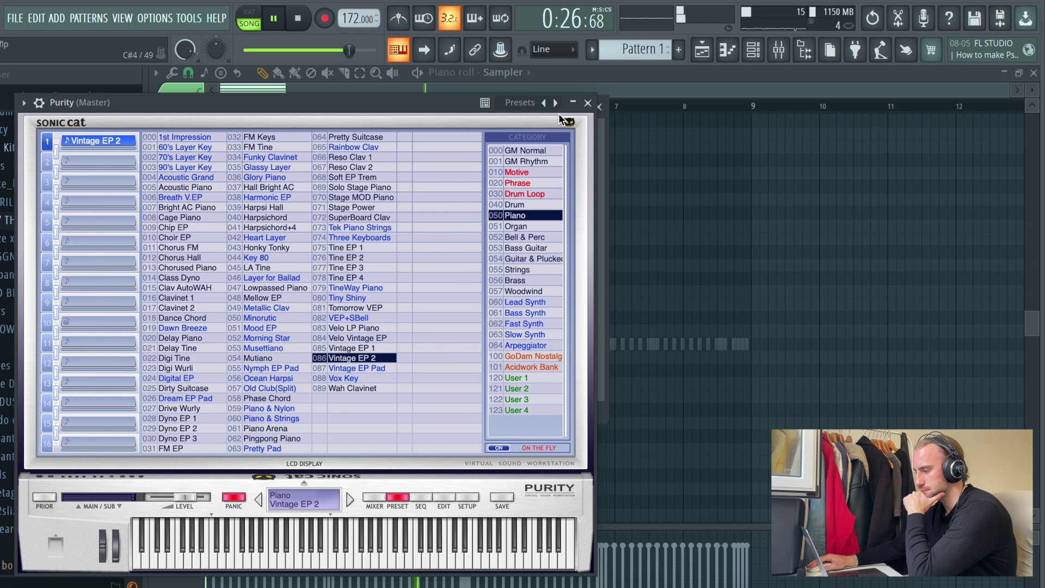
{"action": "left_click", "coordinate": [588, 103]}
Step: Draw a one-bar A4 note at bar 1 in Purity's piano roll and play it with the beat
{"action": "right_click", "coordinate": [338, 374]}
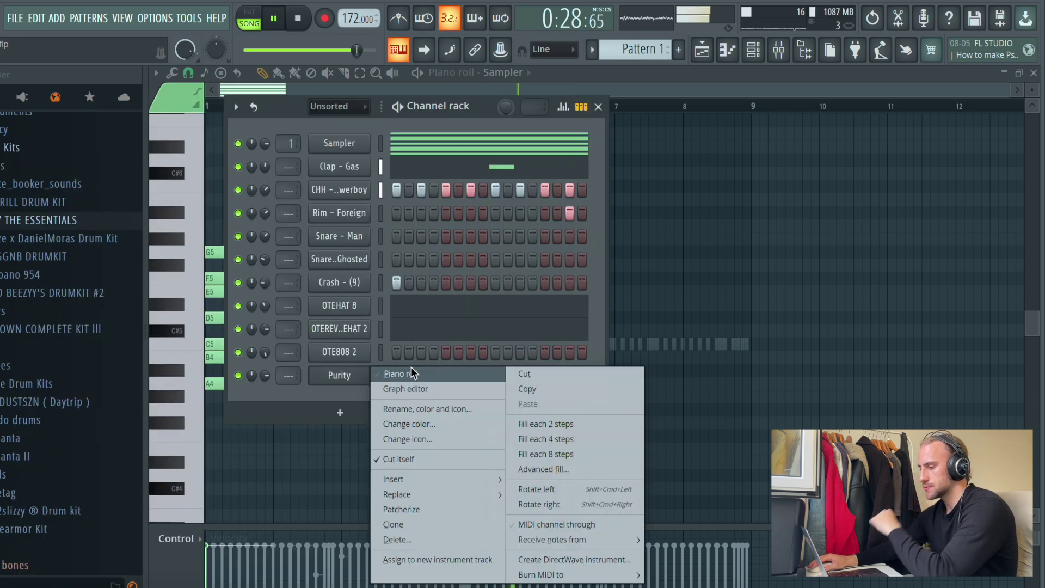
{"action": "left_click", "coordinate": [410, 374]}
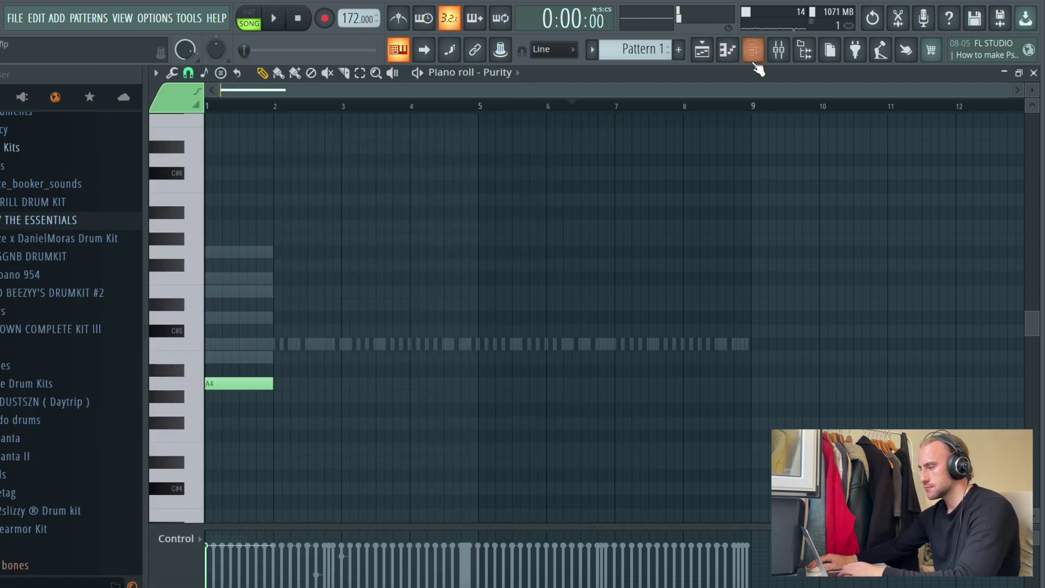
{"action": "left_click", "coordinate": [753, 52]}
{"action": "key", "text": "space"}
{"action": "key", "text": "F6"}
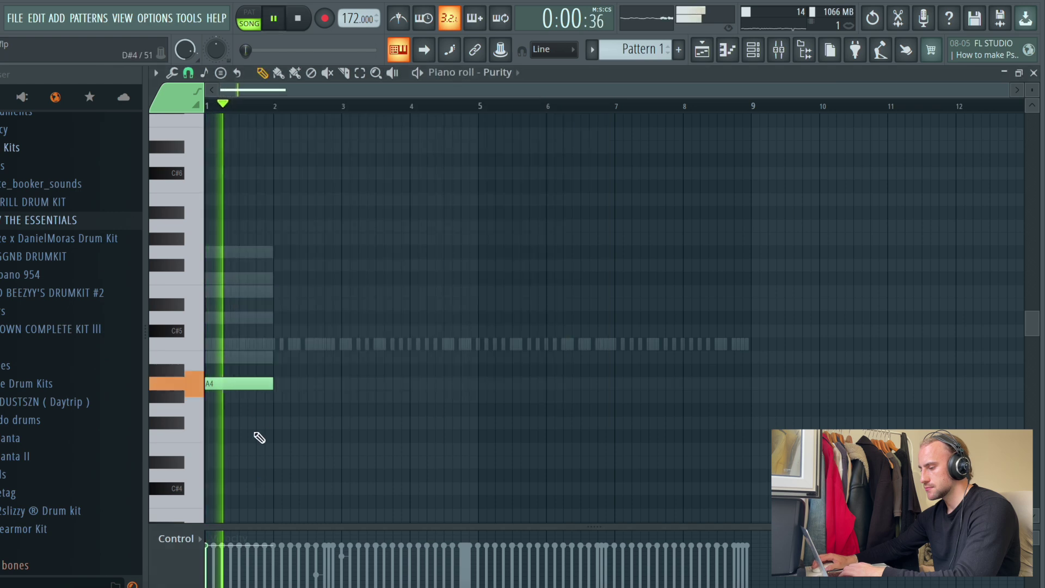
Step: Move the first Purity note to E5 and add one-bar notes: E5 in bar 2, D5 in bars 3-4, C5 in bars 5-6, B4 in bar 7
{"action": "key", "text": "space"}
{"action": "left_click_drag", "start_coordinate": [237, 291], "coordinate": [237, 276]}
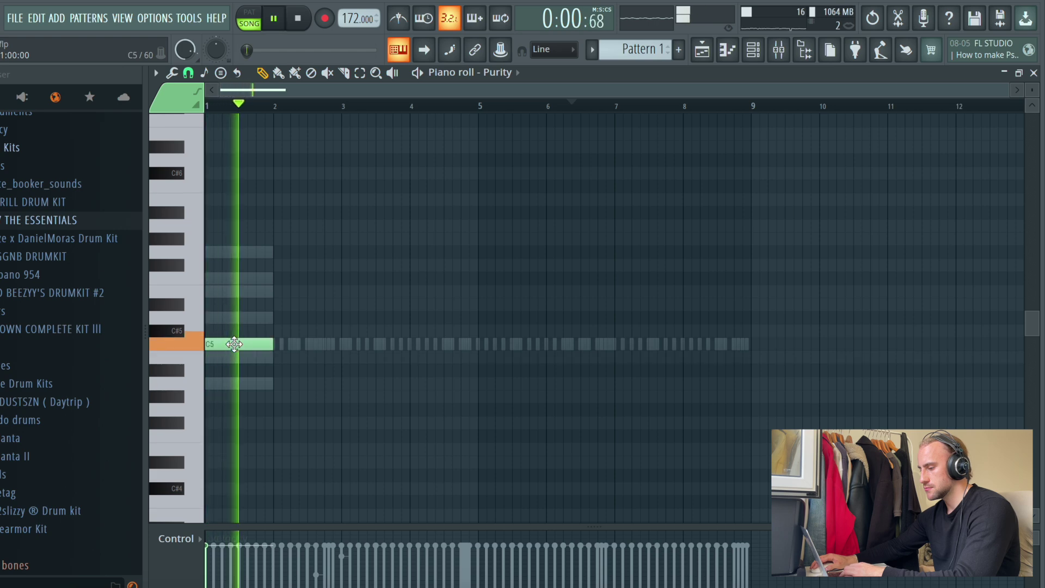
{"action": "left_click", "coordinate": [276, 293]}
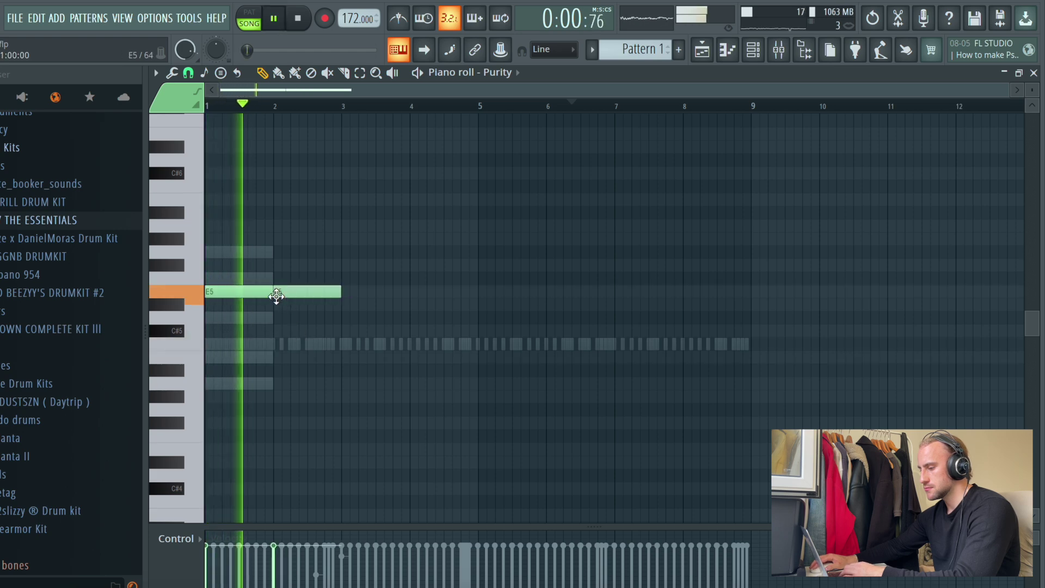
{"action": "left_click", "coordinate": [351, 318]}
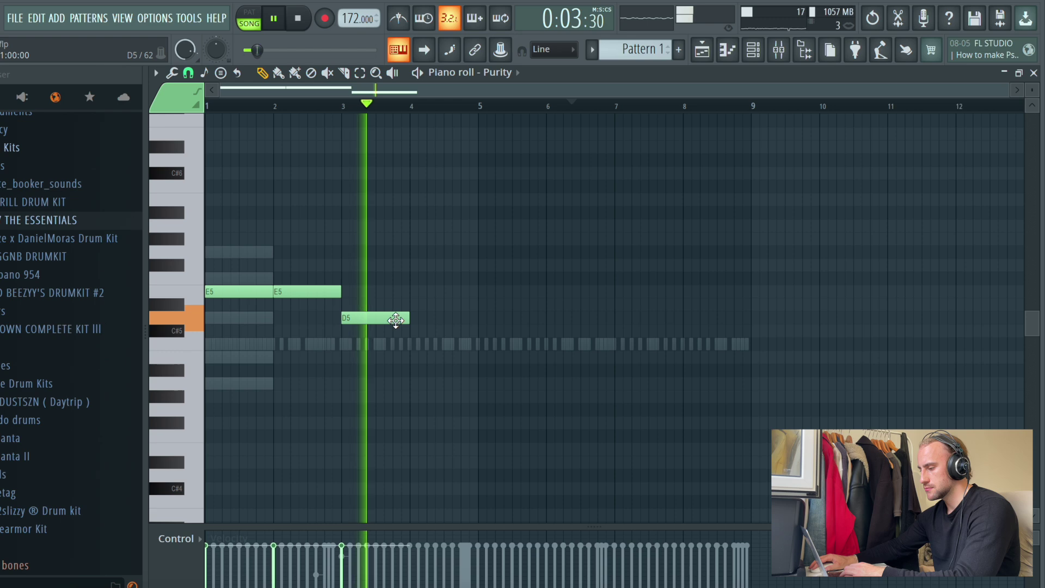
{"action": "left_click", "coordinate": [418, 318]}
{"action": "left_click", "coordinate": [481, 344]}
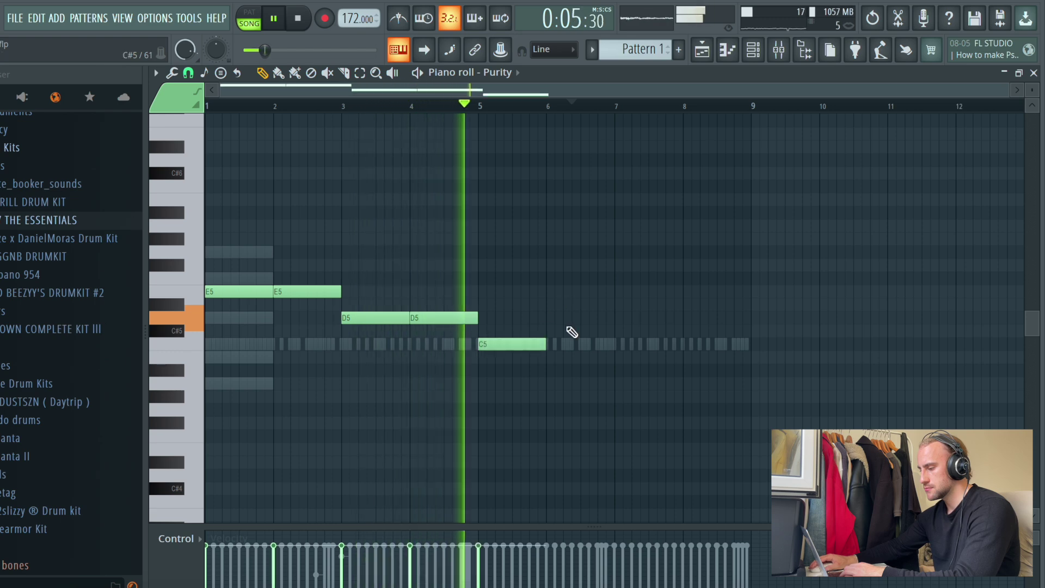
{"action": "left_click", "coordinate": [548, 344]}
{"action": "left_click", "coordinate": [620, 344]}
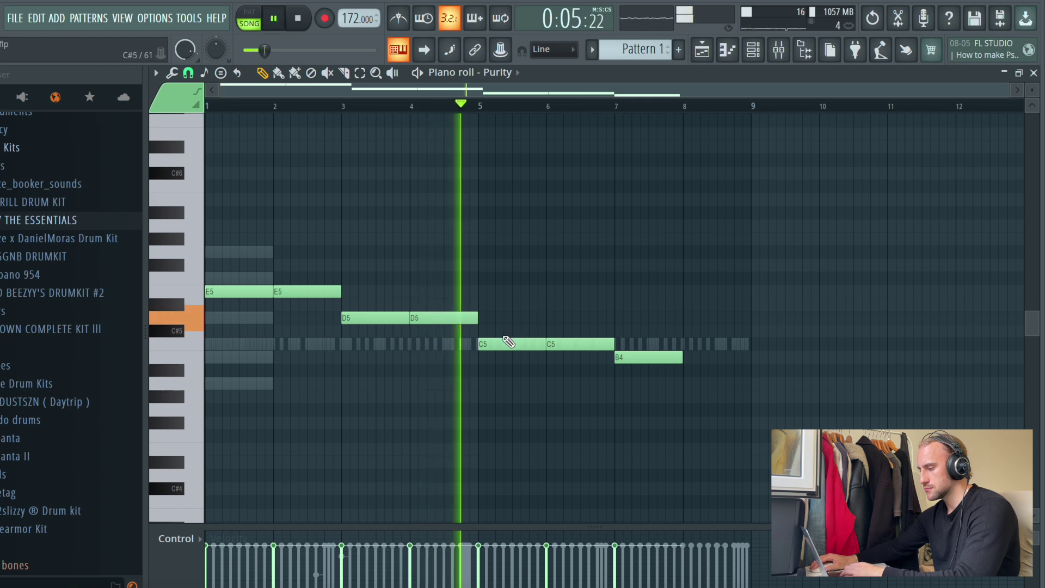
Step: Try B4 and D5 in place of the C5 note in bar 5, and put C5 back
{"action": "key", "text": "KP_Divide"}
{"action": "right_click", "coordinate": [488, 348]}
{"action": "left_click", "coordinate": [492, 357]}
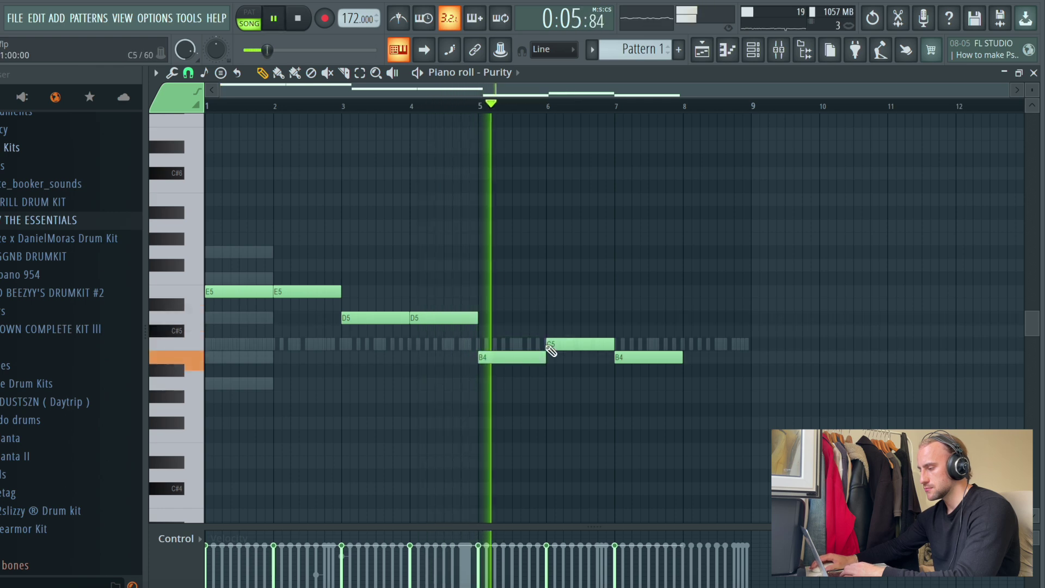
{"action": "left_click", "coordinate": [487, 344]}
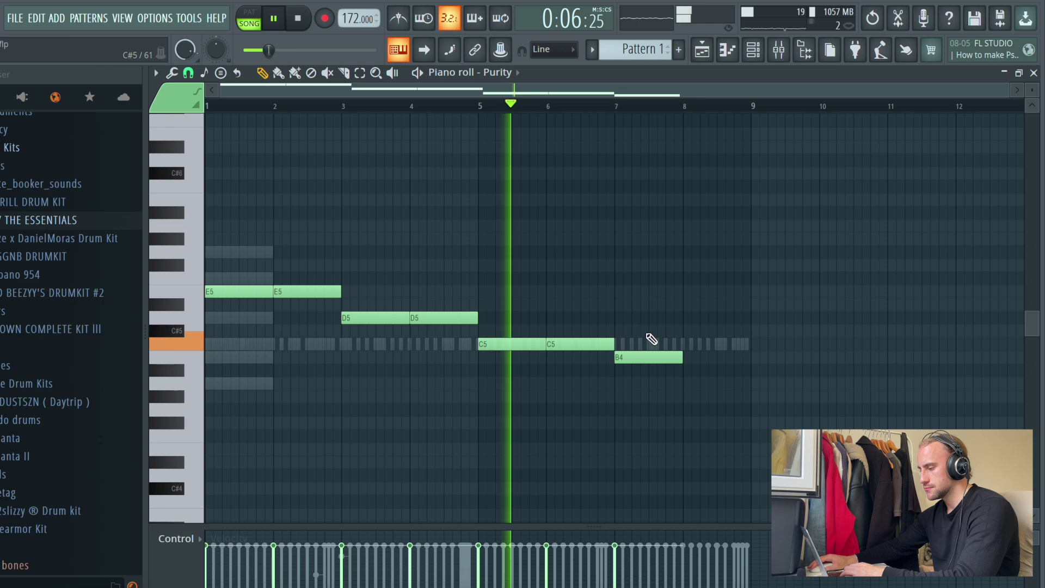
{"action": "key", "text": "KP_Divide"}
{"action": "key", "text": "KP_Divide"}
{"action": "right_click", "coordinate": [517, 344]}
{"action": "left_click", "coordinate": [482, 320]}
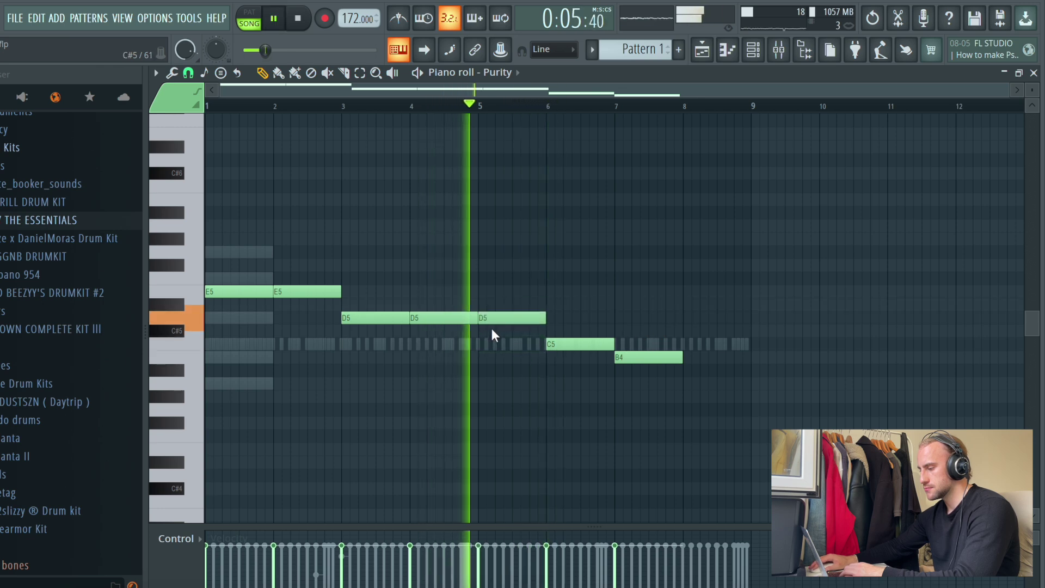
{"action": "left_click_drag", "start_coordinate": [504, 321], "coordinate": [496, 348]}
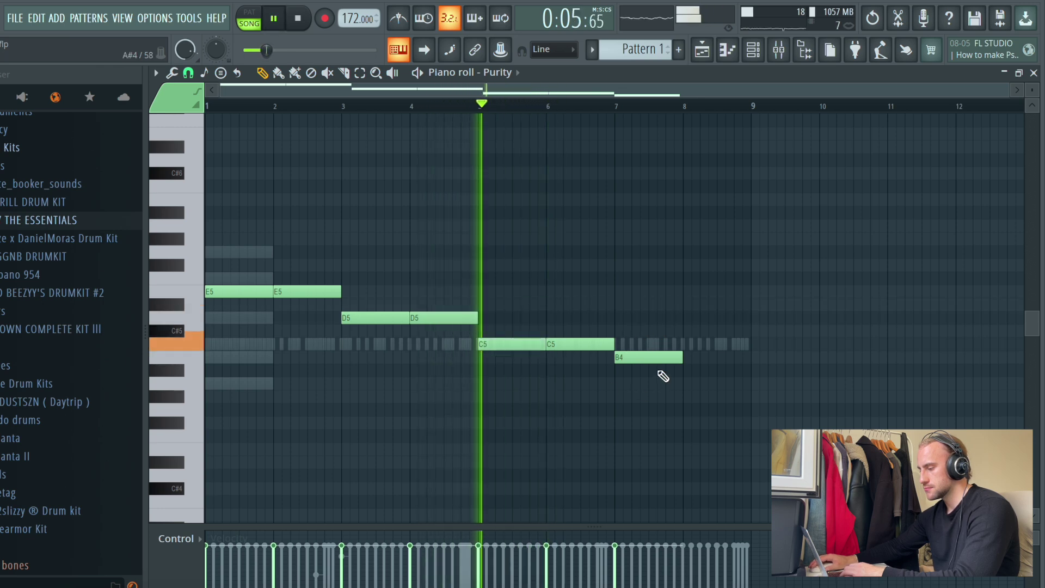
Step: Transpose the Purity melody up one octave and add a one-bar A5 note in bar 8
{"action": "key", "text": "ctrl+Up"}
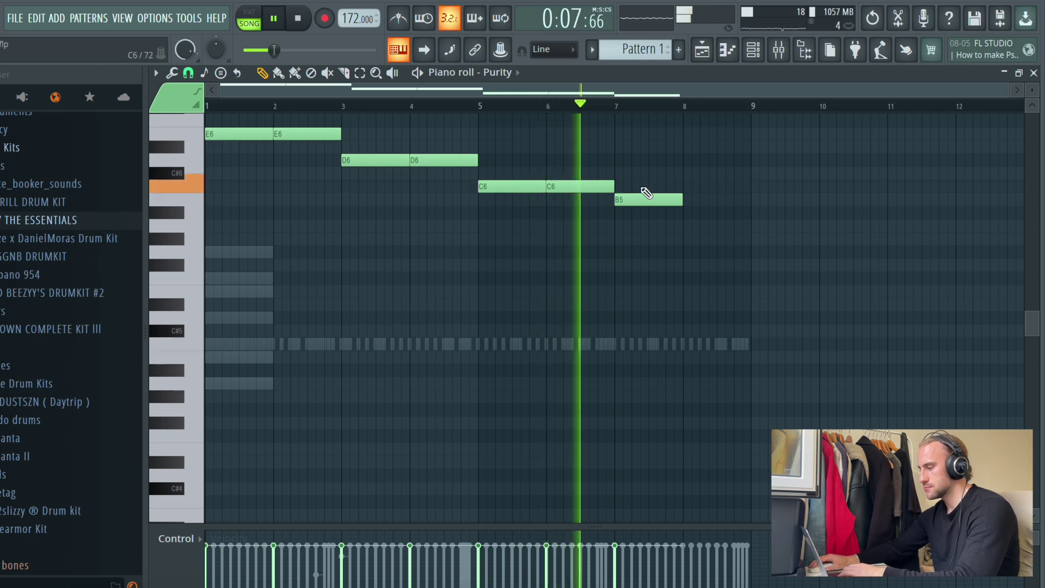
{"action": "left_click", "coordinate": [686, 226]}
{"action": "scroll", "coordinate": [242, 291], "scroll_direction": "up", "scroll_amount": 3}
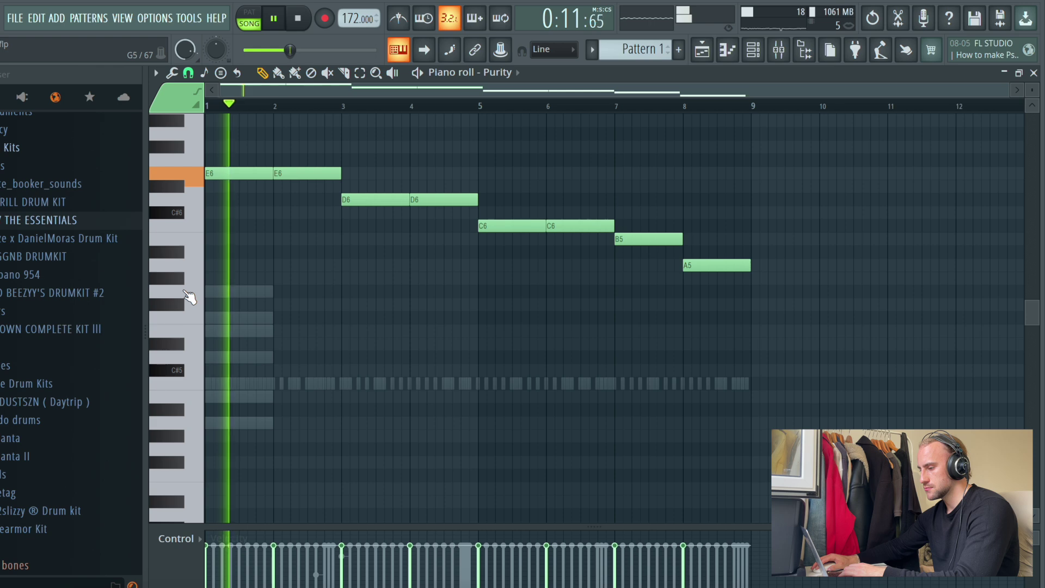
Step: Audition B4 on the piano roll's keyboard, transpose the whole Purity melody down one octave and return to the channel rack
{"action": "left_click", "coordinate": [186, 398]}
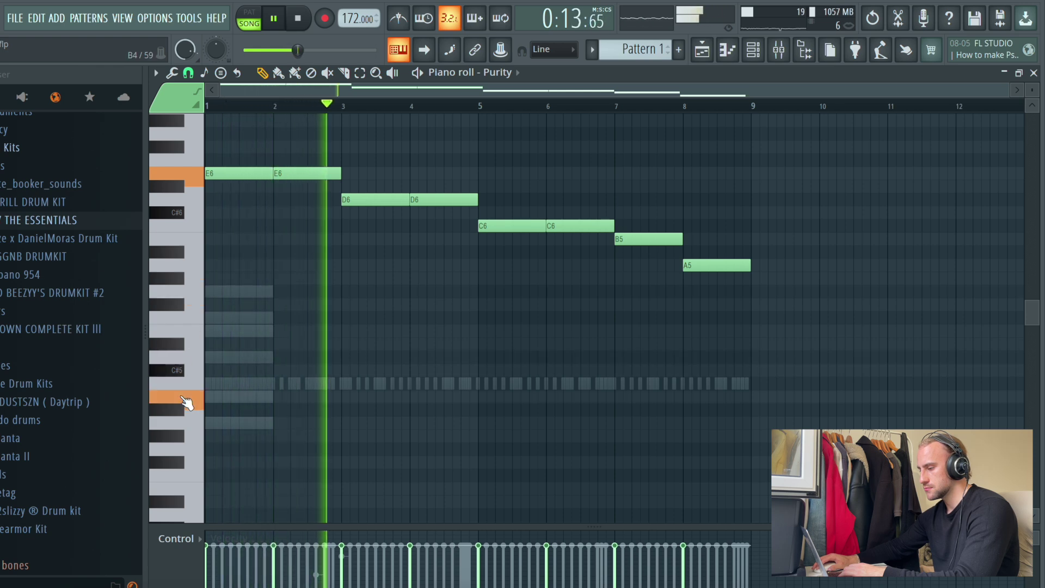
{"action": "scroll", "coordinate": [289, 399], "scroll_direction": "up", "scroll_amount": 3}
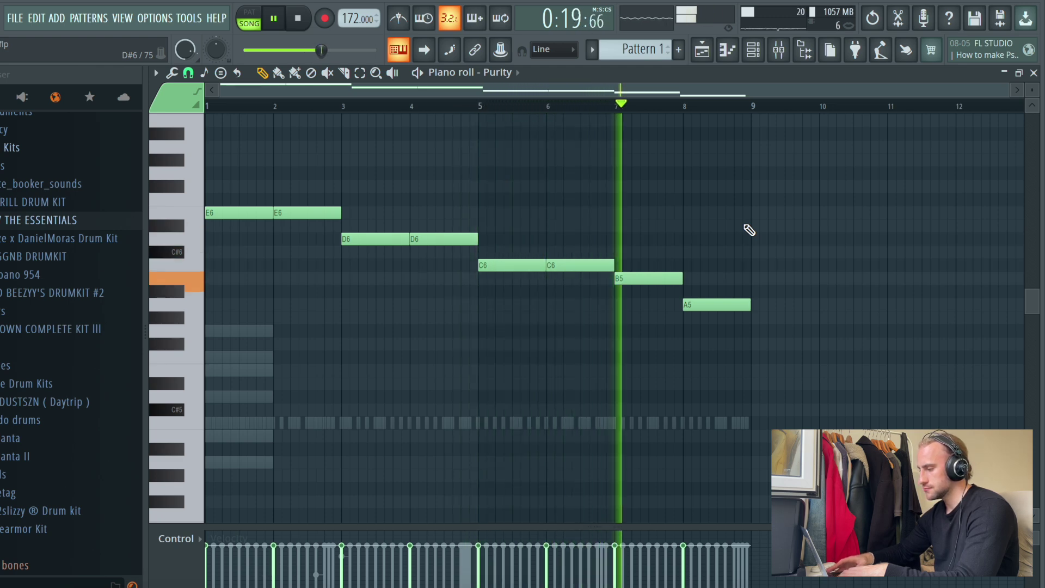
{"action": "key", "text": "ctrl+Down"}
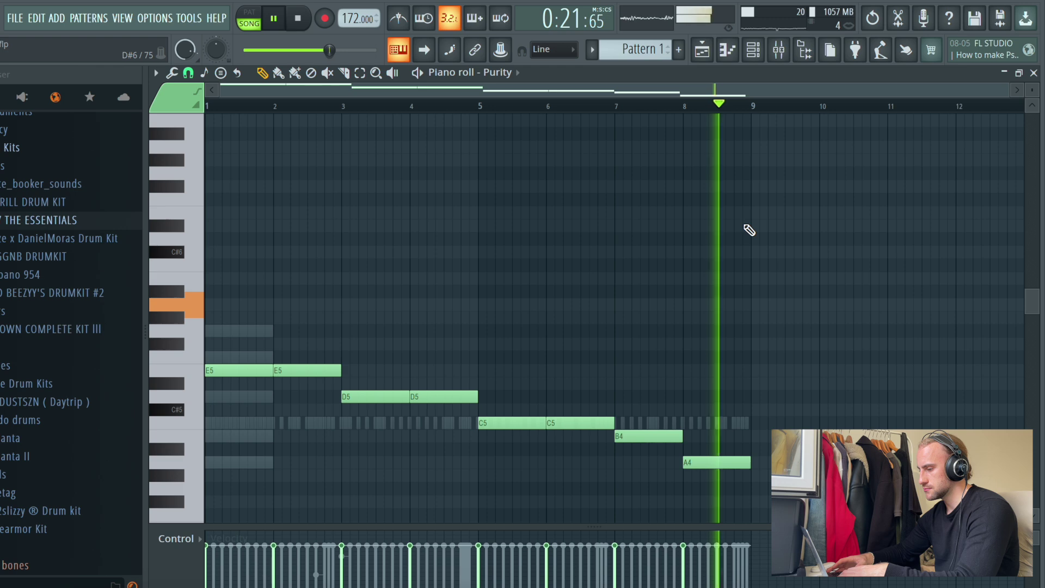
{"action": "left_click", "coordinate": [753, 50]}
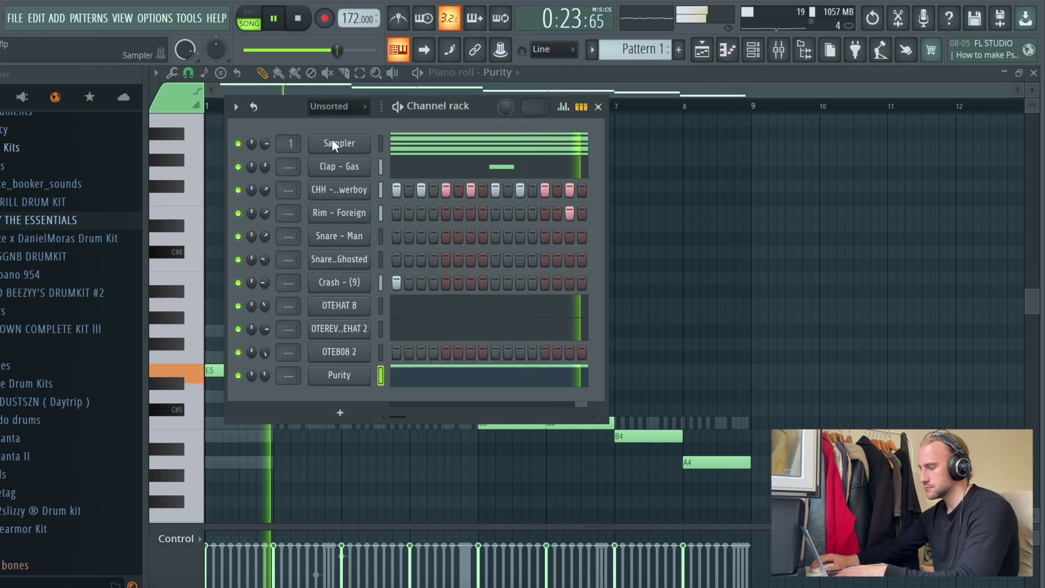
Step: Clear the Sampler channel's notes from the pattern and mute the Purity channel
{"action": "right_click", "coordinate": [339, 143]}
{"action": "left_click", "coordinate": [557, 146]}
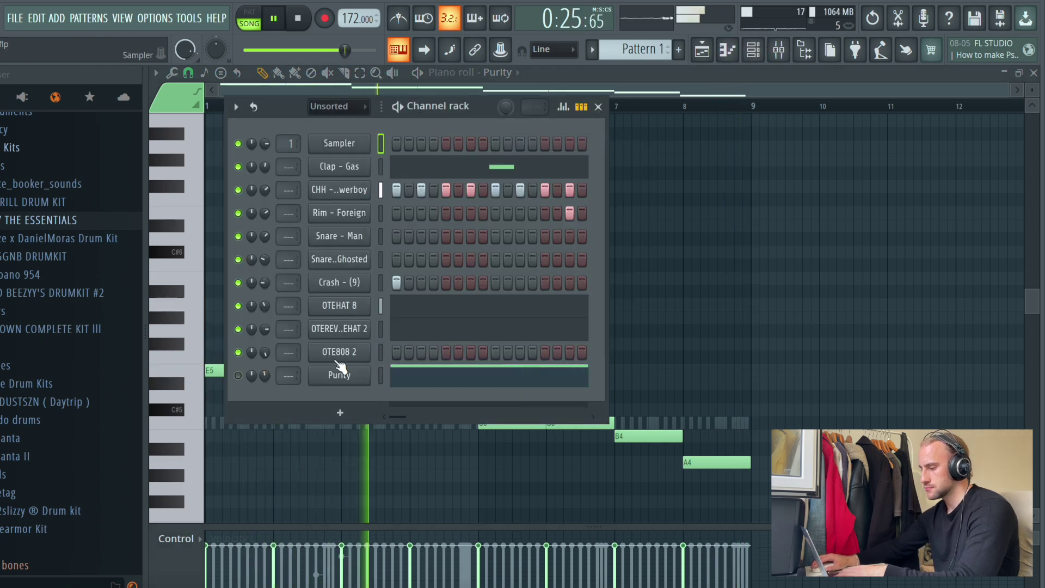
Step: Add four two-step E5 notes to the OTE808 2 channel: three in bar 1 and one in bar 2
{"action": "right_click", "coordinate": [339, 357]}
{"action": "left_click", "coordinate": [389, 350]}
{"action": "left_click", "coordinate": [210, 371]}
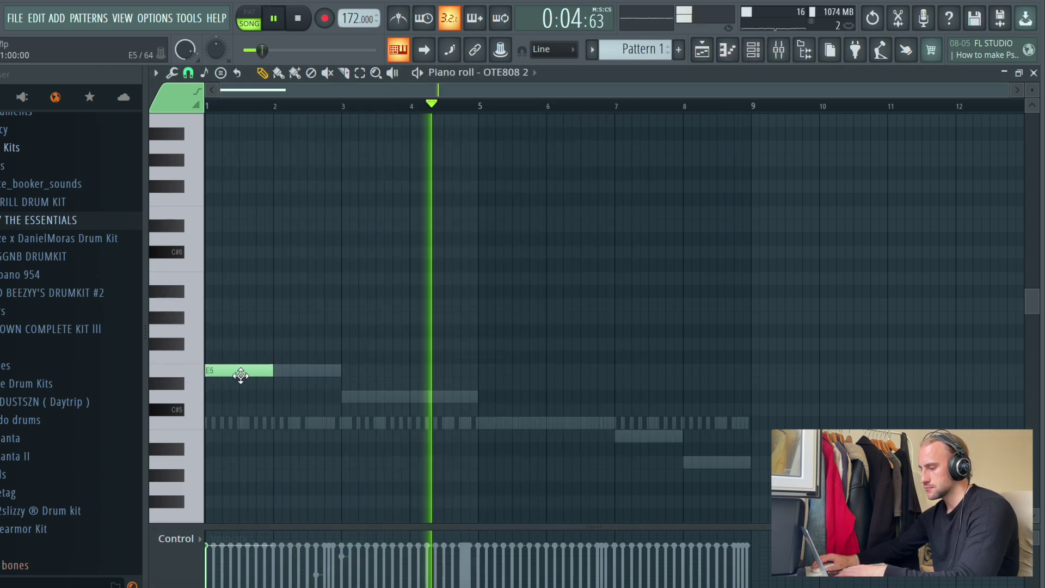
{"action": "left_click_drag", "start_coordinate": [271, 371], "coordinate": [175, 384]}
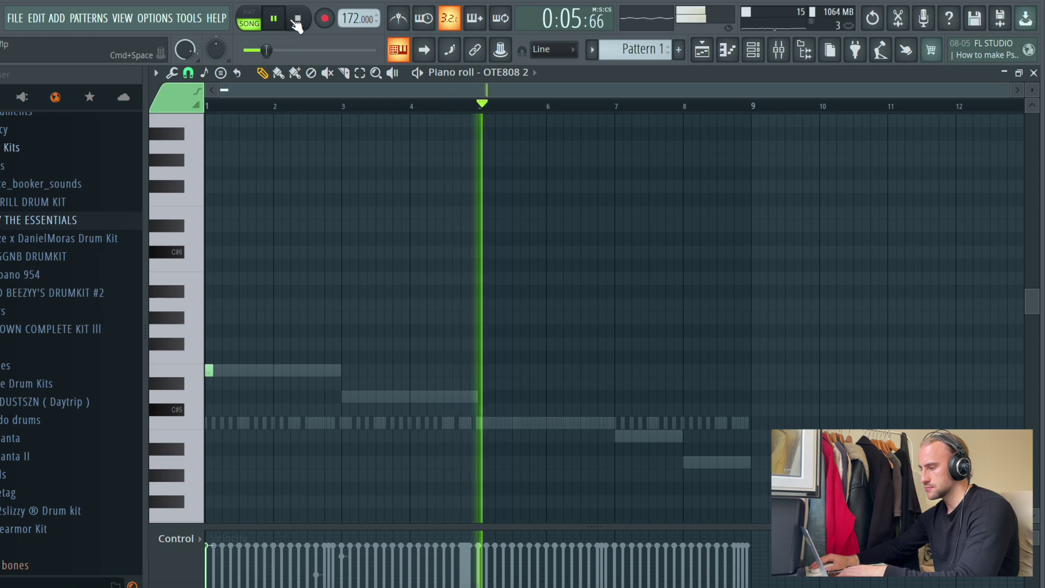
{"action": "left_click", "coordinate": [232, 370]}
{"action": "left_click", "coordinate": [257, 371]}
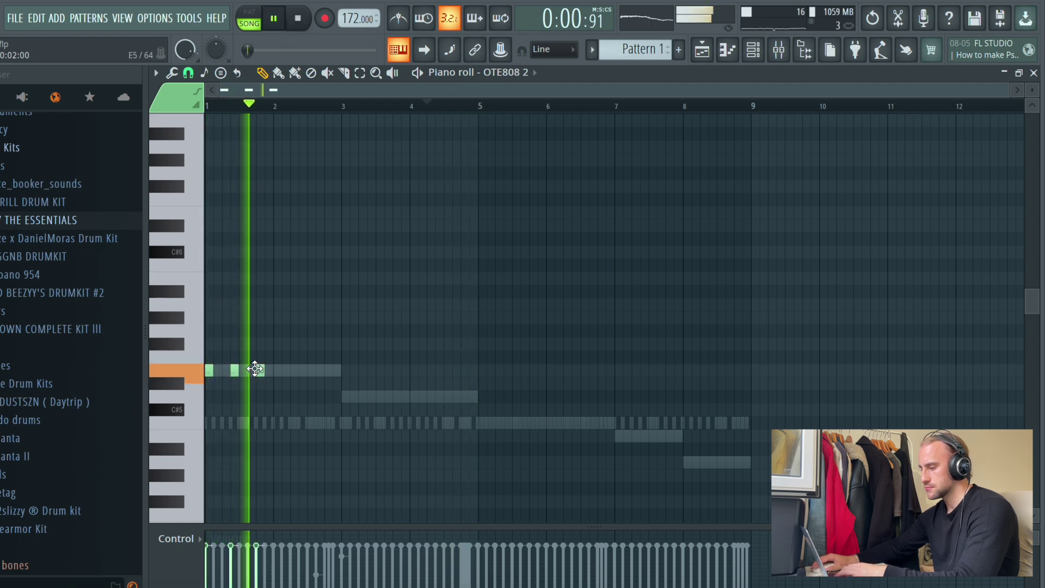
{"action": "left_click", "coordinate": [294, 371]}
Step: Add five short D5 notes to the 808 line: two in bar 3 and three in bar 4
{"action": "left_click", "coordinate": [345, 397]}
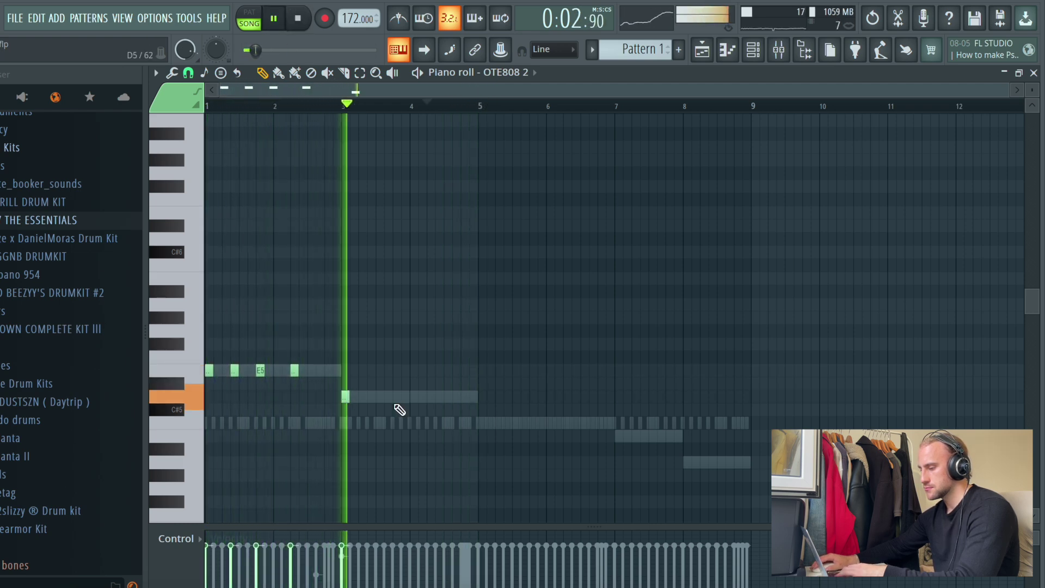
{"action": "left_click", "coordinate": [397, 396]}
{"action": "left_click", "coordinate": [431, 396]}
{"action": "left_click", "coordinate": [455, 396]}
{"action": "left_click", "coordinate": [468, 396]}
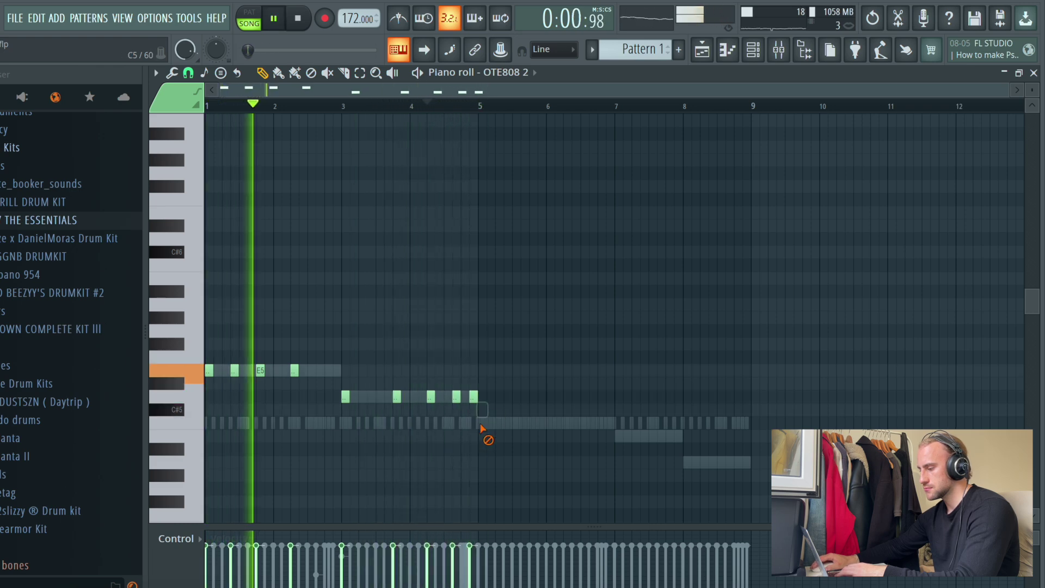
Step: Add five short C5 notes to the 808 line across bars 5 and 6
{"action": "left_click", "coordinate": [482, 424]}
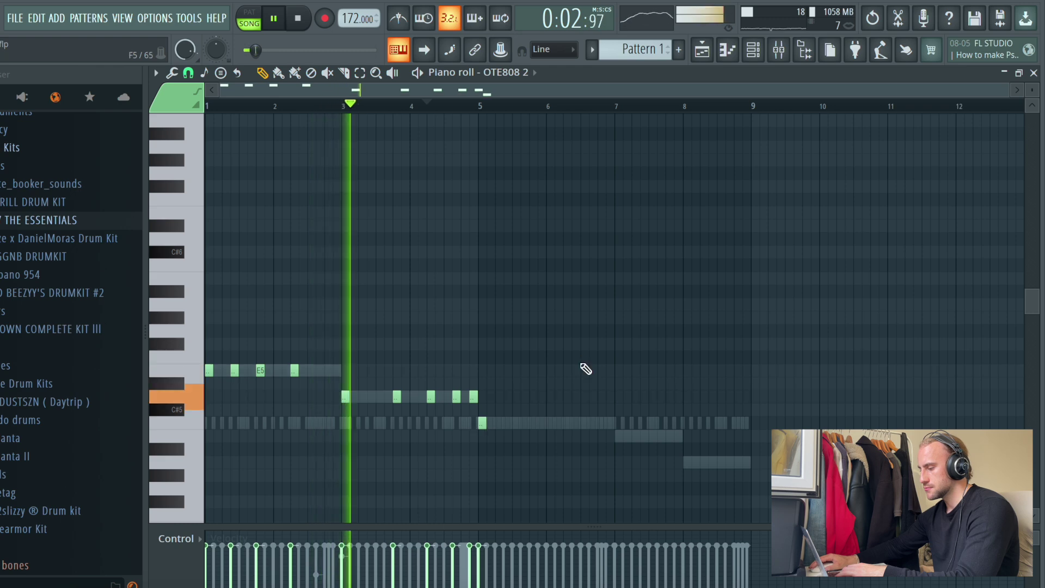
{"action": "left_click", "coordinate": [533, 423]}
{"action": "left_click", "coordinate": [558, 423]}
{"action": "left_click", "coordinate": [567, 422]}
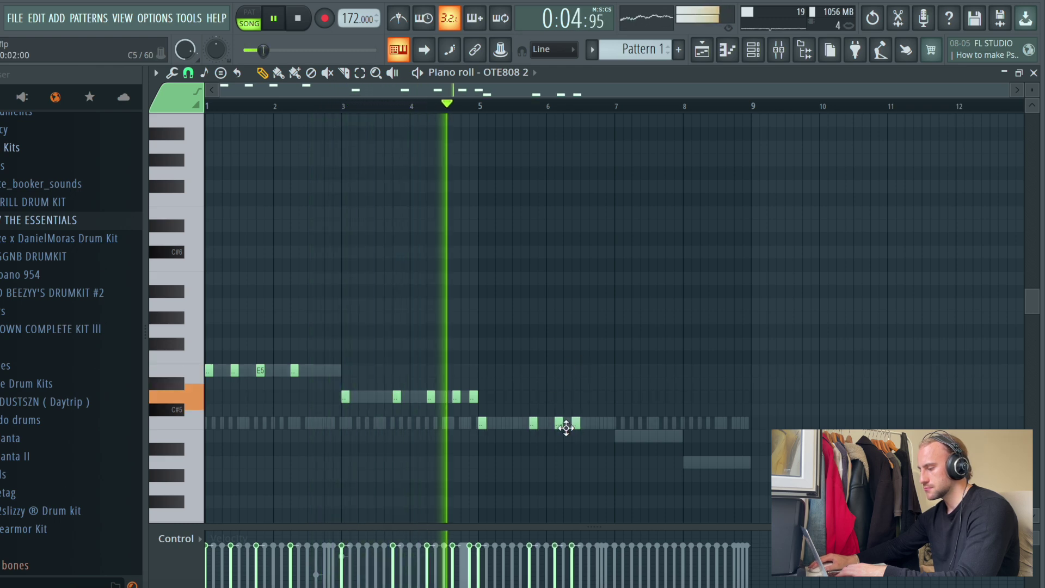
{"action": "left_click", "coordinate": [601, 423]}
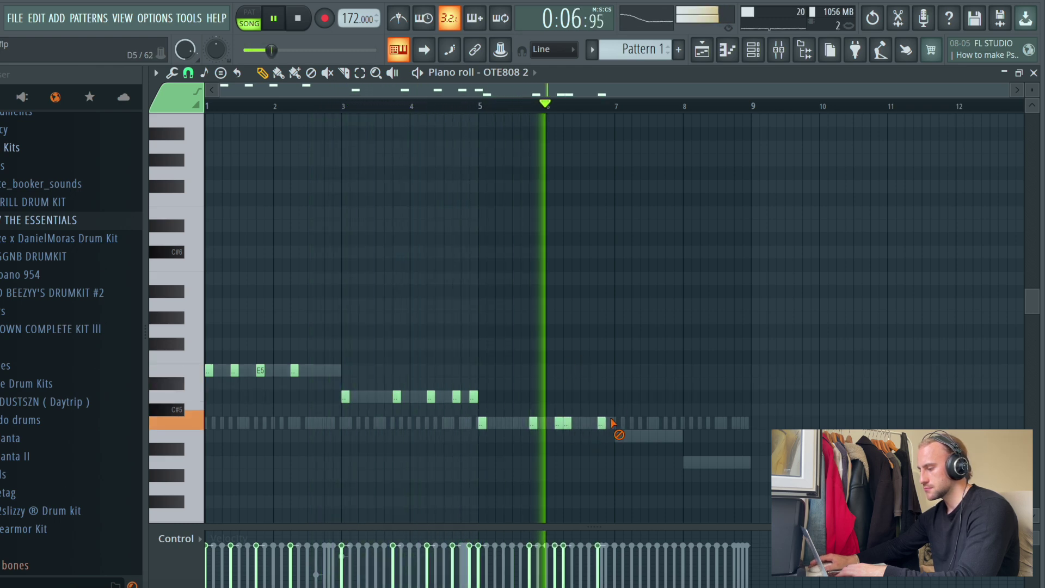
Step: Finish the 808 line with two short B4 notes in bar 7 and one A4 note near the end of bar 8
{"action": "left_click", "coordinate": [618, 436]}
{"action": "left_click", "coordinate": [669, 436]}
{"action": "left_click", "coordinate": [738, 462]}
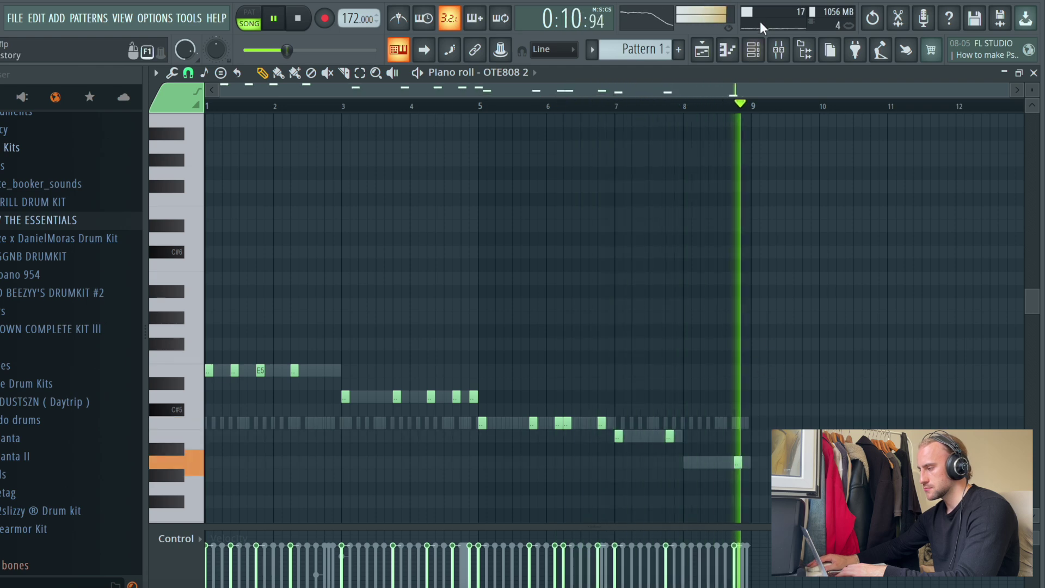
Step: Load the Master mixer preset from the ONLY THE ESSENTIALS kit onto the Master track and open its Fruity parametric EQ
{"action": "left_click", "coordinate": [753, 50]}
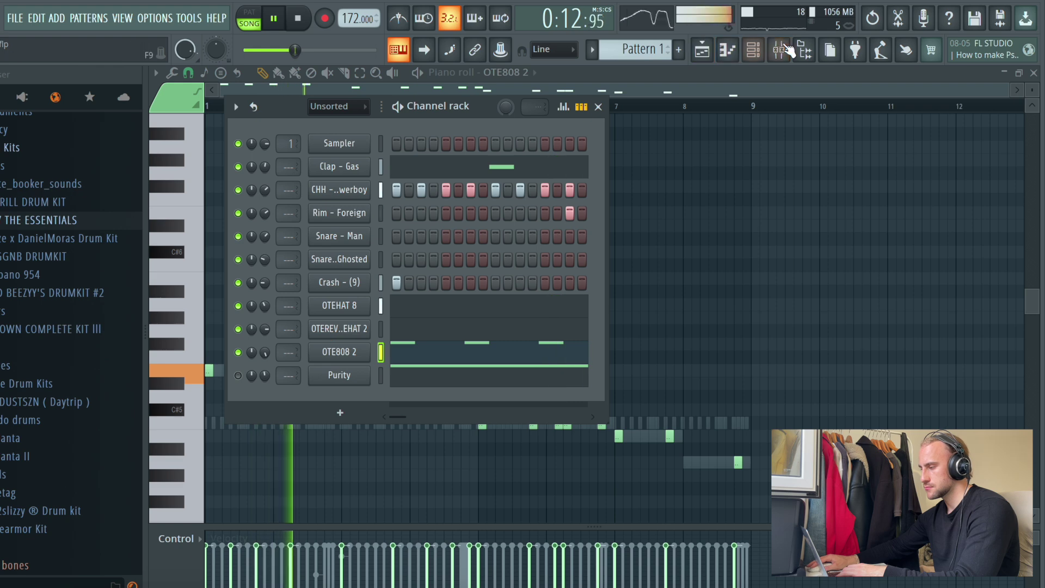
{"action": "key", "text": "F9"}
{"action": "left_click", "coordinate": [49, 221]}
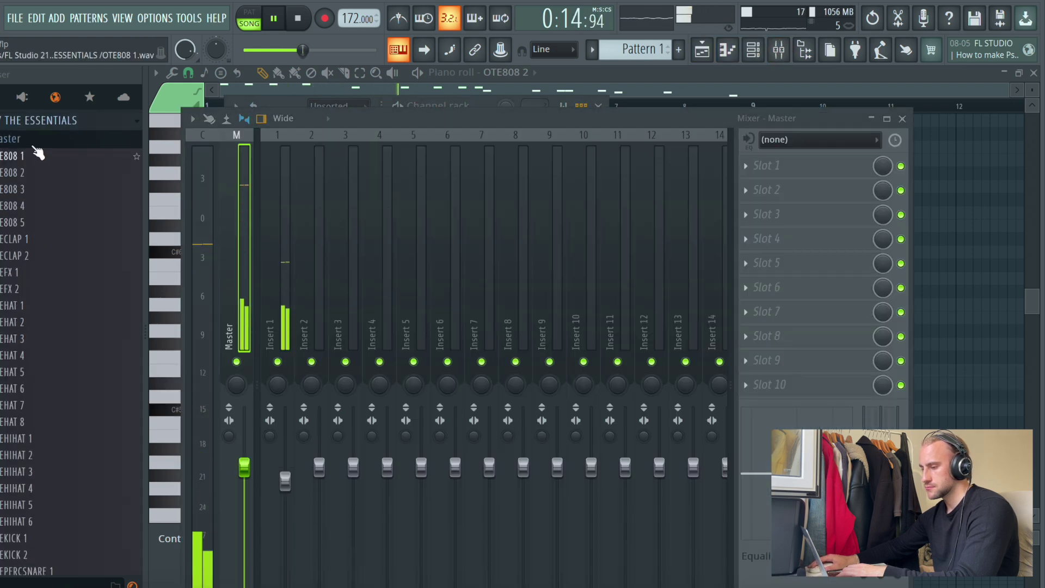
{"action": "left_click", "coordinate": [34, 141]}
{"action": "left_click_drag", "start_coordinate": [38, 158], "coordinate": [241, 252]}
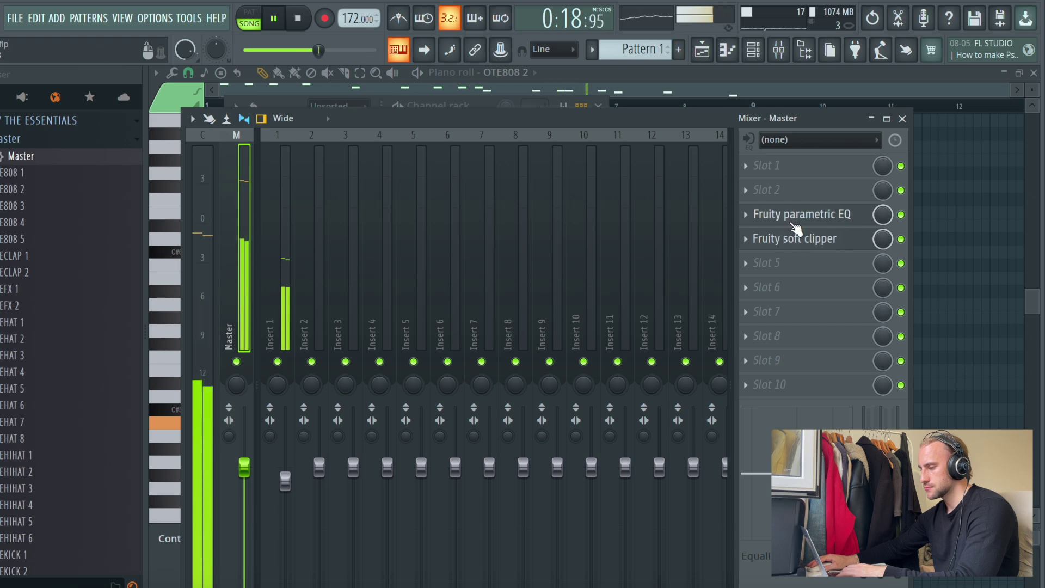
{"action": "left_click", "coordinate": [762, 215]}
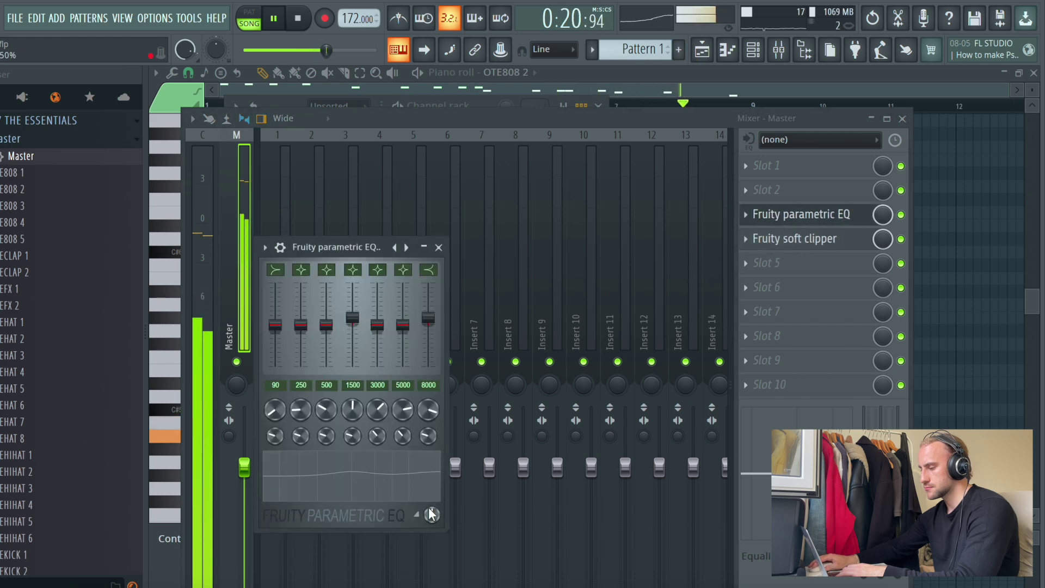
Step: Return to the channel rack and set the OTE808 2 channel volume to 87%
{"action": "key", "text": "F6"}
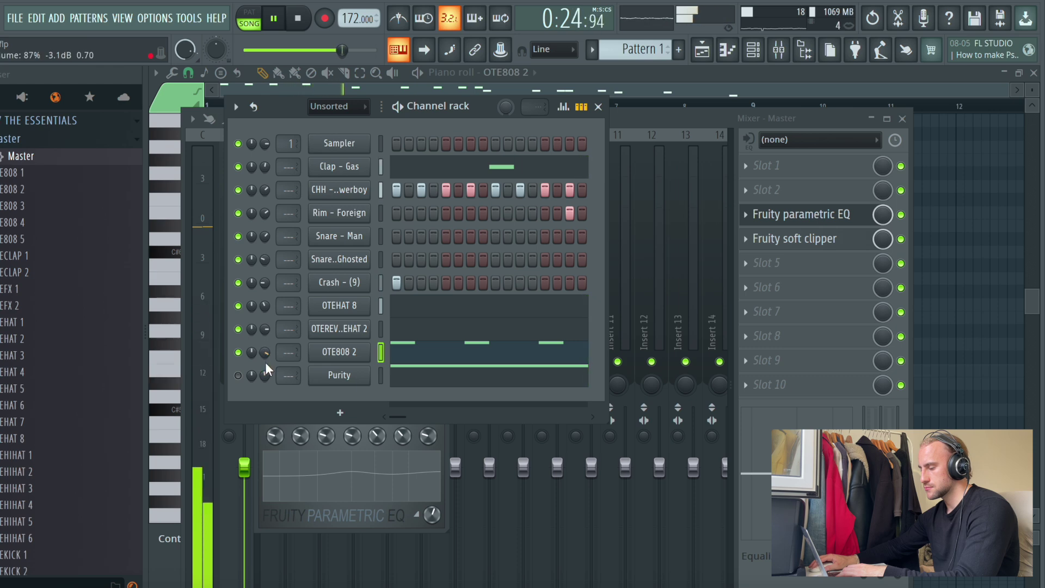
{"action": "scroll", "coordinate": [33, 239], "scroll_direction": "up", "scroll_amount": 3}
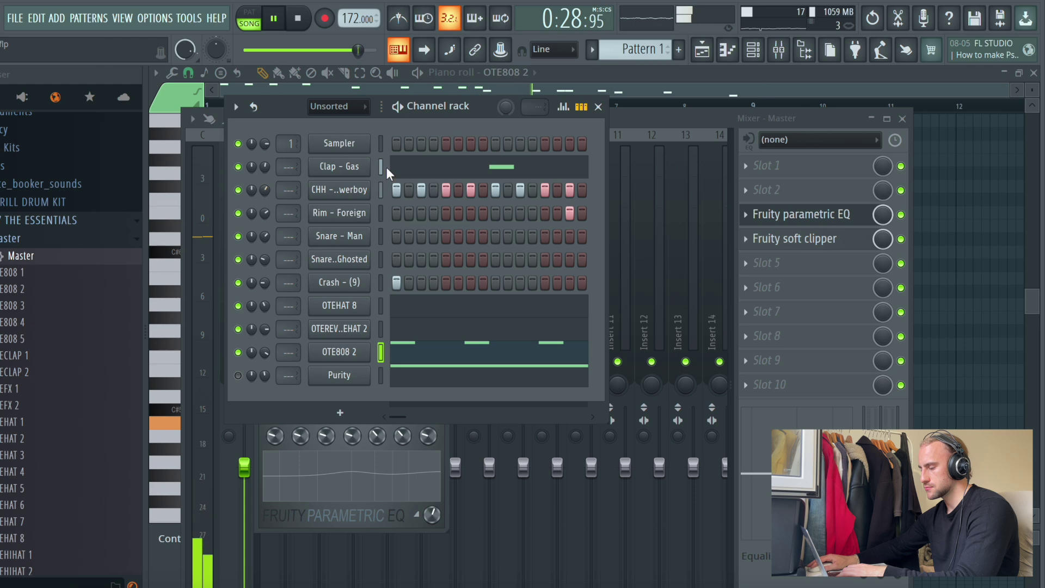
Step: Clone the CHH - Flowerboy hi-hat channel, reverse the copy's sample and remove its fade-out
{"action": "right_click", "coordinate": [329, 196]}
{"action": "left_click", "coordinate": [421, 345]}
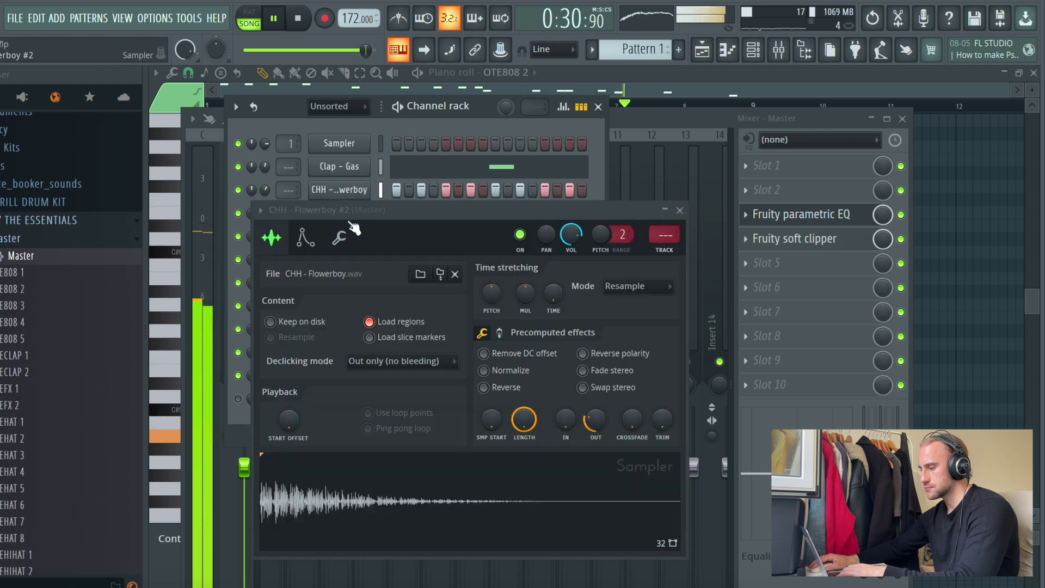
{"action": "left_click", "coordinate": [516, 384]}
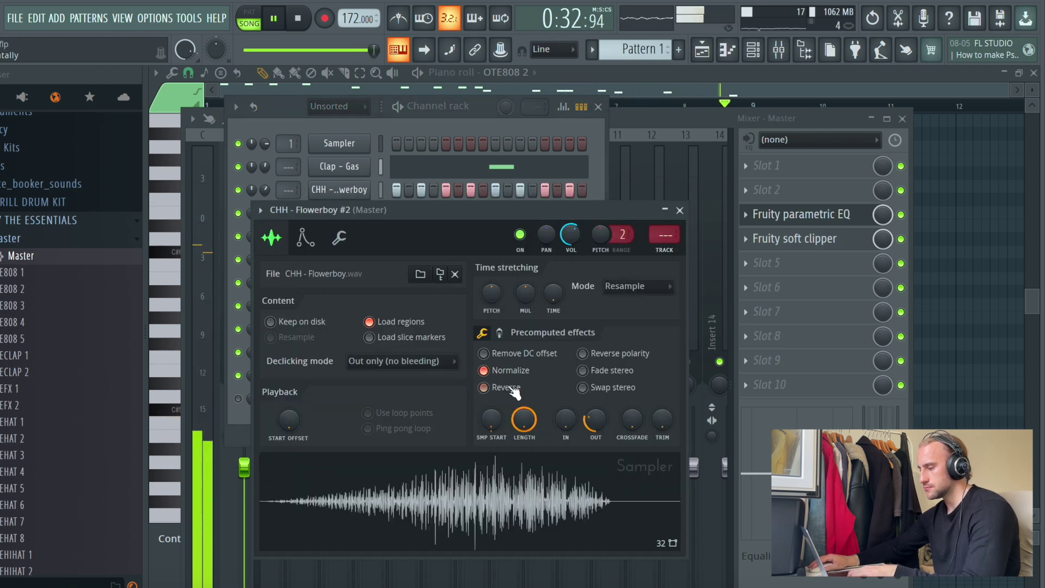
{"action": "left_click_drag", "start_coordinate": [594, 420], "coordinate": [594, 455]}
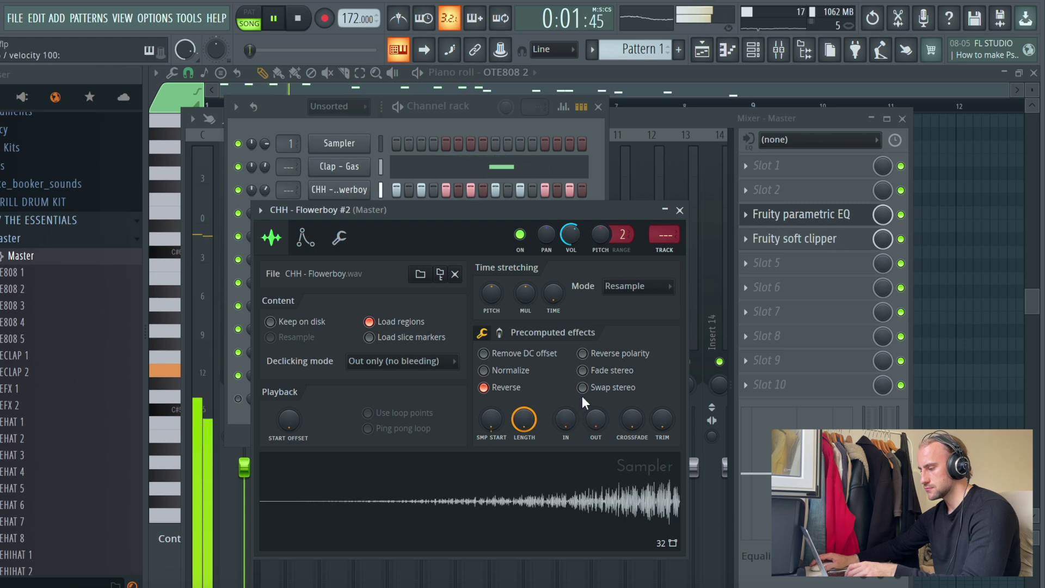
{"action": "left_click", "coordinate": [679, 210]}
Step: Add three consecutive one-step C5 notes on the last beat of bar 1 for CHH - Flowerboy #2
{"action": "right_click", "coordinate": [327, 212]}
{"action": "left_click", "coordinate": [392, 211]}
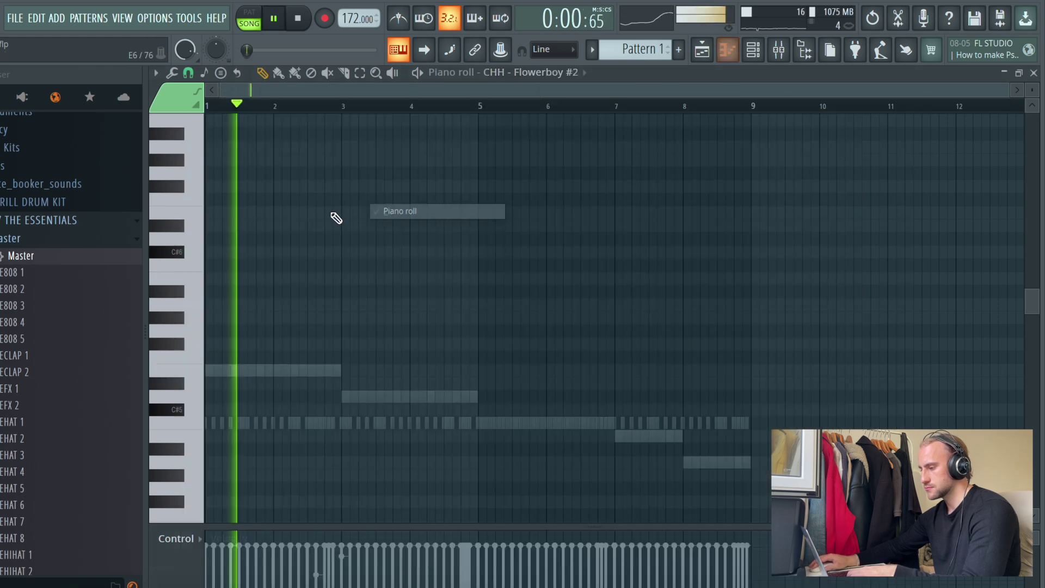
{"action": "scroll", "coordinate": [268, 109], "scroll_direction": "up", "scroll_amount": 5}
{"action": "key", "text": "space"}
{"action": "left_click_drag", "start_coordinate": [330, 87], "coordinate": [223, 94]}
{"action": "key", "text": "space"}
{"action": "scroll", "coordinate": [327, 194], "scroll_direction": "down", "scroll_amount": 2}
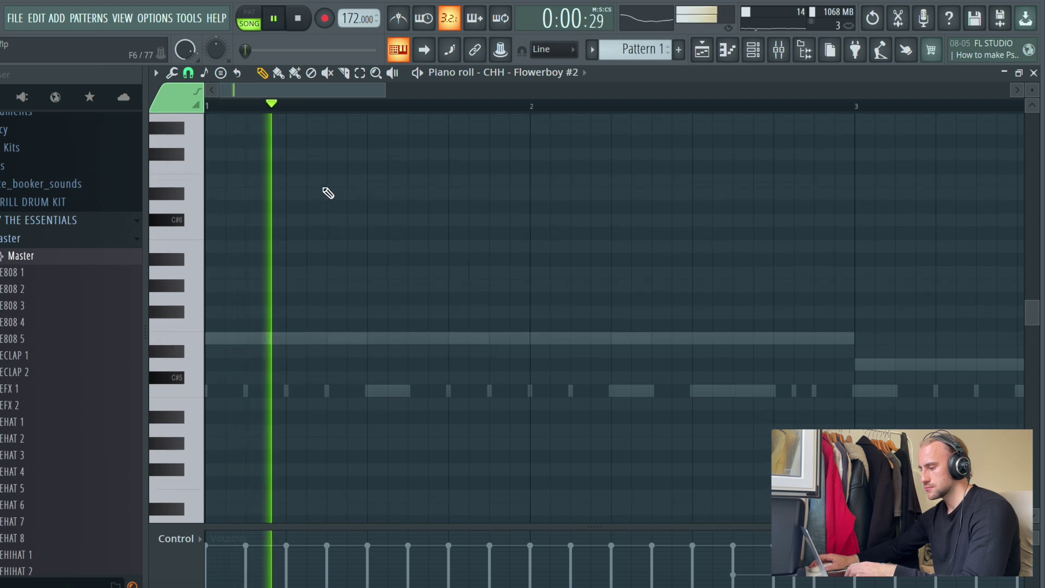
{"action": "left_click", "coordinate": [461, 383]}
{"action": "left_click_drag", "start_coordinate": [488, 386], "coordinate": [469, 385]}
{"action": "left_click", "coordinate": [476, 383]}
{"action": "left_click", "coordinate": [493, 384]}
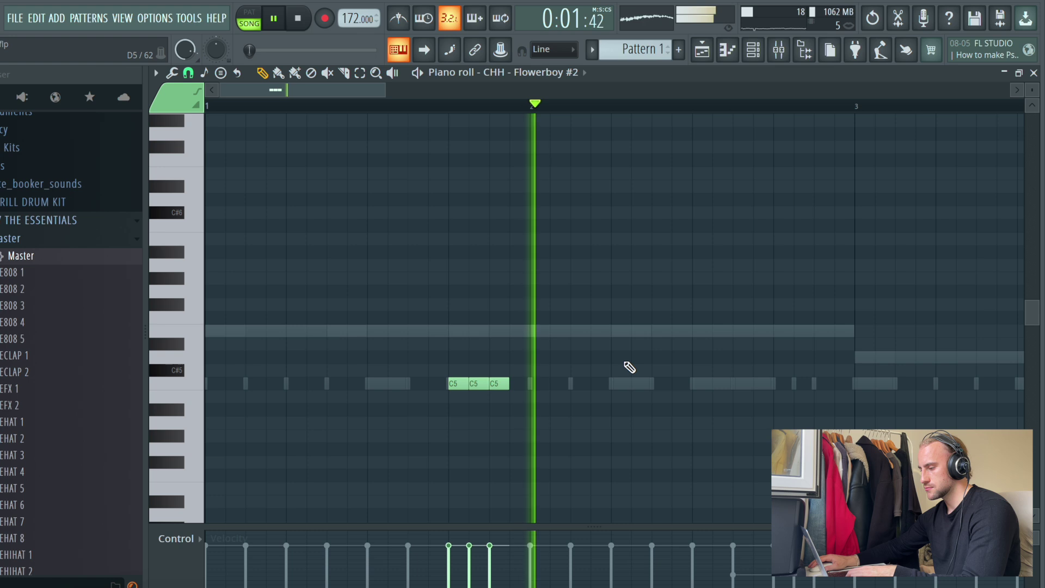
Step: Shorten the reversed CHH - Flowerboy #2 sample with a slight fade-in and set its channel volume to 16%
{"action": "key", "text": "F6"}
{"action": "key", "text": "space"}
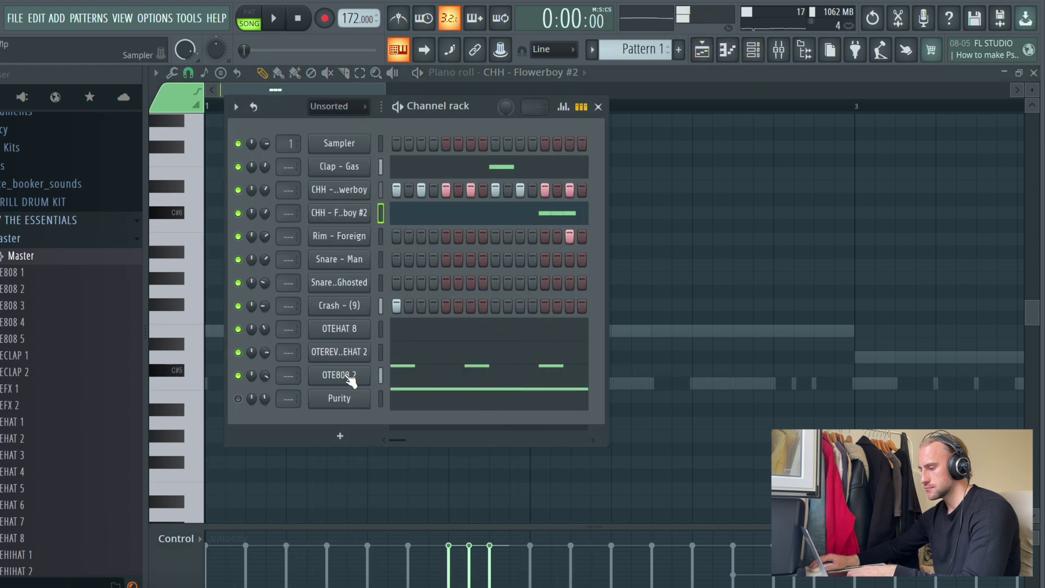
{"action": "left_click", "coordinate": [364, 211]}
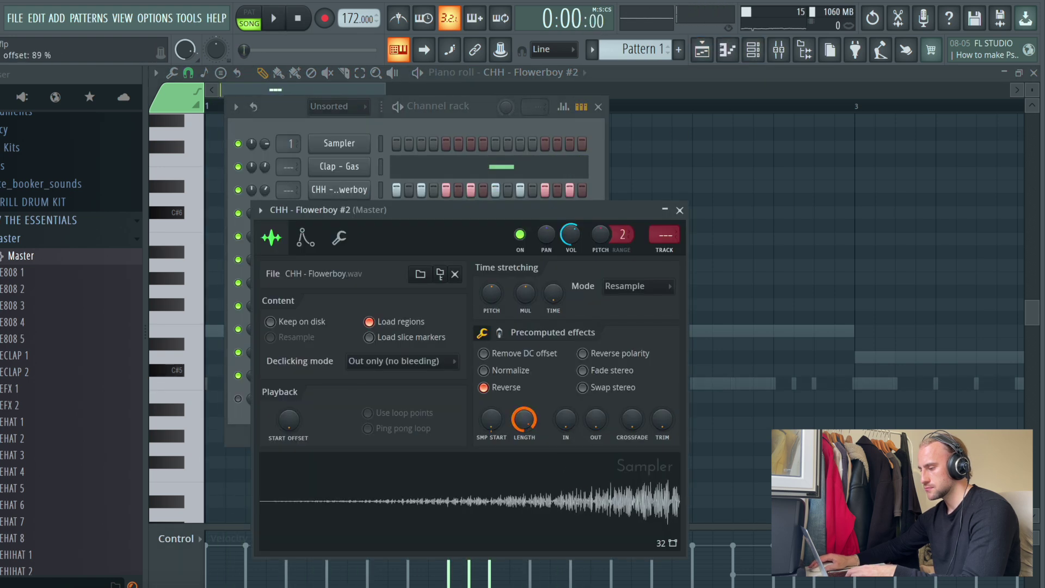
{"action": "key", "text": "space"}
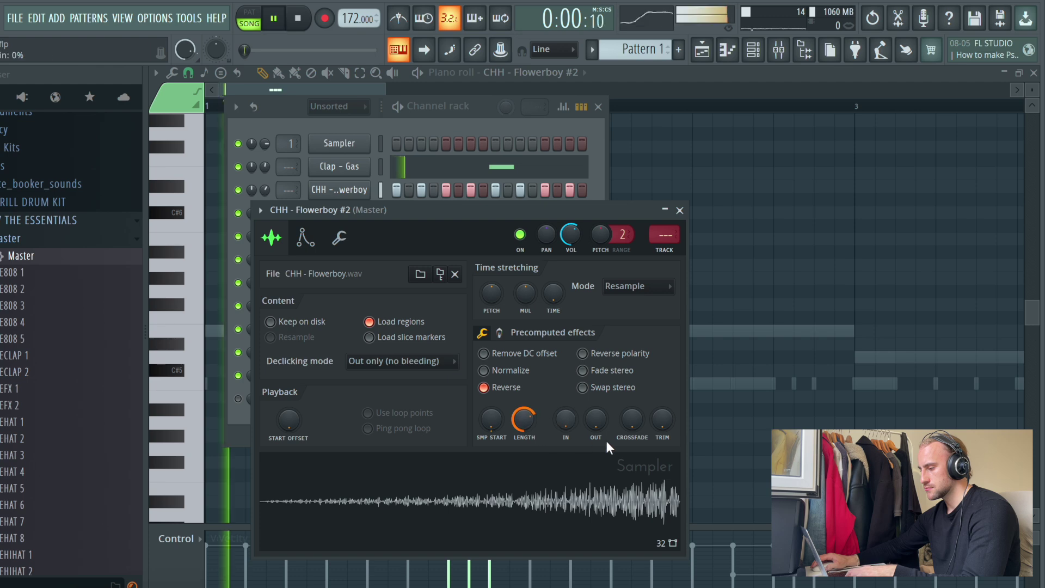
{"action": "key", "text": "space"}
{"action": "left_click_drag", "start_coordinate": [533, 422], "coordinate": [536, 429]}
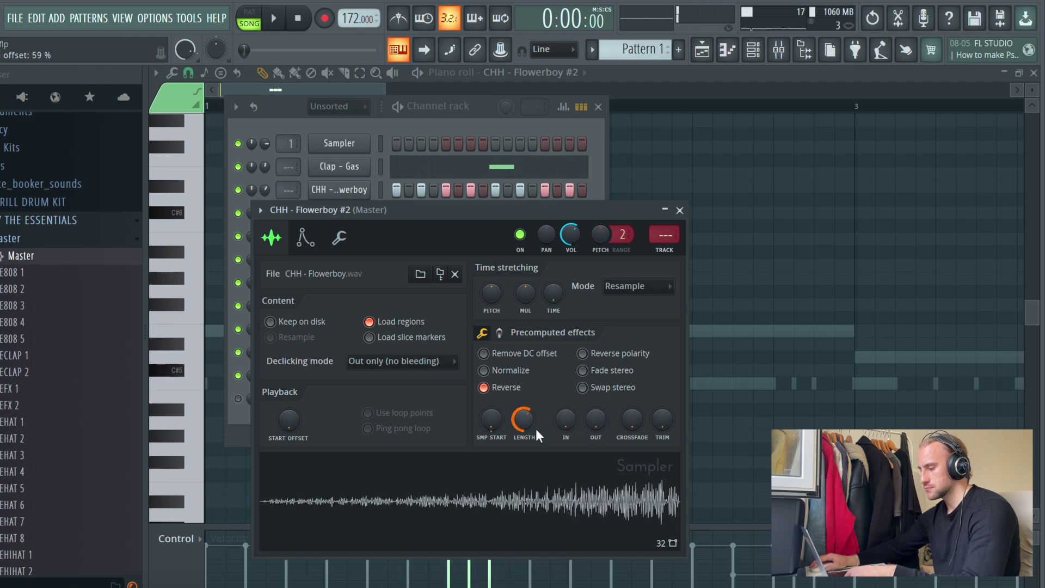
{"action": "mouse_move", "coordinate": [576, 223]}
{"action": "left_mouse_down"}
{"action": "mouse_move", "coordinate": [573, 247]}
{"action": "mouse_move", "coordinate": [575, 234]}
{"action": "left_mouse_up"}
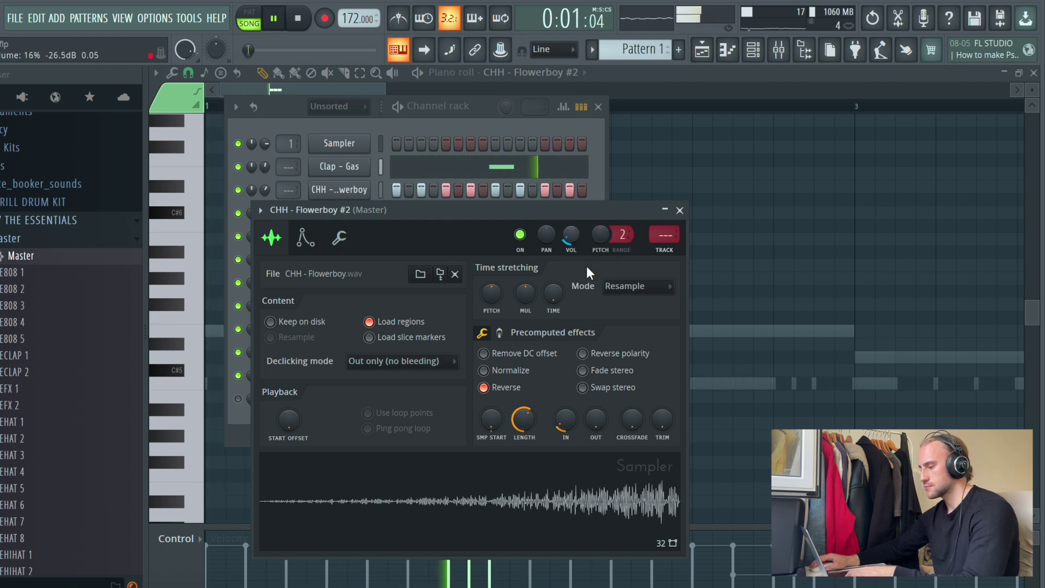
{"action": "key", "text": "space"}
{"action": "left_click", "coordinate": [729, 105]}
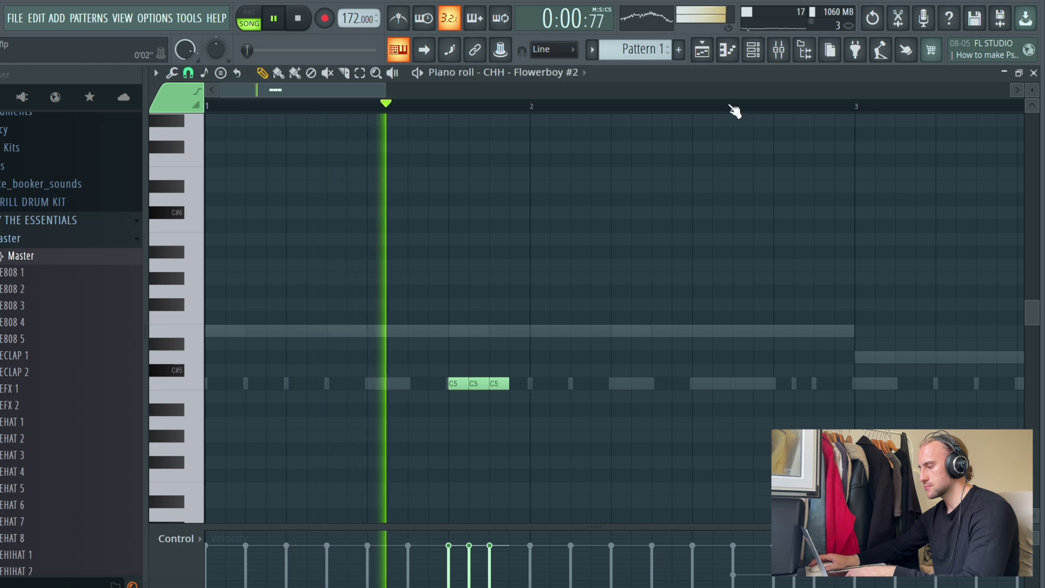
{"action": "scroll", "coordinate": [734, 90], "scroll_direction": "down", "scroll_amount": 5}
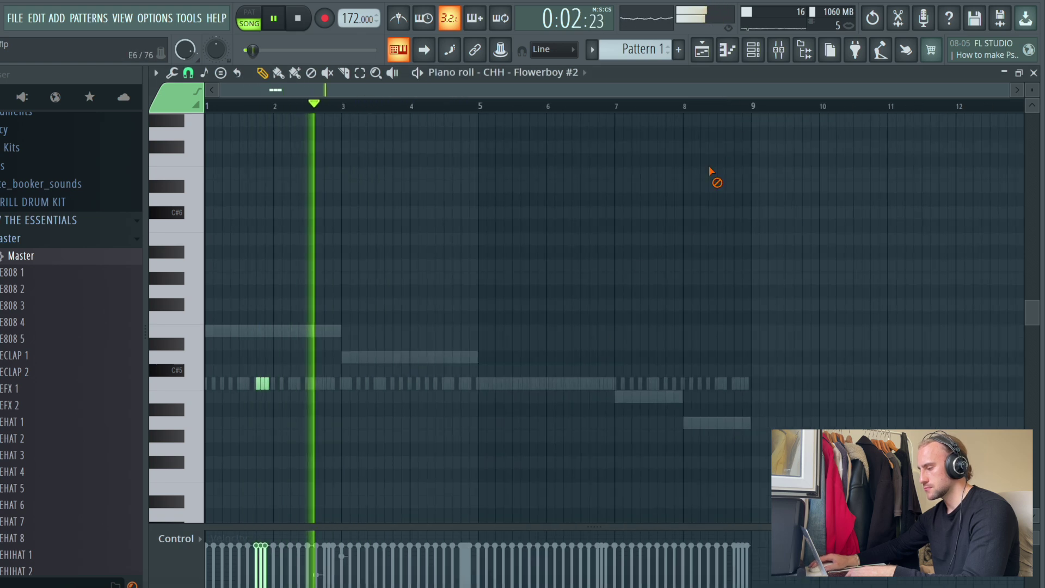
Step: Switch to the playlist and browse the drum kits as far as the Traplanta II folder
{"action": "left_click", "coordinate": [703, 54]}
{"action": "left_click", "coordinate": [16, 22]}
{"action": "left_click", "coordinate": [191, 359]}
{"action": "left_click", "coordinate": [49, 218]}
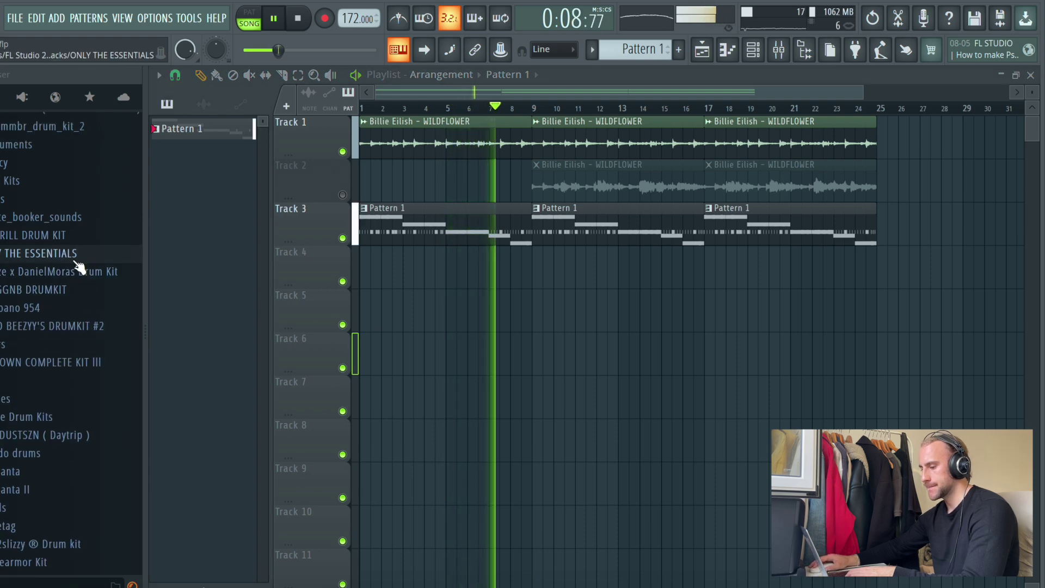
{"action": "scroll", "coordinate": [82, 267], "scroll_direction": "down", "scroll_amount": 2}
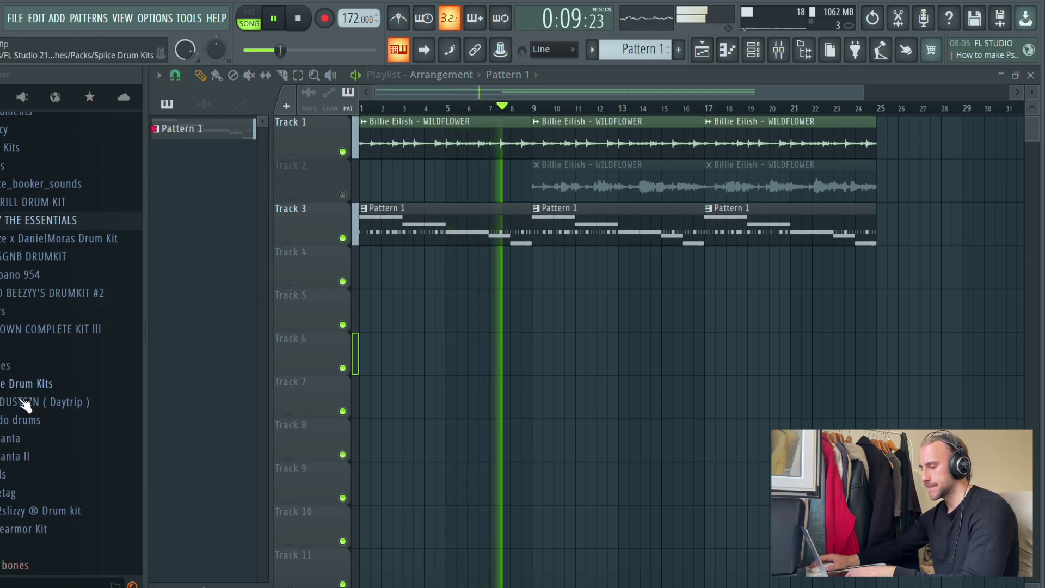
{"action": "left_click", "coordinate": [59, 442]}
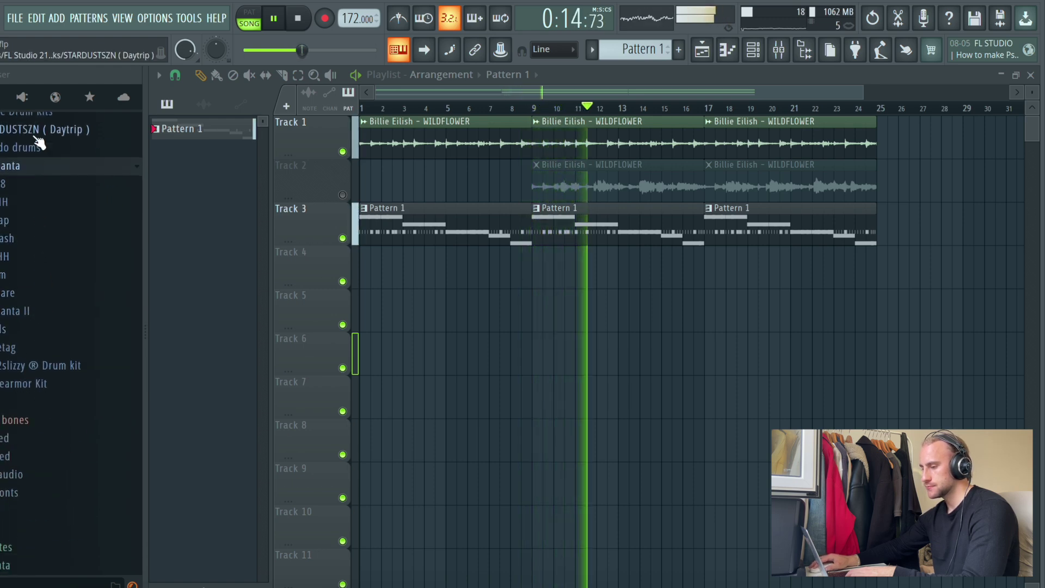
{"action": "scroll", "coordinate": [27, 218], "scroll_direction": "up", "scroll_amount": 4}
{"action": "left_click", "coordinate": [28, 311]}
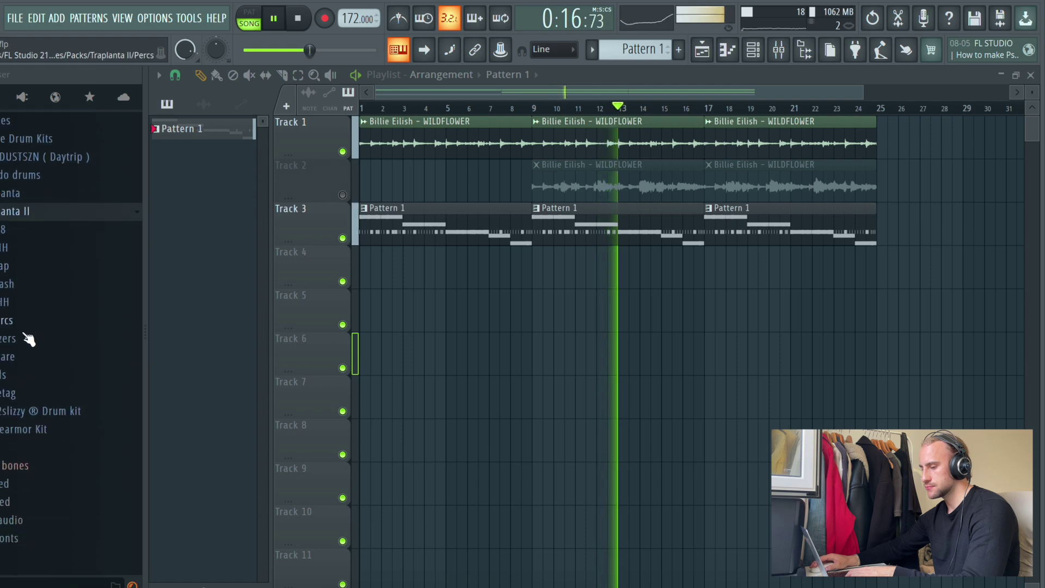
Step: Audition percussion samples in the Traplanta II Percs folder, including Perc - (30), and collapse the folder
{"action": "left_click", "coordinate": [30, 324]}
{"action": "left_click", "coordinate": [38, 395]}
{"action": "left_click", "coordinate": [44, 408]}
{"action": "left_click", "coordinate": [56, 343]}
{"action": "left_click", "coordinate": [59, 326]}
{"action": "left_click", "coordinate": [60, 294]}
{"action": "left_click", "coordinate": [56, 324]}
{"action": "left_click", "coordinate": [70, 496]}
{"action": "scroll", "coordinate": [70, 494], "scroll_direction": "down", "scroll_amount": 1}
{"action": "left_click", "coordinate": [70, 492]}
{"action": "scroll", "coordinate": [69, 484], "scroll_direction": "down", "scroll_amount": 10}
{"action": "left_click", "coordinate": [60, 410]}
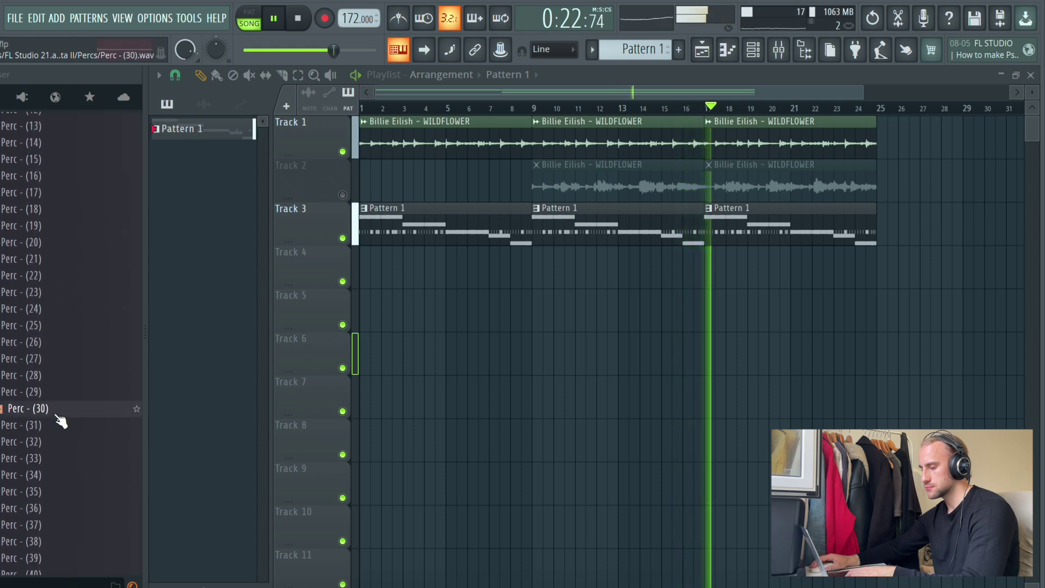
{"action": "scroll", "coordinate": [68, 381], "scroll_direction": "up", "scroll_amount": 10}
{"action": "left_click", "coordinate": [42, 266]}
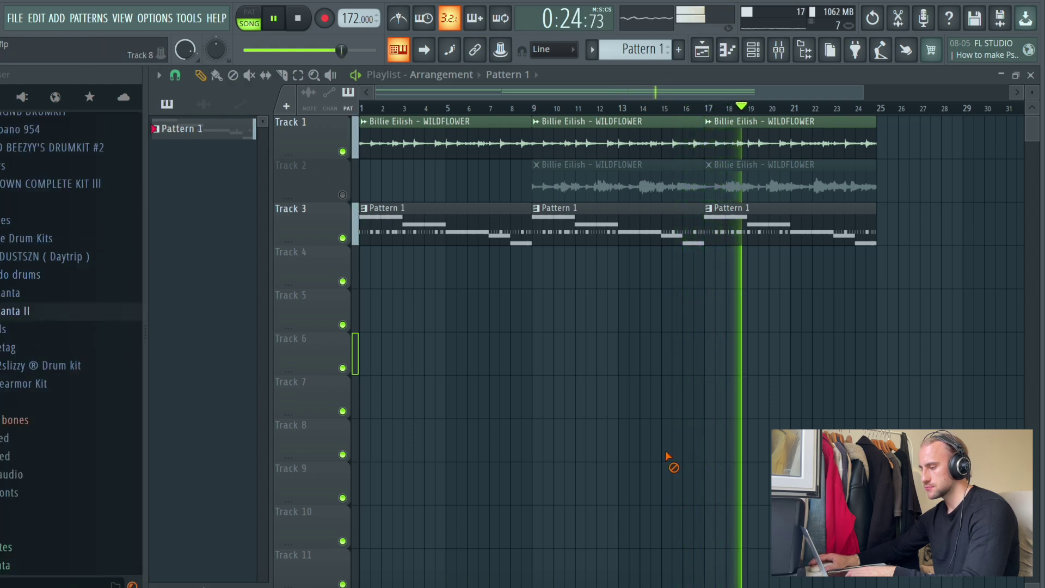
Step: Unmute Track 2, replay the arrangement and look over the channel settings of its WILDFLOWER sample
{"action": "left_click", "coordinate": [343, 195]}
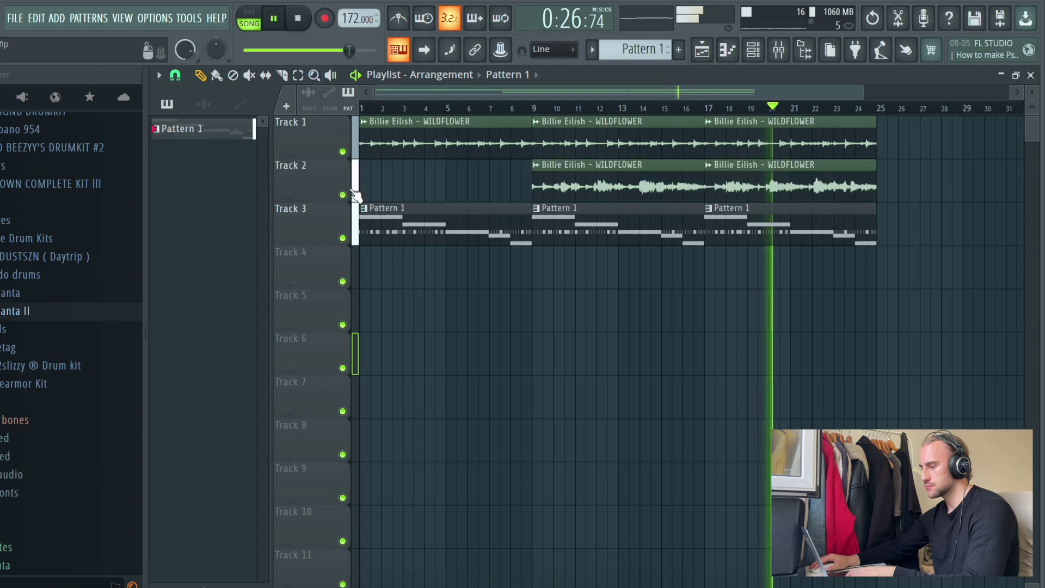
{"action": "key", "text": "space"}
{"action": "key", "text": "space"}
{"action": "double_click", "coordinate": [552, 183]}
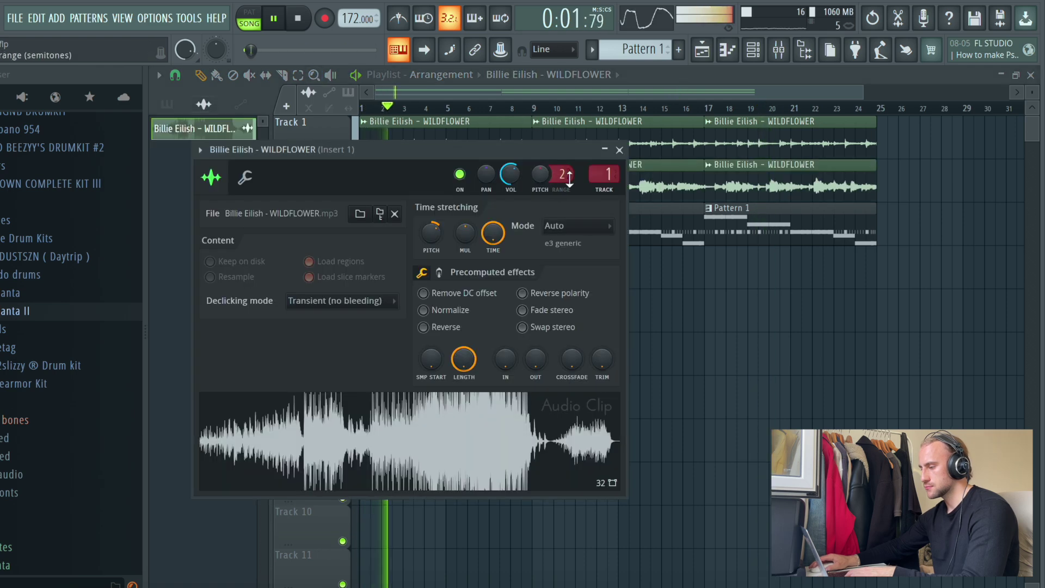
{"action": "key", "text": "Escape"}
Step: Solo Track 2, play it from bar 9 and save the project
{"action": "right_click", "coordinate": [343, 195]}
{"action": "left_click", "coordinate": [535, 108]}
{"action": "left_click", "coordinate": [18, 20]}
{"action": "left_click", "coordinate": [32, 89]}
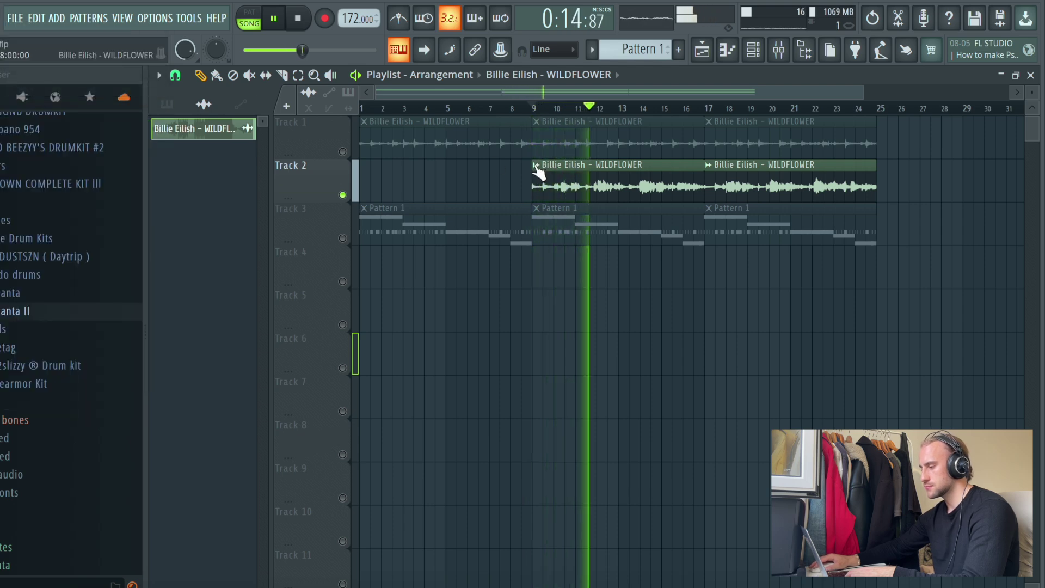
Step: Delete the second WILDFLOWER clip on Track 2 and extend the first one to bar 25
{"action": "right_click", "coordinate": [535, 166]}
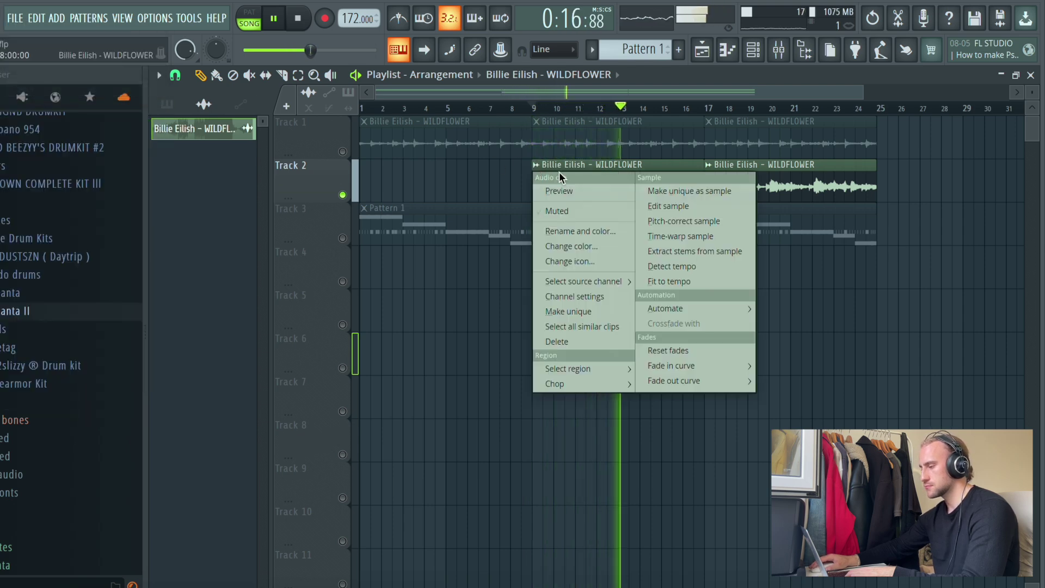
{"action": "left_click", "coordinate": [535, 166]}
{"action": "right_click", "coordinate": [779, 198]}
{"action": "left_click_drag", "start_coordinate": [702, 194], "coordinate": [875, 198]}
{"action": "key", "text": "space"}
Step: Make the extended Track 2 clip unique as a sample, saved as Billie Eilish - WILDFLOWER - Part_1 in the Projects folder
{"action": "right_click", "coordinate": [538, 166]}
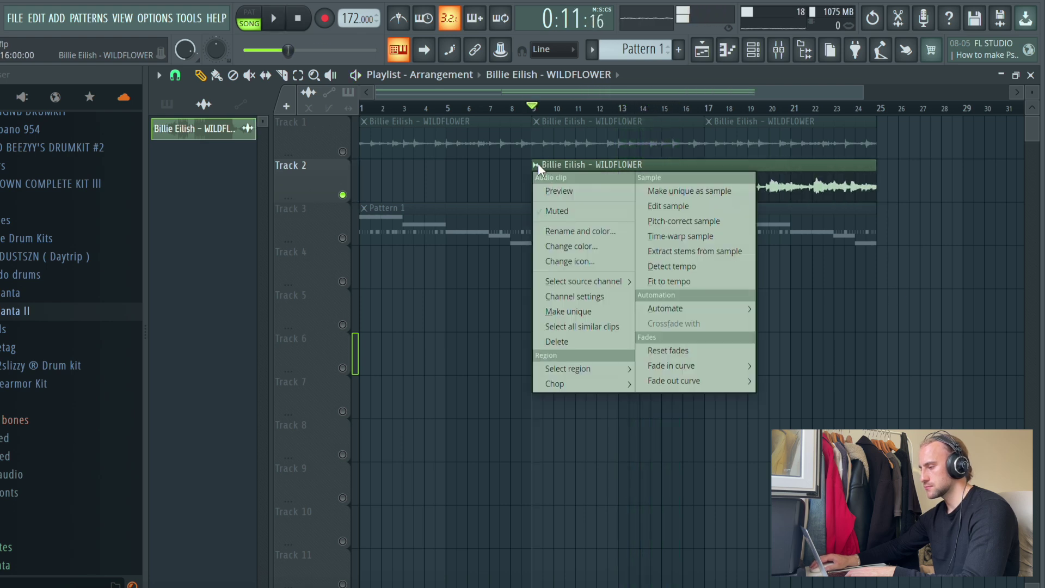
{"action": "left_click", "coordinate": [704, 188]}
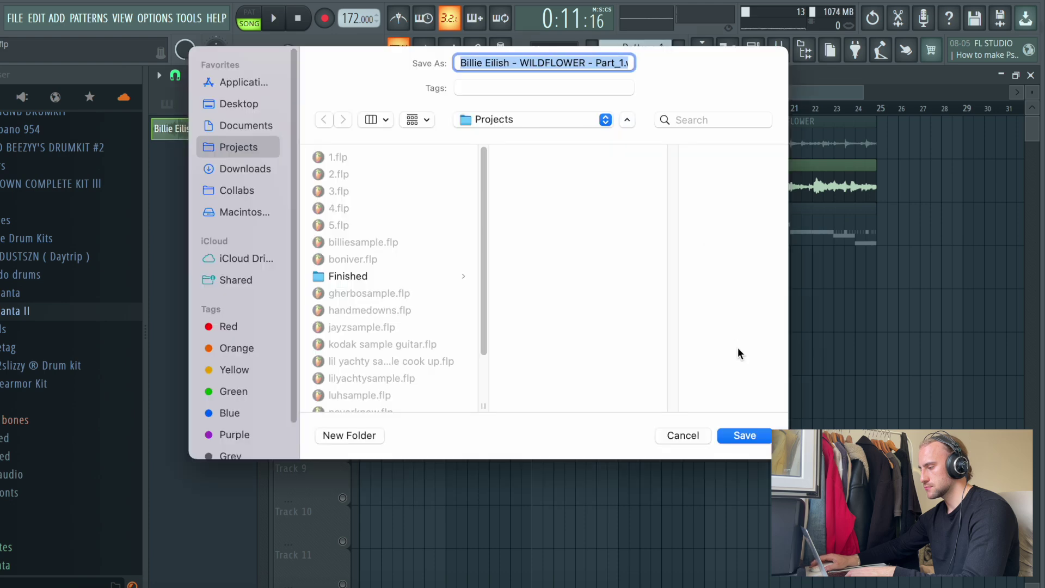
{"action": "left_click", "coordinate": [745, 435]}
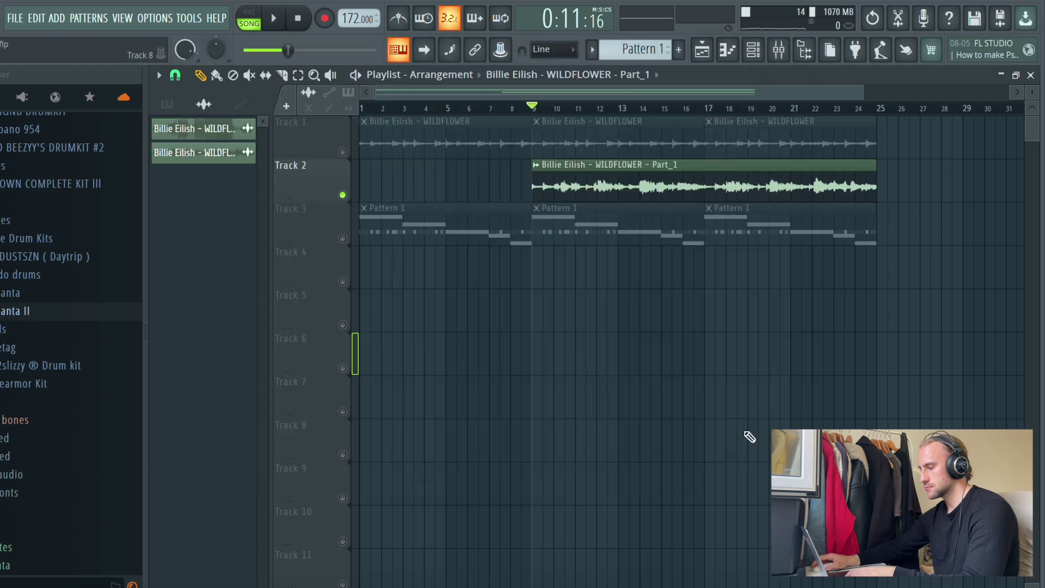
Step: Route the Part_1 sample to mixer track 2, lower its channel volume and turn Track 1 back on
{"action": "double_click", "coordinate": [675, 182]}
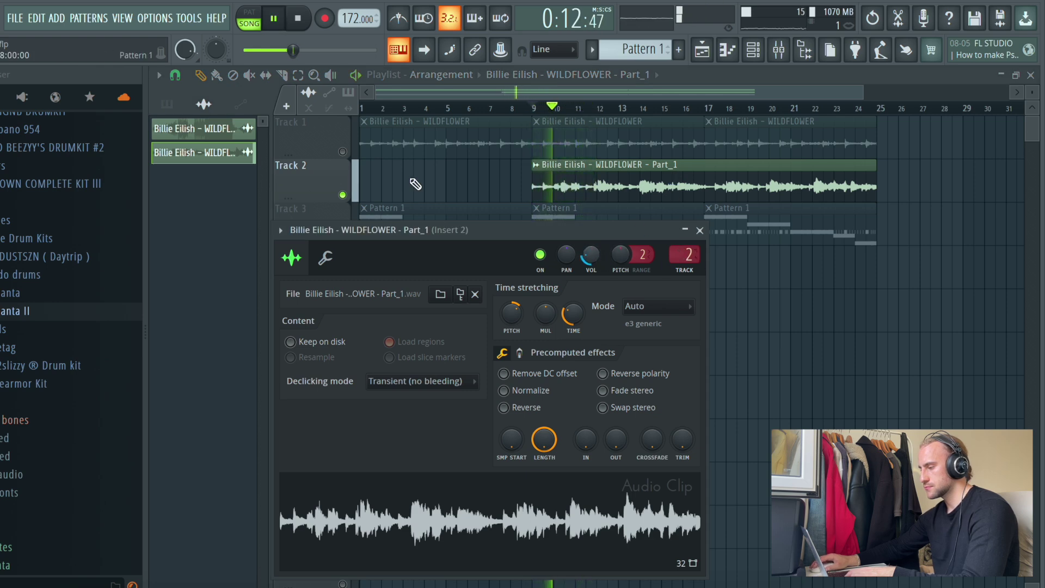
{"action": "left_click", "coordinate": [343, 152]}
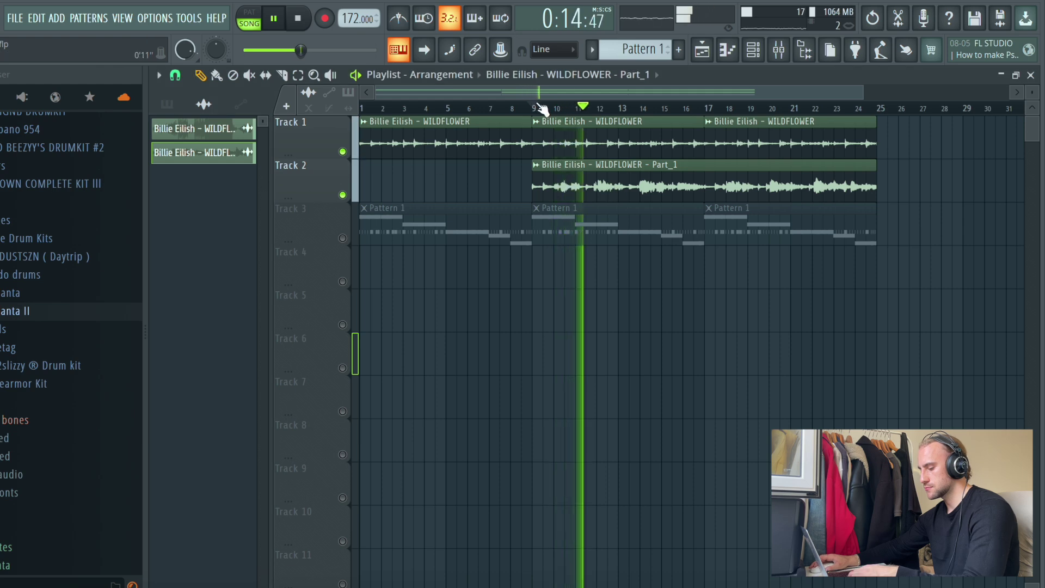
Step: Compare the Part_1 clip's timing with Track 1 around bar 9 and split the clip at bar 17
{"action": "scroll", "coordinate": [543, 109], "scroll_direction": "up", "scroll_amount": 2}
{"action": "scroll", "coordinate": [543, 108], "scroll_direction": "up", "scroll_amount": 3}
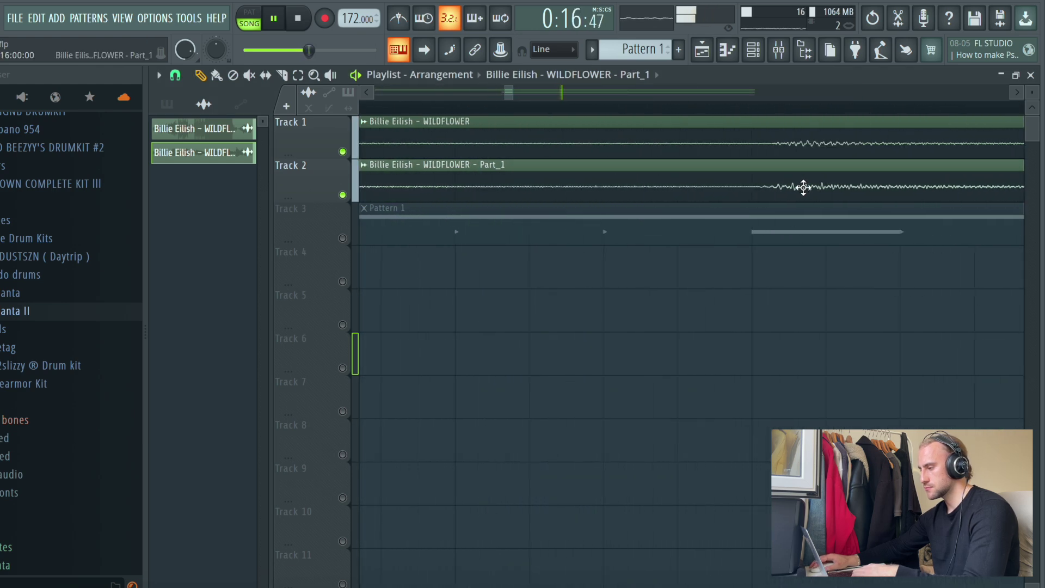
{"action": "scroll", "coordinate": [793, 120], "scroll_direction": "down", "scroll_amount": 5}
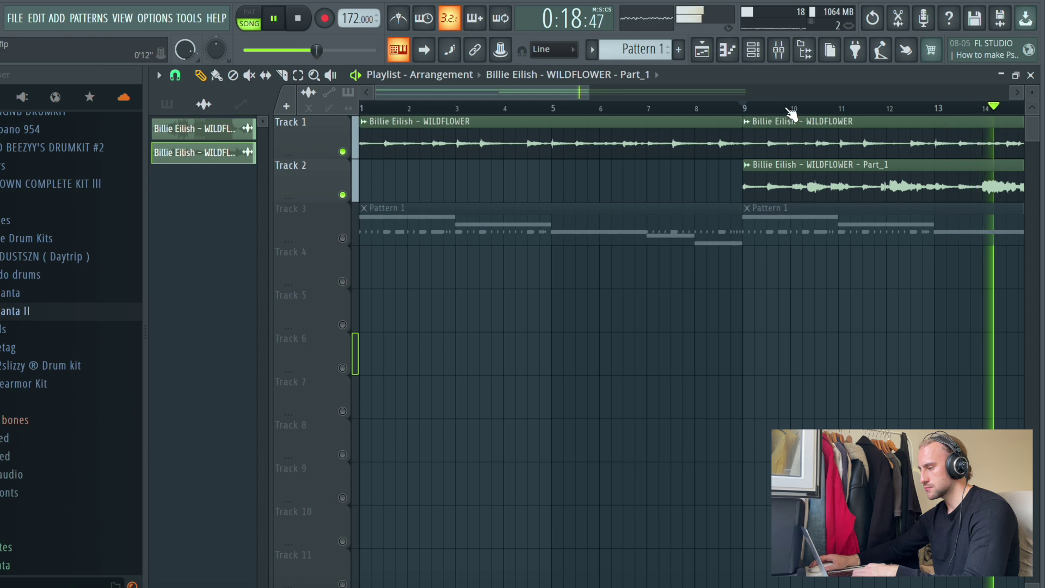
{"action": "scroll", "coordinate": [792, 114], "scroll_direction": "down", "scroll_amount": 3}
{"action": "scroll", "coordinate": [554, 112], "scroll_direction": "up", "scroll_amount": 3}
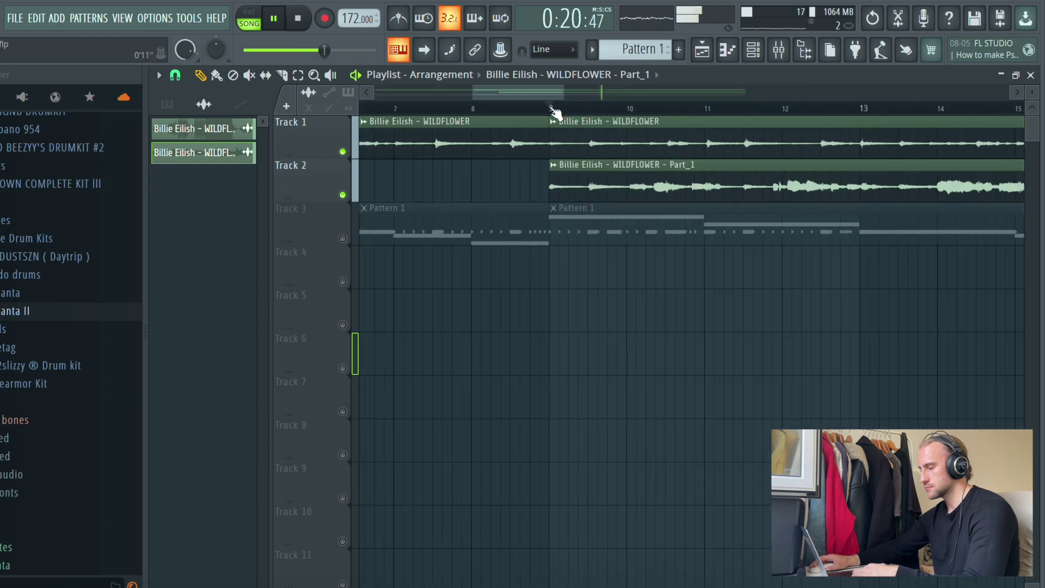
{"action": "scroll", "coordinate": [577, 114], "scroll_direction": "down", "scroll_amount": 4}
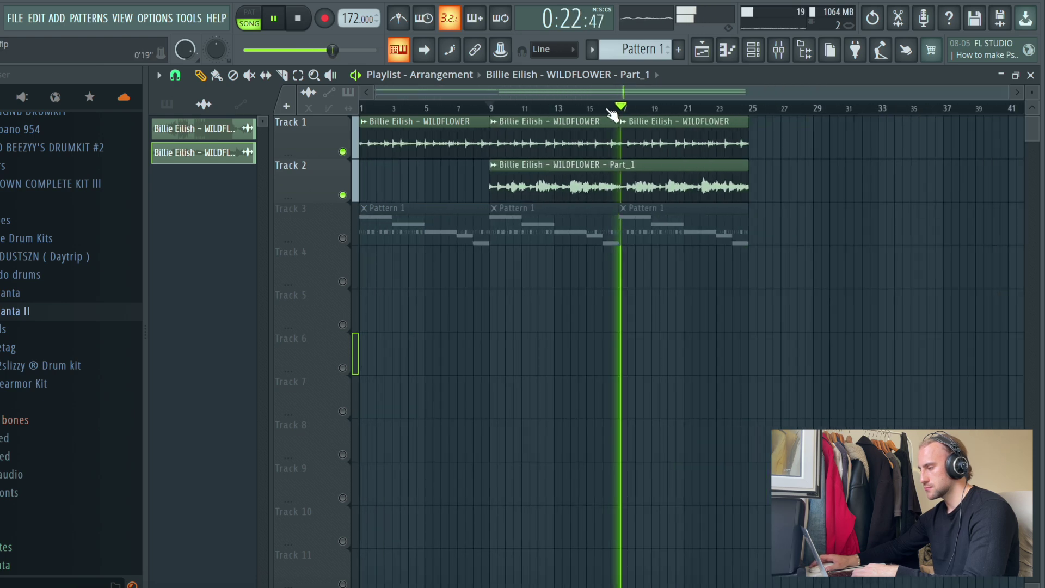
{"action": "scroll", "coordinate": [634, 115], "scroll_direction": "up", "scroll_amount": 4}
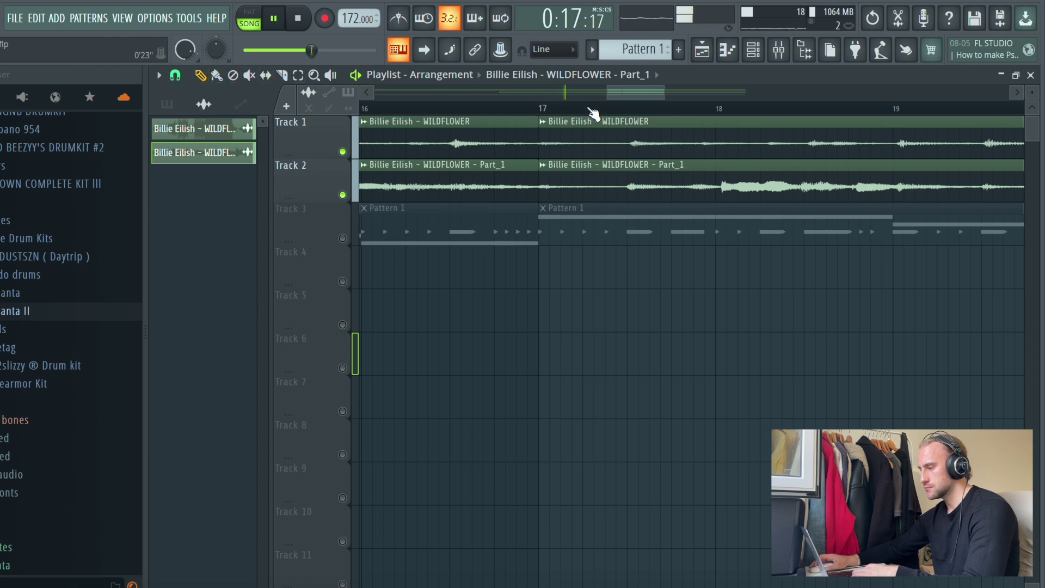
Step: Check the second Part_1 clip's timing from bar 17 and align its end with bar 25
{"action": "scroll", "coordinate": [648, 116], "scroll_direction": "up", "scroll_amount": 3}
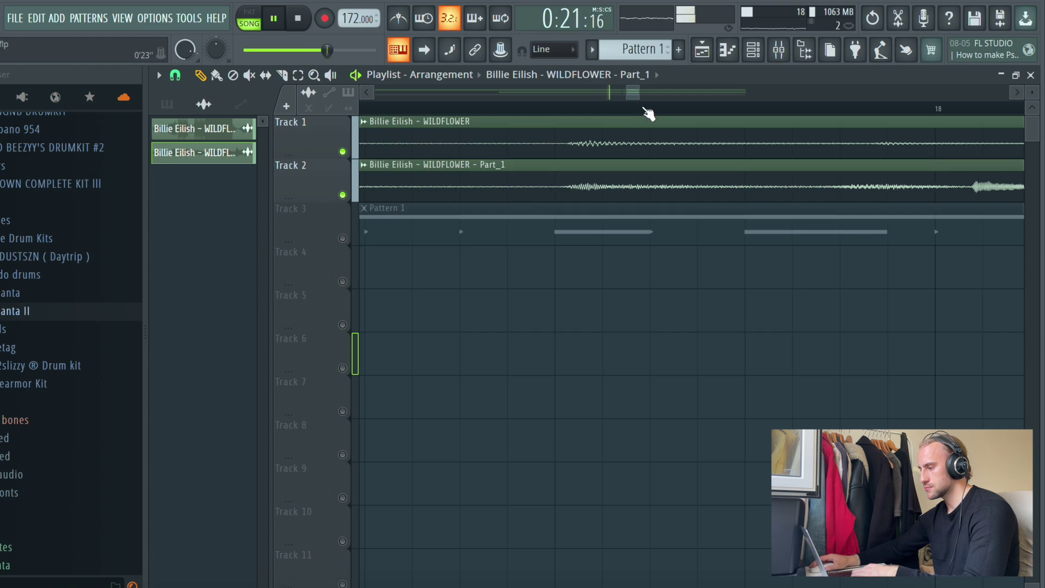
{"action": "scroll", "coordinate": [648, 113], "scroll_direction": "down", "scroll_amount": 6}
{"action": "scroll", "coordinate": [749, 116], "scroll_direction": "up", "scroll_amount": 6}
{"action": "left_click_drag", "start_coordinate": [747, 186], "coordinate": [776, 187]}
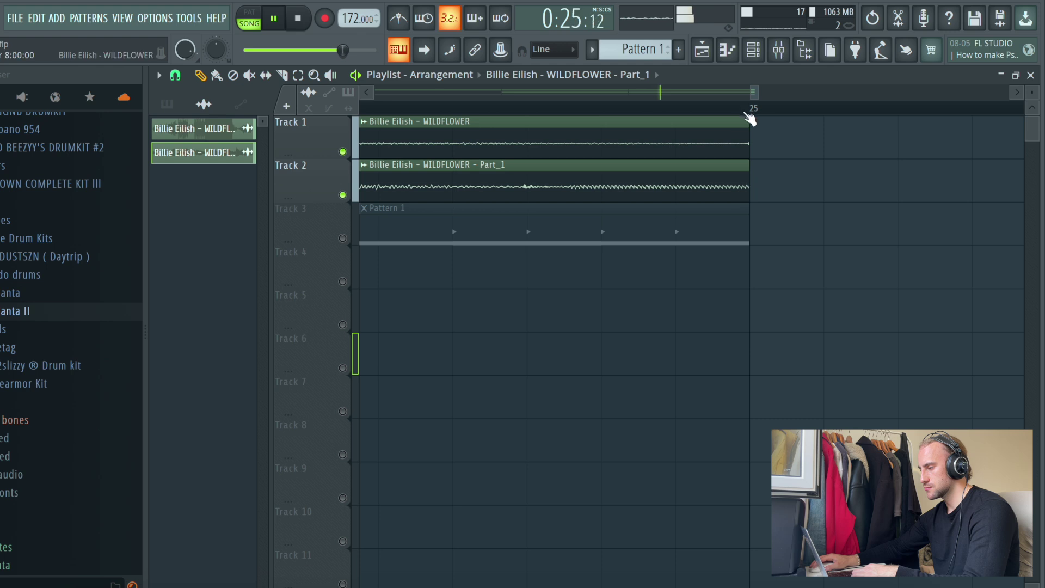
{"action": "scroll", "coordinate": [750, 119], "scroll_direction": "down", "scroll_amount": 6}
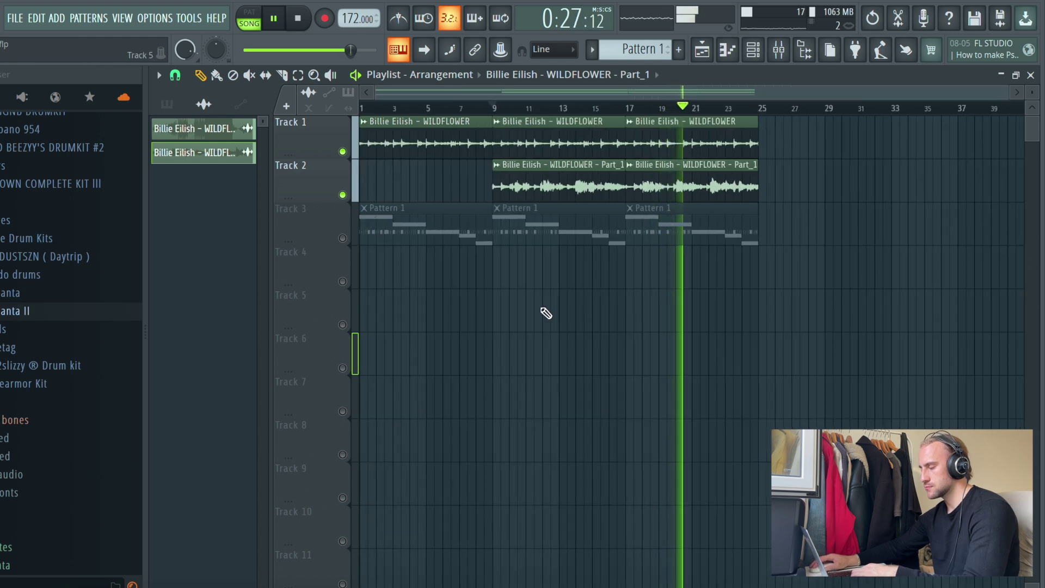
Step: Split the Part_1 clip on Track 2 at bar 21 and nudge the piece after the cut slightly later
{"action": "left_click", "coordinate": [664, 110]}
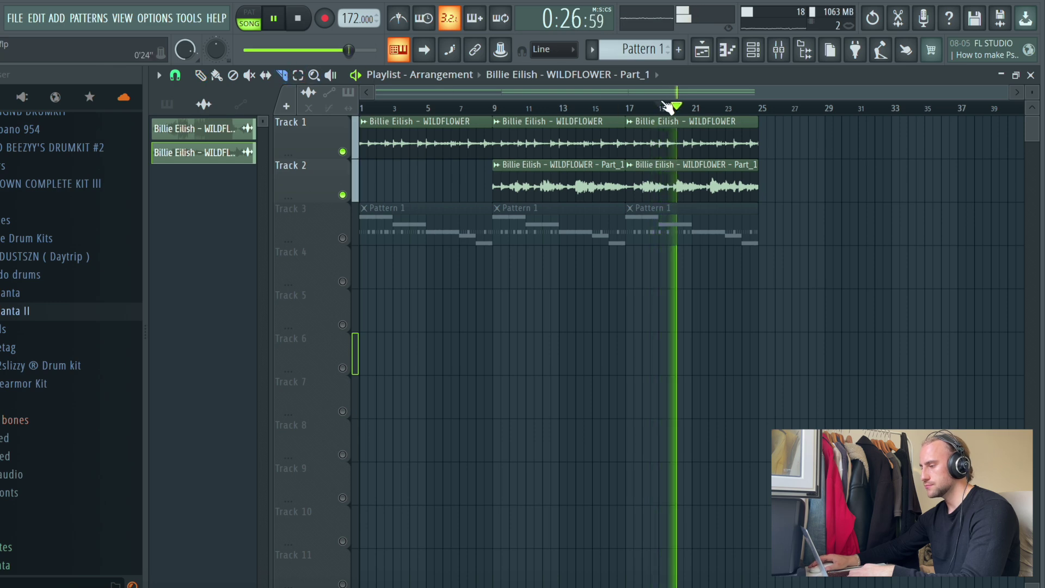
{"action": "scroll", "coordinate": [686, 109], "scroll_direction": "up", "scroll_amount": 6}
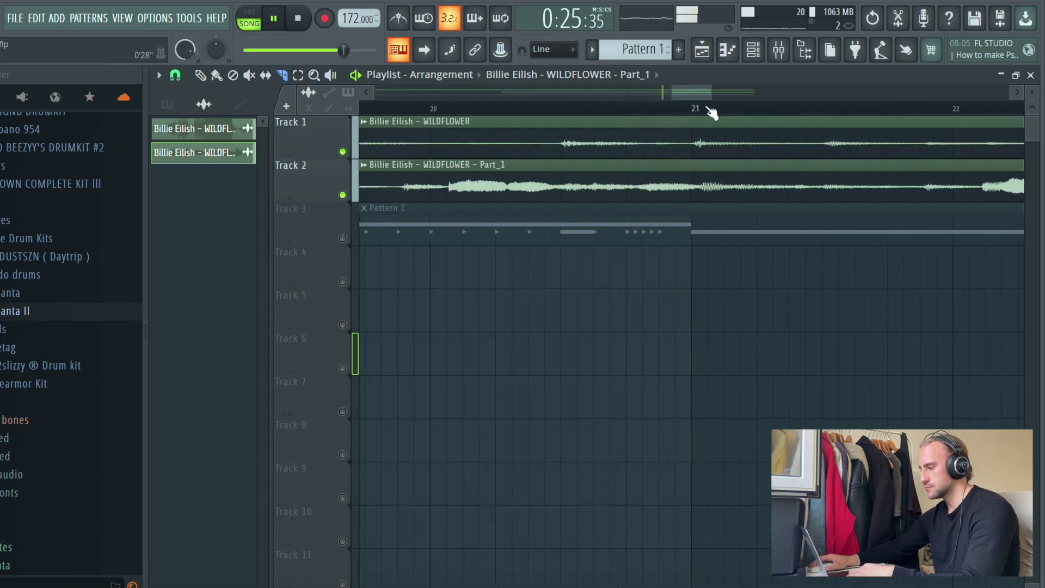
{"action": "left_click", "coordinate": [692, 183]}
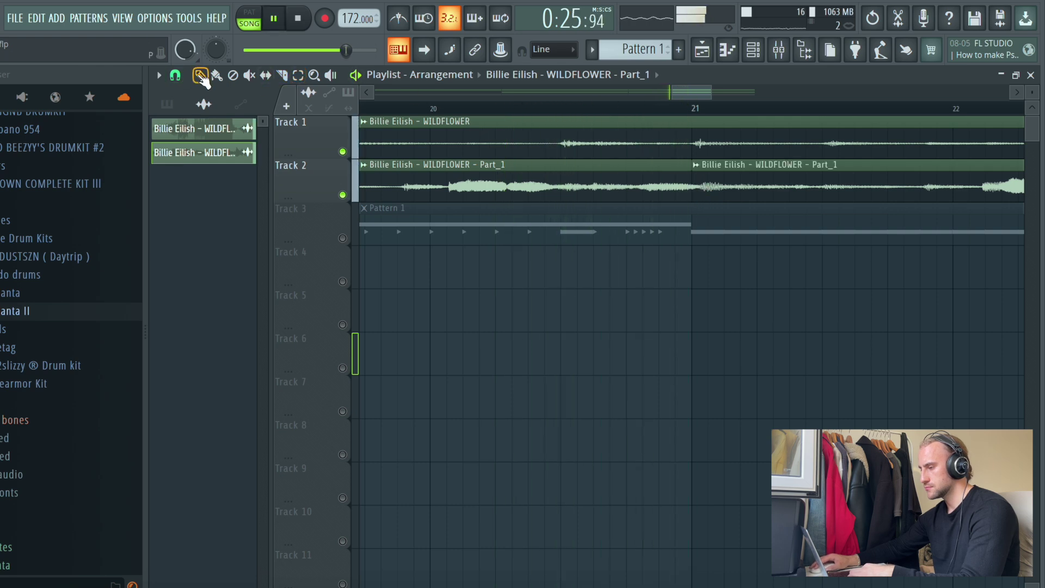
{"action": "left_click_drag", "start_coordinate": [710, 192], "coordinate": [716, 193]}
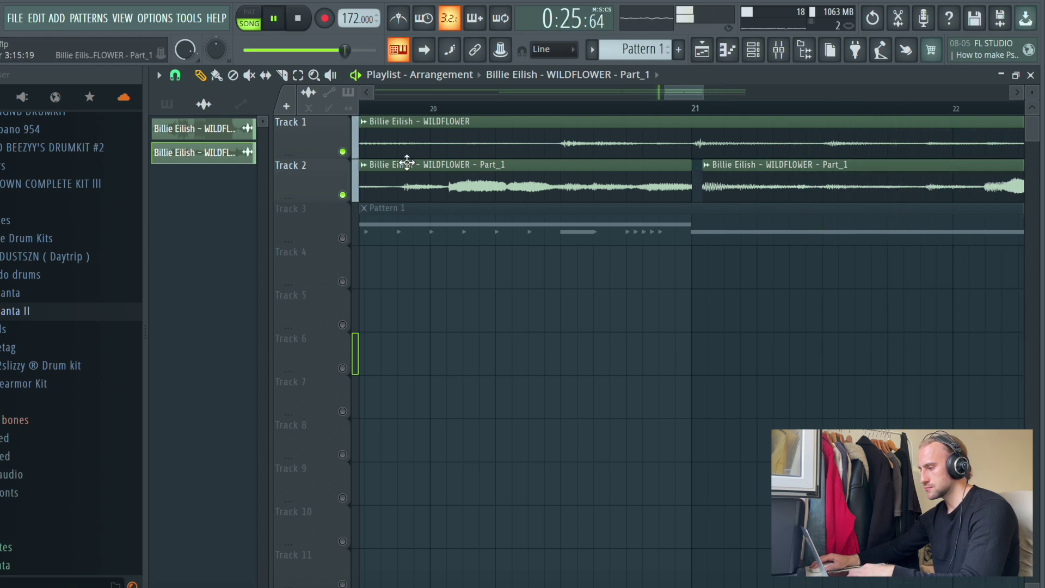
Step: Split the Part_1 clip at bar 20, nudge the piece up to bar 21 slightly later and compare playback with Track 2 muted
{"action": "left_click", "coordinate": [430, 185]}
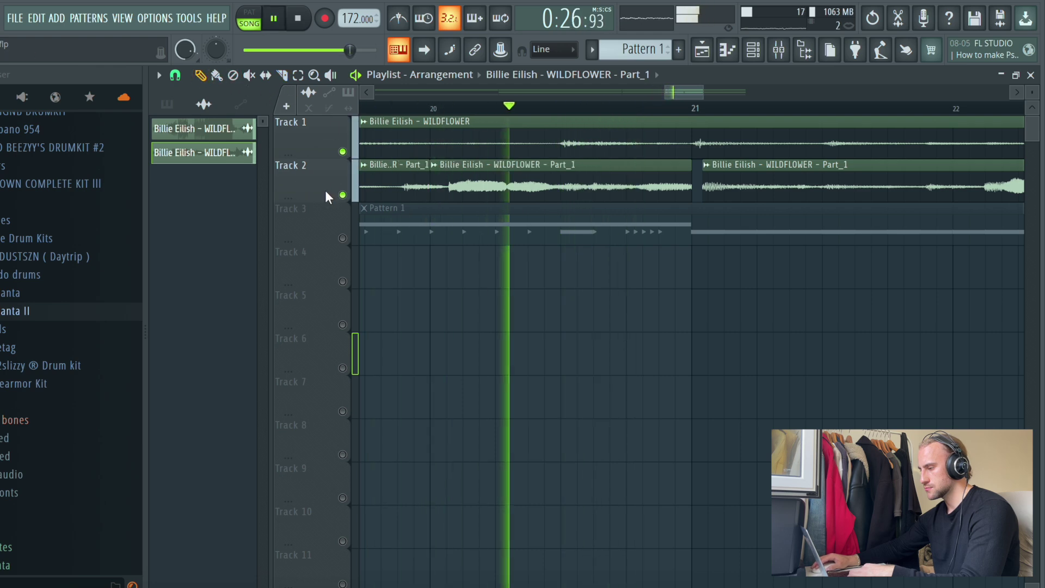
{"action": "left_click", "coordinate": [342, 194]}
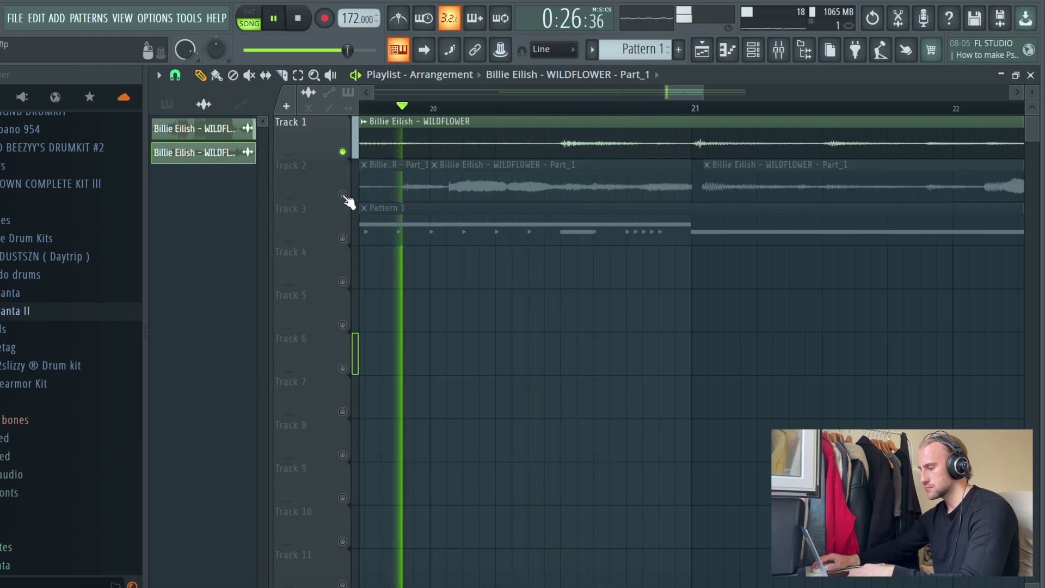
{"action": "left_click", "coordinate": [343, 194]}
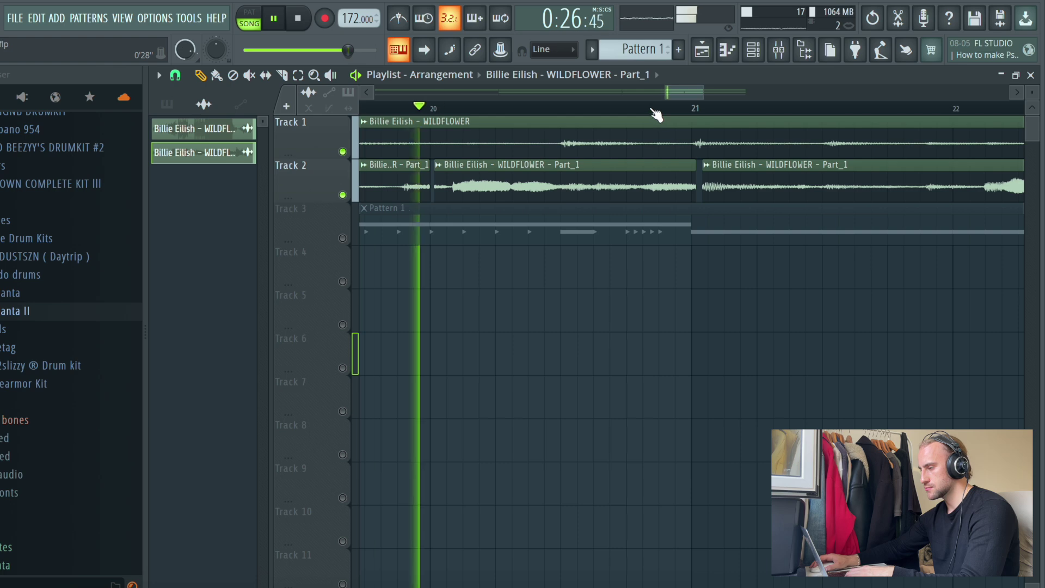
{"action": "scroll", "coordinate": [657, 111], "scroll_direction": "down", "scroll_amount": 10}
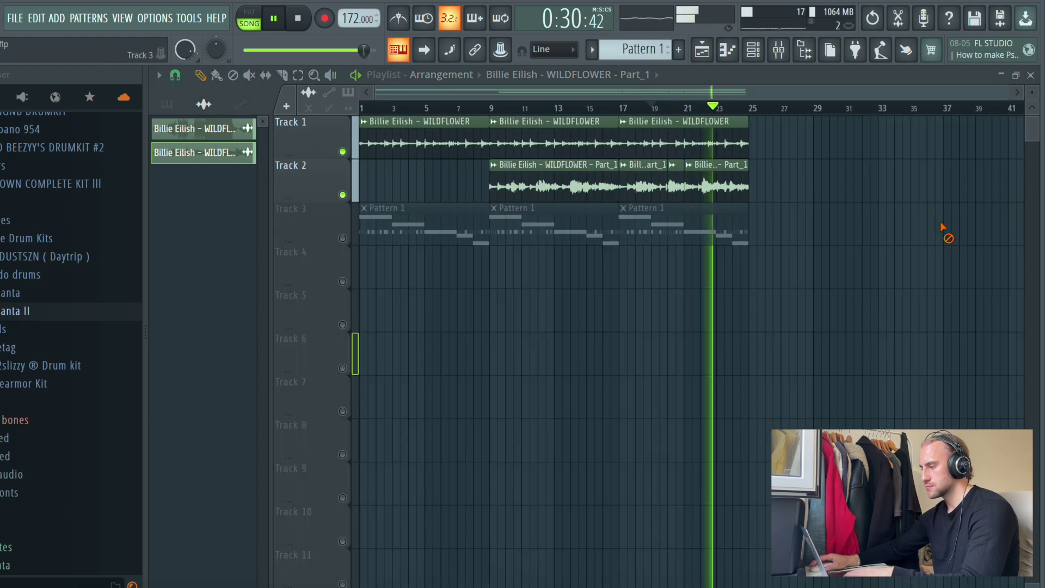
Step: Copy the ValhallaVintageVerb settings from mixer Insert 1 to the first effect slot of Insert 2 and save the project
{"action": "key", "text": "F9"}
{"action": "left_click", "coordinate": [288, 207]}
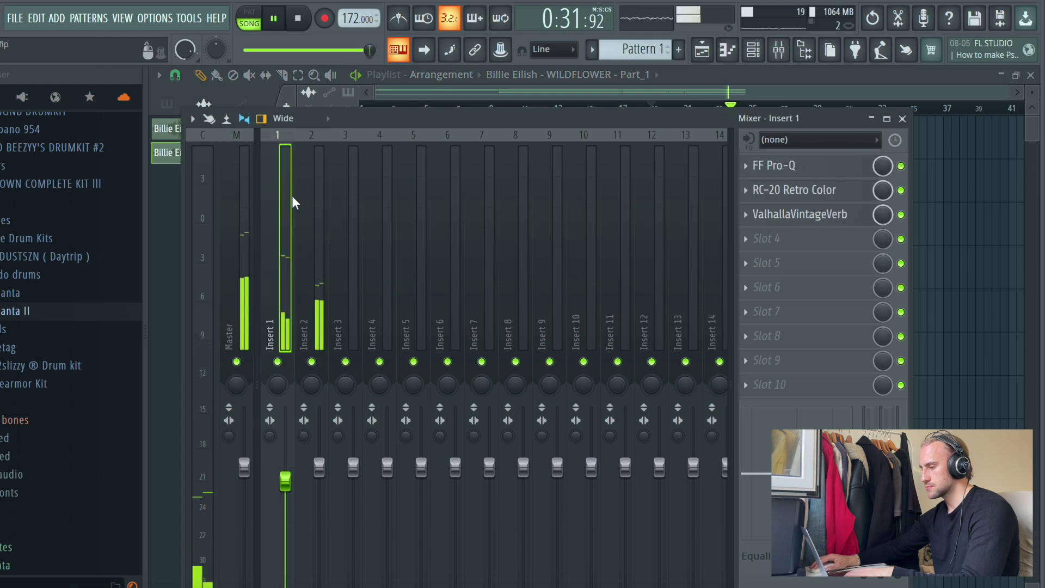
{"action": "left_click", "coordinate": [746, 214]}
{"action": "left_click", "coordinate": [773, 304]}
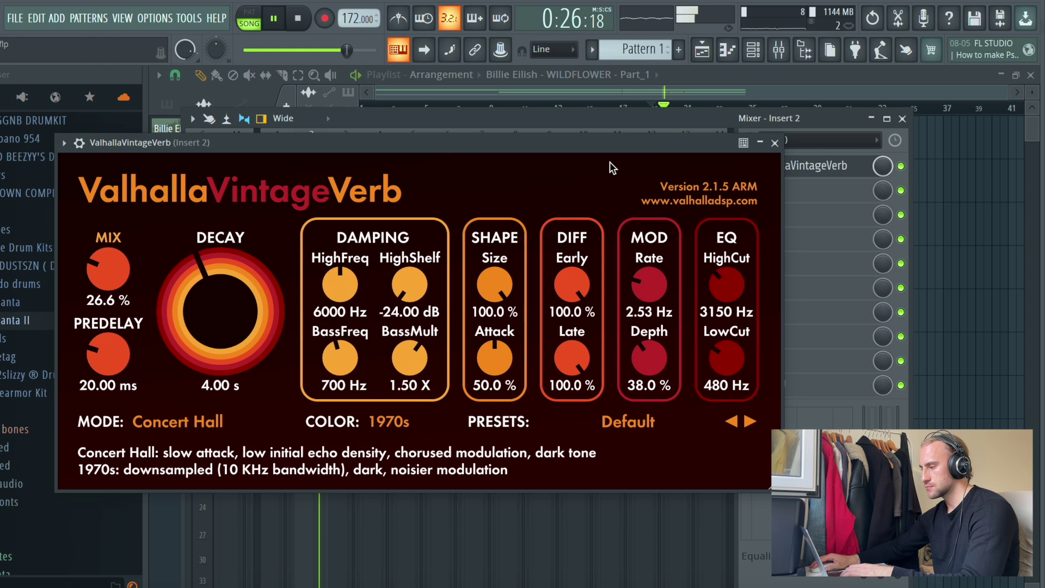
{"action": "left_click", "coordinate": [775, 144]}
{"action": "left_click", "coordinate": [18, 21]}
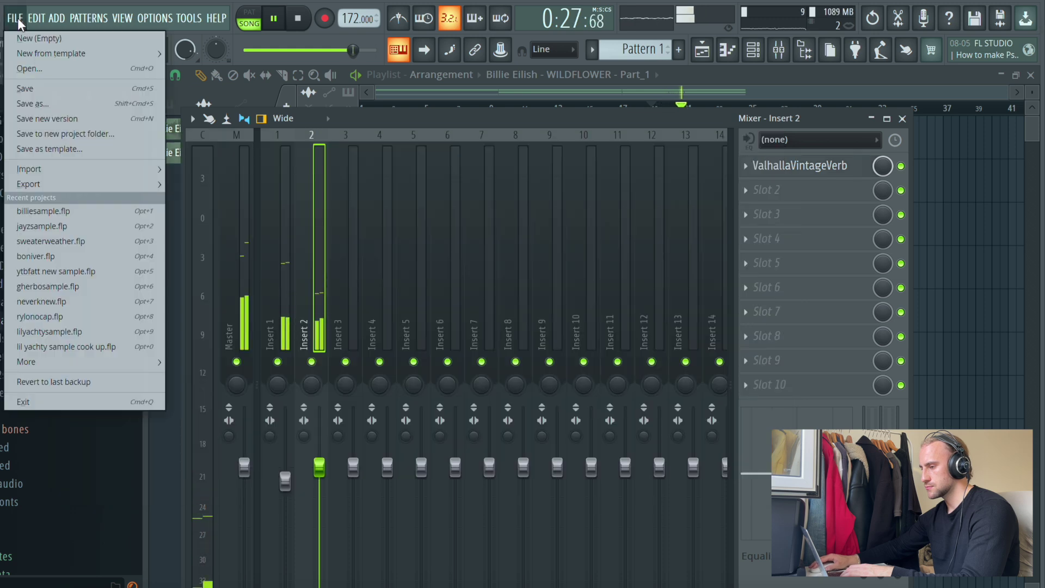
{"action": "left_click", "coordinate": [26, 88]}
Step: Add FF Pro-Q to Insert 2 with a high shelf of about -26.8 dB at 2883 Hz, and widen the insert's stereo separation
{"action": "left_click", "coordinate": [791, 192]}
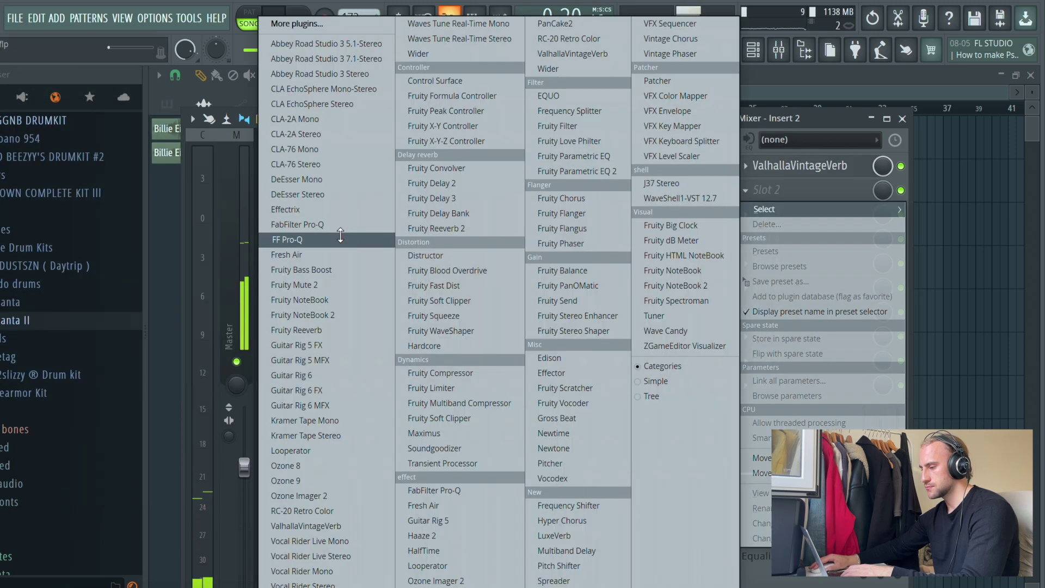
{"action": "left_click", "coordinate": [327, 236]}
{"action": "left_click_drag", "start_coordinate": [631, 315], "coordinate": [467, 361]}
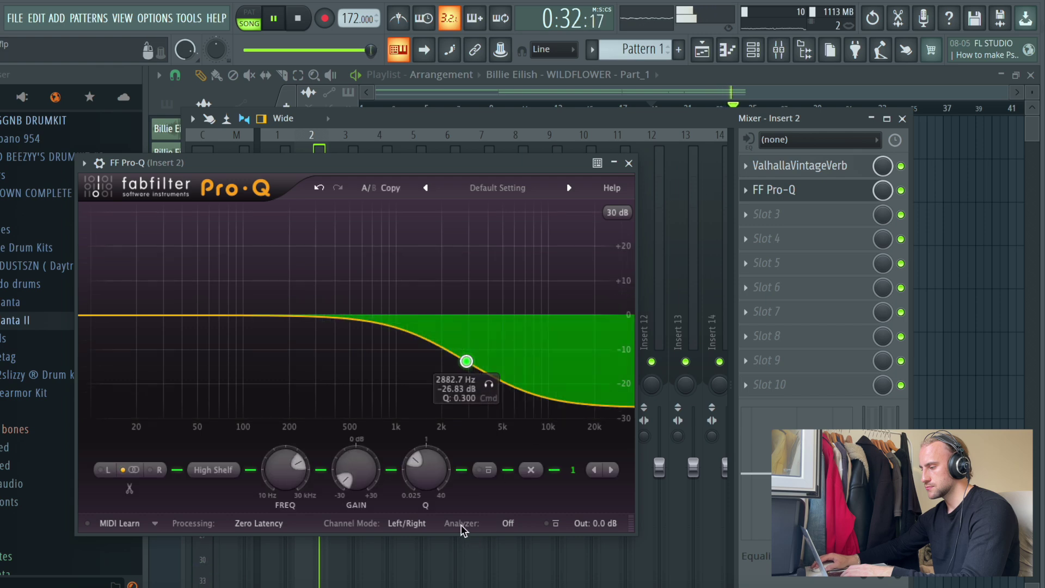
{"action": "left_click", "coordinate": [629, 163]}
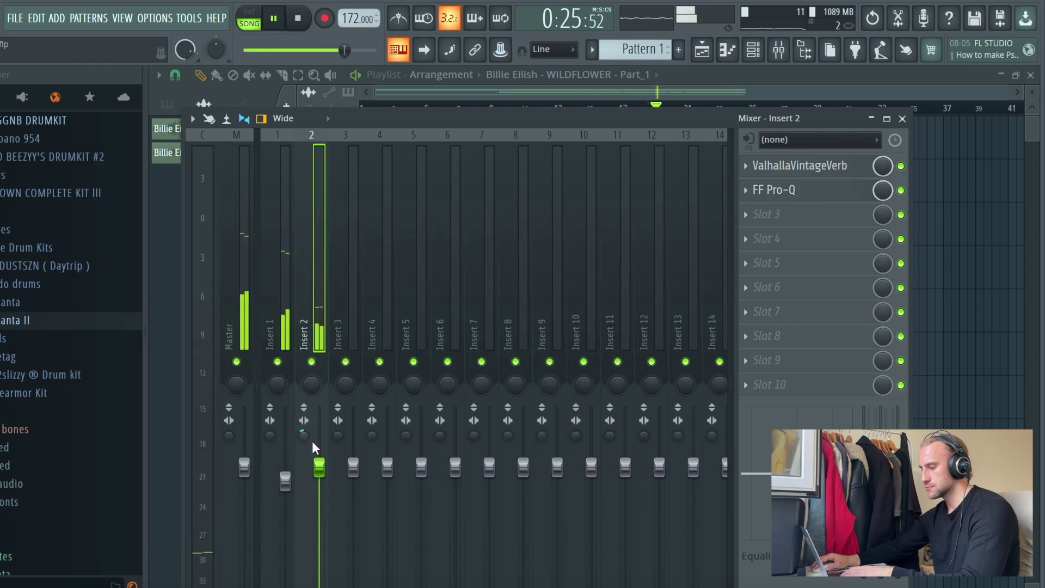
{"action": "left_click_drag", "start_coordinate": [304, 436], "coordinate": [304, 445]}
{"action": "left_click", "coordinate": [17, 18]}
Step: Load PanCake2 in slot 3 of Insert 2, set its LFO length to 8 Bars and apply the sine waveform
{"action": "left_click", "coordinate": [806, 216]}
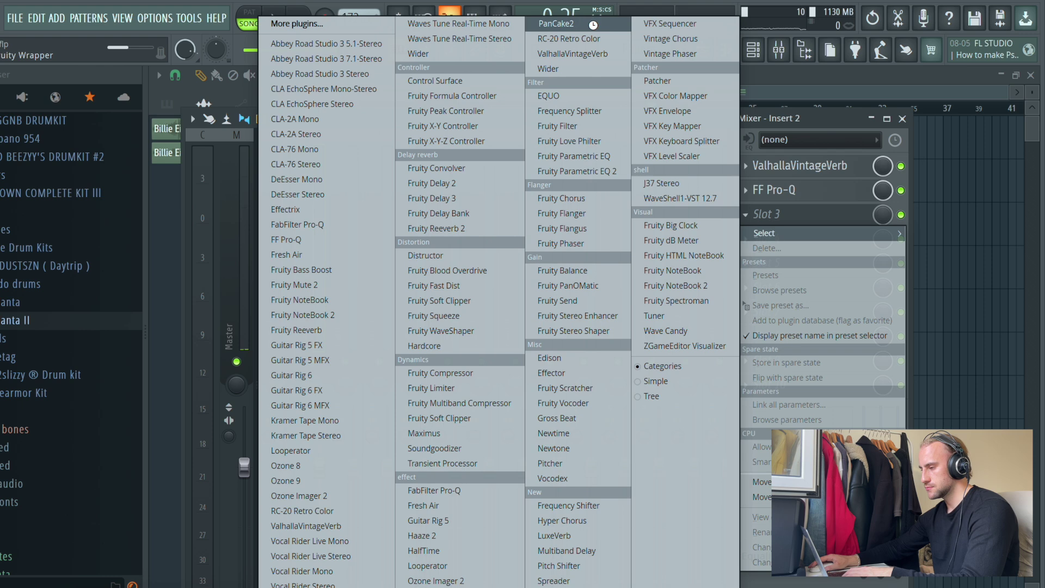
{"action": "left_click", "coordinate": [592, 24]}
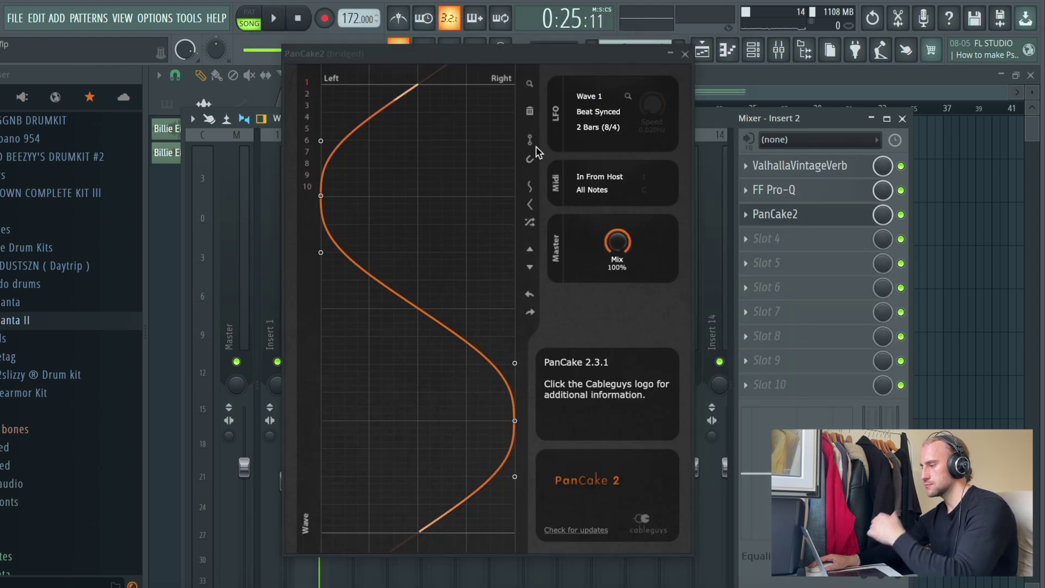
{"action": "left_click", "coordinate": [597, 129]}
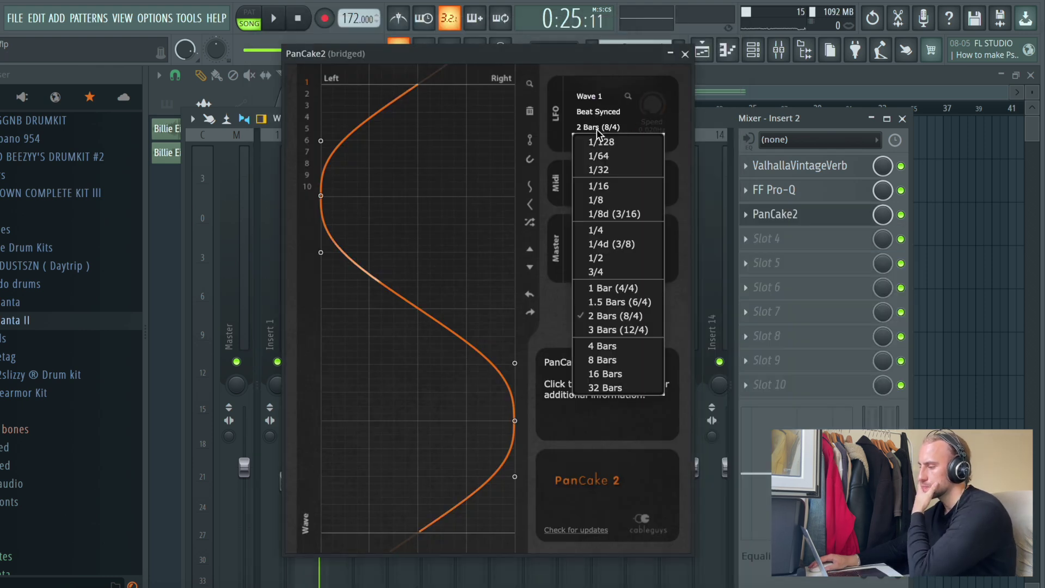
{"action": "left_click", "coordinate": [626, 360]}
{"action": "left_click", "coordinate": [529, 186]}
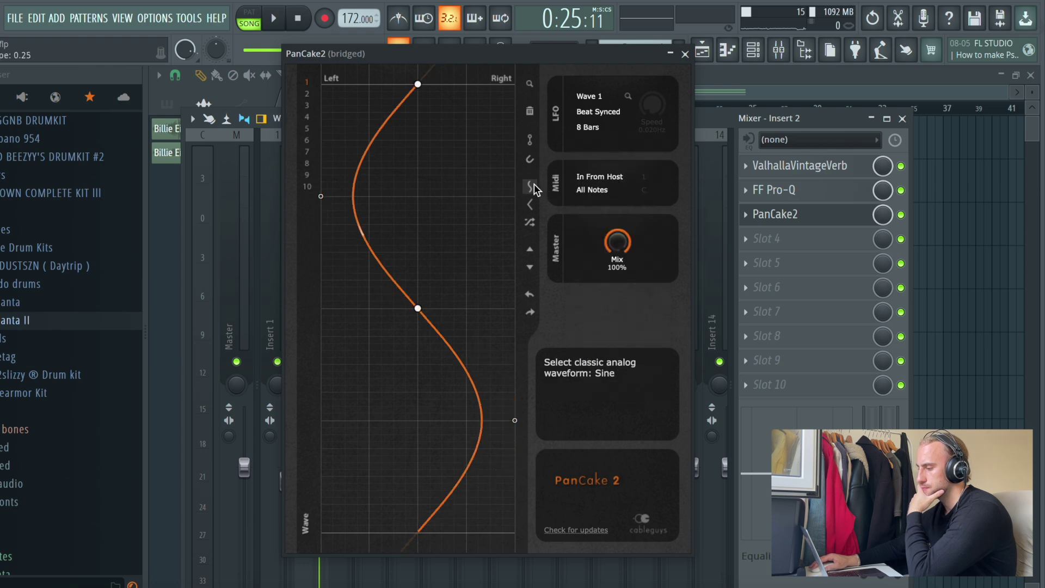
Step: Close the PanCake2 editor and play the arrangement from bar 9
{"action": "left_click", "coordinate": [685, 53]}
{"action": "left_click", "coordinate": [702, 50]}
{"action": "key", "text": "space"}
{"action": "left_click", "coordinate": [488, 107]}
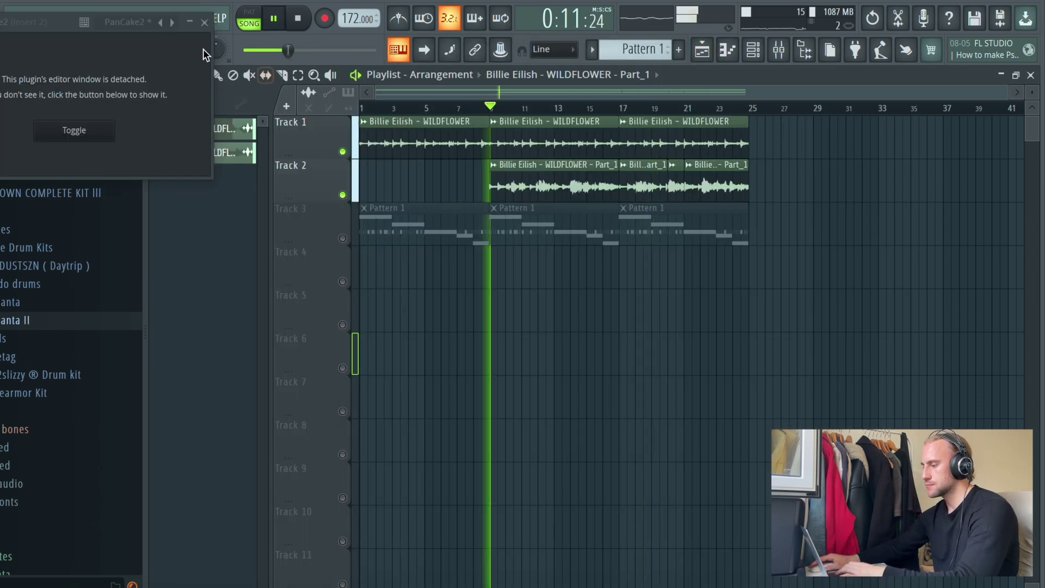
{"action": "left_click", "coordinate": [204, 22]}
Step: Remove the opening Pattern 1 clip and rearrange Track 1 so repeated WILDFLOWER clips run from bar 9 to bar 57
{"action": "right_click", "coordinate": [415, 227]}
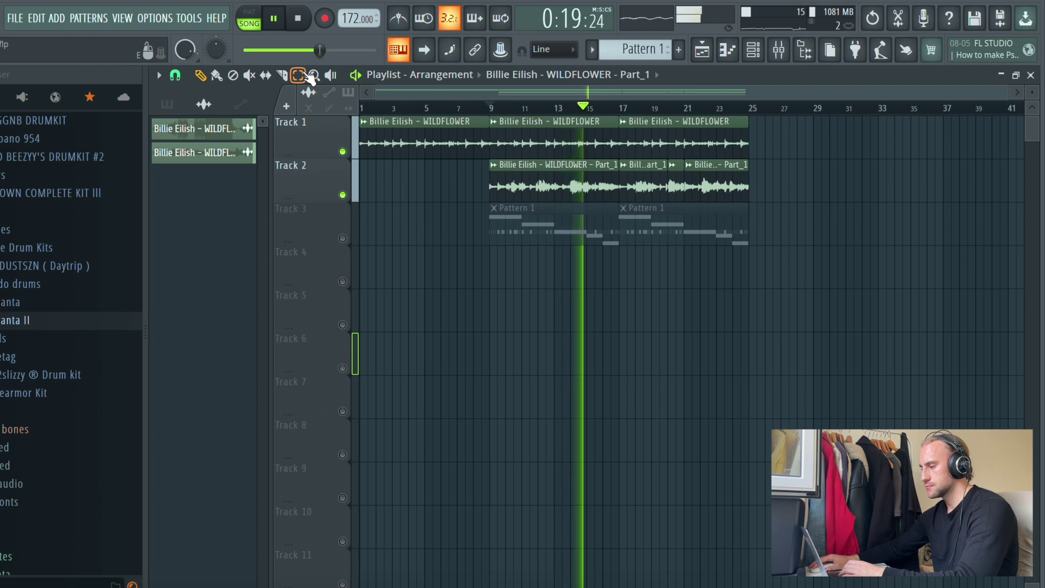
{"action": "left_click", "coordinate": [201, 76]}
{"action": "left_click_drag", "start_coordinate": [411, 150], "coordinate": [795, 147]}
{"action": "left_click", "coordinate": [888, 157]}
{"action": "left_click_drag", "start_coordinate": [888, 163], "coordinate": [837, 153]}
{"action": "scroll", "coordinate": [880, 109], "scroll_direction": "down", "scroll_amount": 3}
{"action": "left_click_drag", "start_coordinate": [943, 153], "coordinate": [936, 145]}
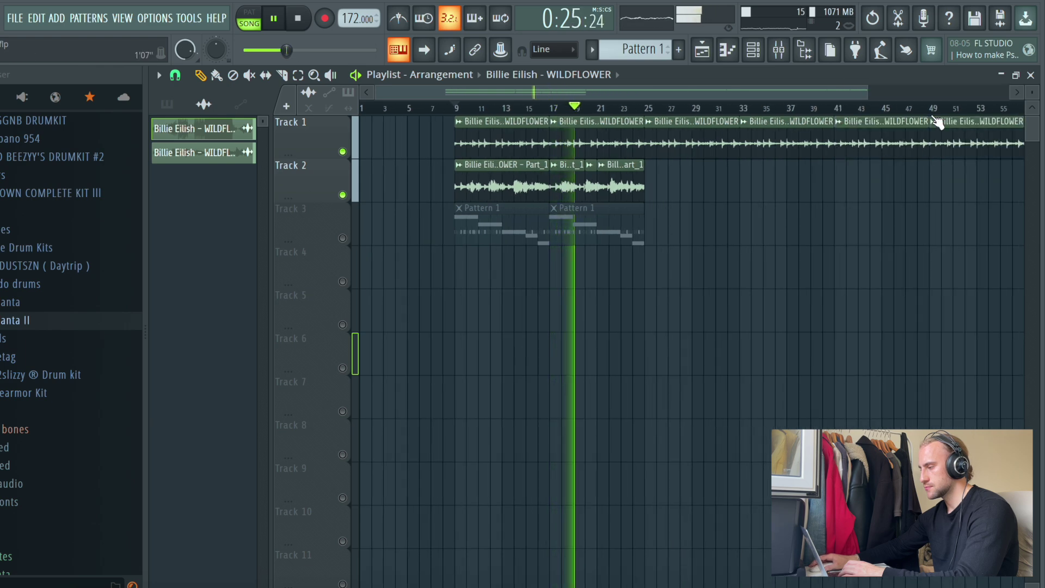
Step: Select all clips in the playlist and move them together so the arrangement starts at bar 1
{"action": "scroll", "coordinate": [937, 109], "scroll_direction": "down", "scroll_amount": 2}
{"action": "key", "text": "ctrl+a"}
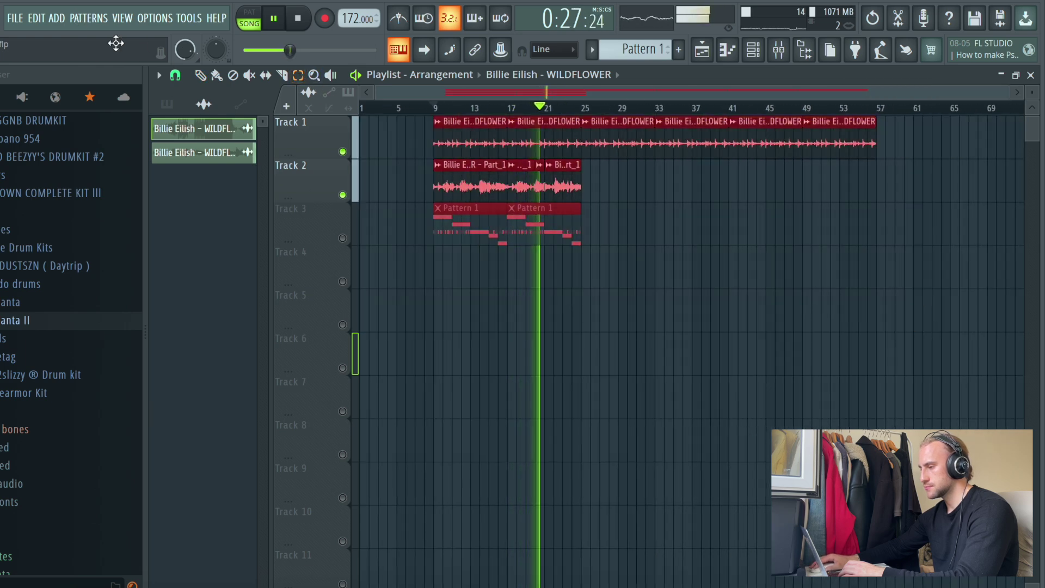
{"action": "left_click", "coordinate": [201, 77]}
{"action": "key", "text": "space"}
{"action": "left_click_drag", "start_coordinate": [444, 162], "coordinate": [296, 112]}
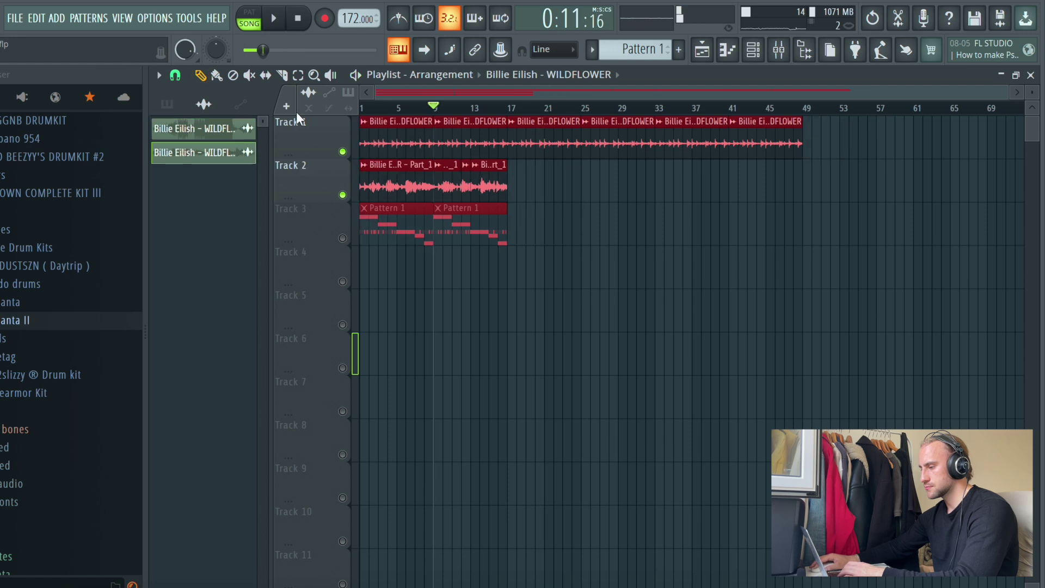
Step: Unmute Track 3, clear its Pattern 1 clips from bars 1 to 17 and fill bars 17 to 49 with four Pattern 1 clips
{"action": "left_click", "coordinate": [298, 19]}
{"action": "left_click", "coordinate": [586, 324]}
{"action": "left_click_drag", "start_coordinate": [561, 233], "coordinate": [581, 258]}
{"action": "left_click_drag", "start_coordinate": [669, 243], "coordinate": [661, 239]}
{"action": "left_click", "coordinate": [733, 249]}
{"action": "right_click", "coordinate": [380, 234]}
{"action": "left_click", "coordinate": [343, 238]}
Step: Select the whole 48-bar arrangement and duplicate it twice so the clips run up to bar 145
{"action": "mouse_move", "coordinate": [877, 316]}
{"action": "left_mouse_down"}
{"action": "mouse_move", "coordinate": [503, 128]}
{"action": "mouse_move", "coordinate": [364, 124]}
{"action": "left_mouse_up"}
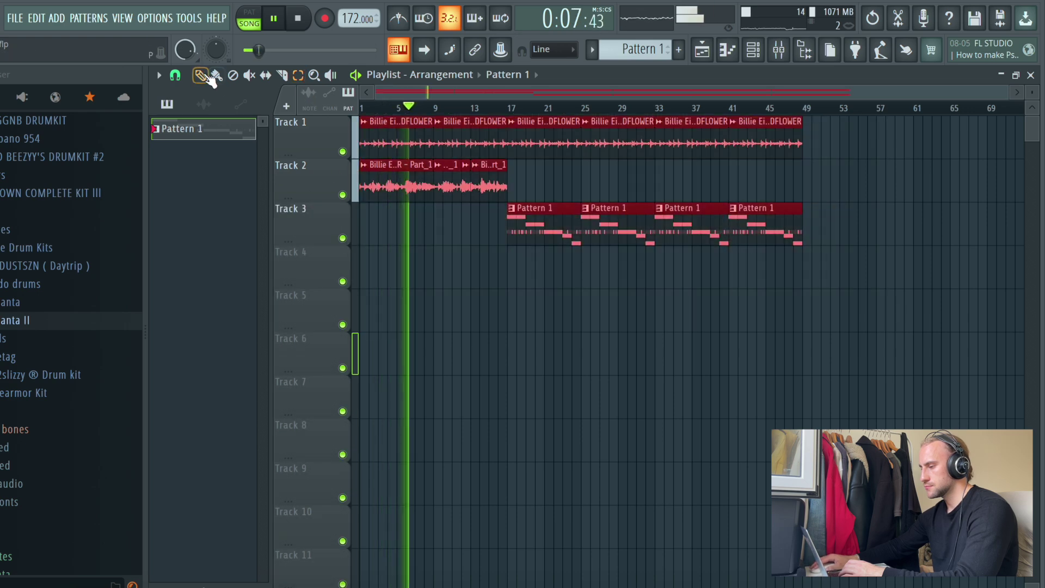
{"action": "key", "text": "ctrl+b"}
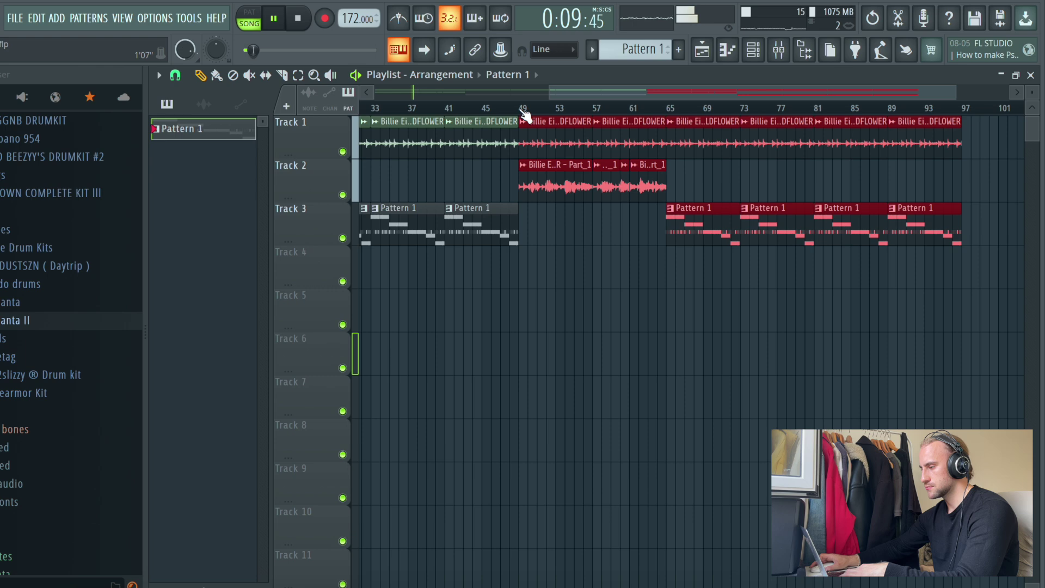
{"action": "scroll", "coordinate": [524, 114], "scroll_direction": "up", "scroll_amount": 3}
{"action": "scroll", "coordinate": [548, 117], "scroll_direction": "right", "scroll_amount": 5}
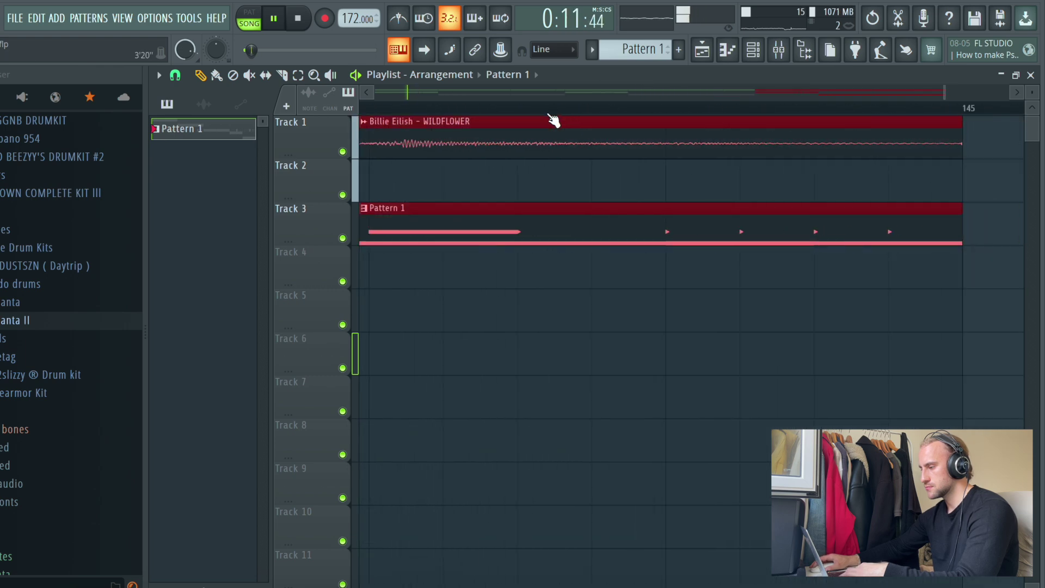
{"action": "scroll", "coordinate": [551, 115], "scroll_direction": "down", "scroll_amount": 5}
Step: Delete the Track 1 and Track 3 clips after bar 113, and place one closing WILDFLOWER clip from bar 113 to 121
{"action": "left_click", "coordinate": [821, 349], "text": "ctrl"}
{"action": "right_click", "coordinate": [842, 209]}
{"action": "right_click", "coordinate": [841, 140]}
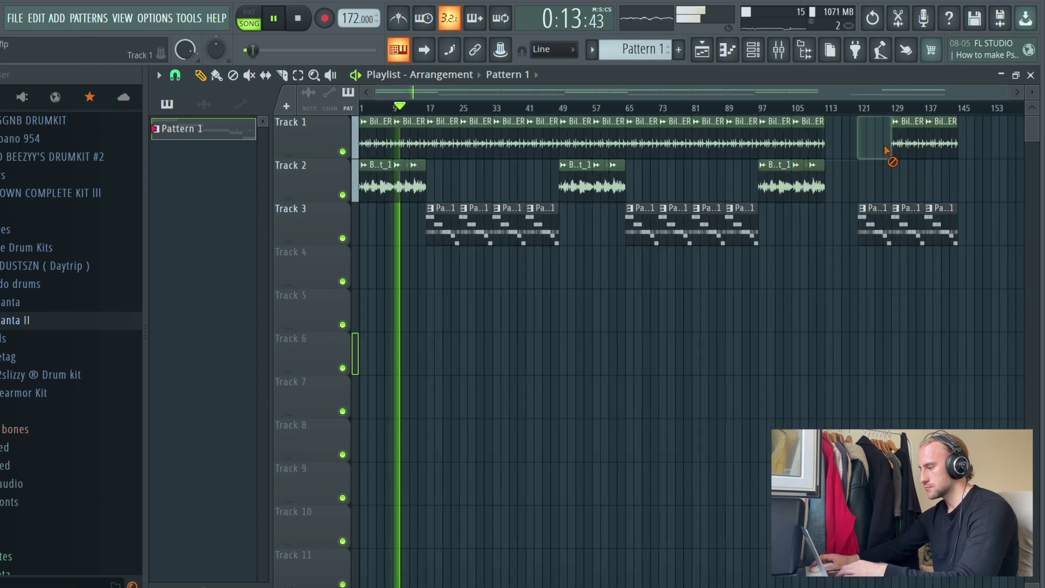
{"action": "right_click", "coordinate": [942, 225]}
{"action": "left_click", "coordinate": [812, 130]}
{"action": "left_click", "coordinate": [837, 133]}
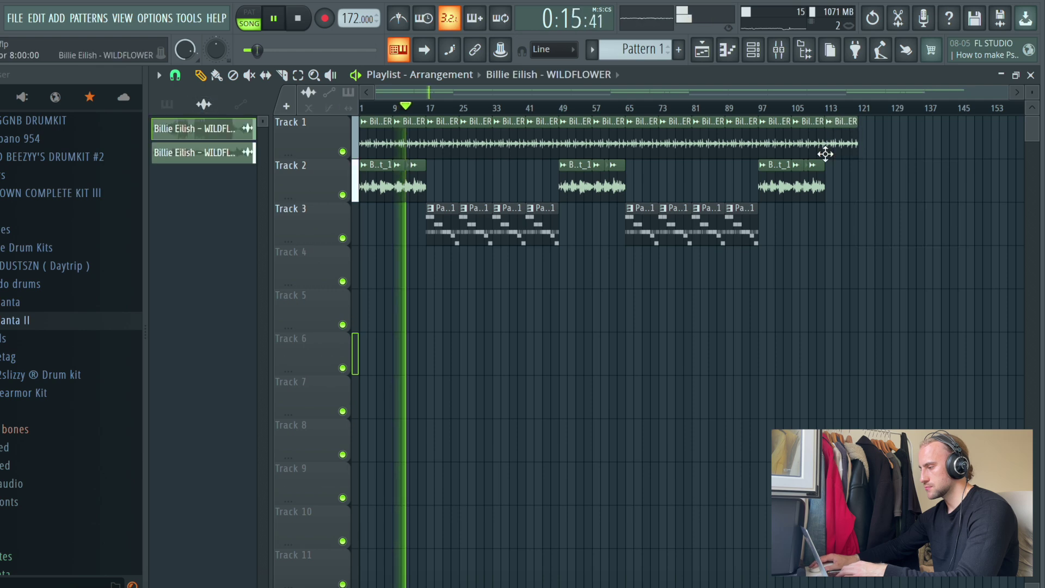
Step: Copy the Clap - Gas notes from Pattern 1 into the same channel of Pattern 2
{"action": "left_click", "coordinate": [752, 51]}
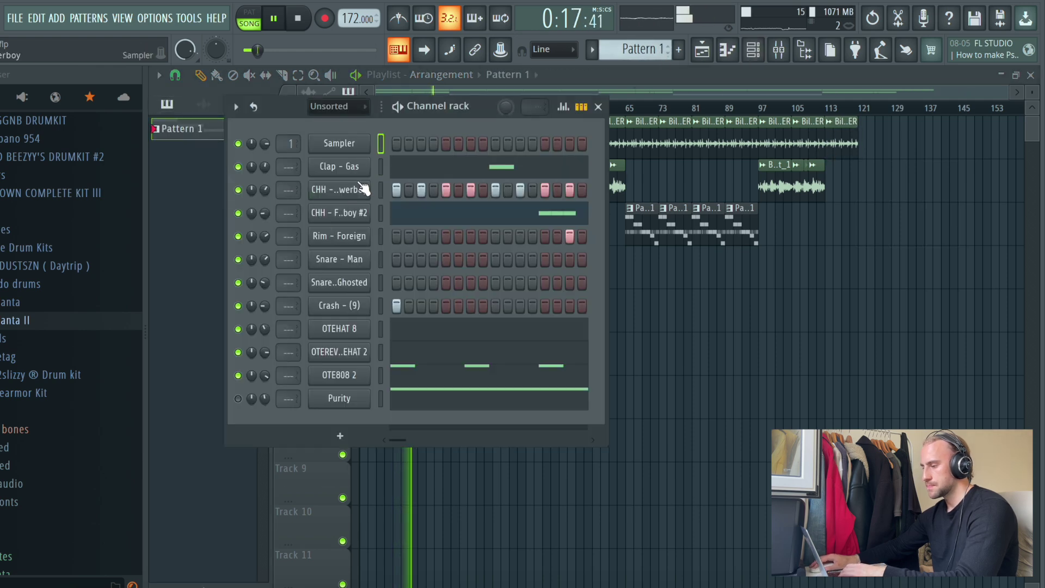
{"action": "right_click", "coordinate": [348, 171]}
{"action": "left_click", "coordinate": [547, 180]}
{"action": "scroll", "coordinate": [628, 54], "scroll_direction": "up", "scroll_amount": 1}
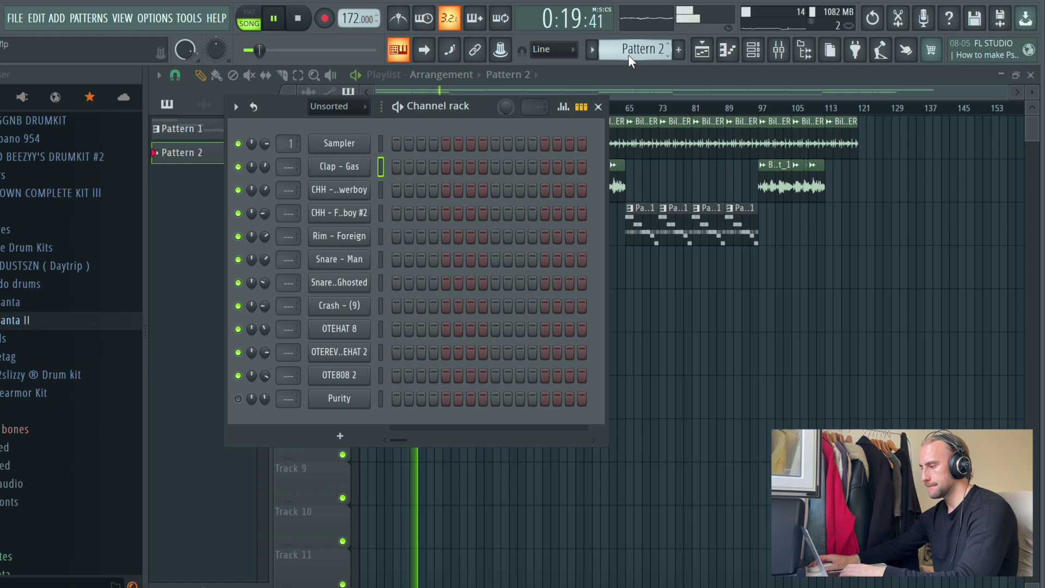
{"action": "right_click", "coordinate": [353, 169]}
{"action": "left_click", "coordinate": [523, 195]}
Step: Place Pattern 2 clips on Track 4 over bars 49 to 65 and bars 97 to 113
{"action": "left_click", "coordinate": [688, 355]}
{"action": "left_click", "coordinate": [559, 275]}
{"action": "left_click", "coordinate": [589, 280]}
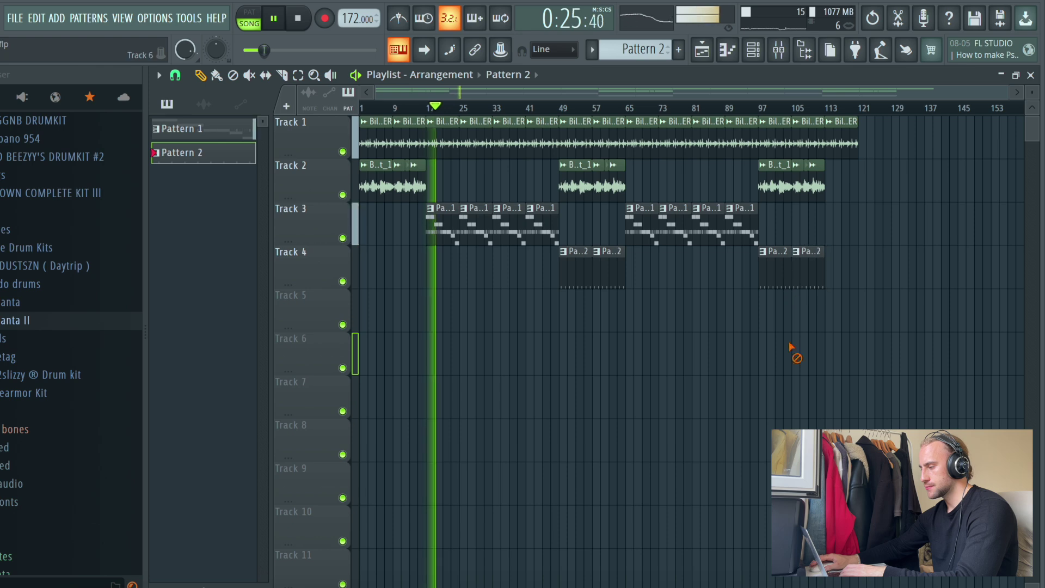
Step: Copy the Rim - Foreign steps from Pattern 1 into the same channel of Pattern 2
{"action": "left_click", "coordinate": [763, 55]}
{"action": "scroll", "coordinate": [652, 52], "scroll_direction": "up", "scroll_amount": 2}
{"action": "scroll", "coordinate": [643, 53], "scroll_direction": "down", "scroll_amount": 3}
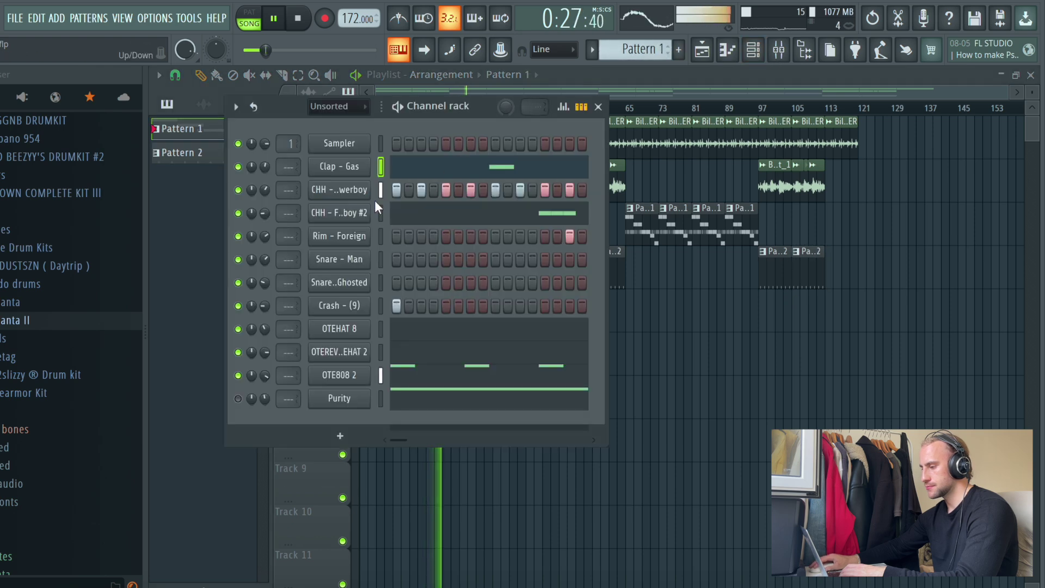
{"action": "right_click", "coordinate": [352, 217]}
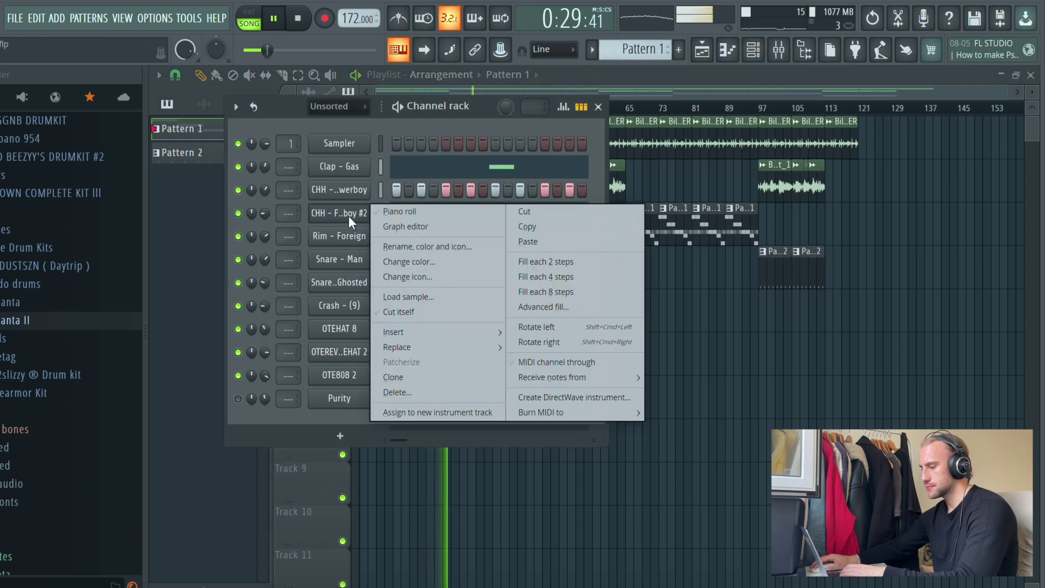
{"action": "key", "text": "Escape"}
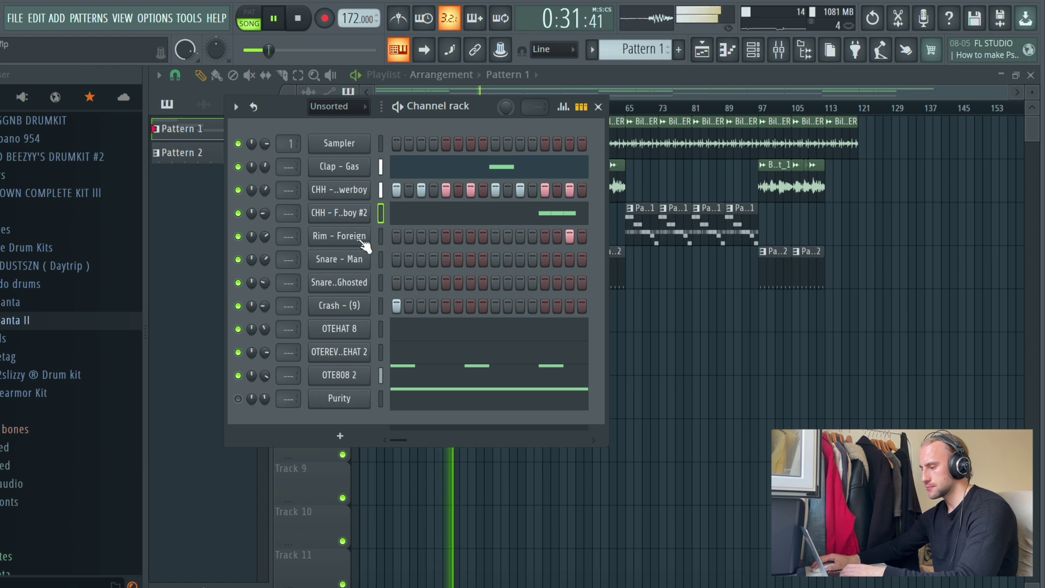
{"action": "right_click", "coordinate": [353, 245]}
{"action": "left_click", "coordinate": [588, 252]}
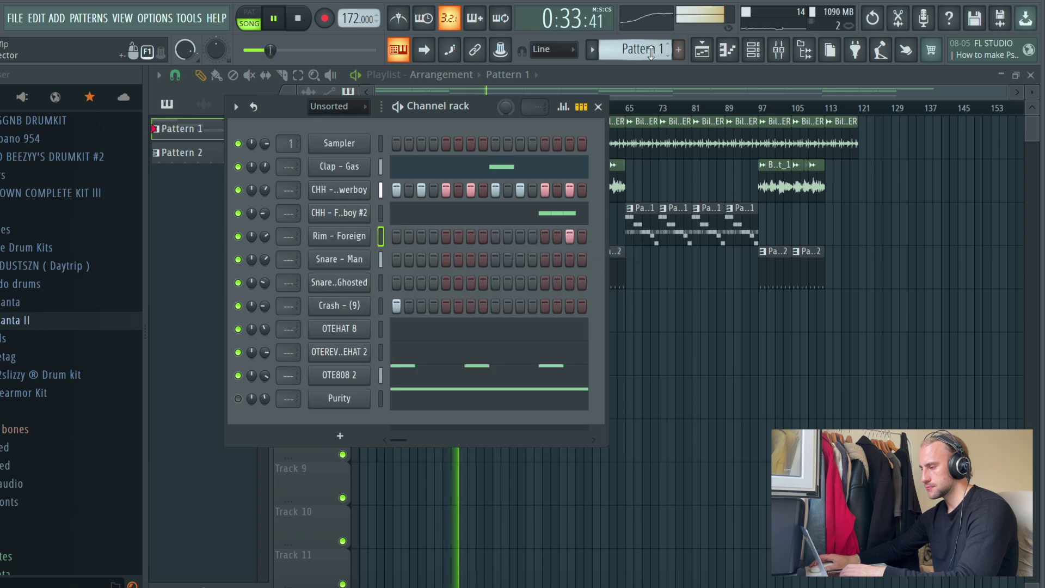
{"action": "scroll", "coordinate": [651, 51], "scroll_direction": "down", "scroll_amount": 1}
{"action": "right_click", "coordinate": [351, 235]}
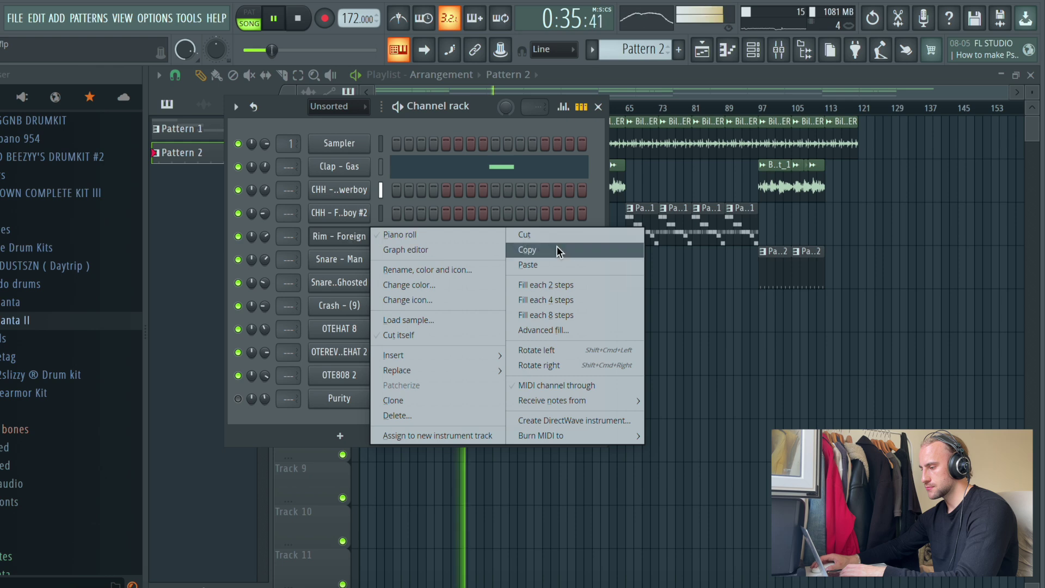
{"action": "left_click", "coordinate": [583, 267]}
{"action": "right_click", "coordinate": [696, 370]}
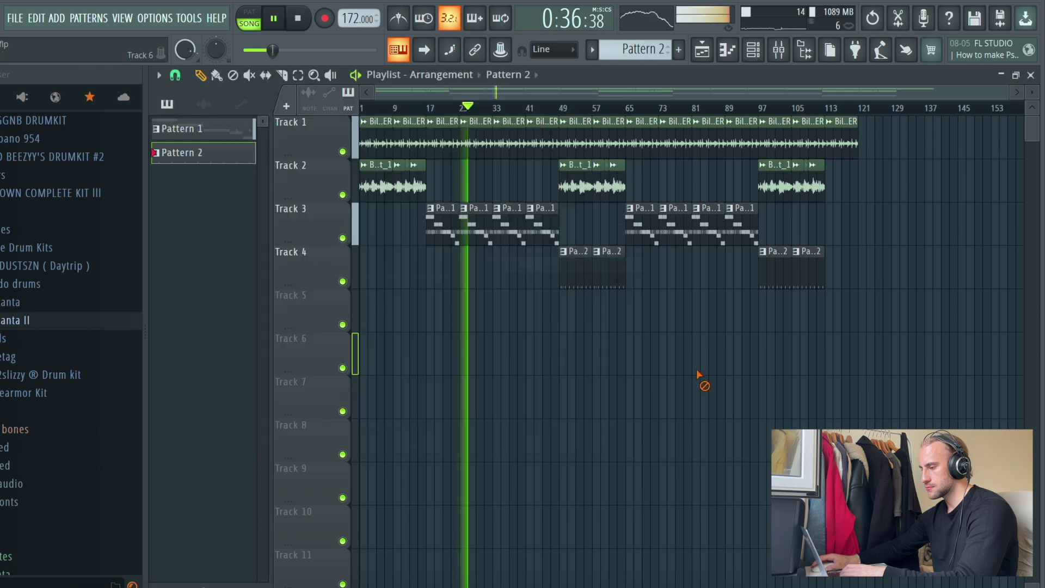
{"action": "left_click", "coordinate": [756, 52]}
{"action": "left_click", "coordinate": [756, 53]}
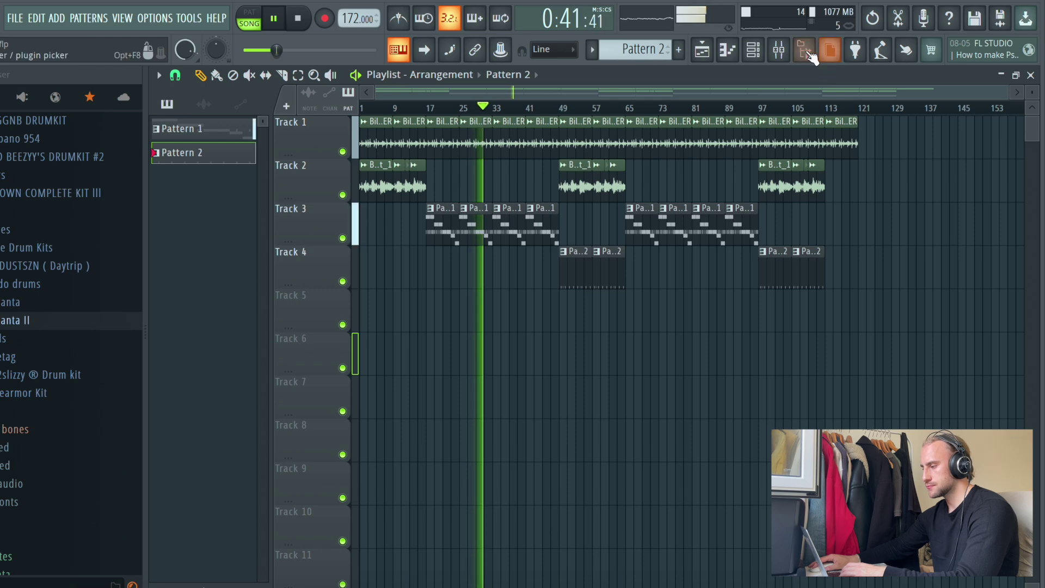
{"action": "left_click", "coordinate": [810, 53]}
{"action": "left_click", "coordinate": [806, 52]}
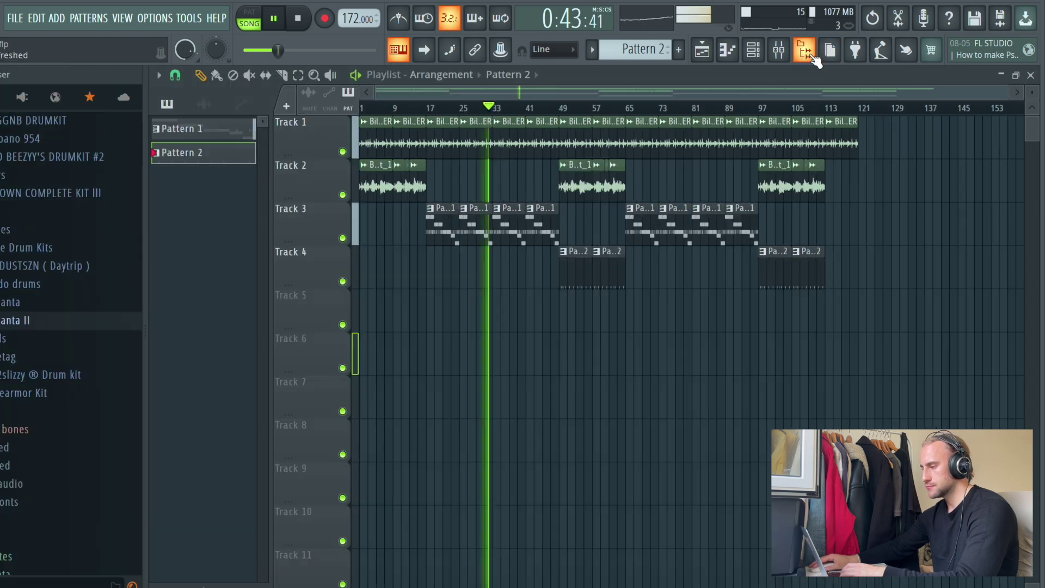
Step: Add FF Pro-Q to slot 2 of the Master with a -1.03 dB low shelf near 20.8 Hz and a slight high-frequency boost
{"action": "left_click", "coordinate": [782, 53]}
{"action": "left_click", "coordinate": [261, 198]}
{"action": "left_click", "coordinate": [254, 208]}
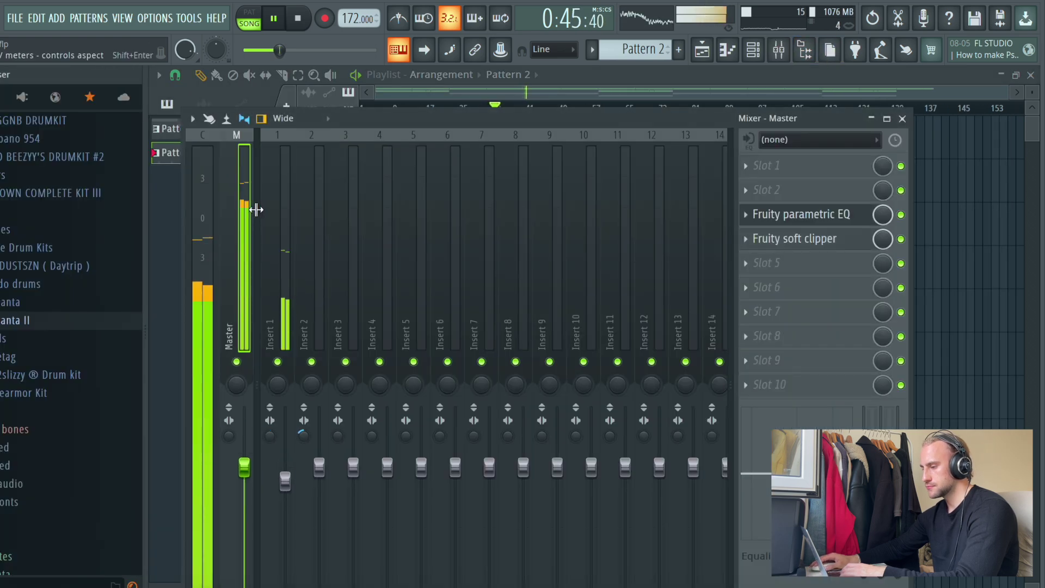
{"action": "left_click", "coordinate": [805, 191]}
{"action": "left_click", "coordinate": [316, 240]}
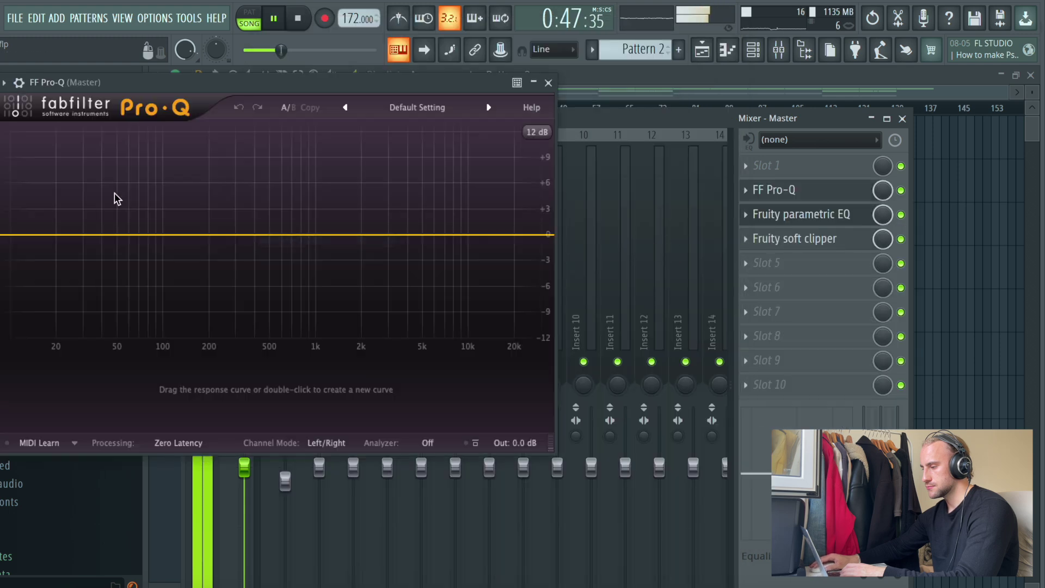
{"action": "left_click_drag", "start_coordinate": [61, 239], "coordinate": [59, 243]}
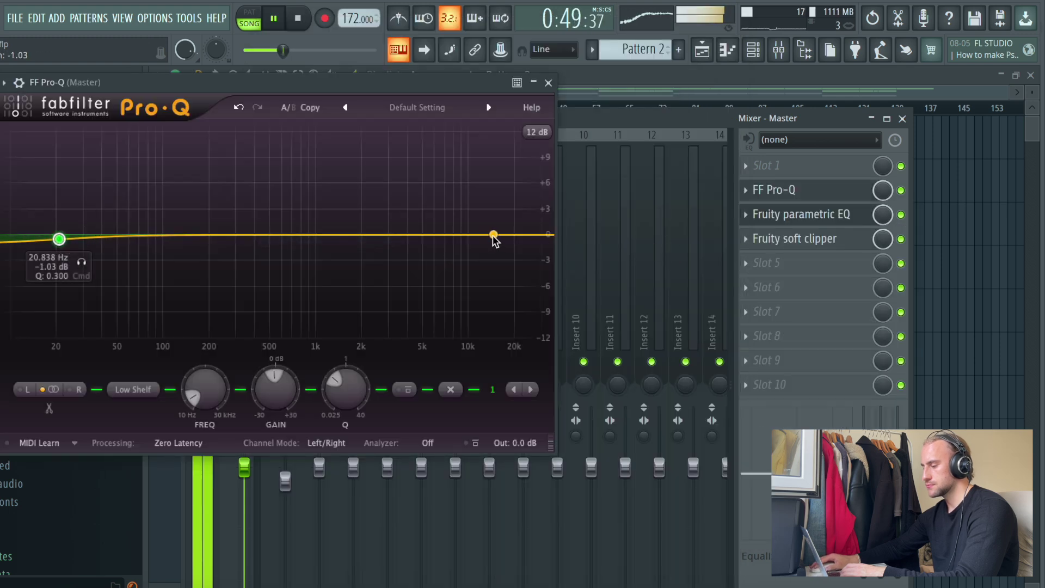
{"action": "left_click_drag", "start_coordinate": [493, 235], "coordinate": [483, 230]}
{"action": "left_click", "coordinate": [548, 83]}
Step: Load Fruity Mute 2 in slot 1 of the Master and create an automation clip for its mix level
{"action": "left_click", "coordinate": [772, 165]}
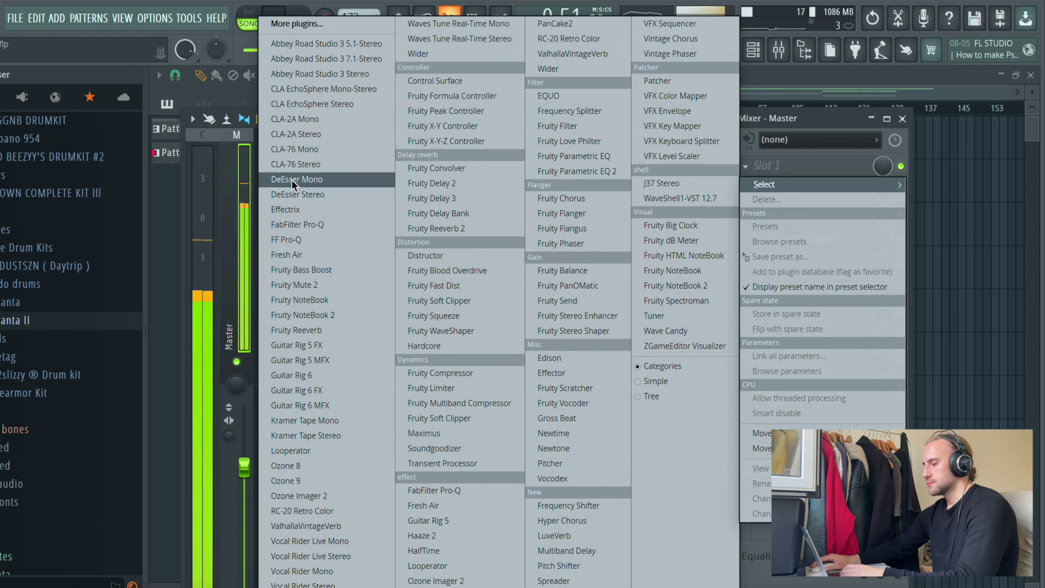
{"action": "left_click", "coordinate": [326, 285]}
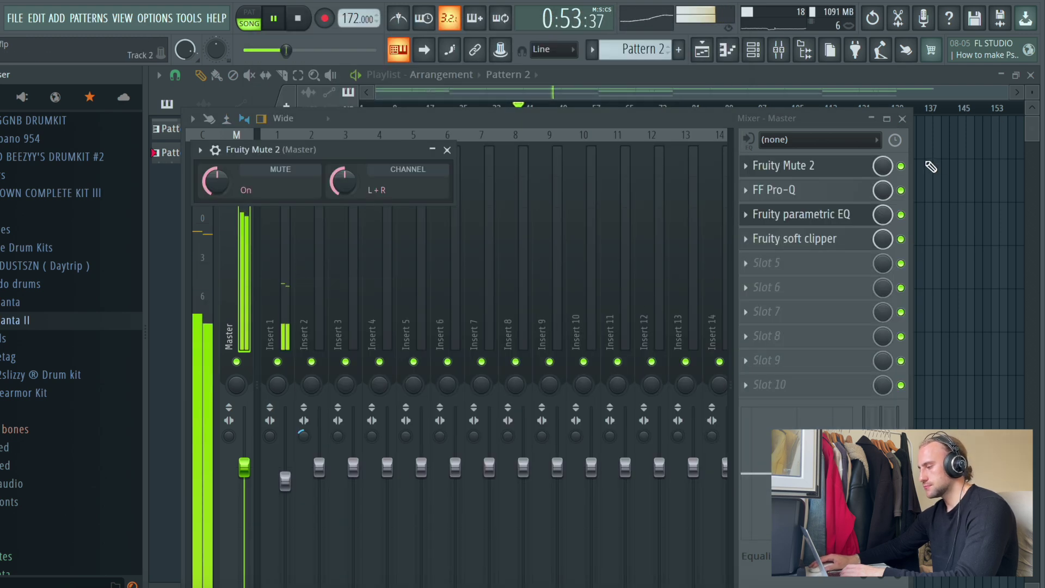
{"action": "right_click", "coordinate": [883, 166]}
{"action": "left_click", "coordinate": [914, 293]}
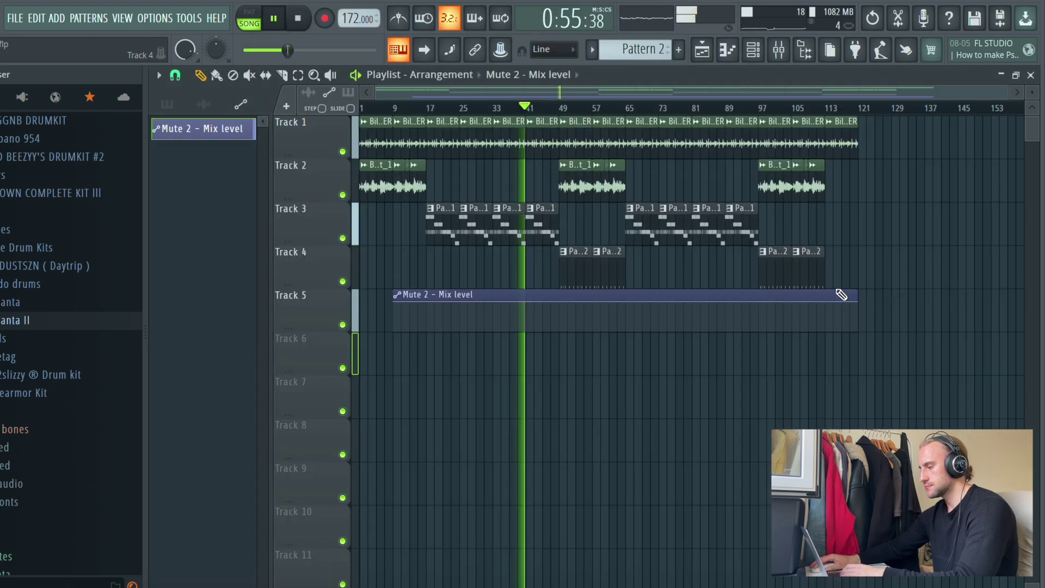
Step: Fit the Mute 2 mix-level automation clip to bars 1 to 121 and shape short ramps at its start and end
{"action": "left_click_drag", "start_coordinate": [827, 295], "coordinate": [861, 289]}
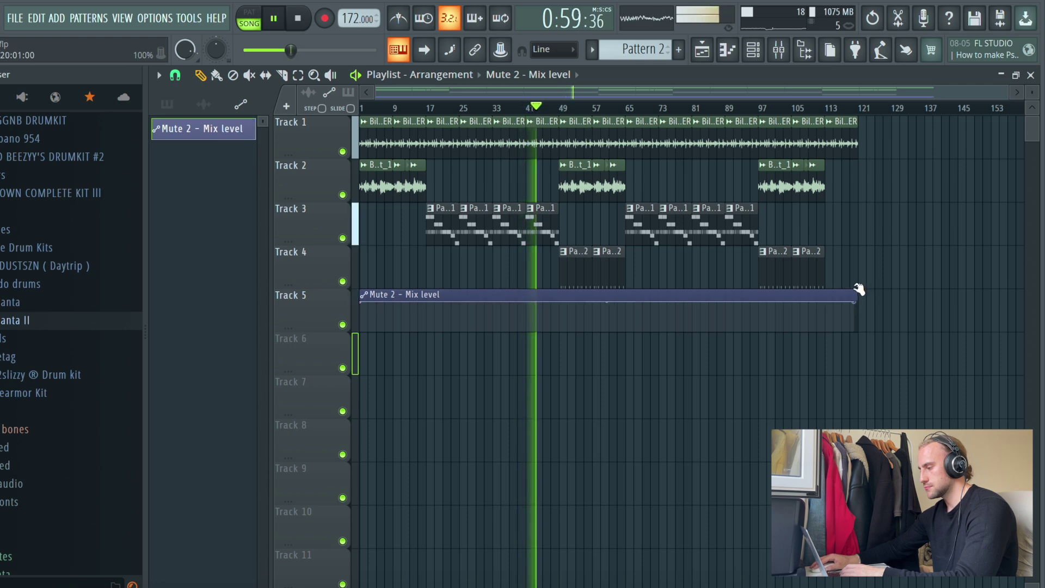
{"action": "left_click_drag", "start_coordinate": [856, 318], "coordinate": [855, 343]}
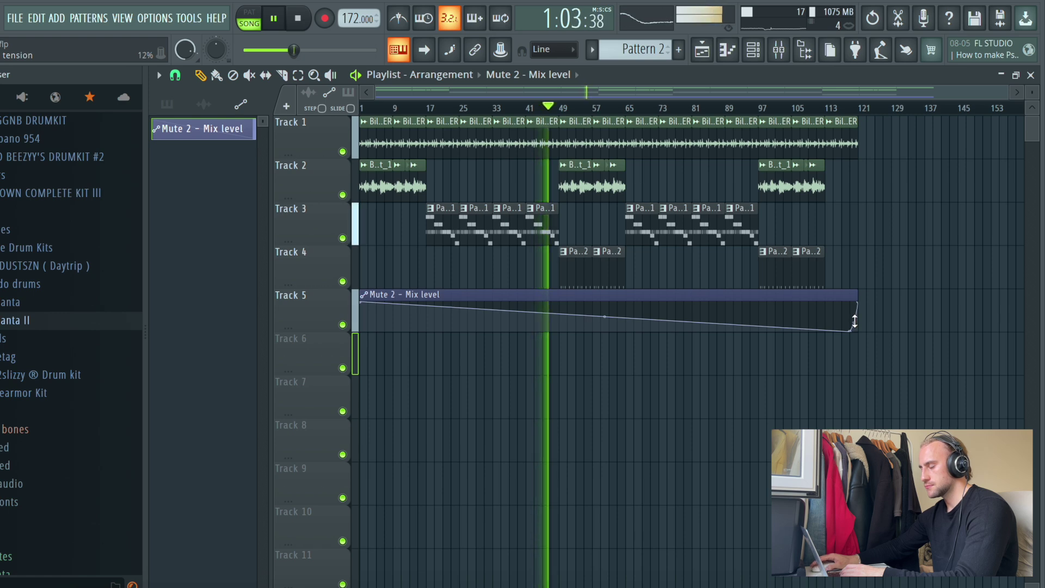
{"action": "left_click_drag", "start_coordinate": [361, 302], "coordinate": [370, 339]}
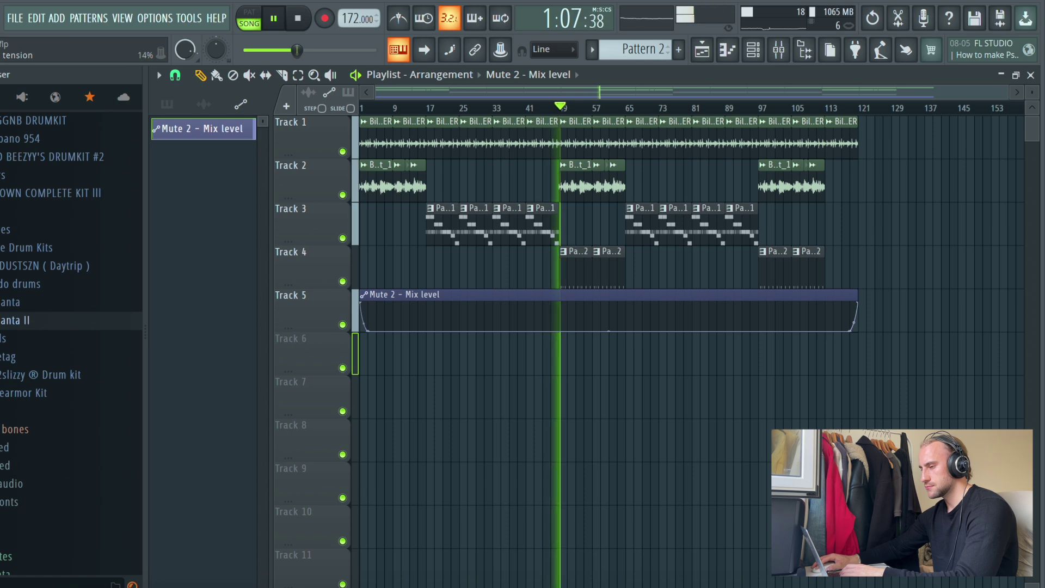
Step: Set the Mute control of Fruity Mute 2 on the Master to Off and return to the playlist
{"action": "left_click", "coordinate": [779, 50]}
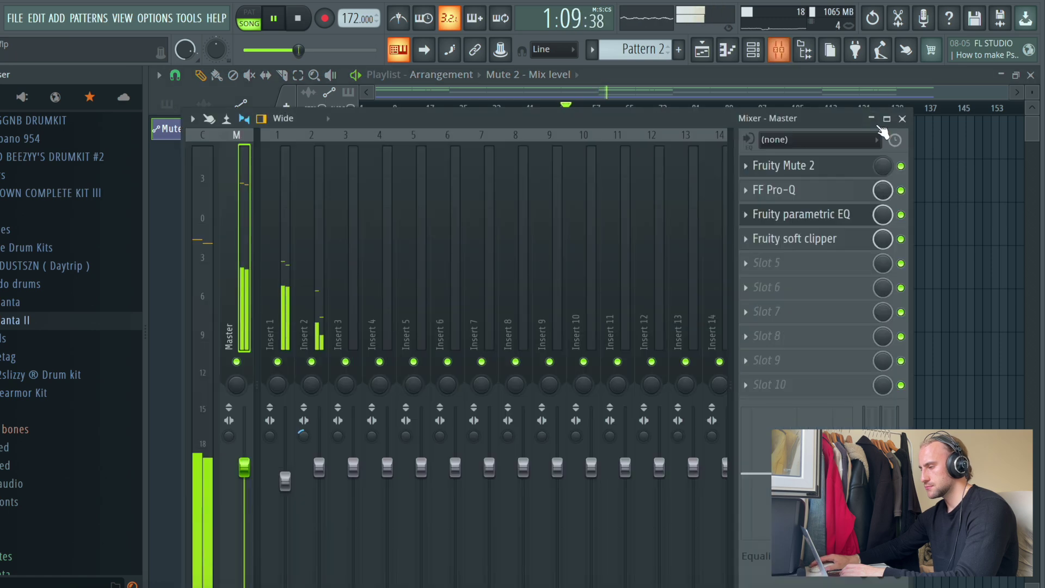
{"action": "left_click", "coordinate": [816, 166]}
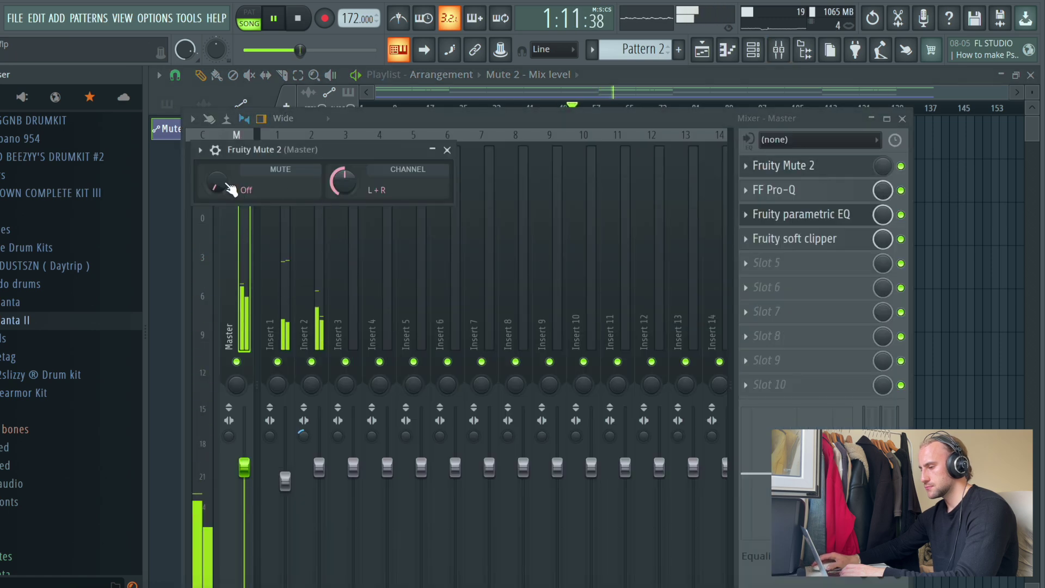
{"action": "key", "text": "F5"}
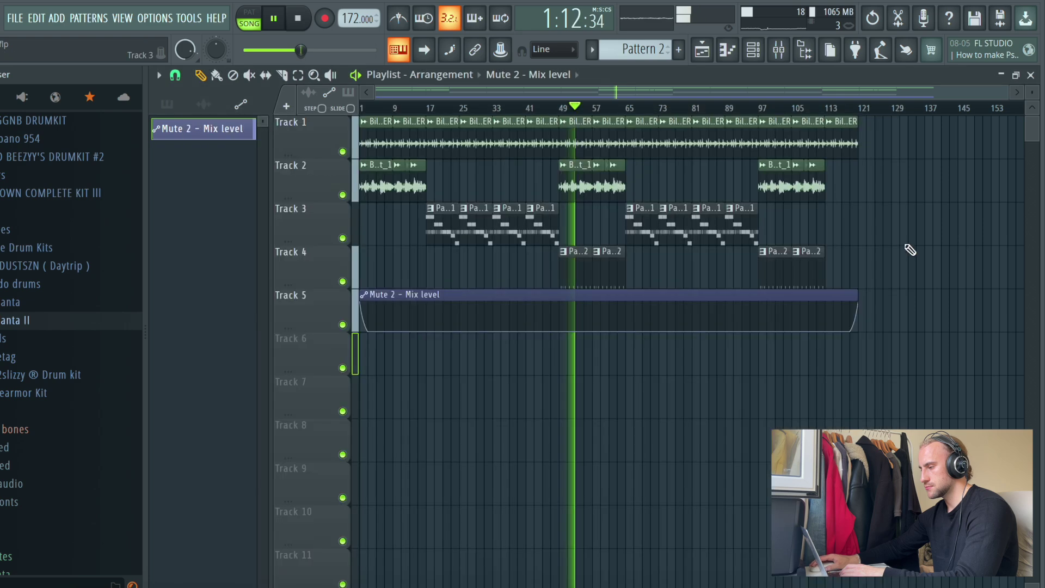
Step: Route Pattern 1's drum and 808 channels to separate mixer tracks, starting from Insert 3
{"action": "left_click", "coordinate": [792, 50]}
{"action": "scroll", "coordinate": [640, 52], "scroll_direction": "up", "scroll_amount": 1}
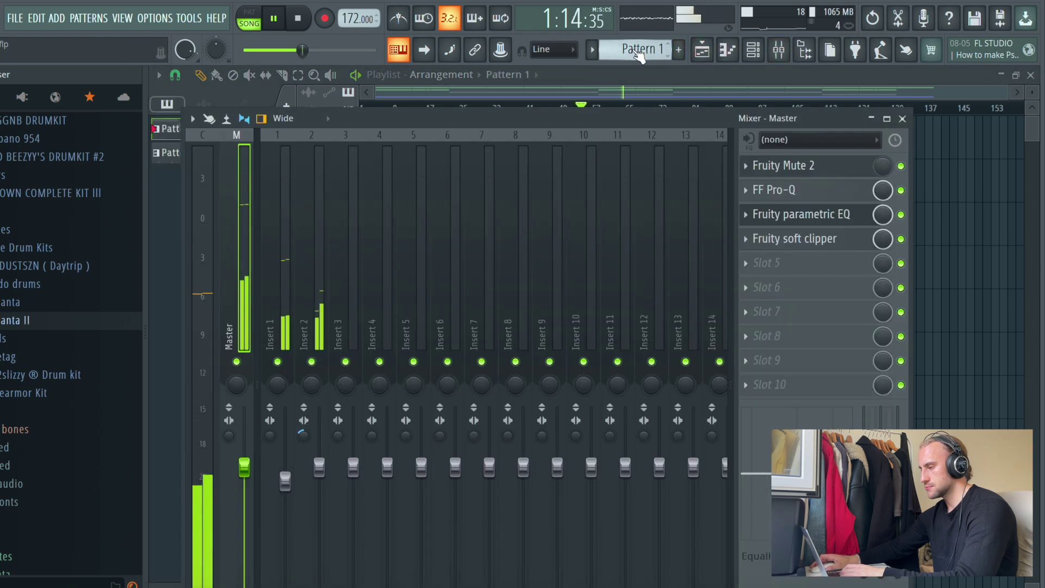
{"action": "left_click", "coordinate": [758, 54]}
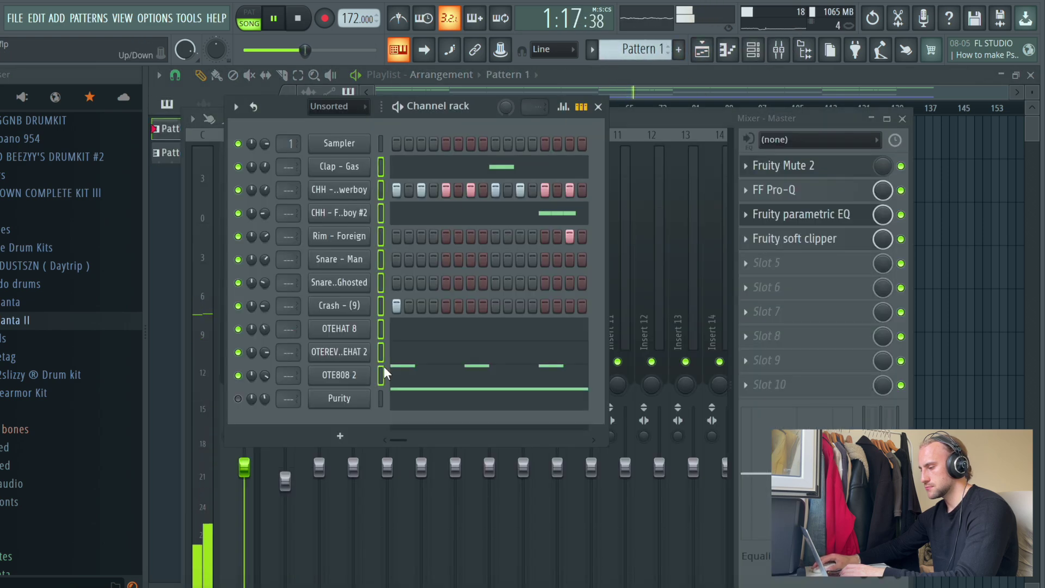
{"action": "left_click_drag", "start_coordinate": [623, 288], "coordinate": [433, 292]}
{"action": "right_click", "coordinate": [356, 290]}
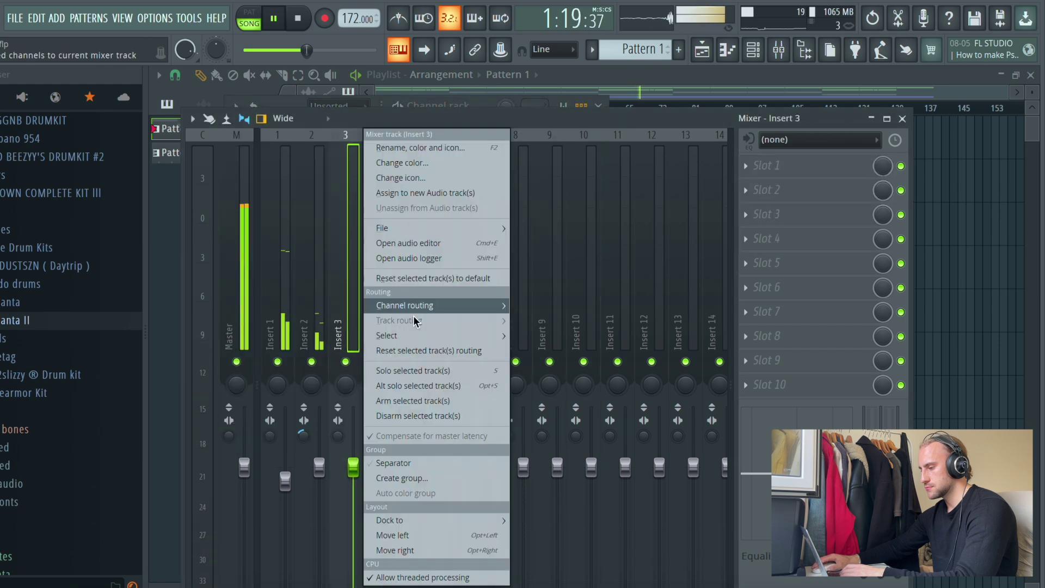
{"action": "mouse_move", "coordinate": [497, 308]}
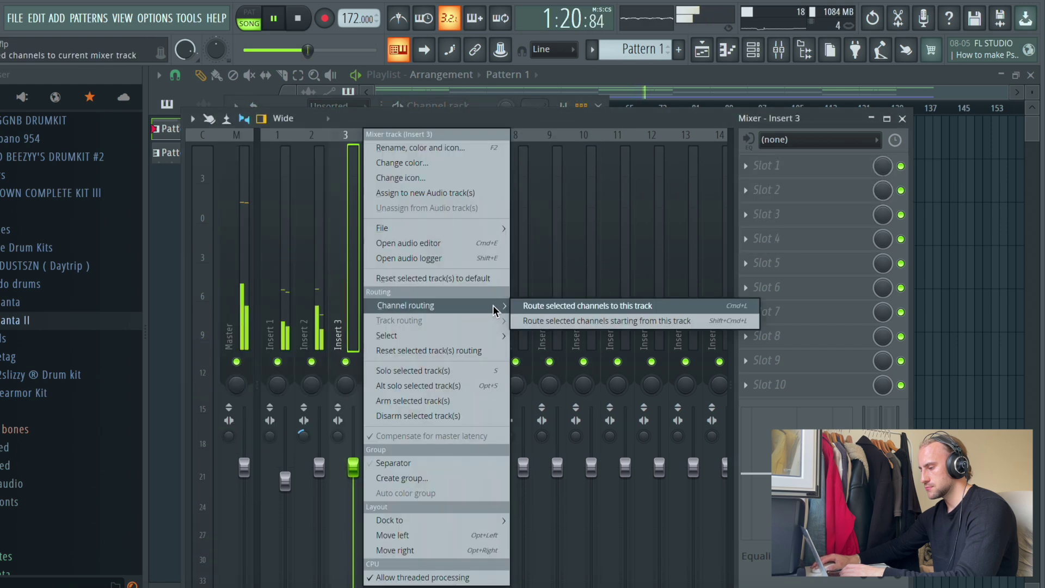
{"action": "left_click", "coordinate": [553, 324]}
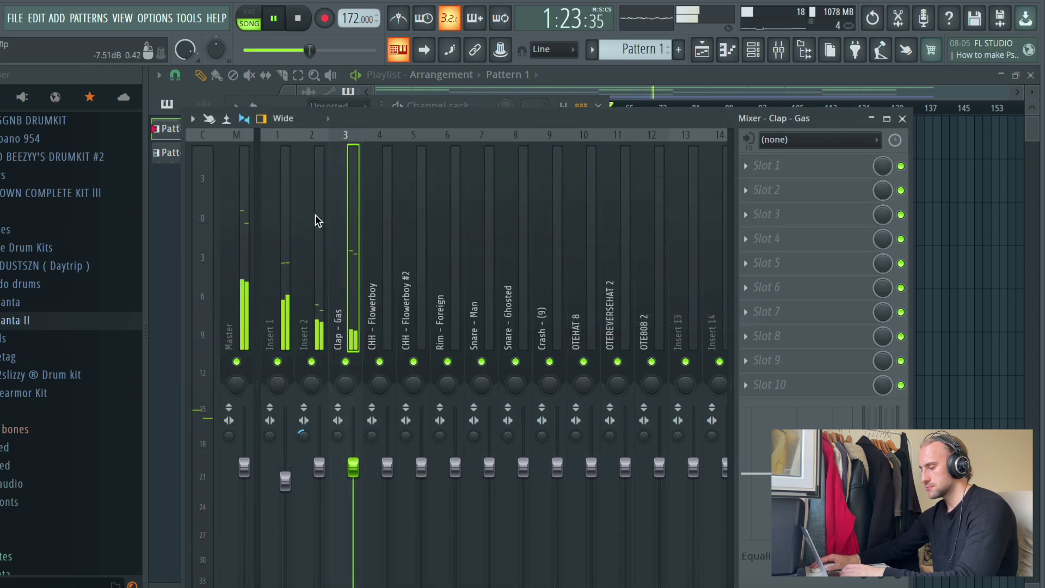
Step: Lower the volume of the OTE808 2 mixer track slightly
{"action": "left_click", "coordinate": [281, 212]}
{"action": "left_click", "coordinate": [244, 202]}
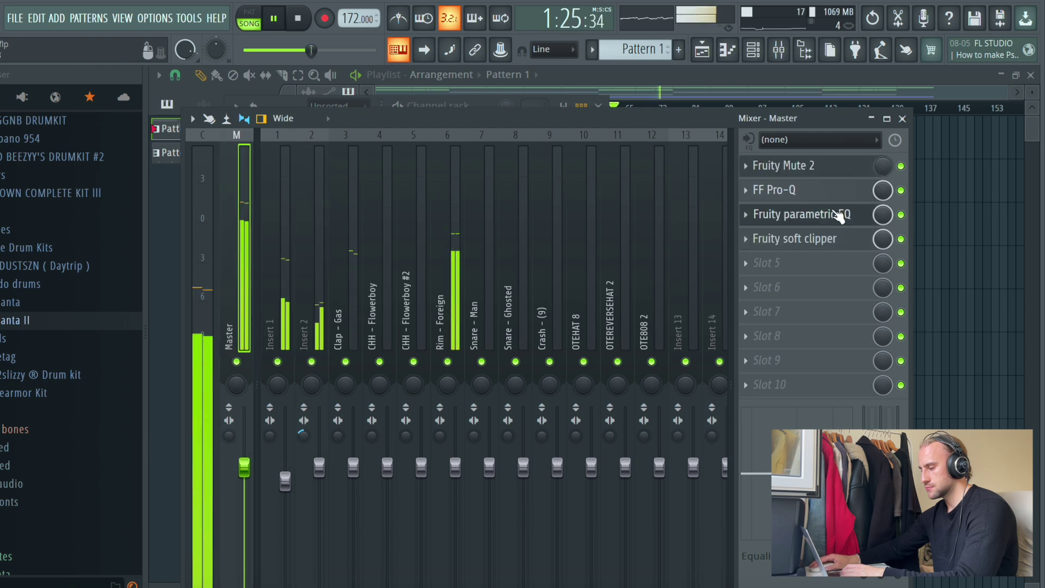
{"action": "left_click", "coordinate": [620, 304]}
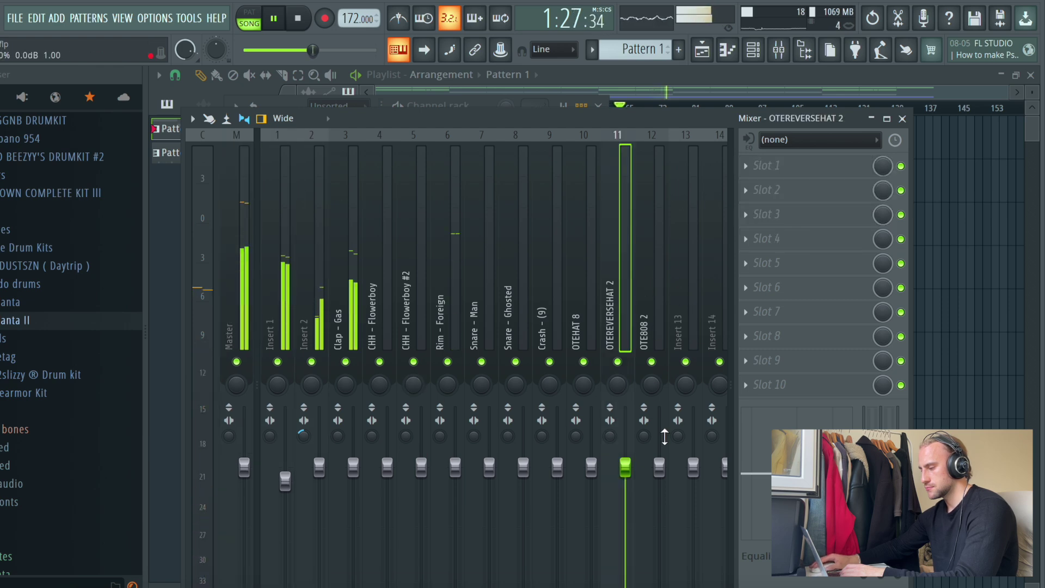
{"action": "left_click_drag", "start_coordinate": [659, 467], "coordinate": [656, 481]}
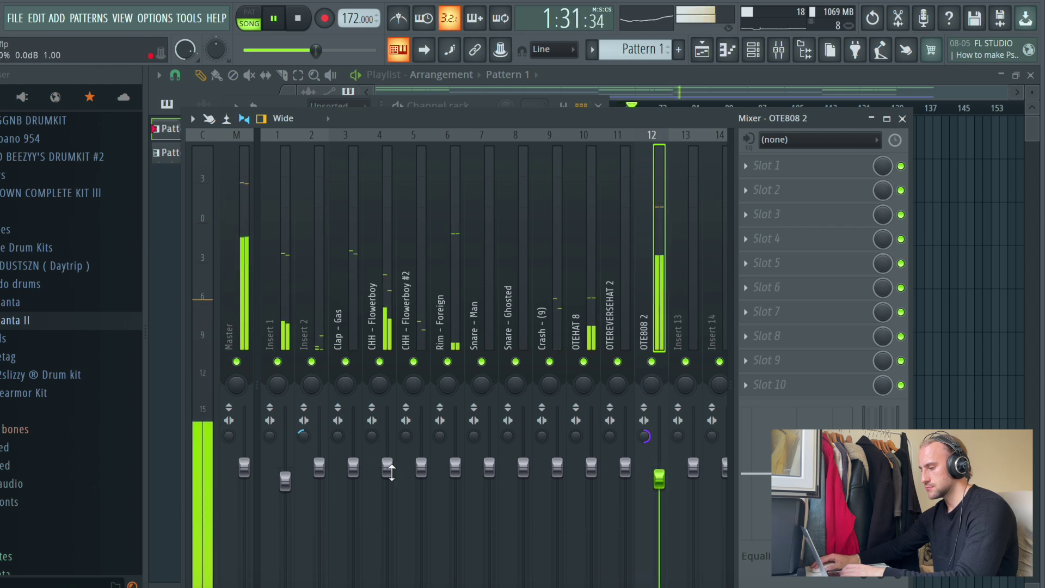
Step: Lower the CHH - Flowerboy, CHH - Flowerboy #2 and Clap - Gas mixer tracks to about -3.8 dB
{"action": "left_click_drag", "start_coordinate": [387, 467], "coordinate": [387, 505]}
{"action": "left_click_drag", "start_coordinate": [420, 466], "coordinate": [387, 509]}
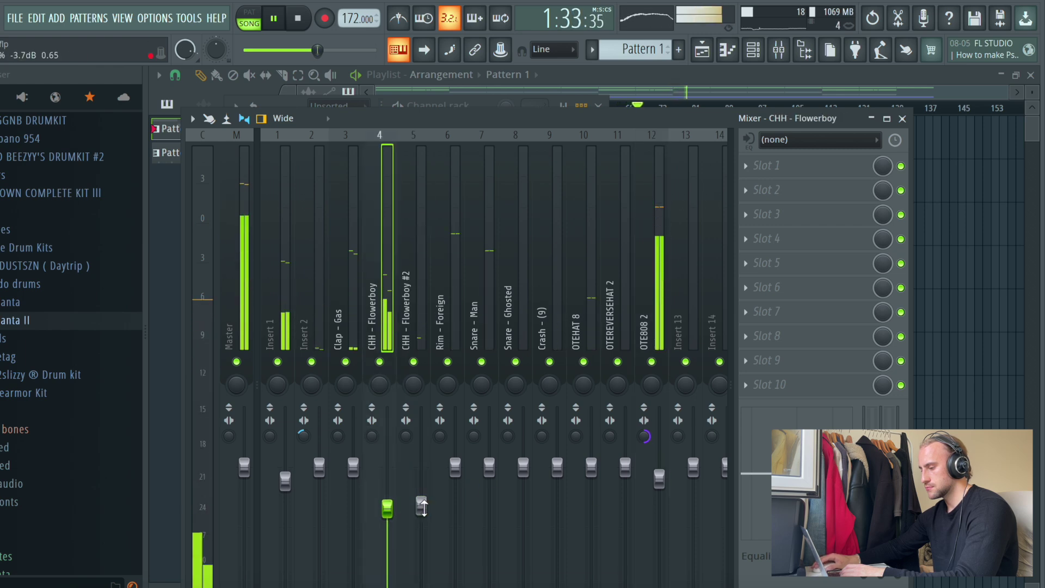
{"action": "left_click_drag", "start_coordinate": [353, 467], "coordinate": [352, 503]}
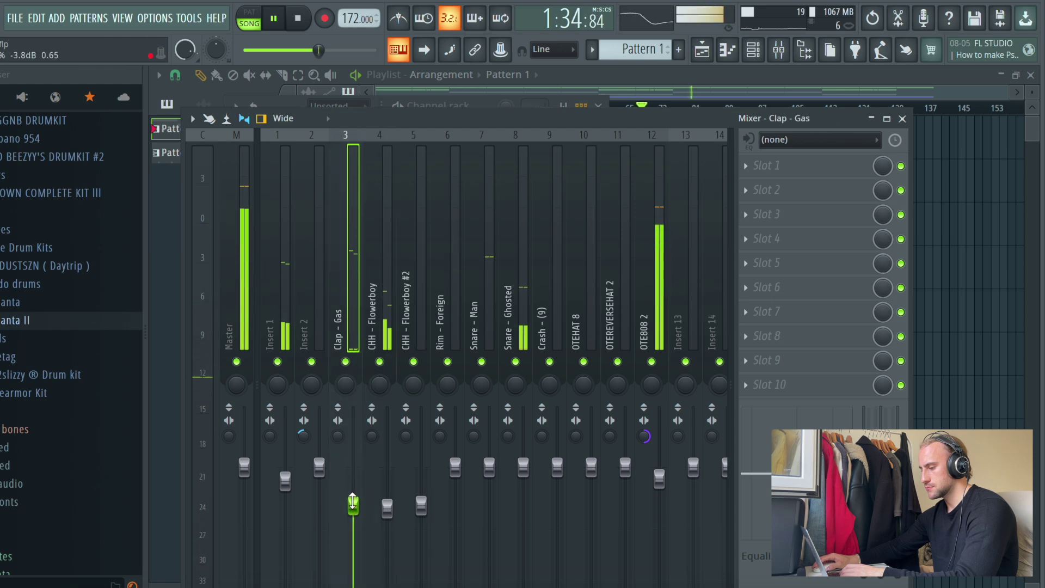
Step: Review the Fruity parametric EQ on the Master and save the project from the playlist
{"action": "left_click", "coordinate": [250, 209]}
{"action": "left_click", "coordinate": [800, 214]}
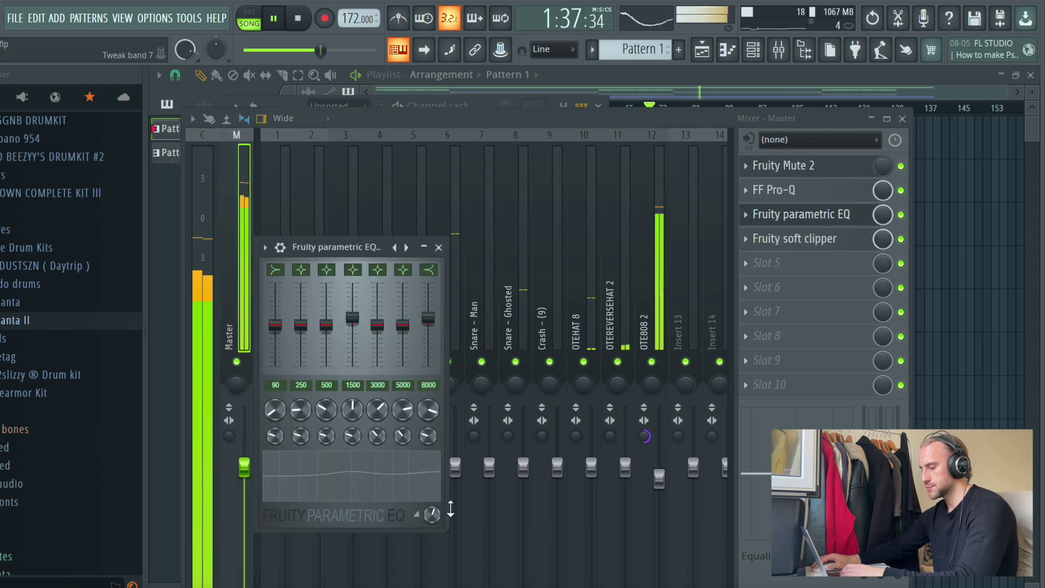
{"action": "left_click", "coordinate": [924, 342]}
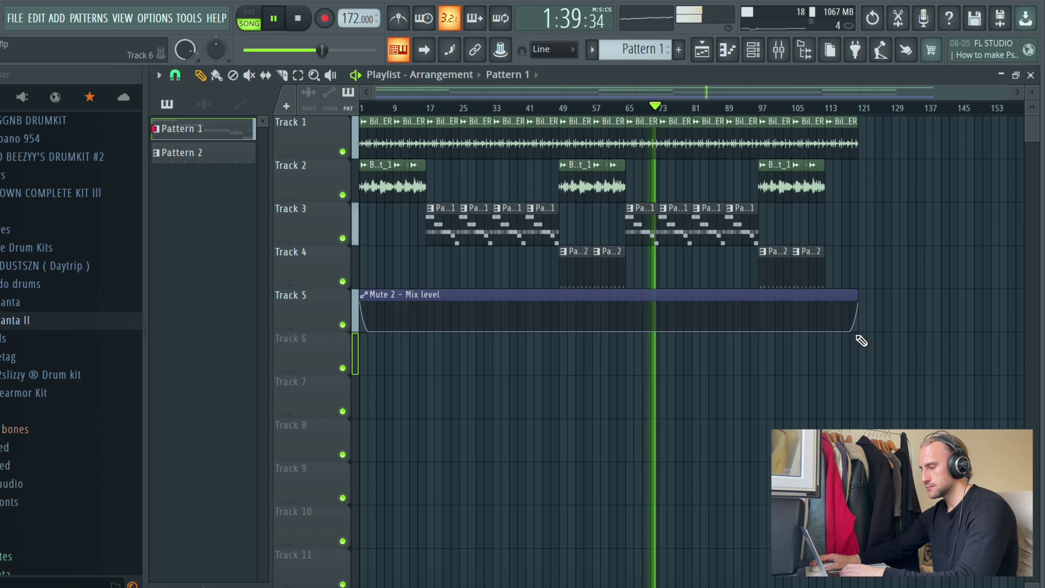
{"action": "left_click", "coordinate": [20, 17]}
{"action": "left_click", "coordinate": [38, 89]}
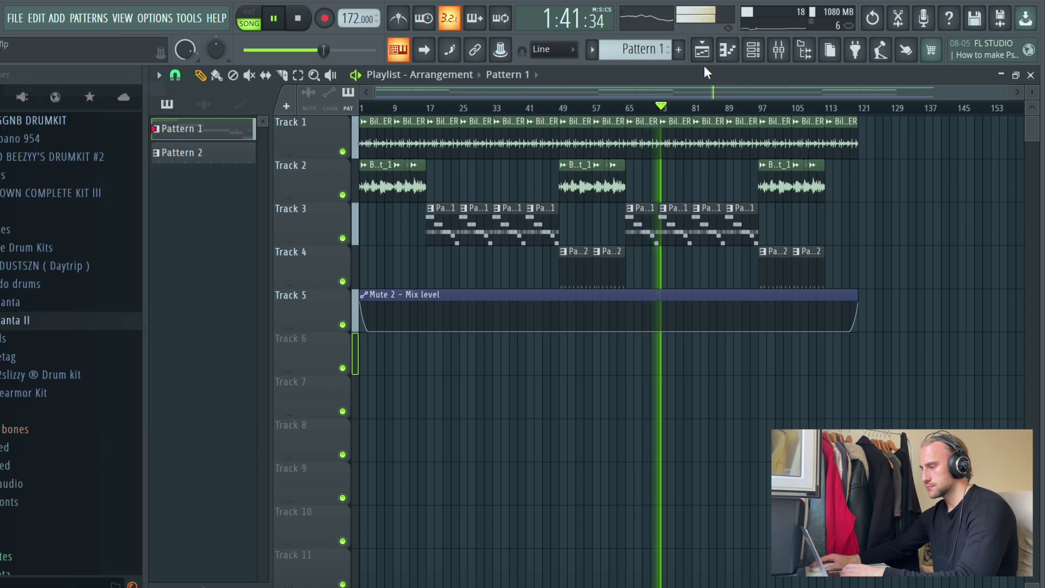
Step: Open the CHH - Flowerboy notes in the piano roll and show an enlarged Pan control lane beneath them
{"action": "left_click", "coordinate": [753, 51]}
{"action": "right_click", "coordinate": [348, 184]}
{"action": "left_click", "coordinate": [381, 187]}
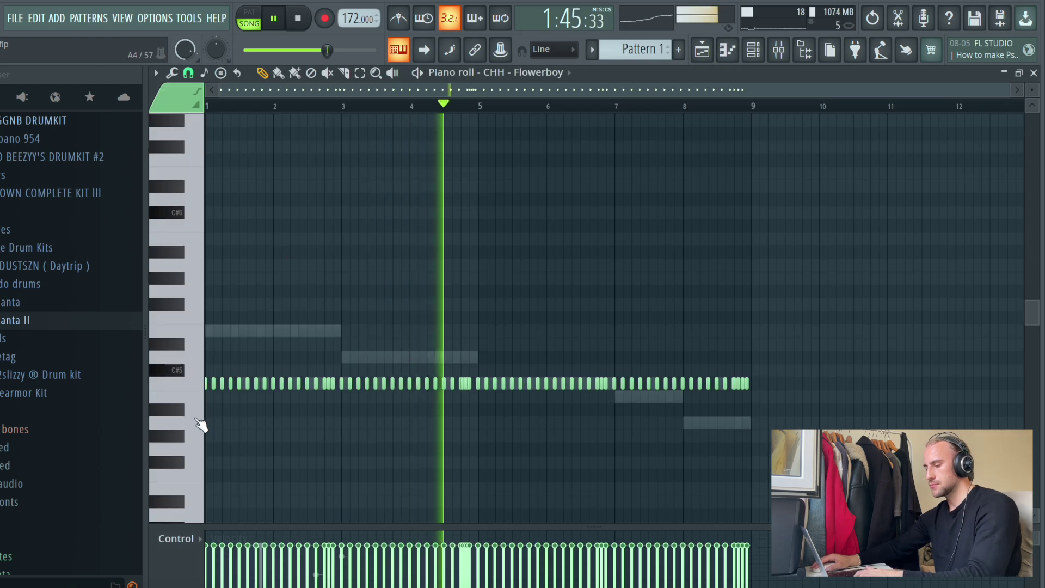
{"action": "left_click", "coordinate": [177, 538]}
{"action": "left_click", "coordinate": [193, 510]}
{"action": "left_click_drag", "start_coordinate": [282, 527], "coordinate": [292, 254]}
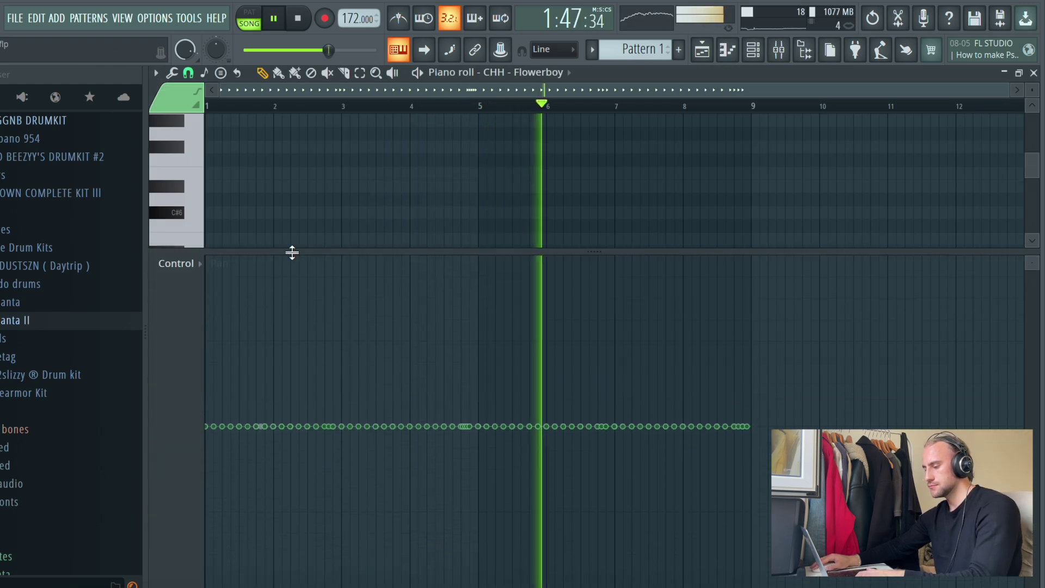
{"action": "scroll", "coordinate": [398, 201], "scroll_direction": "down", "scroll_amount": 5}
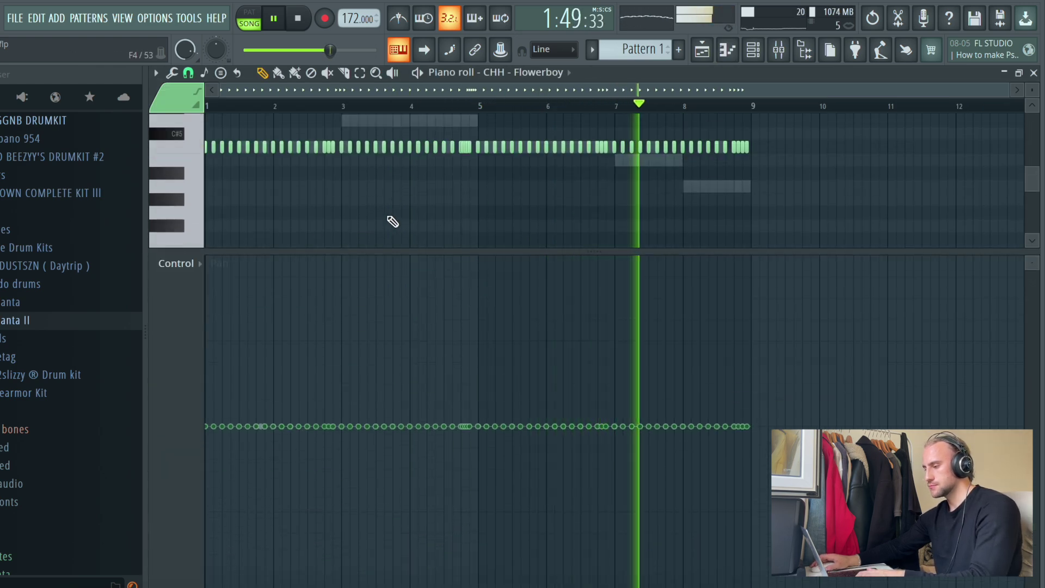
Step: Pan the CHH - Flowerboy rolls ending bars 2 and 6 to 50% left and those ending bars 4 and 8 to 50% right
{"action": "left_click", "coordinate": [327, 512]}
{"action": "left_click", "coordinate": [333, 513]}
{"action": "left_click", "coordinate": [464, 343]}
{"action": "mouse_move", "coordinate": [463, 344]}
{"action": "left_mouse_down"}
{"action": "mouse_move", "coordinate": [485, 343]}
{"action": "mouse_move", "coordinate": [484, 426]}
{"action": "left_mouse_up"}
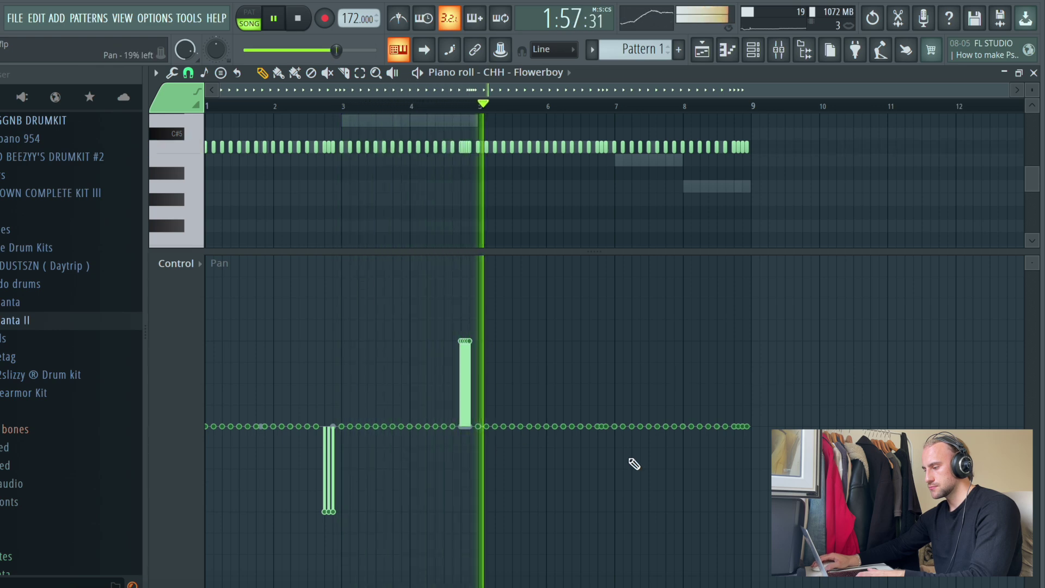
{"action": "left_click", "coordinate": [600, 511]}
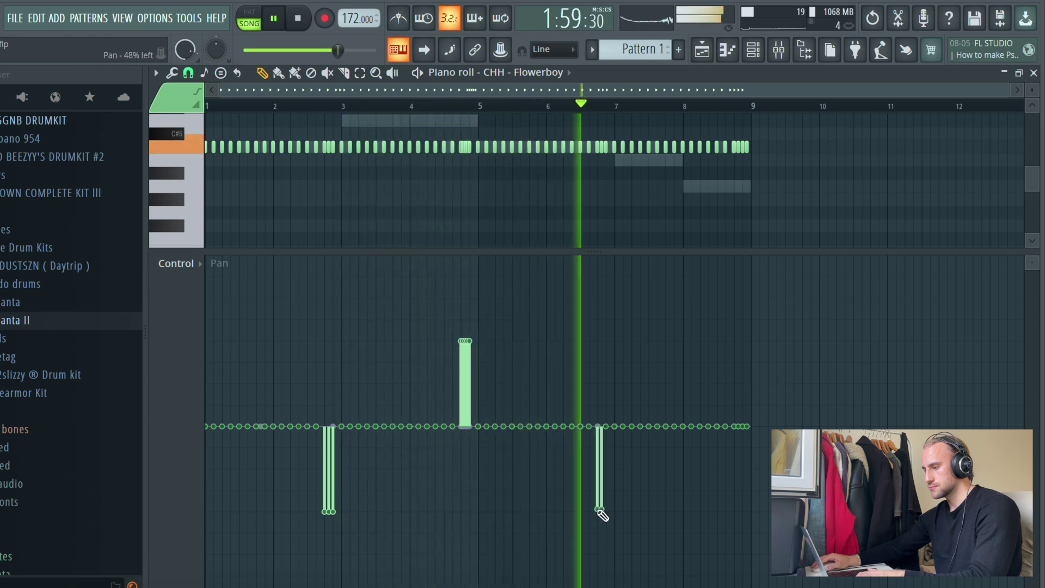
{"action": "left_click_drag", "start_coordinate": [602, 514], "coordinate": [615, 511]}
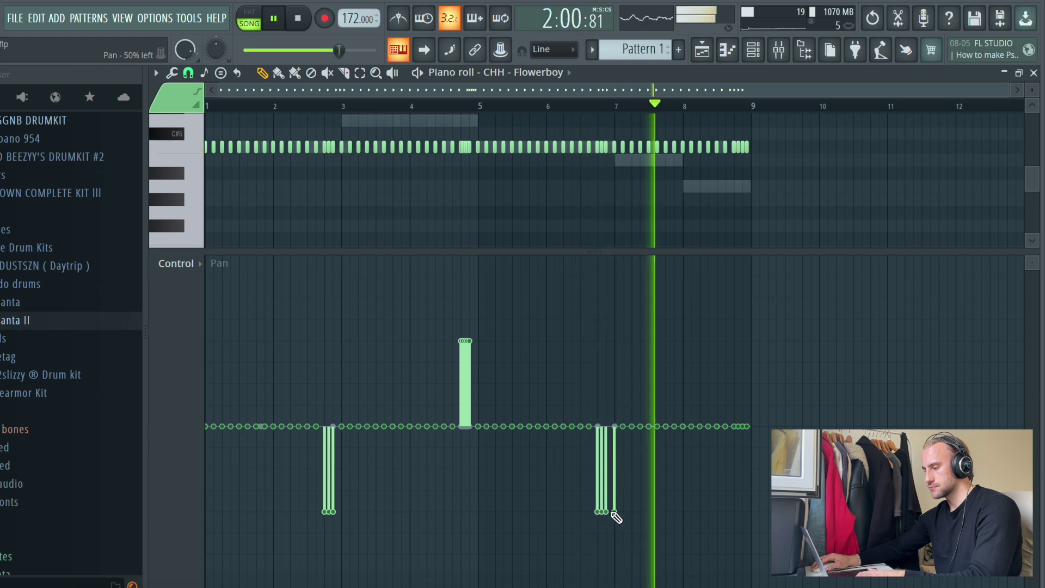
{"action": "left_click", "coordinate": [615, 426]}
{"action": "left_click", "coordinate": [739, 342]}
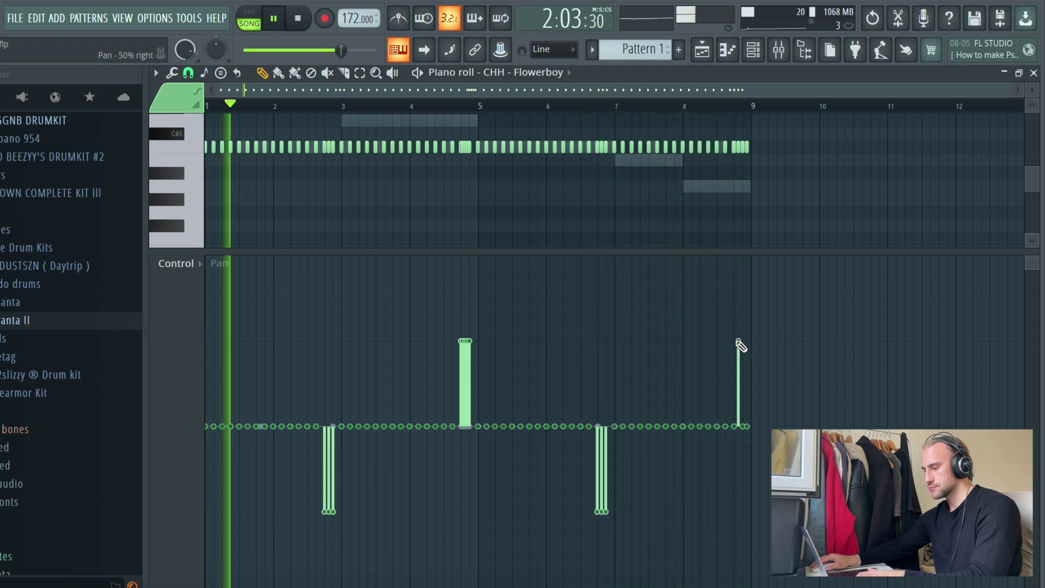
{"action": "left_click_drag", "start_coordinate": [735, 342], "coordinate": [756, 347]}
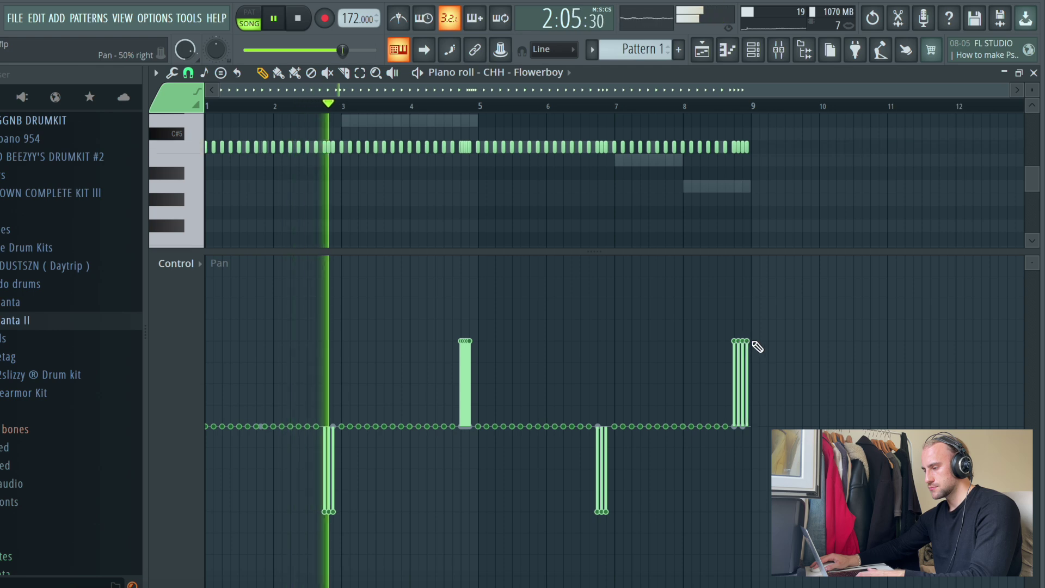
Step: Pan all three CHH - Flowerboy #2 notes to 50% right
{"action": "left_click", "coordinate": [568, 73]}
{"action": "left_click", "coordinate": [553, 384]}
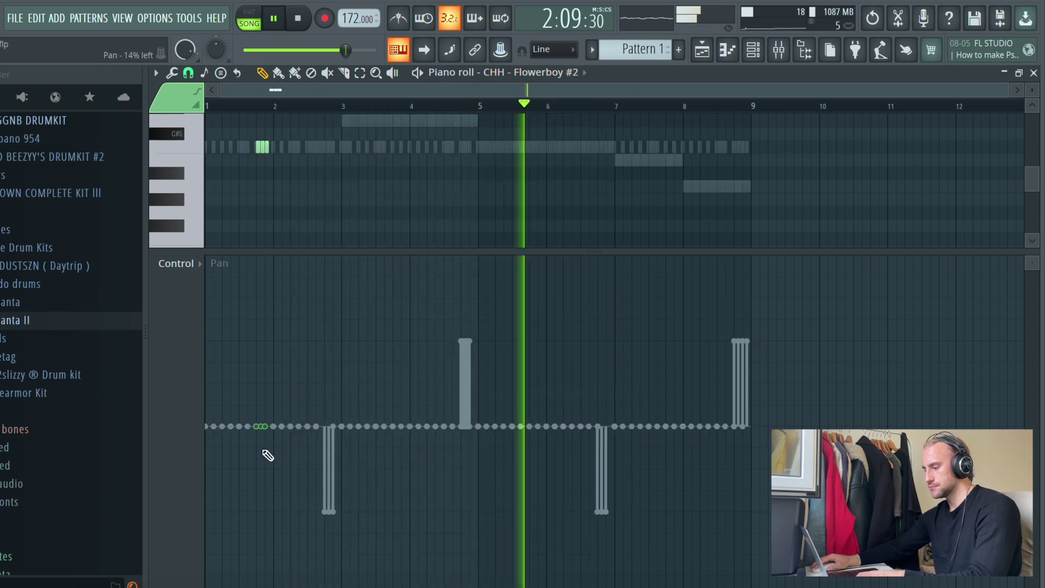
{"action": "left_click", "coordinate": [260, 341]}
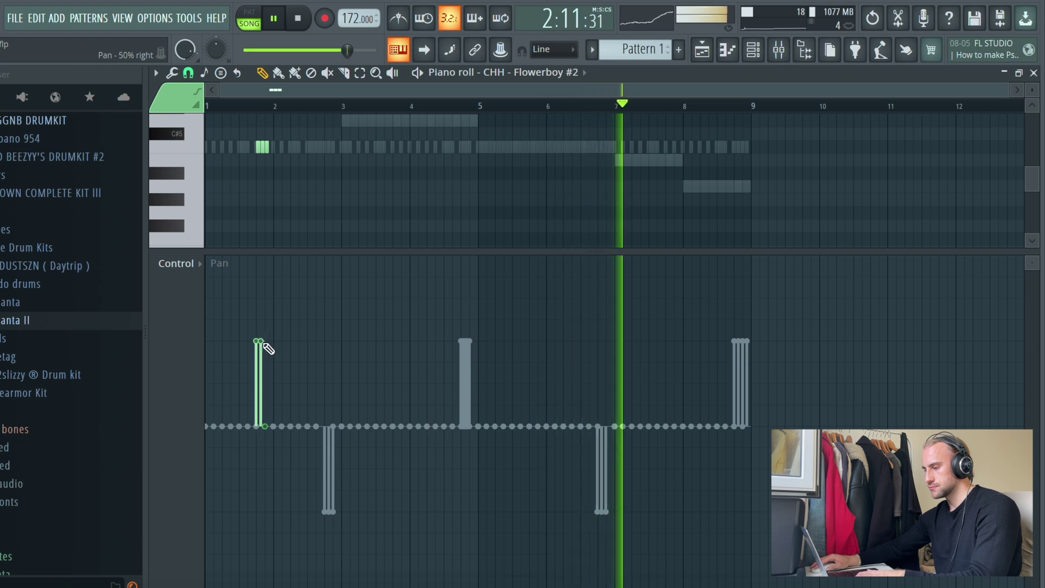
Step: Pan the first Rim - Foreign note to 50% left and its other two notes to 50% right
{"action": "left_click", "coordinate": [568, 73]}
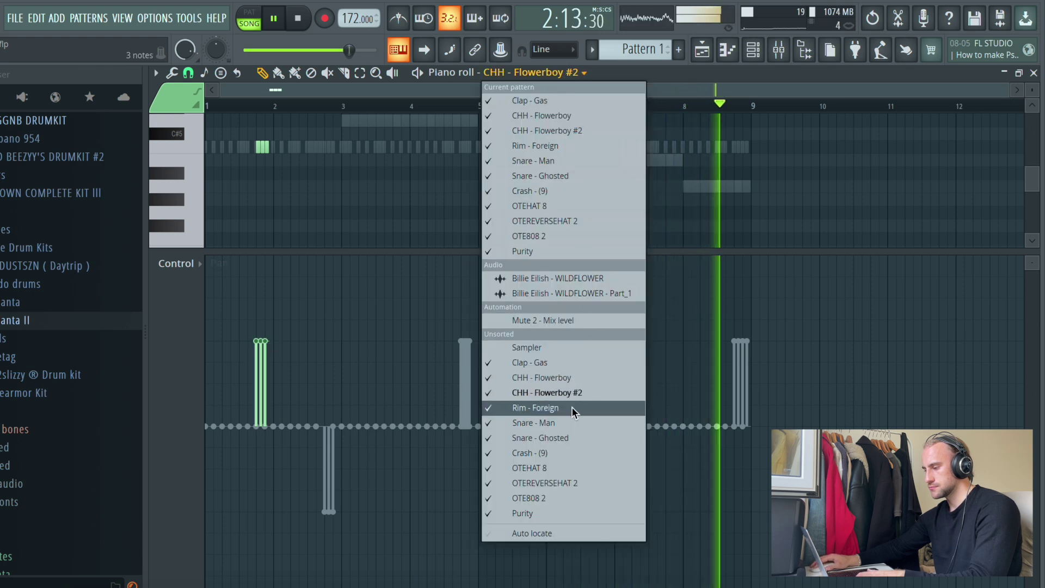
{"action": "left_click", "coordinate": [572, 414]}
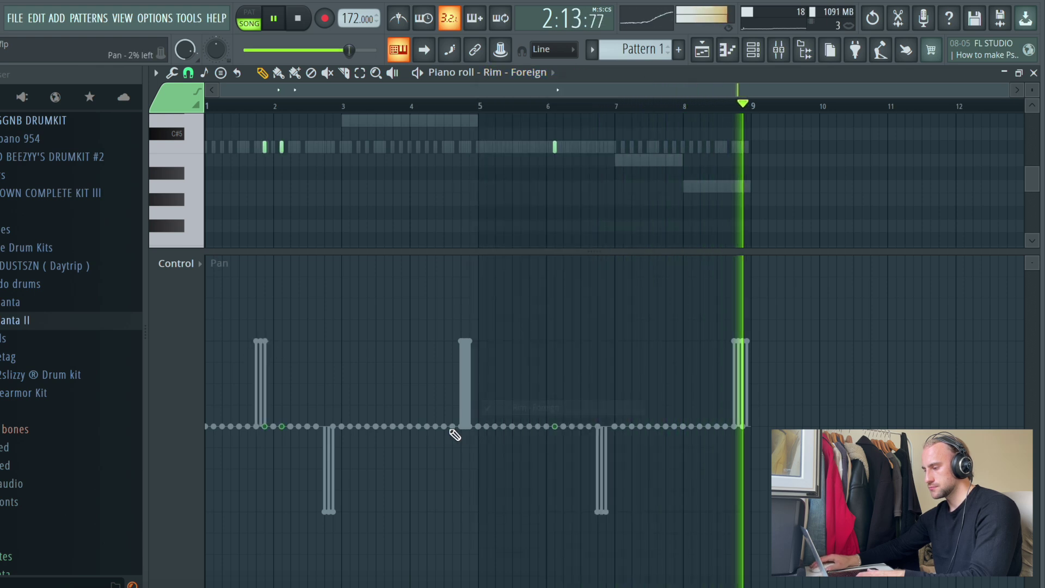
{"action": "left_click", "coordinate": [268, 514]}
{"action": "left_click", "coordinate": [313, 336]}
{"action": "left_click_drag", "start_coordinate": [311, 337], "coordinate": [311, 341]}
{"action": "left_click", "coordinate": [590, 342]}
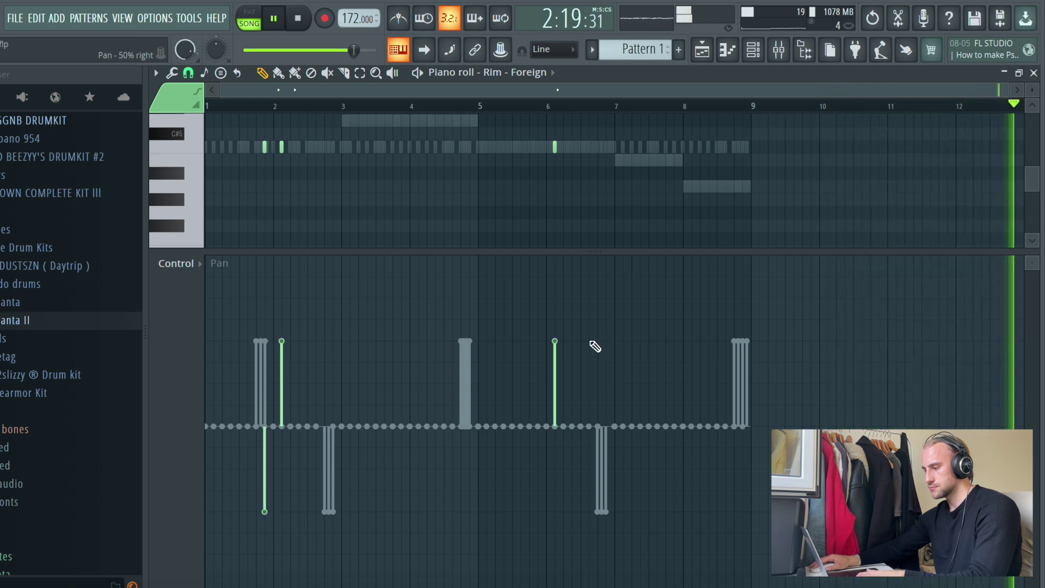
Step: Pan the first and last Snare - Man notes to 50% right and the middle one to 50% left, and replay the pattern
{"action": "left_click", "coordinate": [468, 72]}
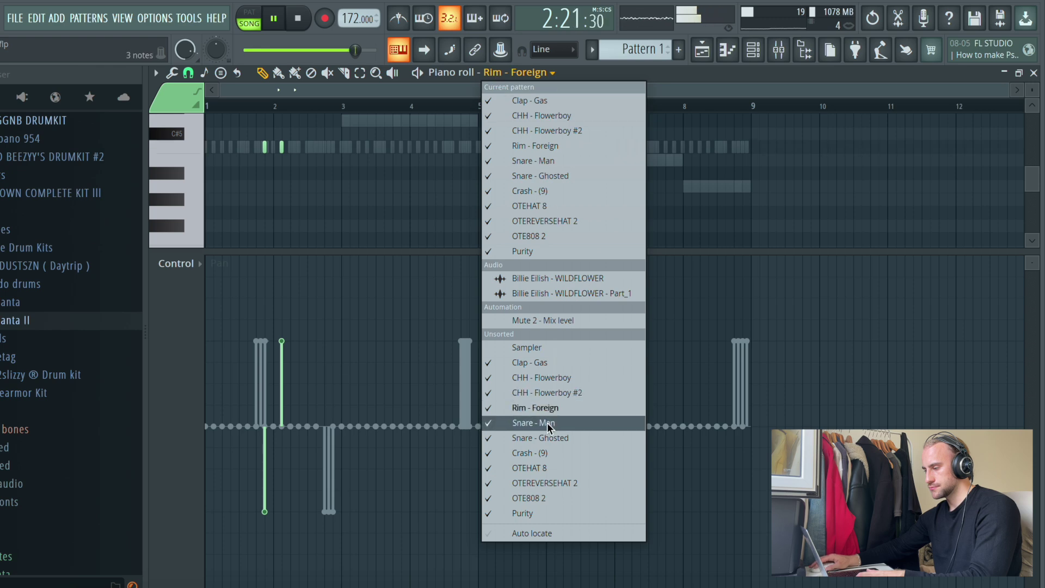
{"action": "left_click", "coordinate": [523, 422]}
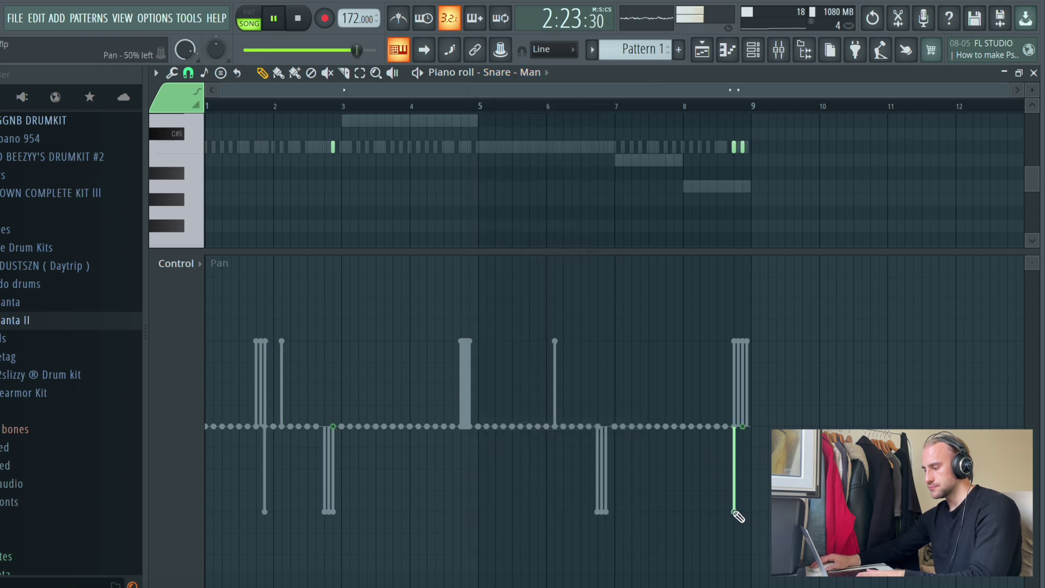
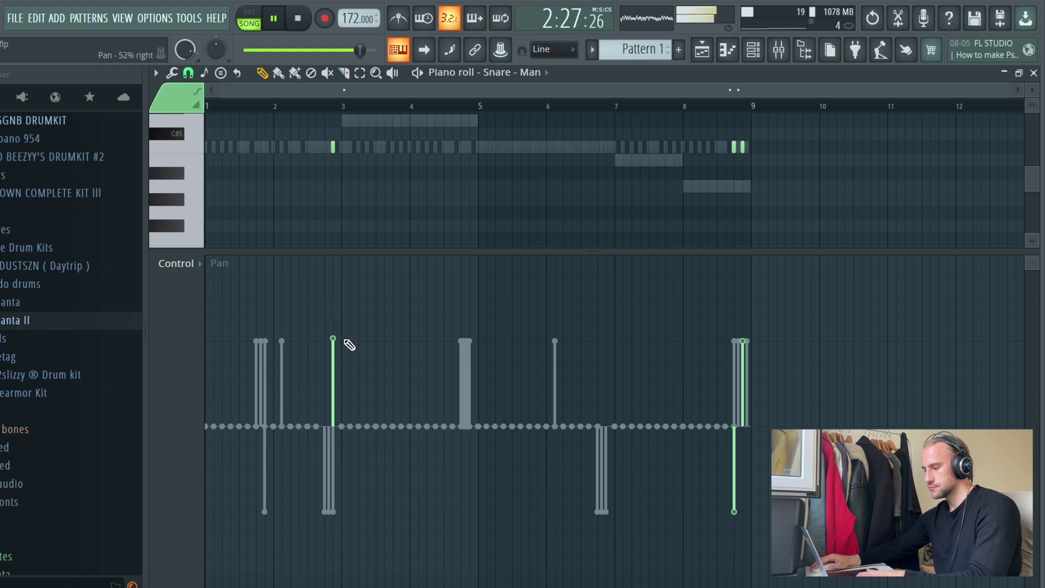
{"action": "left_click", "coordinate": [212, 109]}
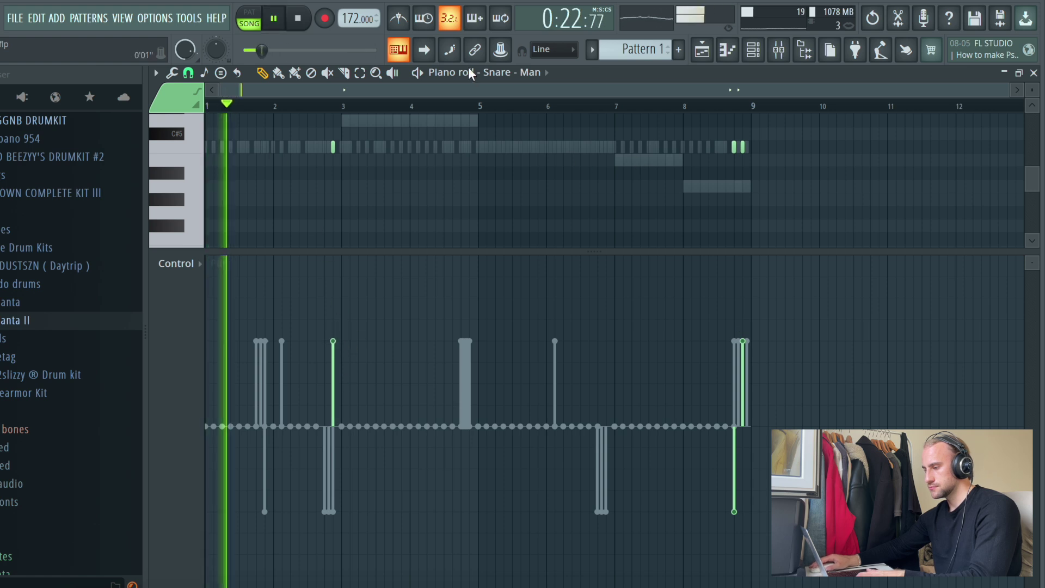
Step: Pan the Snare - Ghosted roll at the end of bar 4 to 50% left
{"action": "left_click", "coordinate": [523, 73]}
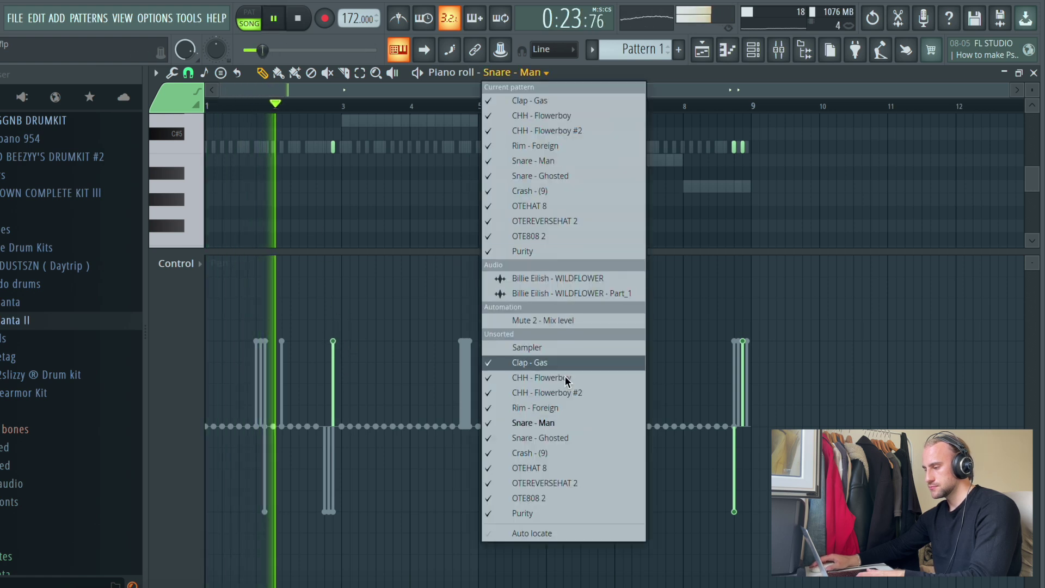
{"action": "left_click", "coordinate": [567, 408]}
{"action": "left_click", "coordinate": [539, 74]}
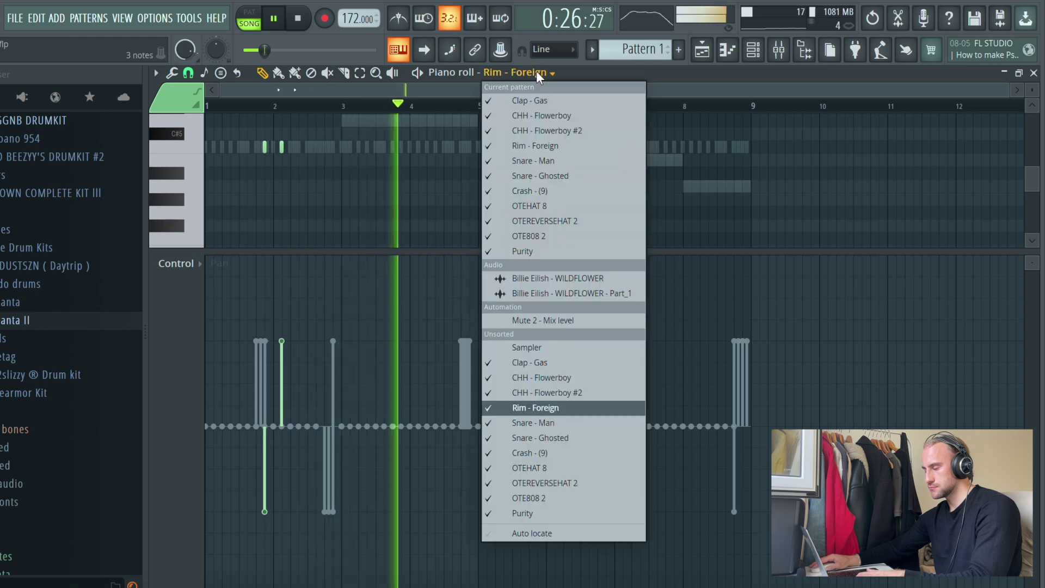
{"action": "left_click", "coordinate": [569, 437]}
{"action": "left_click", "coordinate": [466, 516]}
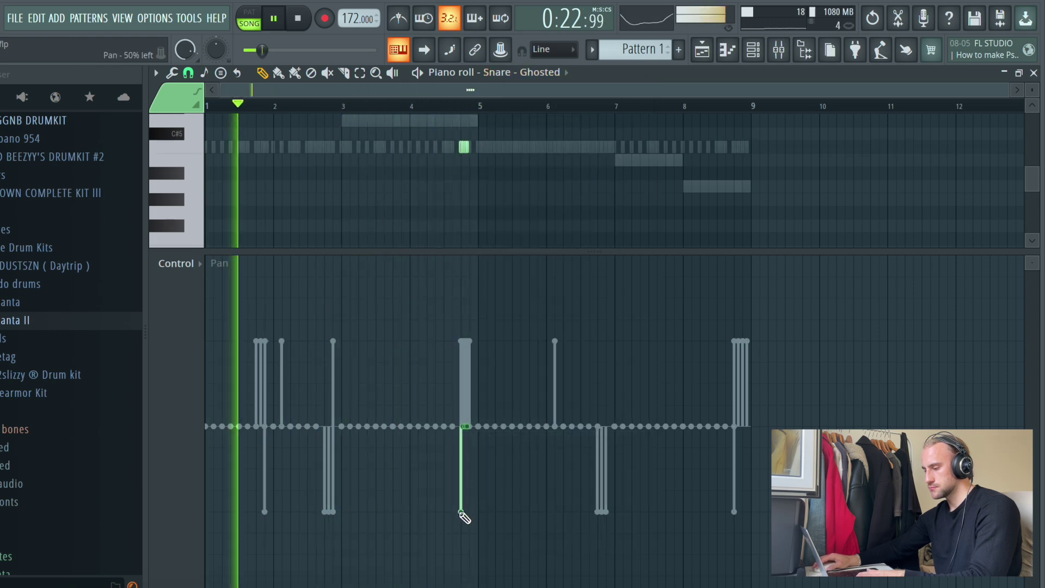
Step: Pan the Crash - (9) note at the start of bar 1 to 50% left
{"action": "left_click", "coordinate": [560, 75]}
{"action": "left_click", "coordinate": [557, 455]}
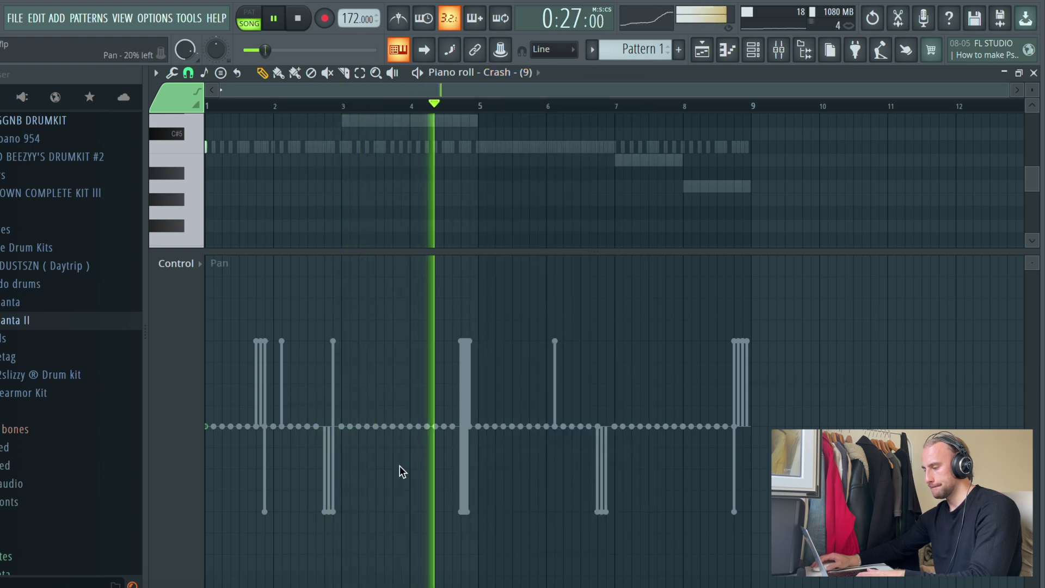
{"action": "left_click", "coordinate": [234, 511]}
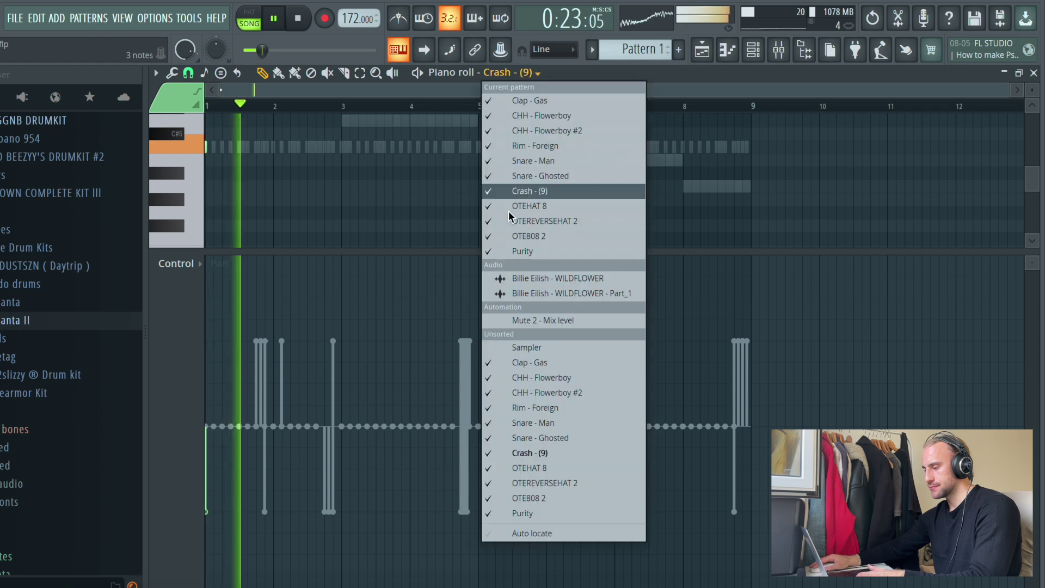
Step: Pan the first, third and last OTEHAT 8 notes to about 50% right and the second to 50% left, replaying the pattern
{"action": "left_click", "coordinate": [522, 468]}
{"action": "mouse_move", "coordinate": [322, 366]}
{"action": "left_mouse_down"}
{"action": "mouse_move", "coordinate": [304, 346]}
{"action": "mouse_move", "coordinate": [338, 513]}
{"action": "mouse_move", "coordinate": [321, 512]}
{"action": "left_mouse_up"}
{"action": "key", "text": "space"}
{"action": "key", "text": "space"}
{"action": "left_click_drag", "start_coordinate": [366, 361], "coordinate": [366, 342]}
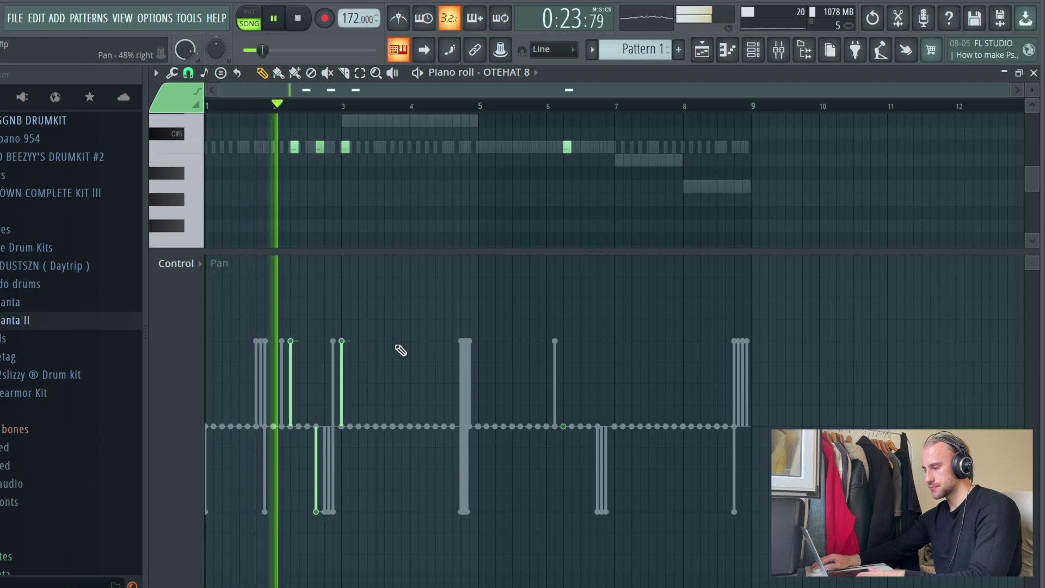
{"action": "left_click_drag", "start_coordinate": [571, 439], "coordinate": [595, 342]}
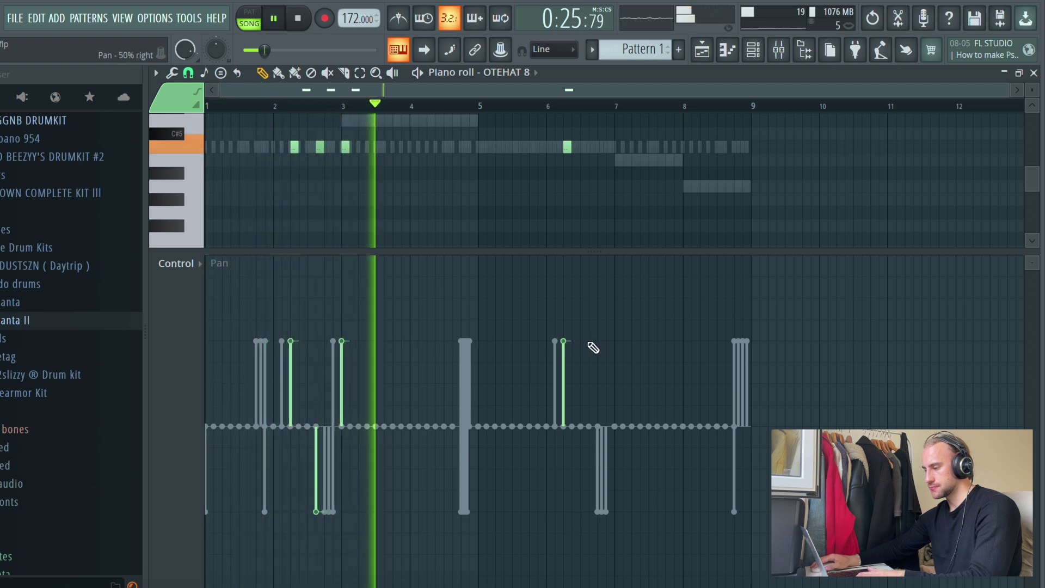
Step: Pan the OTEREVERSEHAT 2 note near the end of bar 6 to 50% right
{"action": "left_click", "coordinate": [521, 77]}
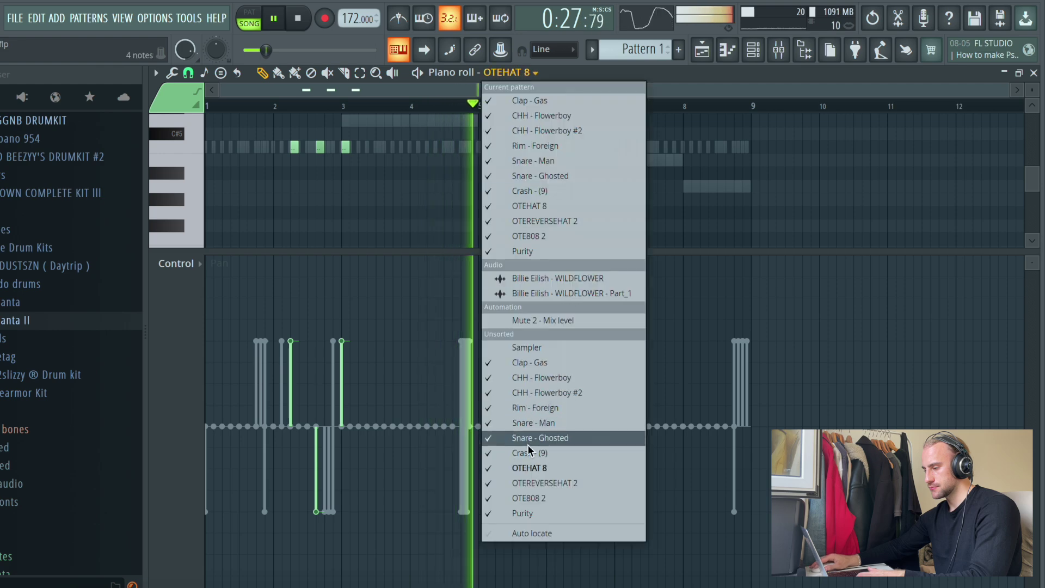
{"action": "left_click", "coordinate": [534, 479]}
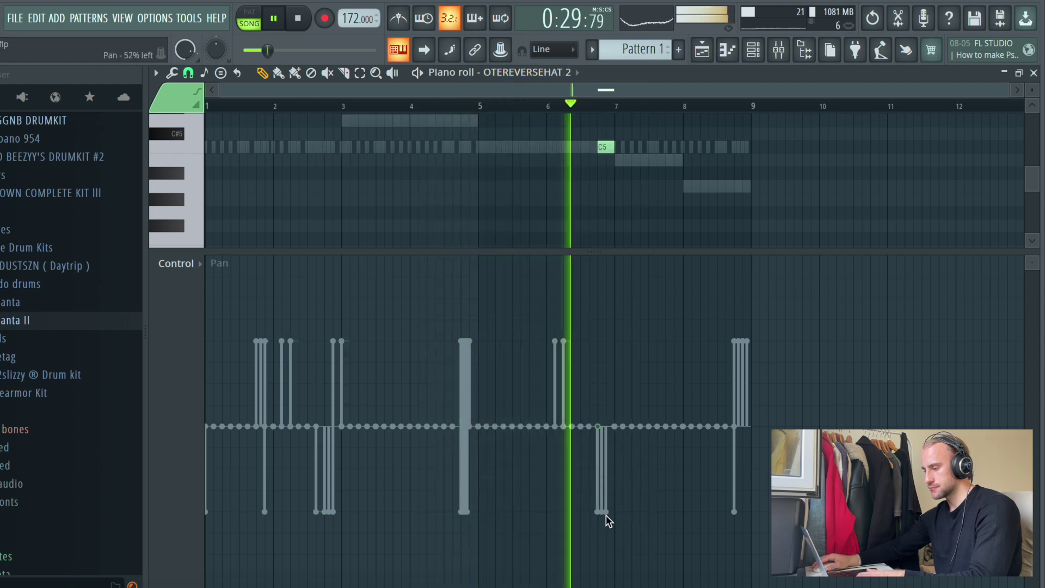
{"action": "left_click_drag", "start_coordinate": [602, 515], "coordinate": [604, 339]}
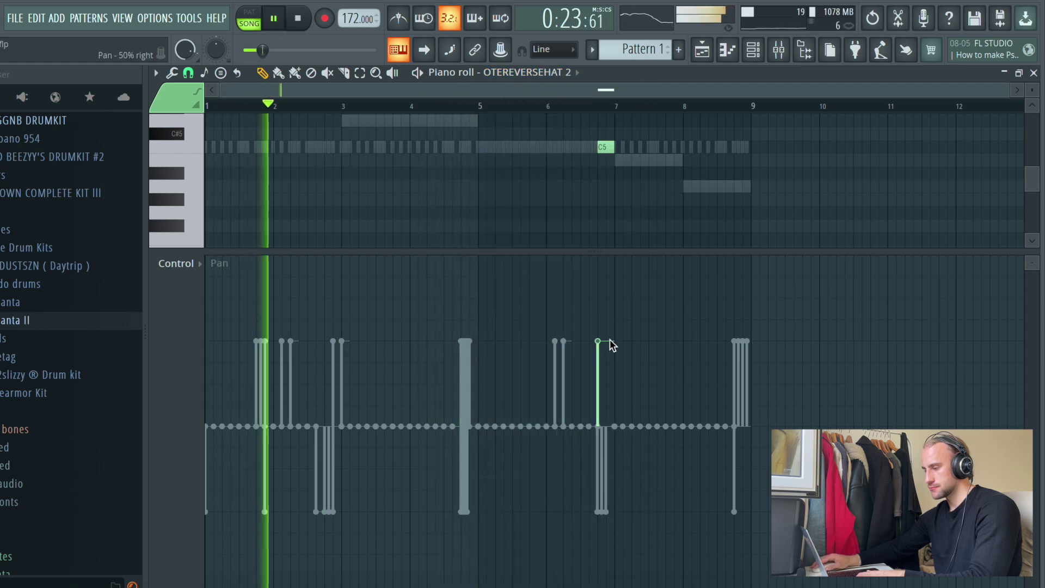
Step: Pan the last OTEHAT 8 note, in bar 6, to 50% left
{"action": "left_click", "coordinate": [526, 72]}
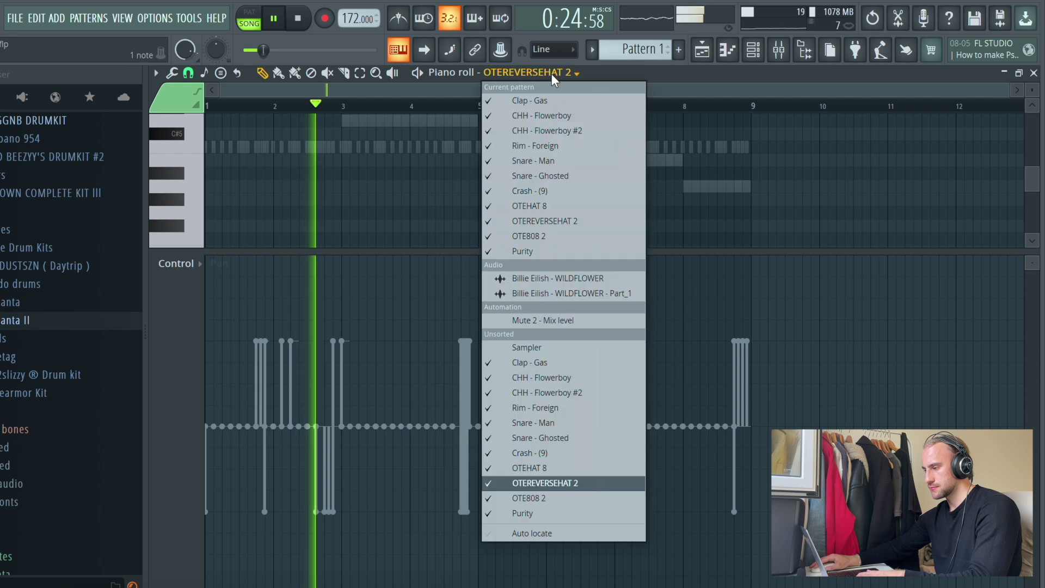
{"action": "left_click", "coordinate": [575, 467]}
{"action": "left_click_drag", "start_coordinate": [560, 499], "coordinate": [564, 510]}
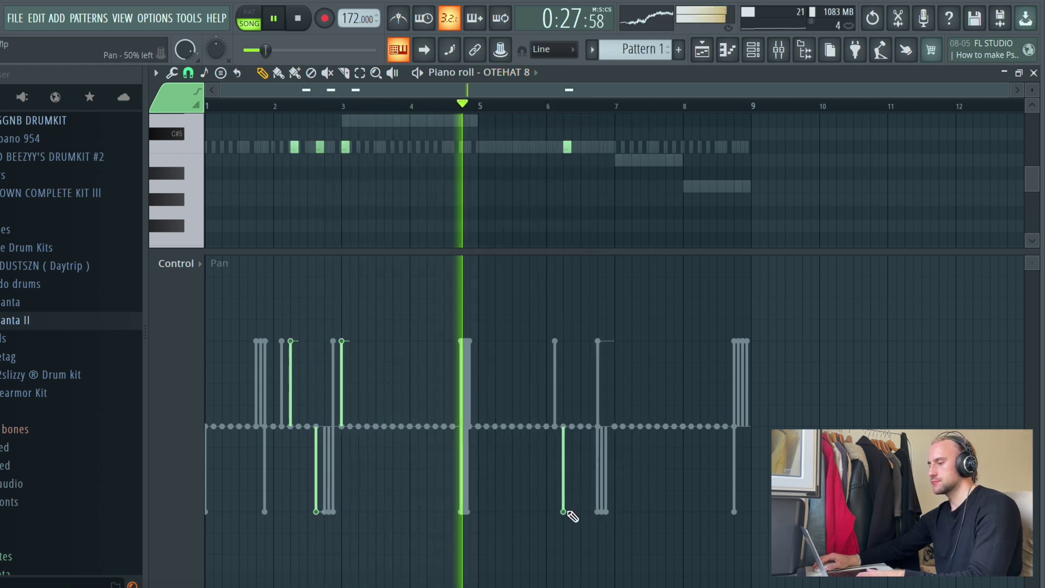
Step: Return to the arrangement, open the channel rack and look at the CHH - Flowerboy sampler settings
{"action": "left_click", "coordinate": [525, 72]}
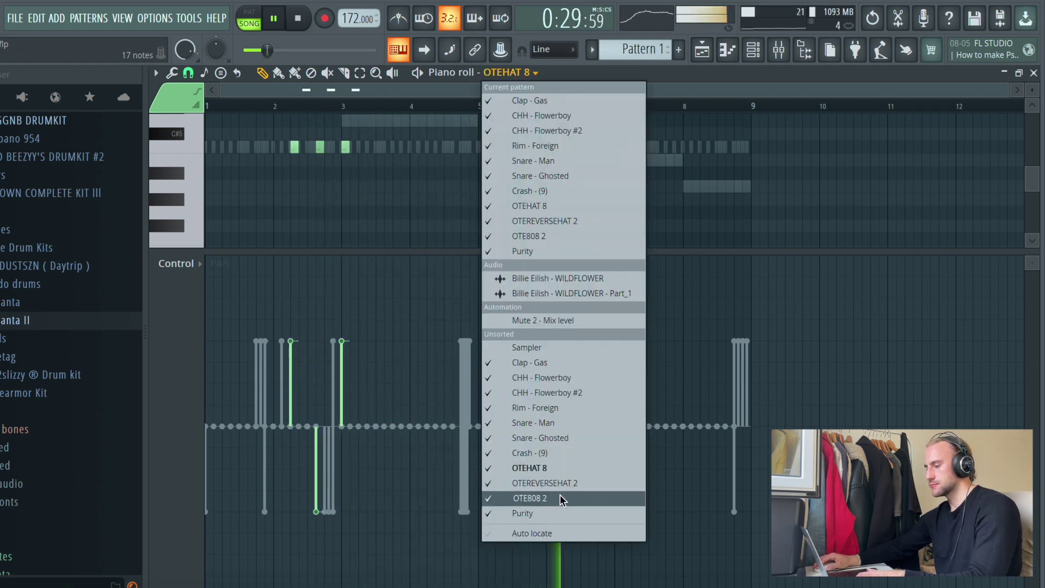
{"action": "left_click", "coordinate": [564, 377]}
{"action": "left_click", "coordinate": [701, 49]}
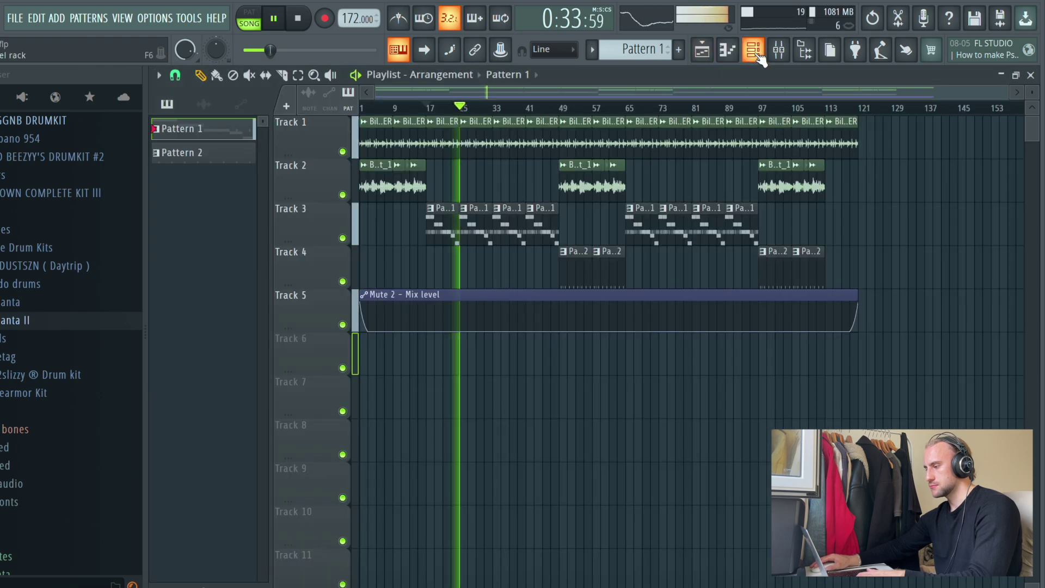
{"action": "left_click", "coordinate": [753, 50]}
{"action": "left_click", "coordinate": [316, 190]}
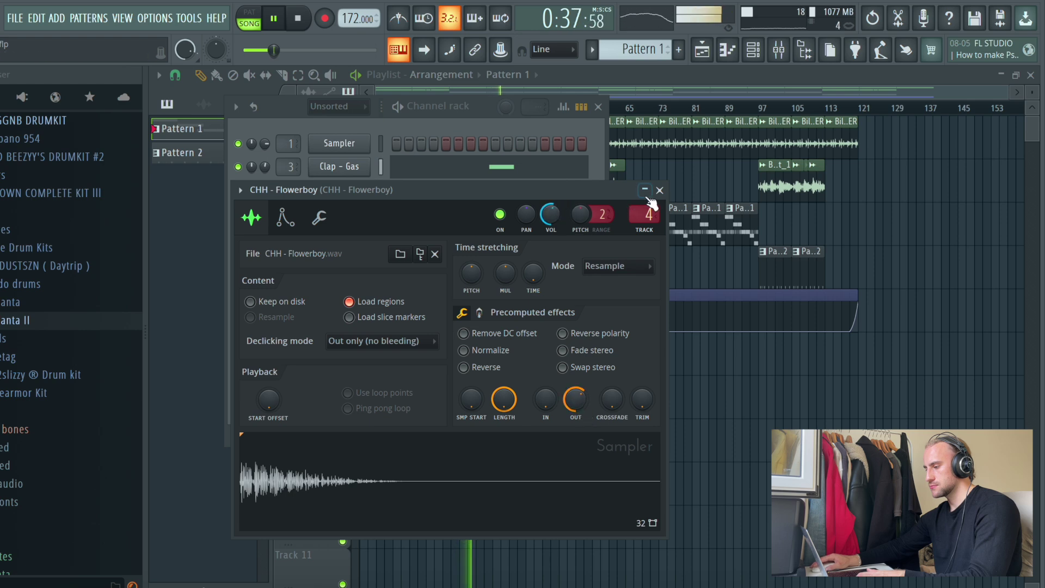
{"action": "left_click", "coordinate": [646, 193]}
Step: Copy the Rim - Foreign channel's notes from Pattern 1 into Pattern 2 and close the channel rack
{"action": "right_click", "coordinate": [361, 234]}
{"action": "left_click", "coordinate": [554, 247]}
{"action": "scroll", "coordinate": [626, 53], "scroll_direction": "down", "scroll_amount": 1}
{"action": "right_click", "coordinate": [338, 235]}
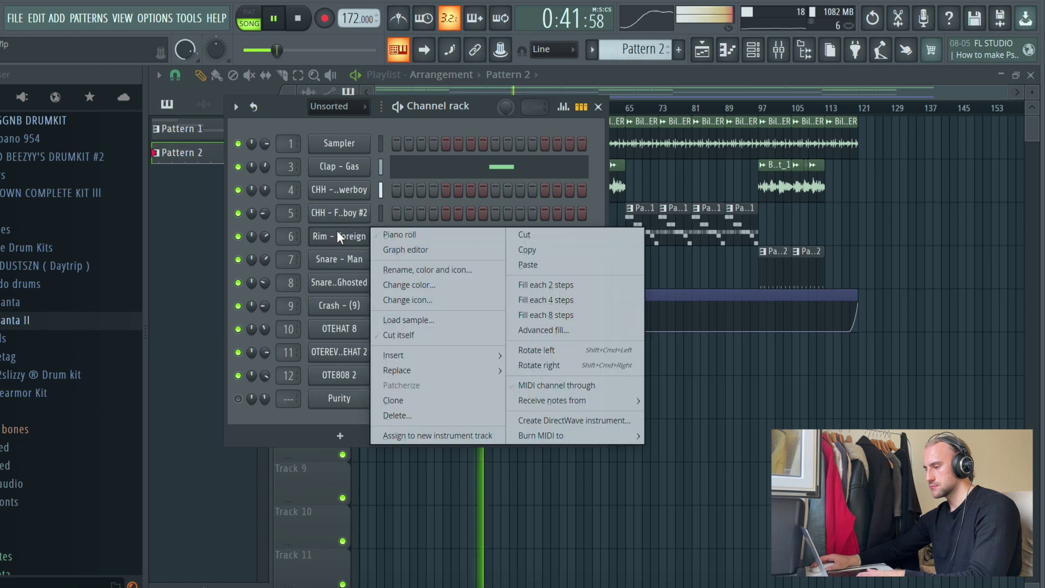
{"action": "left_click", "coordinate": [529, 265]}
{"action": "key", "text": "F6"}
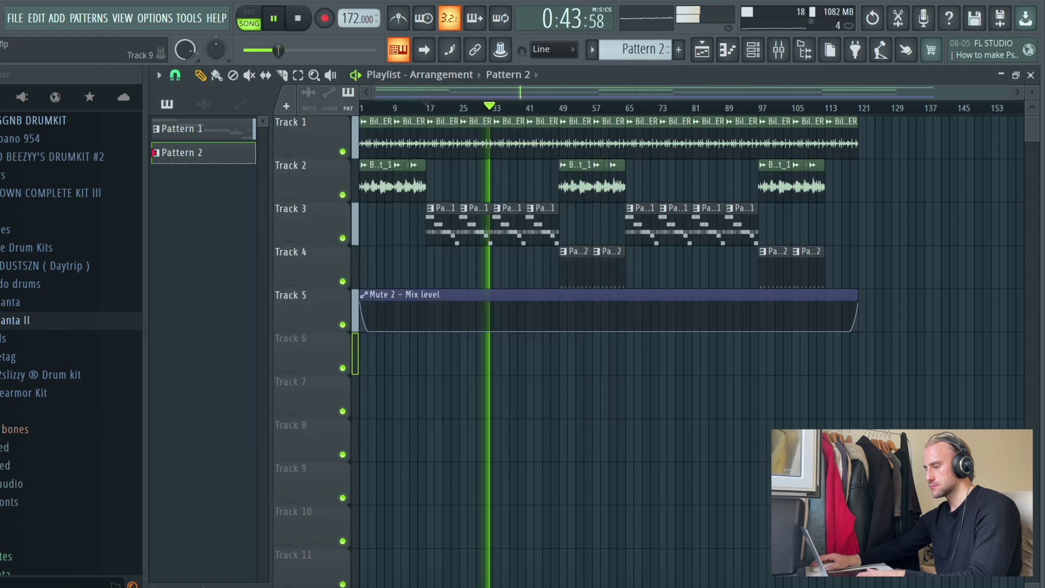
Step: Audition several riser samples from the Rizers folder of the Traplanta II pack, including Rizer - (1), (2), (3) and (6)
{"action": "left_click", "coordinate": [22, 323]}
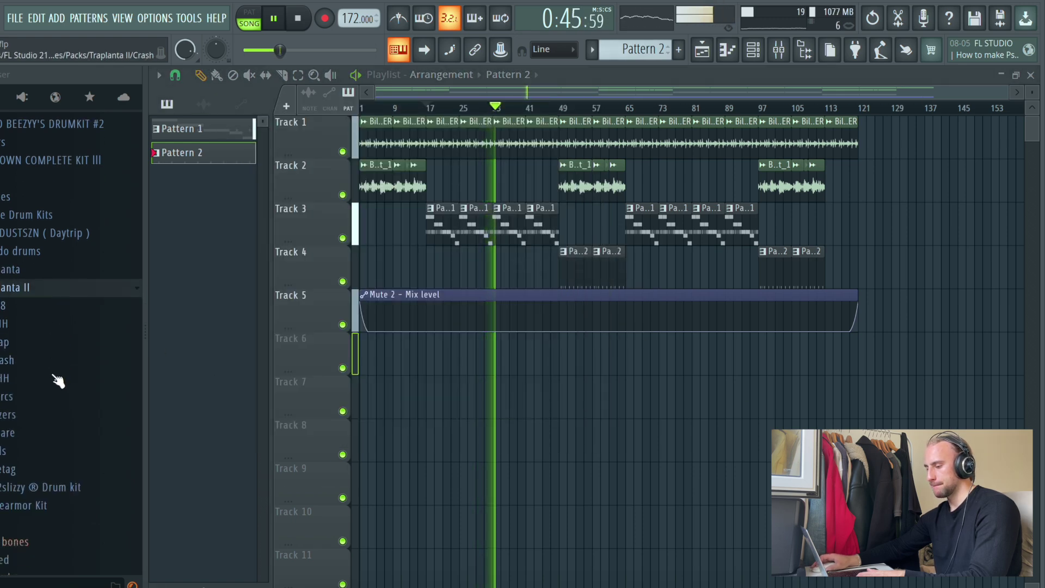
{"action": "left_click", "coordinate": [44, 414]}
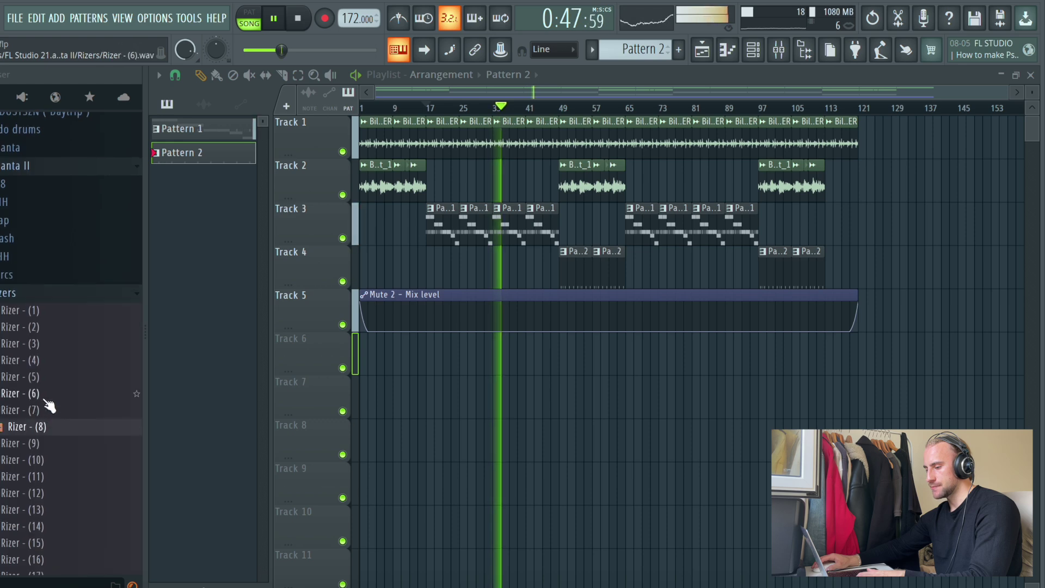
{"action": "left_click", "coordinate": [33, 361]}
{"action": "left_click", "coordinate": [51, 315]}
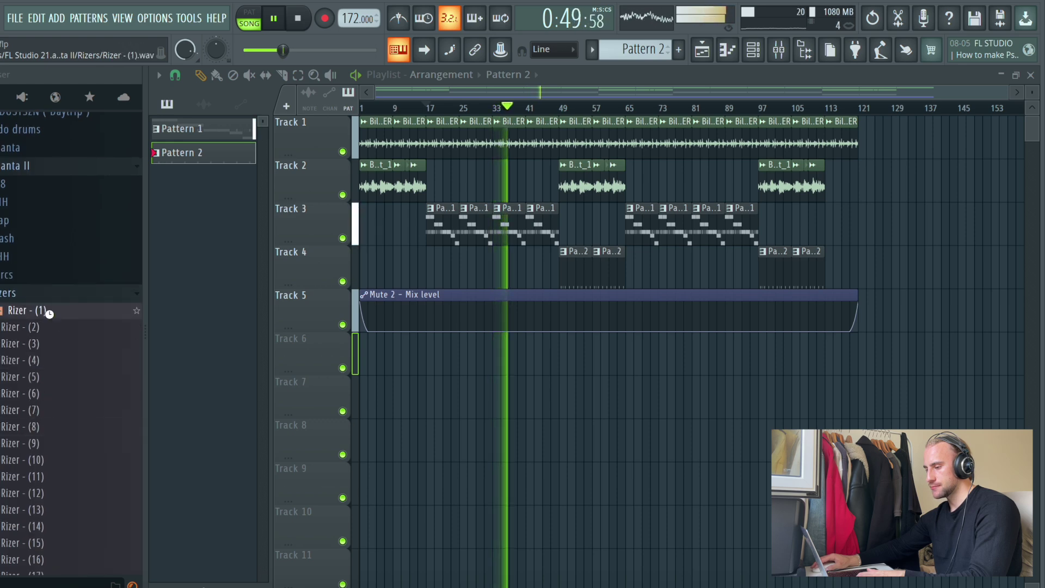
{"action": "left_click", "coordinate": [50, 332]}
{"action": "left_click", "coordinate": [49, 344]}
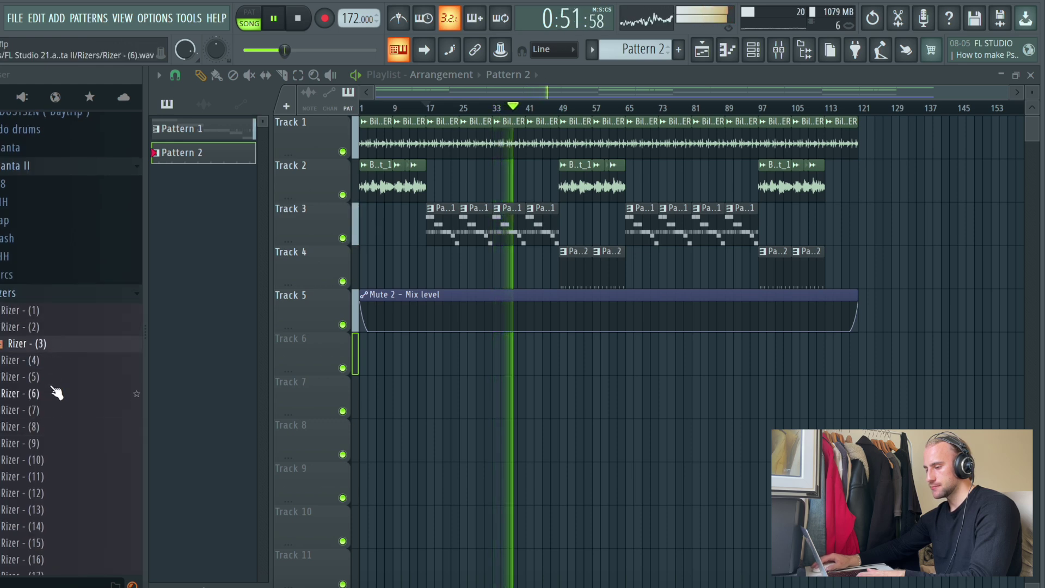
{"action": "left_click", "coordinate": [56, 394]}
Step: Place the Rizer - (3) sample on Track 6 and align its peak with the start of bar 17
{"action": "left_click", "coordinate": [53, 347]}
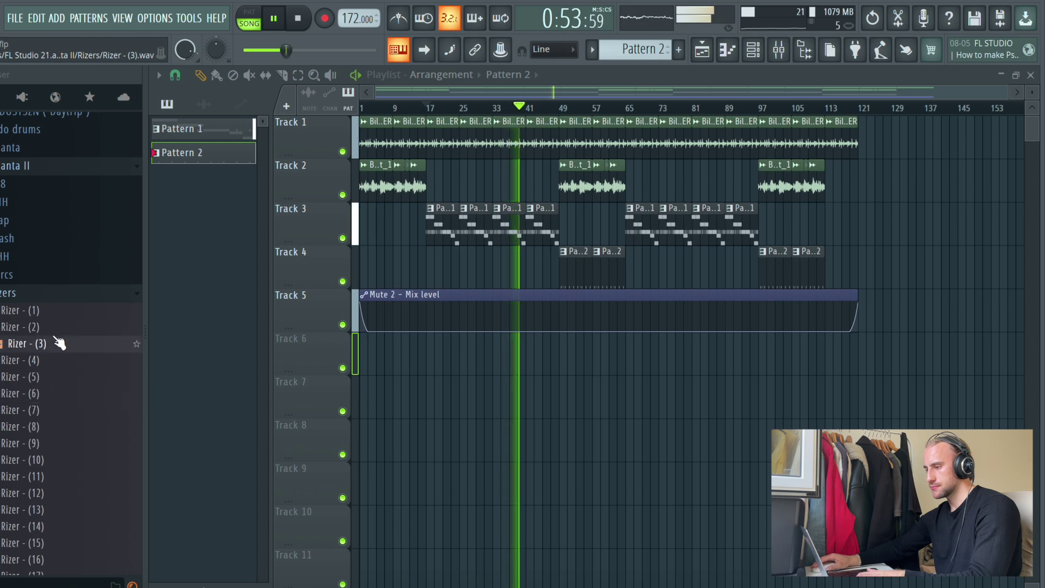
{"action": "left_click_drag", "start_coordinate": [397, 355], "coordinate": [399, 354]}
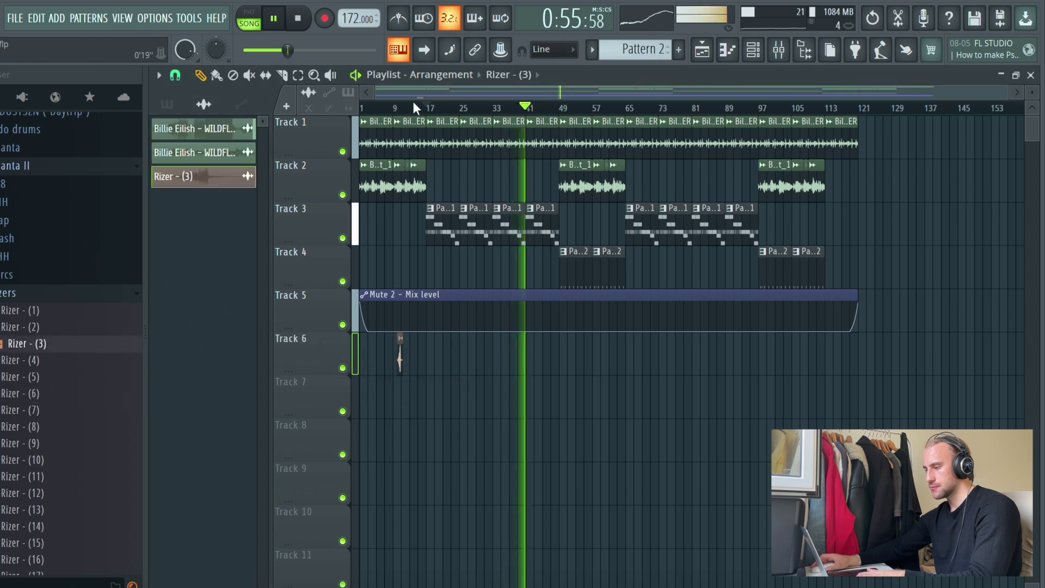
{"action": "scroll", "coordinate": [419, 100], "scroll_direction": "up", "scroll_amount": 8}
{"action": "left_click_drag", "start_coordinate": [535, 368], "coordinate": [938, 363]}
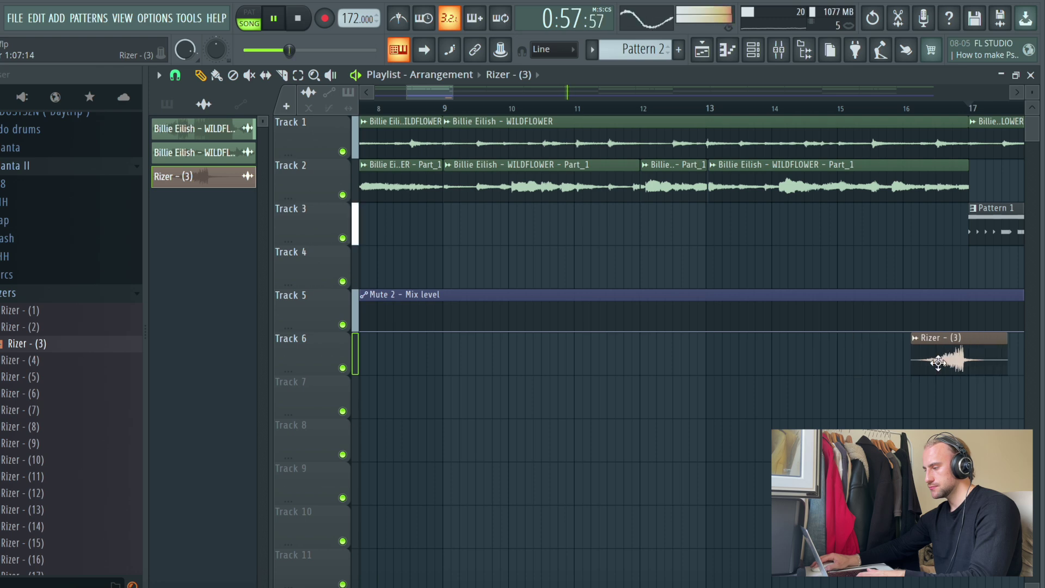
{"action": "left_click", "coordinate": [469, 93]}
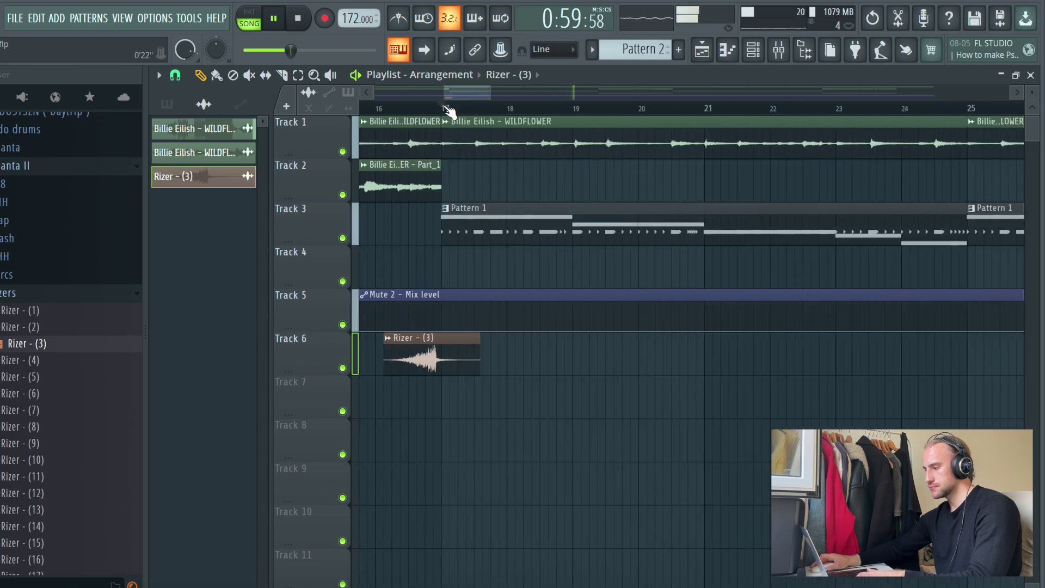
{"action": "scroll", "coordinate": [457, 107], "scroll_direction": "up", "scroll_amount": 5}
{"action": "left_click_drag", "start_coordinate": [473, 359], "coordinate": [521, 367]}
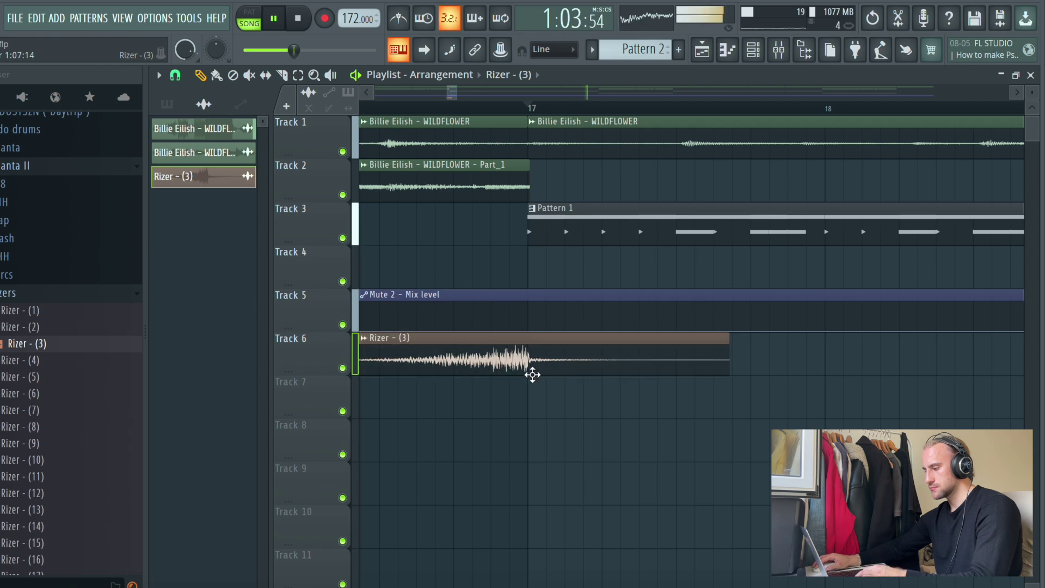
Step: Lower the volume of the Rizer - (3) audio clip and replay the transition into bar 17
{"action": "double_click", "coordinate": [540, 364]}
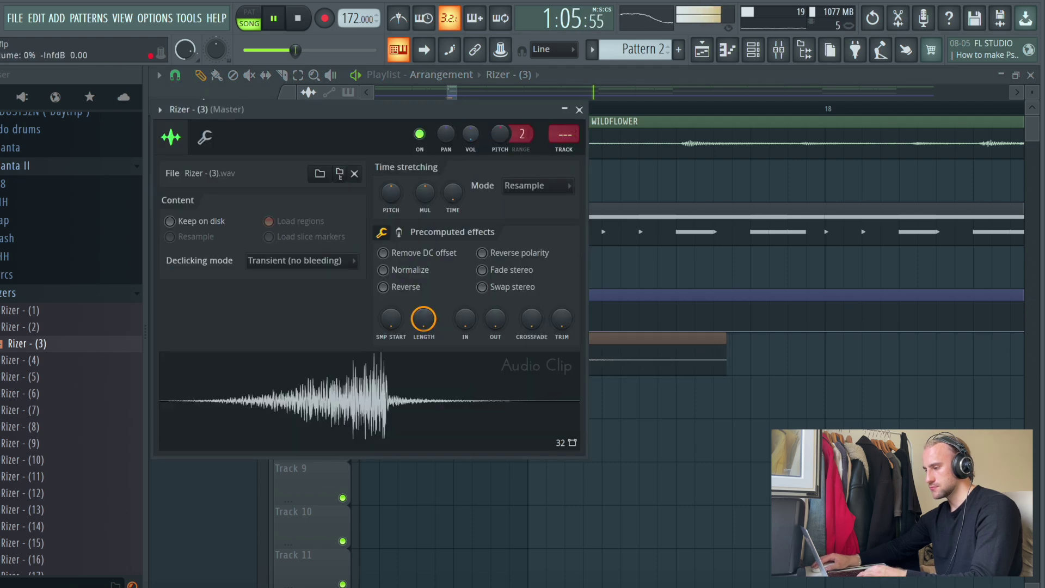
{"action": "key", "text": "Escape"}
{"action": "scroll", "coordinate": [569, 97], "scroll_direction": "down", "scroll_amount": 3}
{"action": "scroll", "coordinate": [574, 109], "scroll_direction": "down", "scroll_amount": 8}
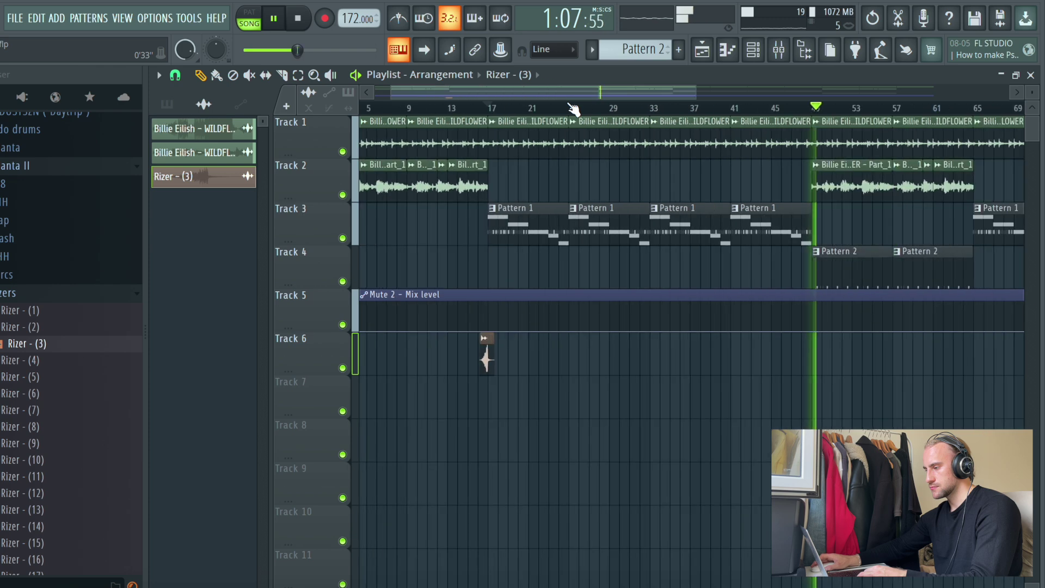
{"action": "left_click", "coordinate": [465, 108]}
{"action": "scroll", "coordinate": [498, 107], "scroll_direction": "up", "scroll_amount": 8}
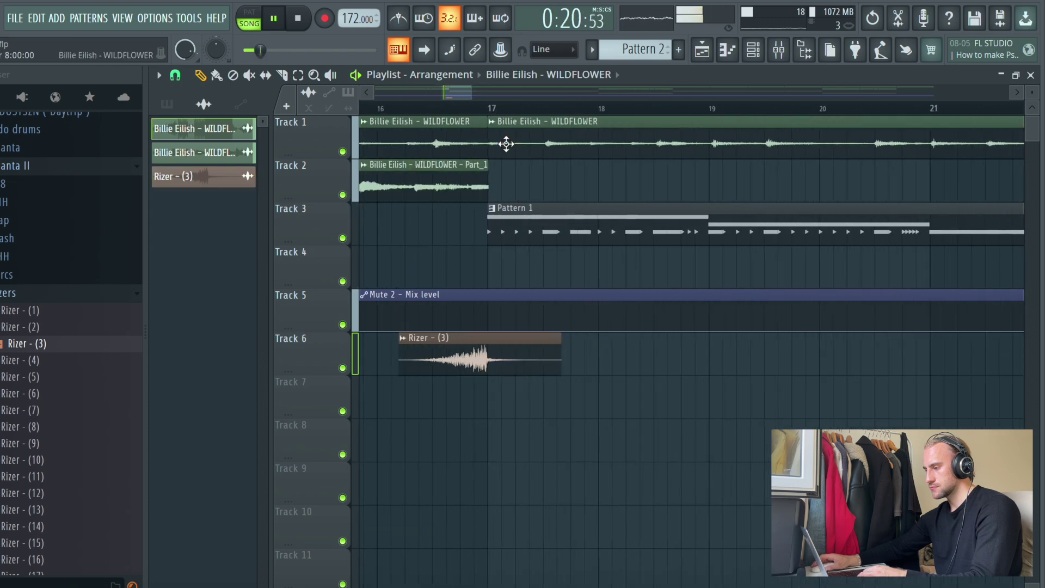
Step: Slice the Rizer - (3) clip near its beginning and at bar 17, and delete the short opening slice
{"action": "left_click_drag", "start_coordinate": [506, 200], "coordinate": [506, 132]}
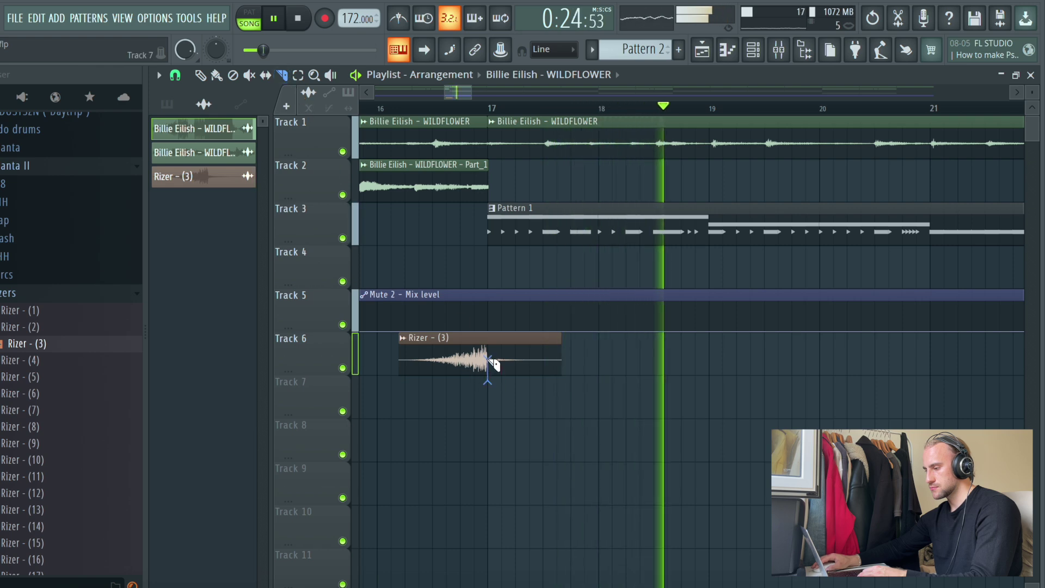
{"action": "left_click", "coordinate": [493, 377]}
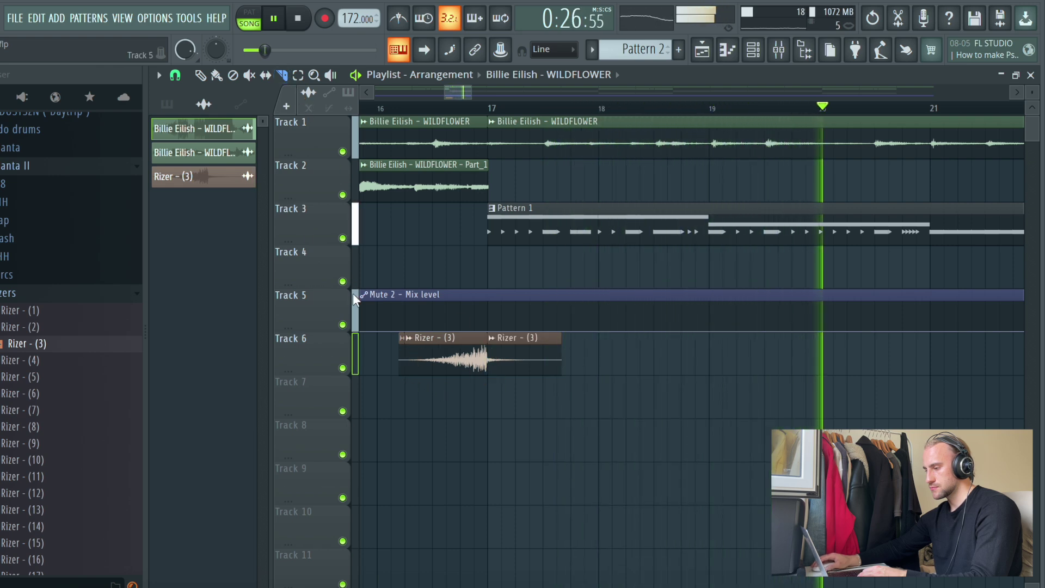
{"action": "left_click", "coordinate": [201, 76]}
{"action": "right_click", "coordinate": [402, 361]}
Step: Add a Rizer - (3) copy on Track 6, extend it past its tail and align its peak with bar 49
{"action": "left_click", "coordinate": [420, 361]}
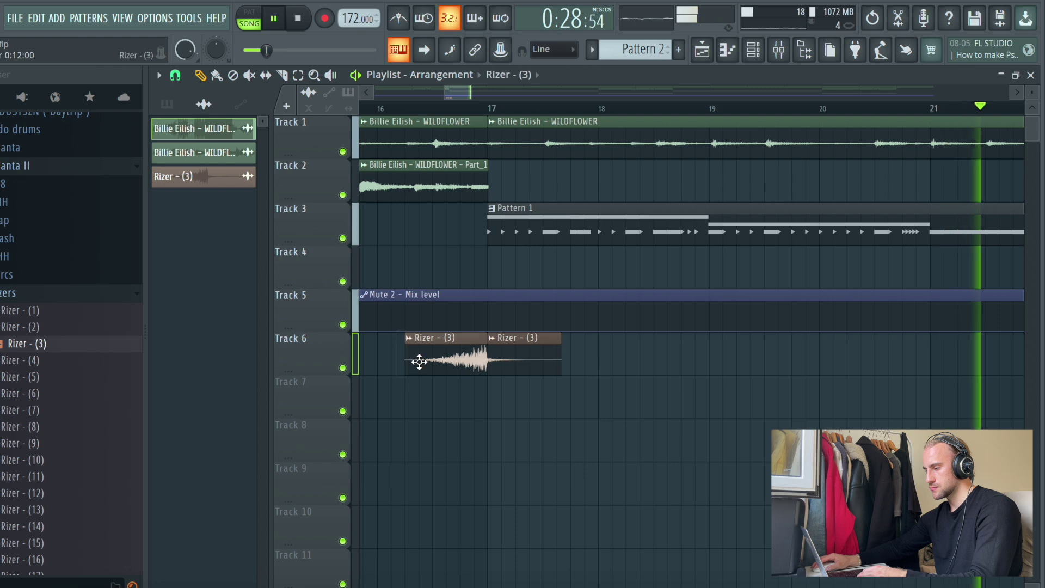
{"action": "scroll", "coordinate": [730, 347], "scroll_direction": "down", "scroll_amount": 10}
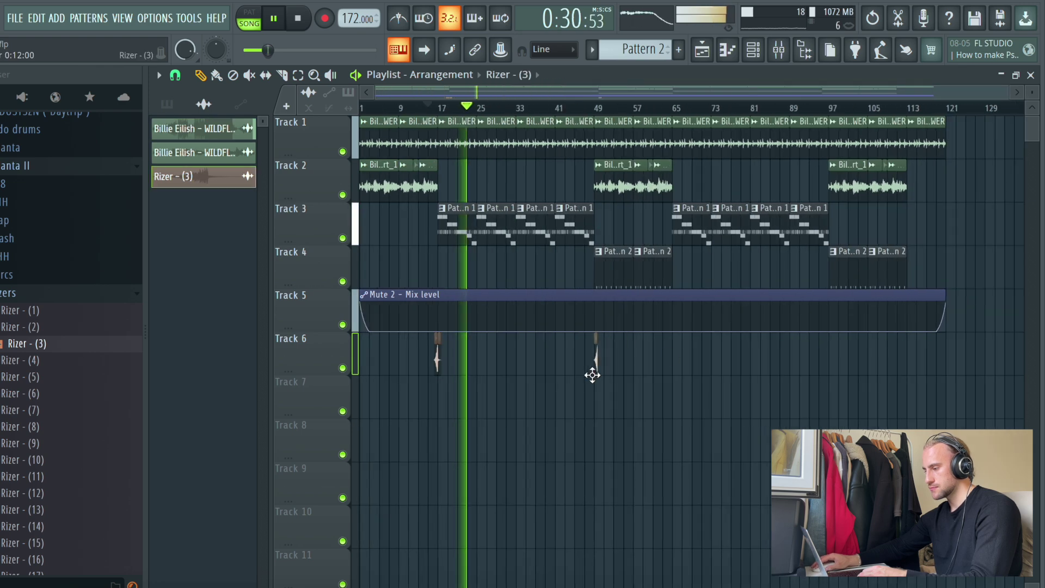
{"action": "scroll", "coordinate": [595, 112], "scroll_direction": "up", "scroll_amount": 15}
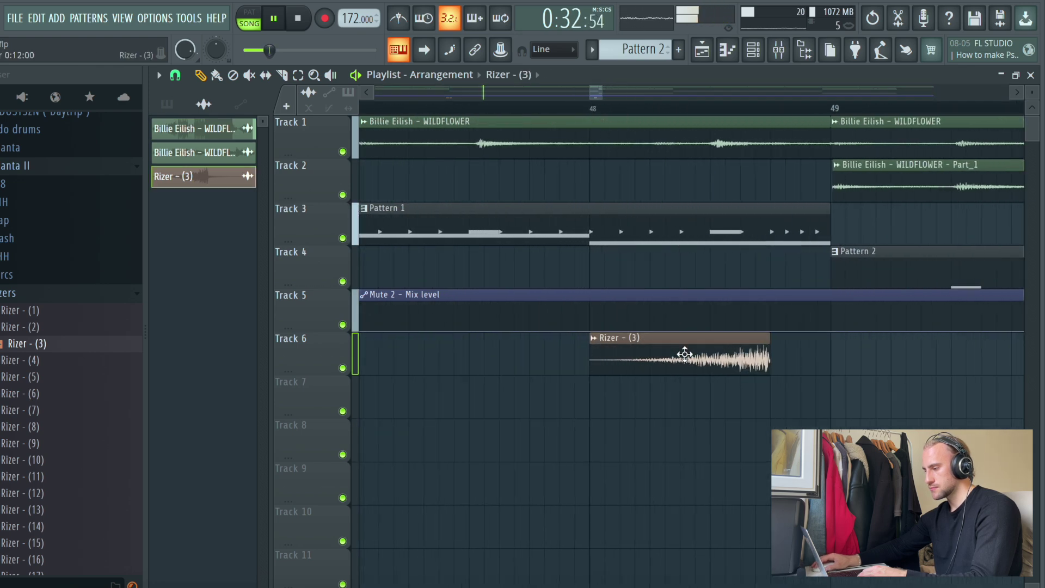
{"action": "left_click_drag", "start_coordinate": [672, 350], "coordinate": [732, 357]}
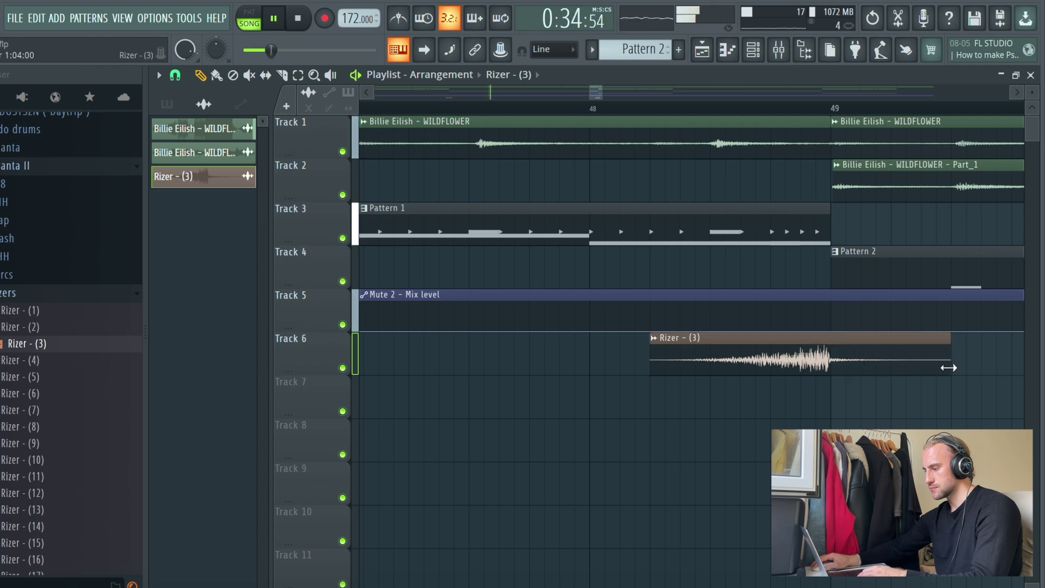
Step: Add another Rizer - (3) copy on Track 6 with its peak aligned to the start of bar 65
{"action": "scroll", "coordinate": [811, 112], "scroll_direction": "down", "scroll_amount": 10}
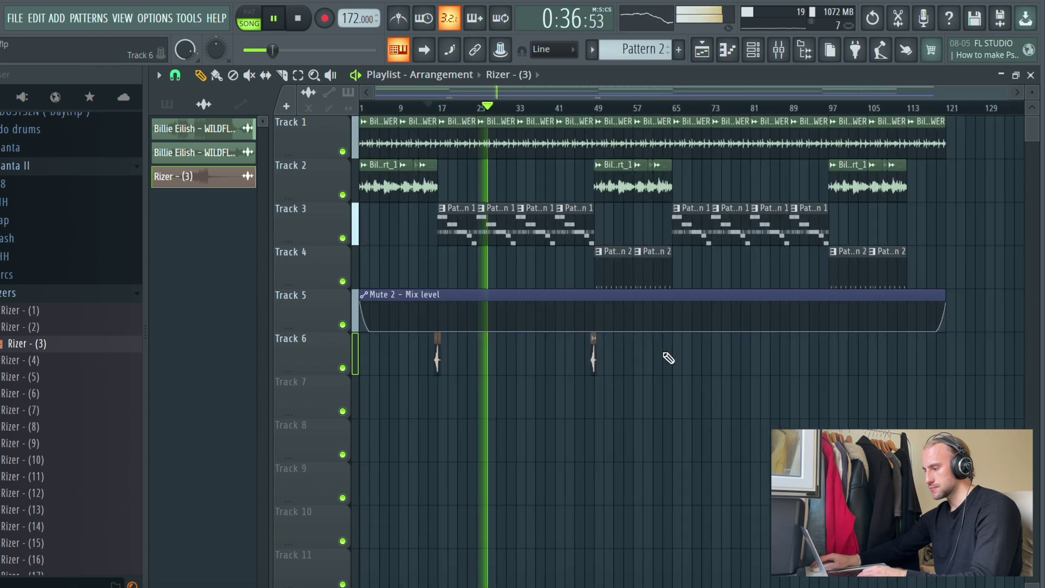
{"action": "scroll", "coordinate": [677, 112], "scroll_direction": "up", "scroll_amount": 15}
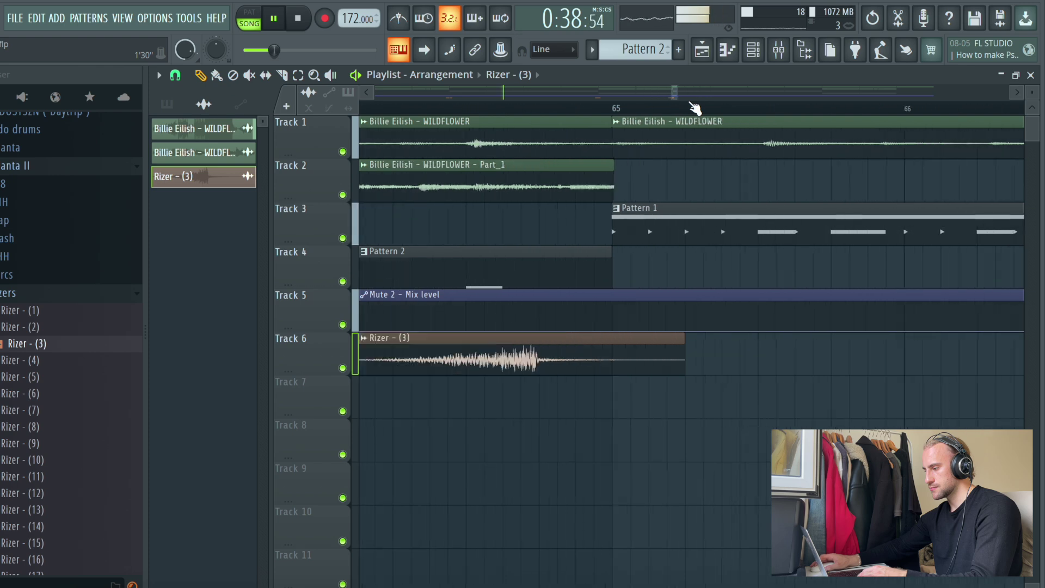
{"action": "left_click_drag", "start_coordinate": [605, 351], "coordinate": [744, 350]}
{"action": "scroll", "coordinate": [653, 120], "scroll_direction": "down", "scroll_amount": 12}
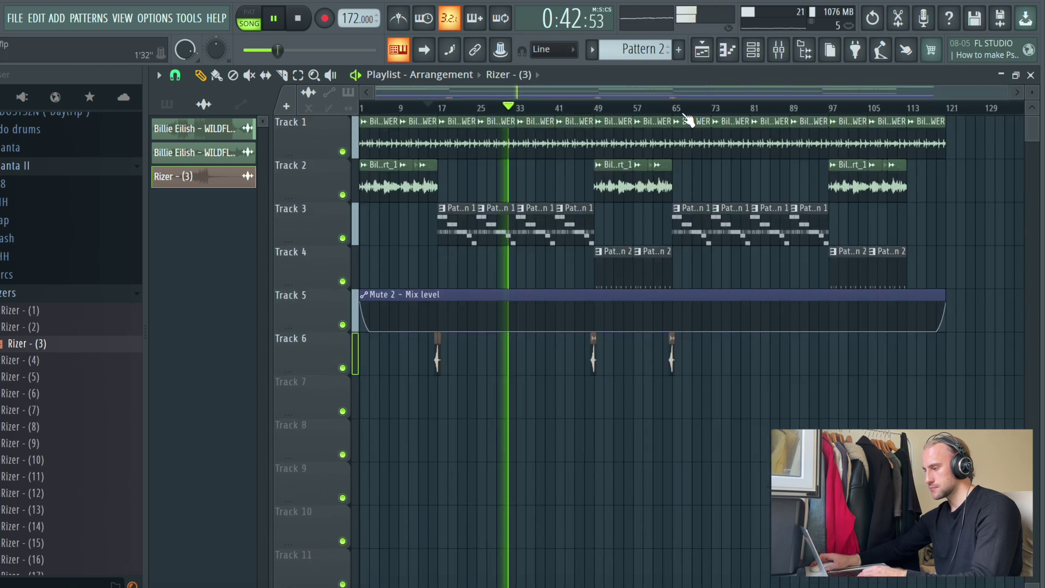
Step: Add a Rizer - (3) copy on Track 6 with its peak aligned to the start of bar 97
{"action": "scroll", "coordinate": [675, 118], "scroll_direction": "up", "scroll_amount": 6}
{"action": "scroll", "coordinate": [593, 113], "scroll_direction": "down", "scroll_amount": 4}
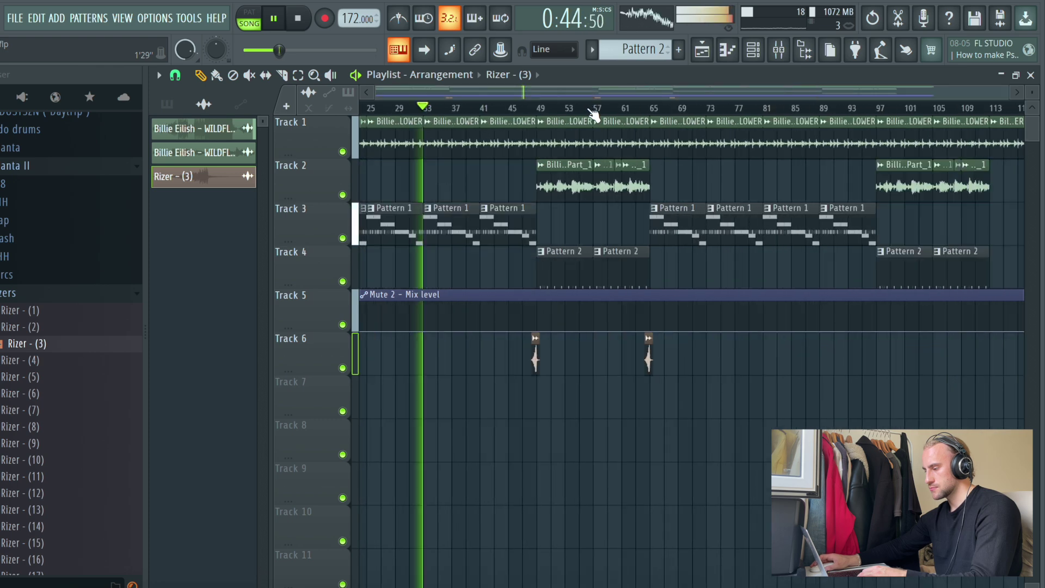
{"action": "scroll", "coordinate": [594, 114], "scroll_direction": "down", "scroll_amount": 3}
{"action": "scroll", "coordinate": [953, 118], "scroll_direction": "up", "scroll_amount": 5}
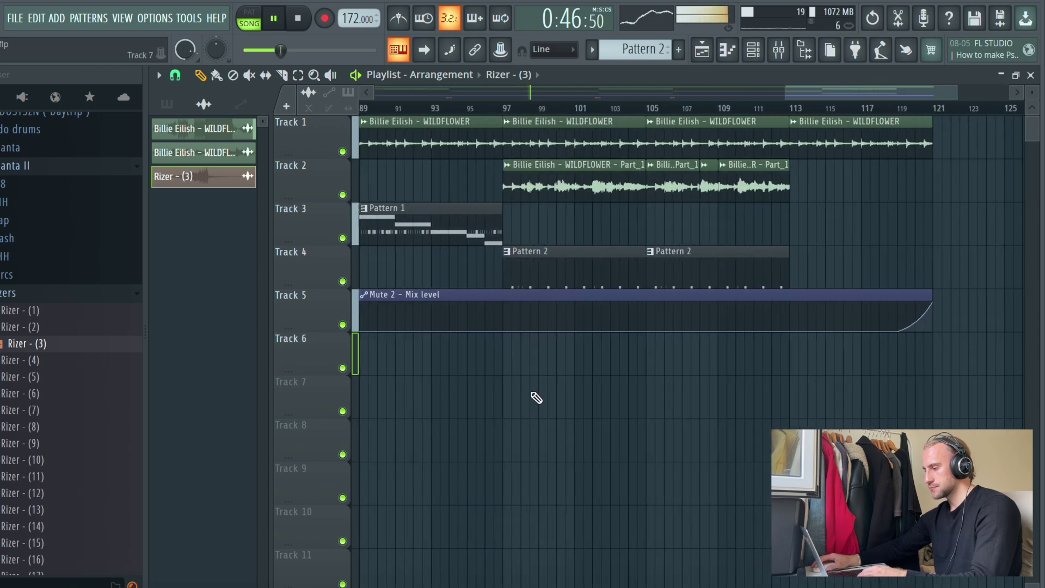
{"action": "scroll", "coordinate": [506, 116], "scroll_direction": "up", "scroll_amount": 4}
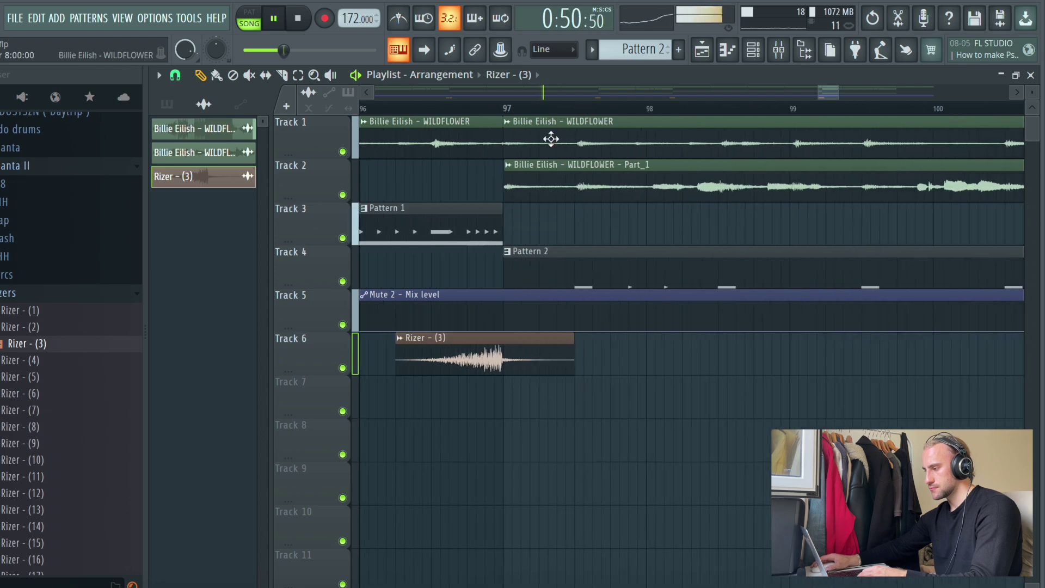
{"action": "scroll", "coordinate": [507, 115], "scroll_direction": "up", "scroll_amount": 4}
{"action": "scroll", "coordinate": [506, 115], "scroll_direction": "down", "scroll_amount": 10}
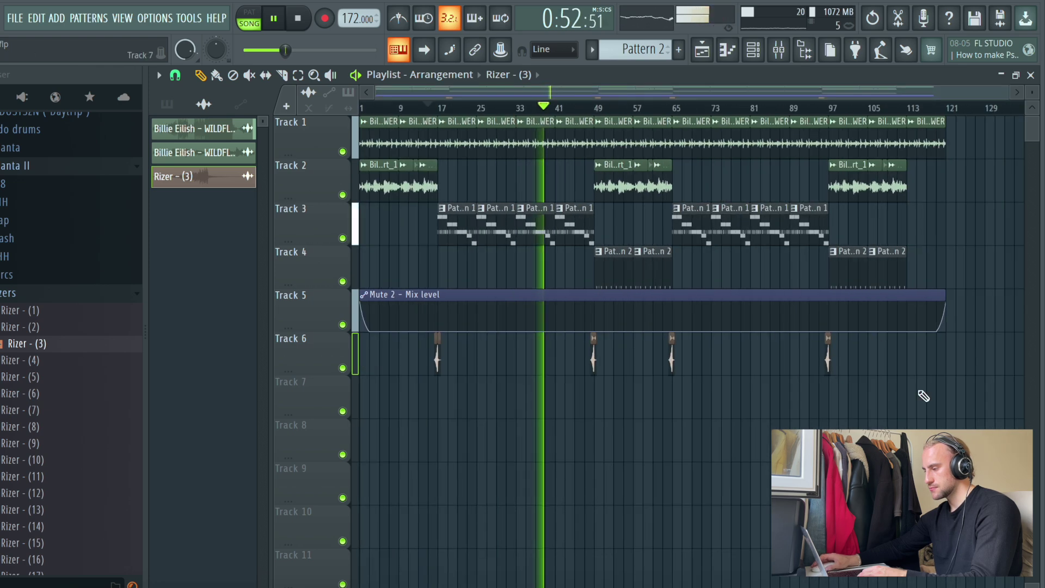
Step: Add another Rizer - (3) copy on Track 6 with its peak aligned to bar 113, and save the project
{"action": "scroll", "coordinate": [926, 119], "scroll_direction": "up", "scroll_amount": 6}
{"action": "scroll", "coordinate": [659, 112], "scroll_direction": "down", "scroll_amount": 3}
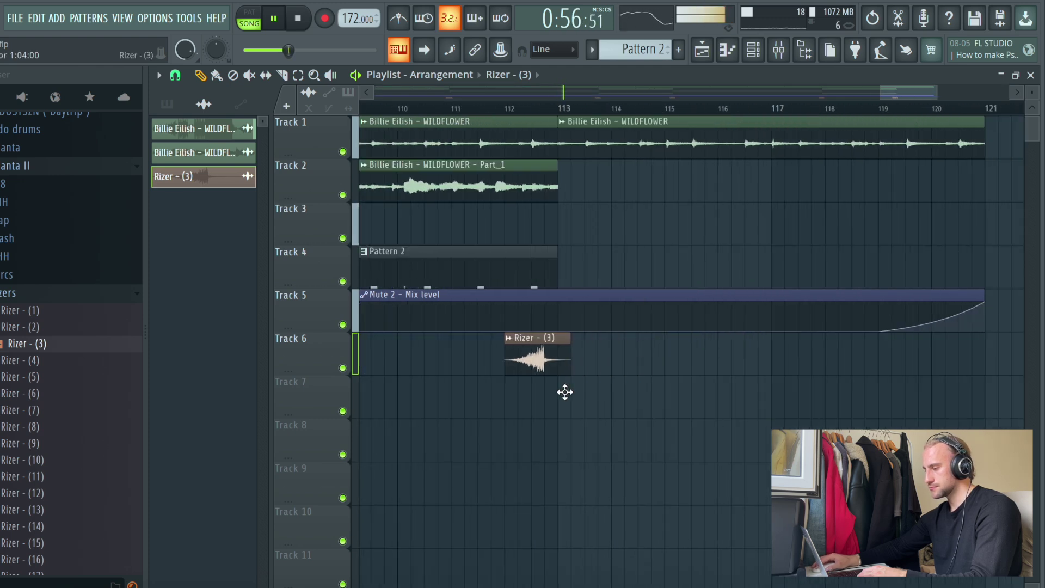
{"action": "scroll", "coordinate": [565, 111], "scroll_direction": "up", "scroll_amount": 3}
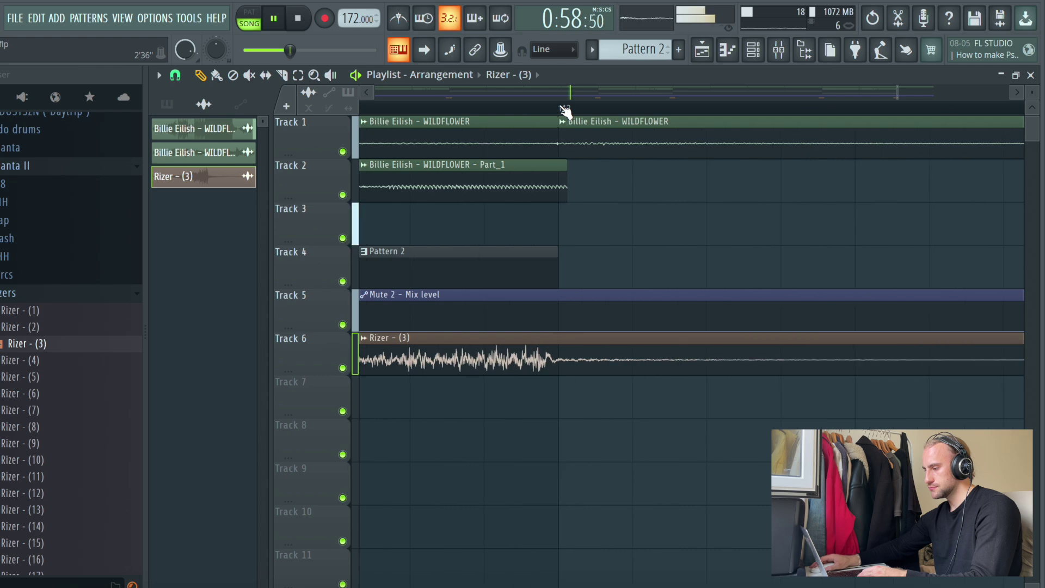
{"action": "scroll", "coordinate": [560, 109], "scroll_direction": "down", "scroll_amount": 8}
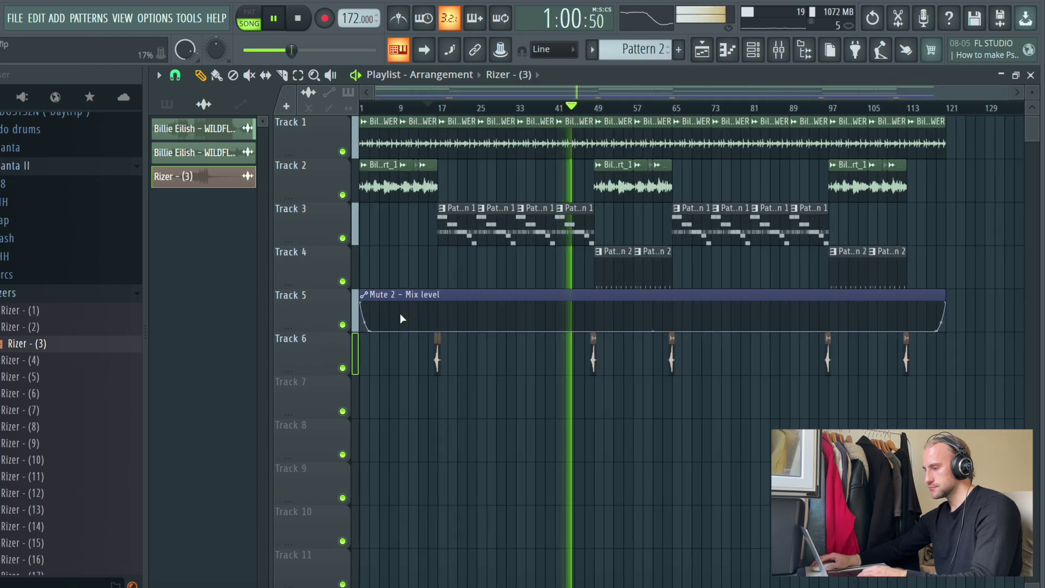
{"action": "left_click", "coordinate": [16, 20]}
{"action": "left_click", "coordinate": [39, 89]}
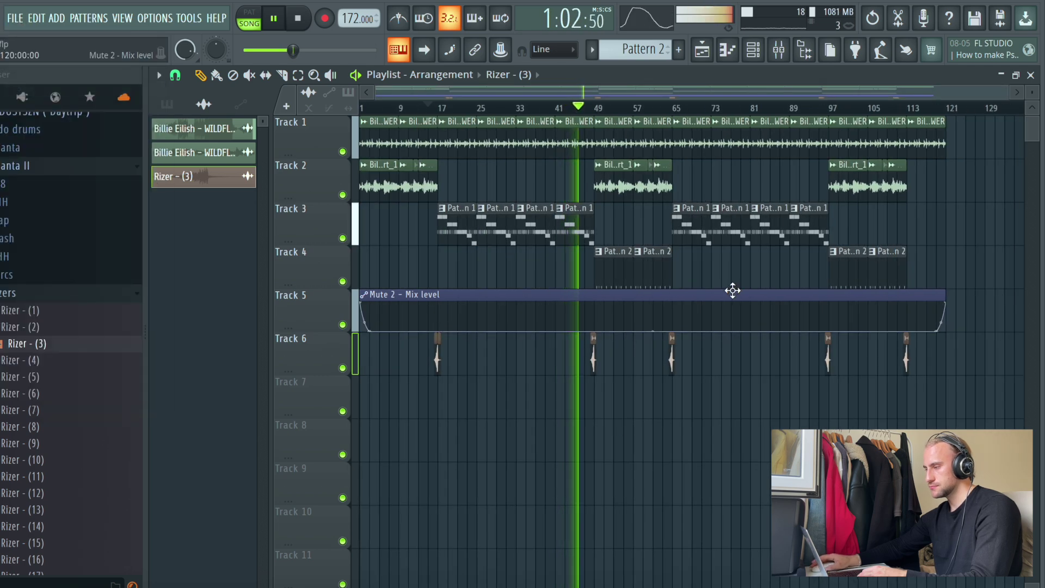
Step: Lower the mixer levels of the Snare - Man and Rim - Foreign tracks, reducing the snare more than the rim
{"action": "left_click", "coordinate": [788, 51]}
{"action": "left_click", "coordinate": [381, 356]}
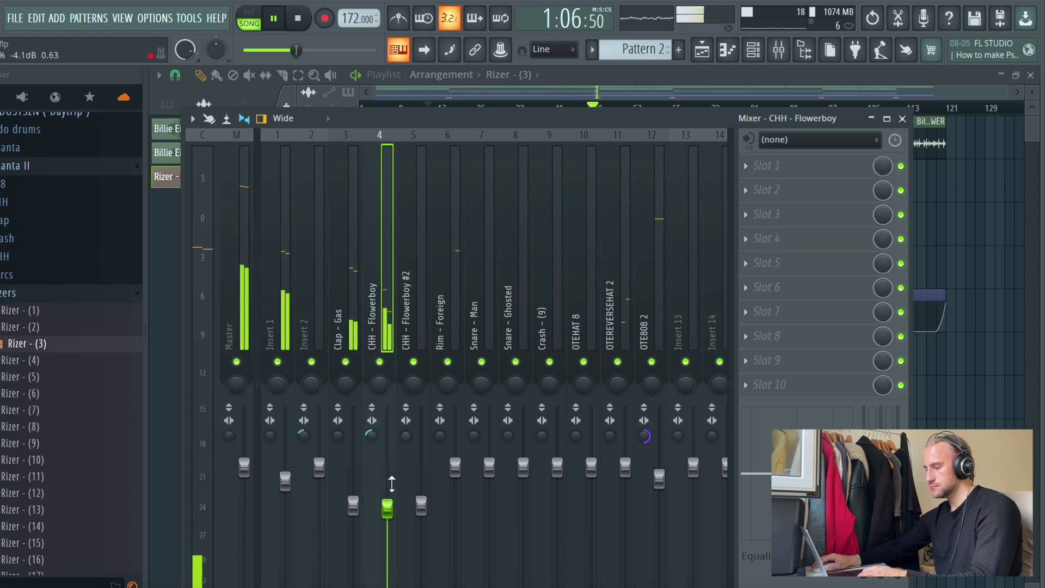
{"action": "left_click_drag", "start_coordinate": [489, 467], "coordinate": [488, 513]}
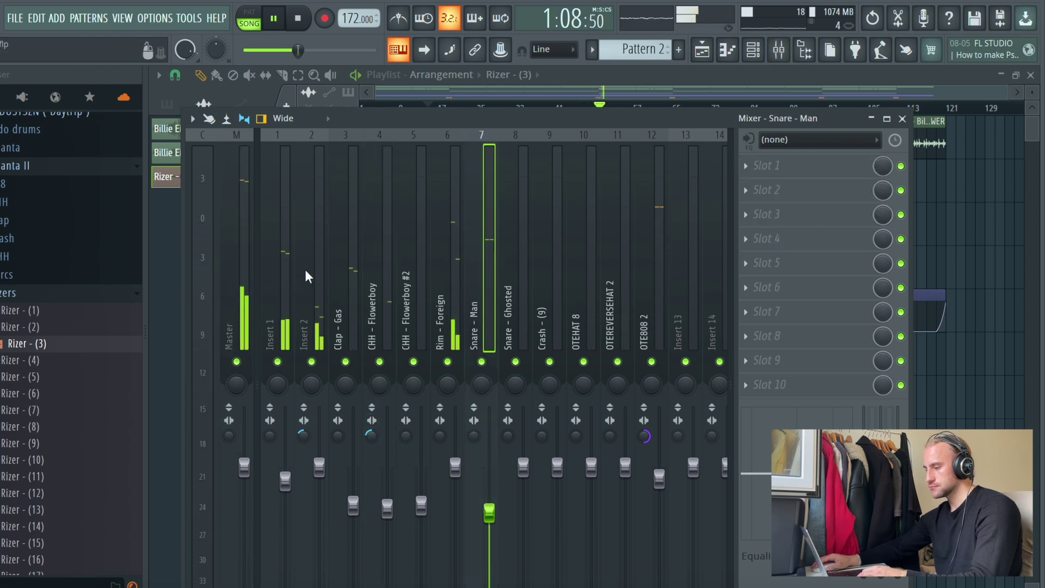
{"action": "left_click_drag", "start_coordinate": [455, 466], "coordinate": [455, 488]}
Step: Inspect the Fruity parametric EQ on the Master mixer track, and return to the playlist
{"action": "left_click", "coordinate": [237, 208]}
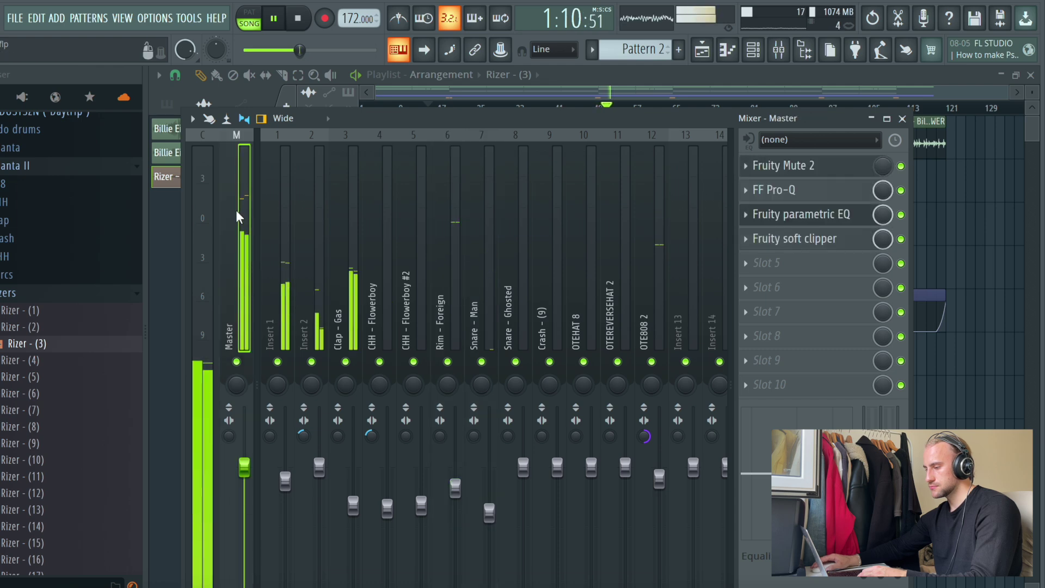
{"action": "left_click", "coordinate": [800, 218]}
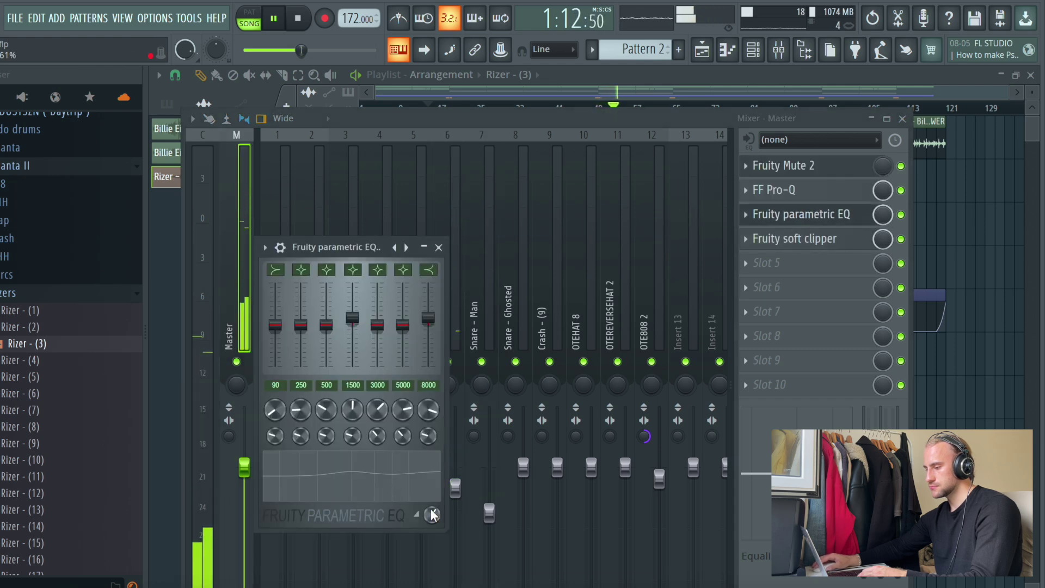
{"action": "key", "text": "F5"}
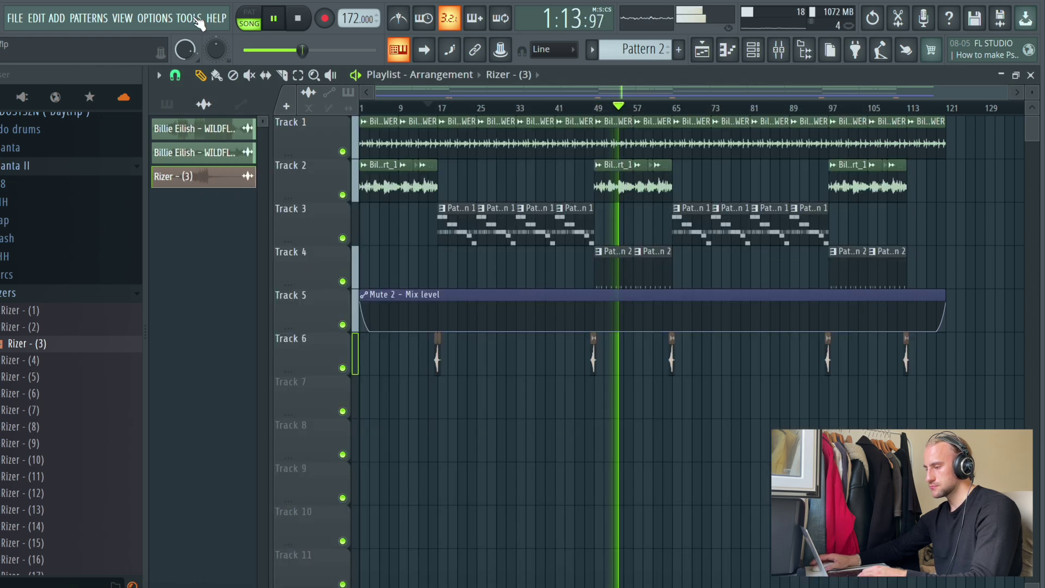
Step: Save the project again and collapse the Risers sample folder in the browser
{"action": "left_click", "coordinate": [10, 18]}
{"action": "left_click", "coordinate": [60, 91]}
{"action": "left_click", "coordinate": [44, 170]}
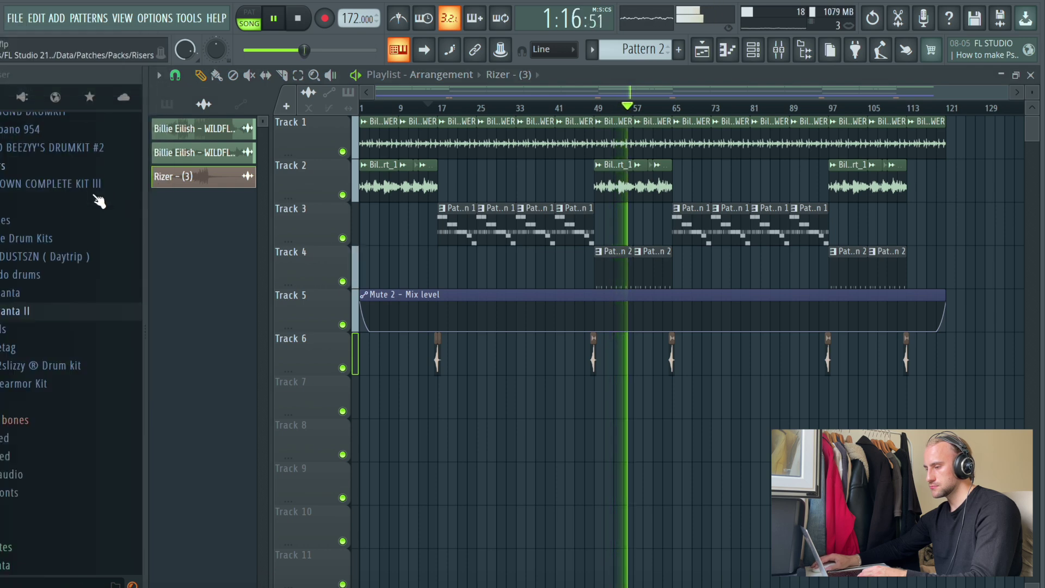